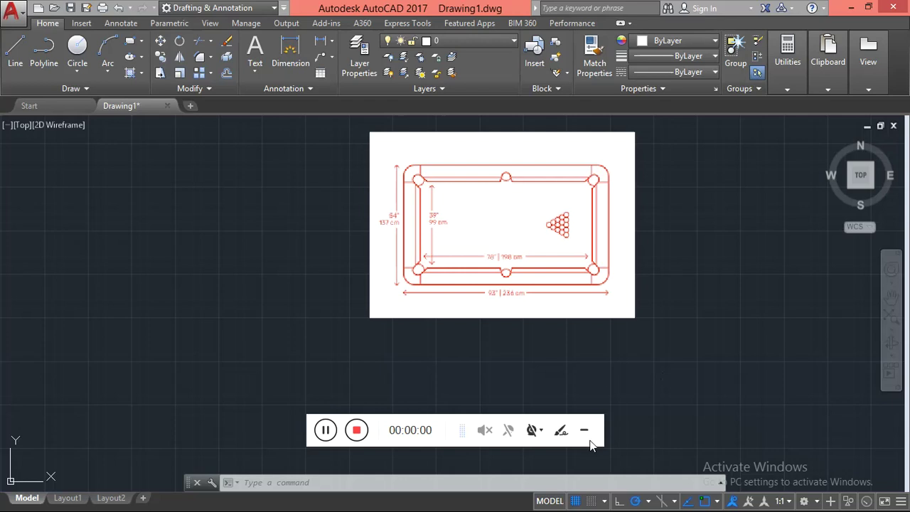
# Pan the pool-table reference image upward to clear drawing space below it.
pyautogui.click(585, 434)
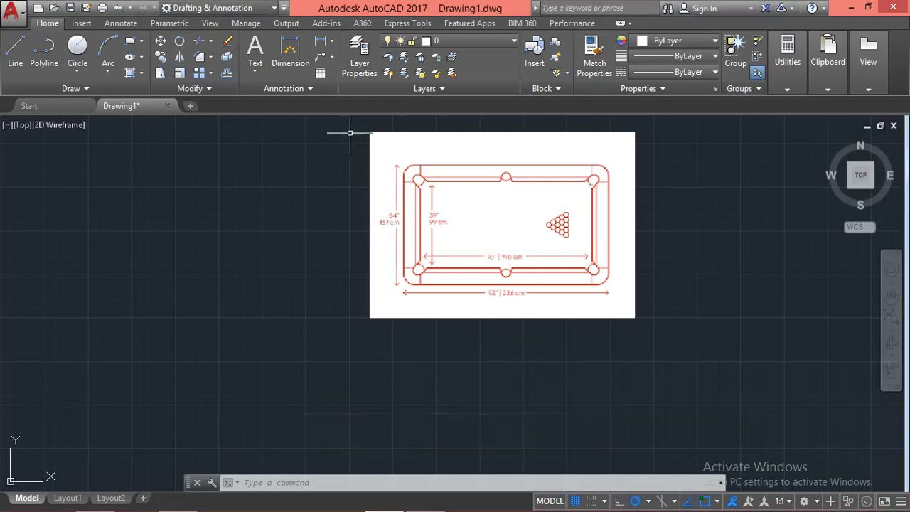
pyautogui.scroll(-4, 348, 141)
pyautogui.scroll(8, 462, 172)
pyautogui.moveTo(378, 178); pyautogui.dragTo(614, 327, button='middle')
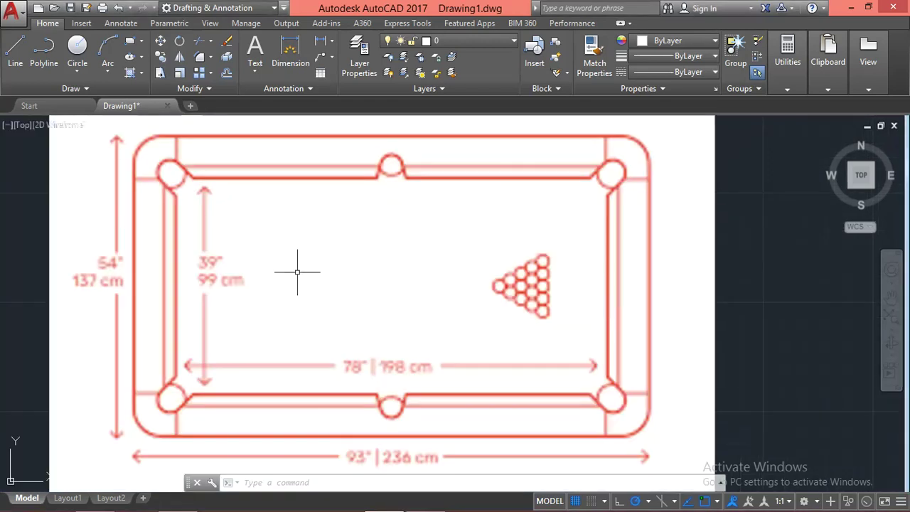
pyautogui.scroll(-4, 455, 222)
pyautogui.moveTo(421, 334); pyautogui.dragTo(419, 316, button='middle')
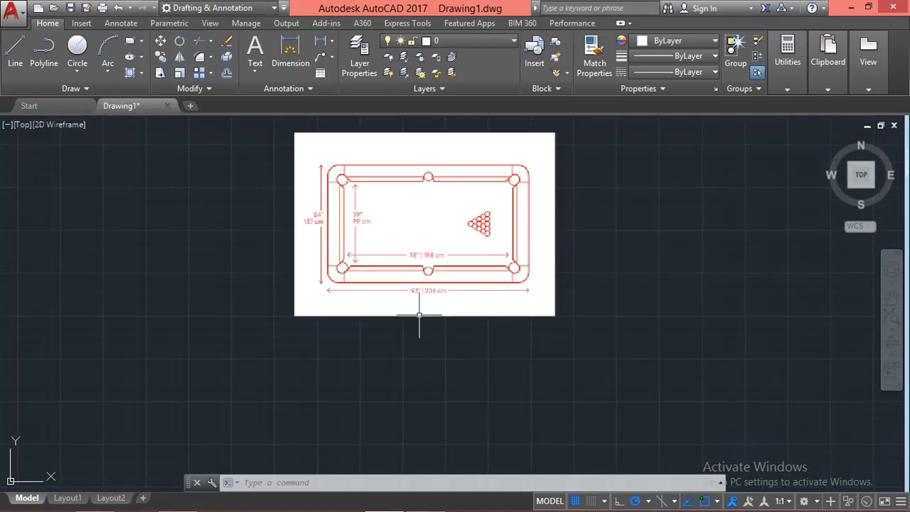
pyautogui.moveTo(253, 399); pyautogui.dragTo(262, 362, button='middle')
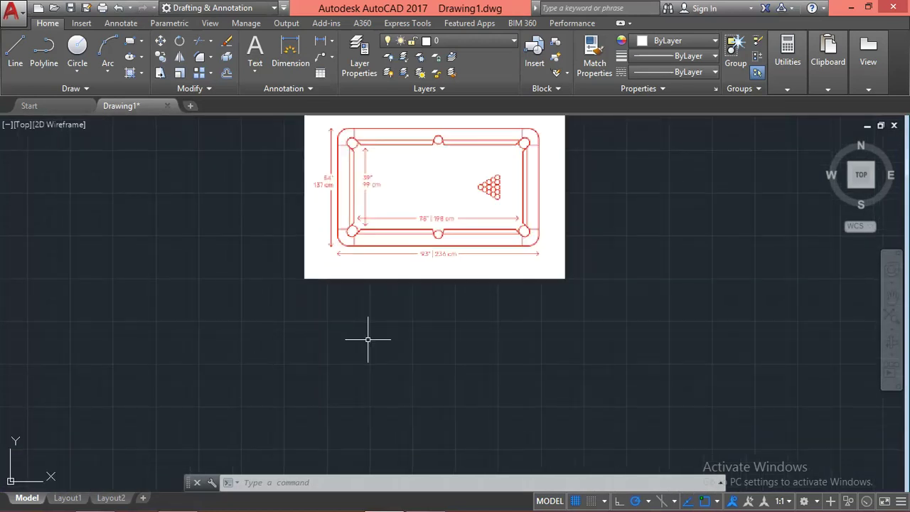
# Start a line below the image and draw the 236-unit bottom edge.
pyautogui.write('l')
pyautogui.press('Return')
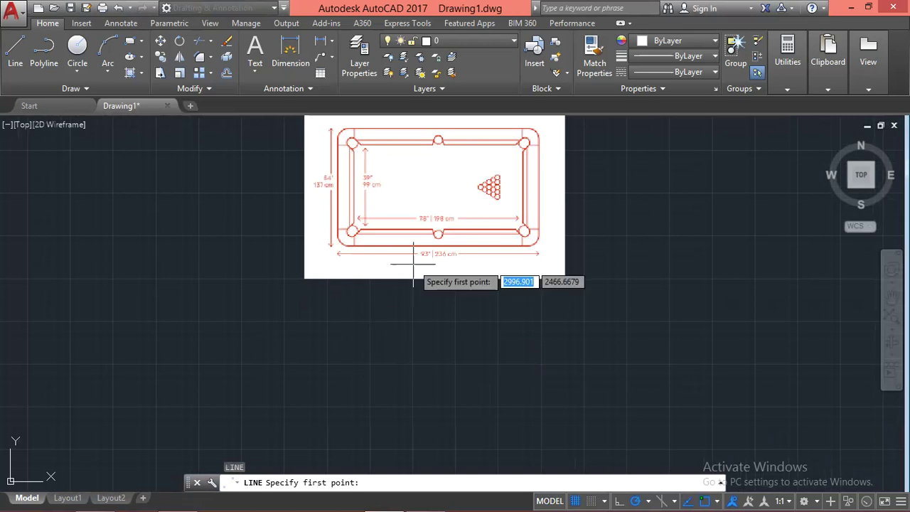
pyautogui.scroll(8, 450, 267)
pyautogui.scroll(-8, 413, 256)
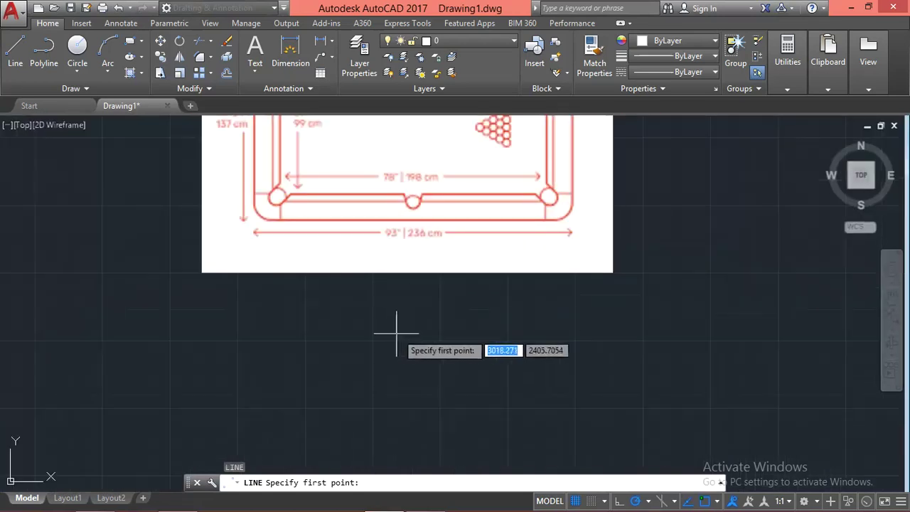
pyautogui.scroll(-4, 406, 294)
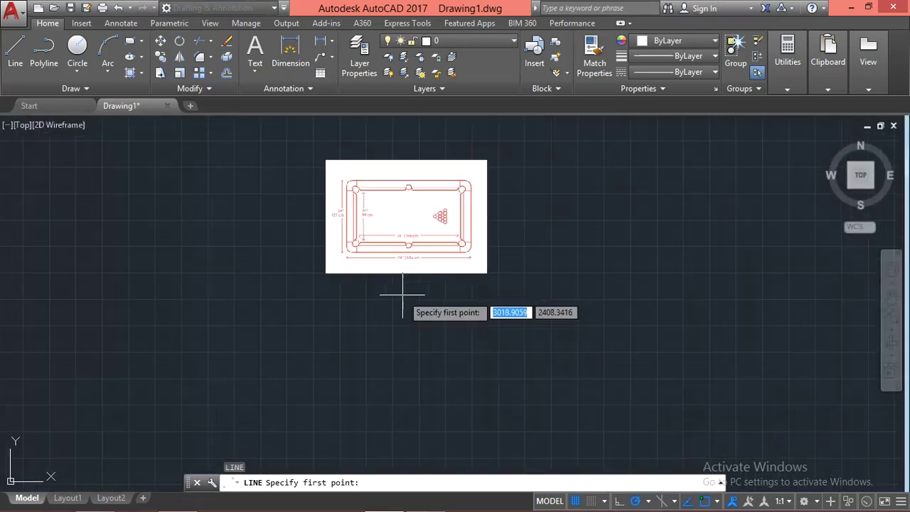
pyautogui.click(318, 349)
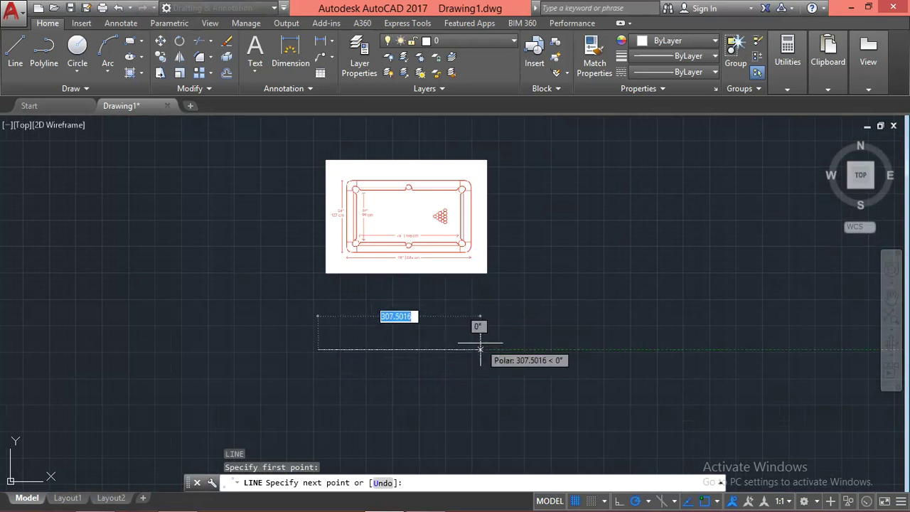
pyautogui.write('236')
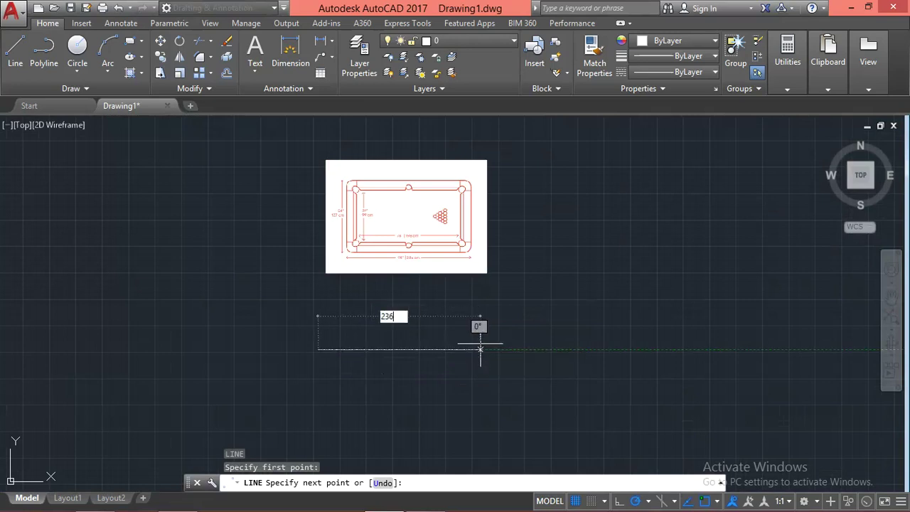
pyautogui.press('Return')
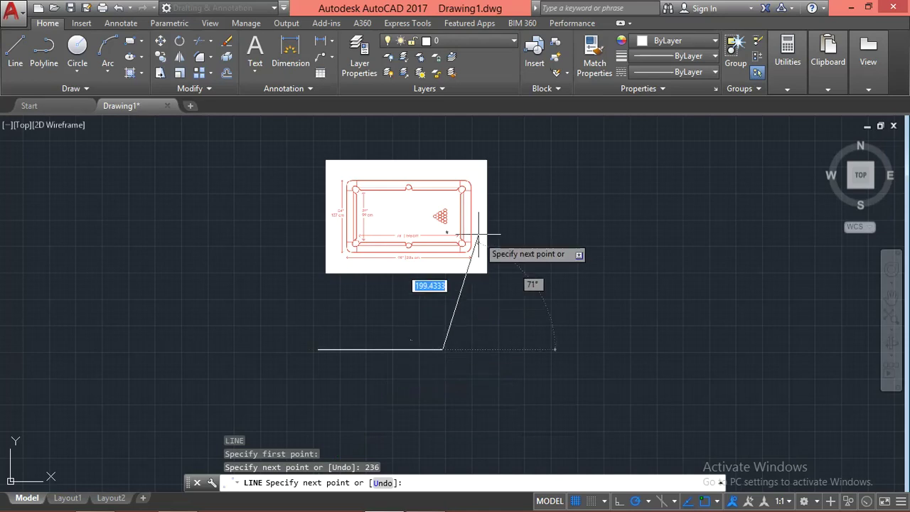
# Add the 137-unit side and close the 236 by 137 table outline.
pyautogui.scroll(4, 343, 213)
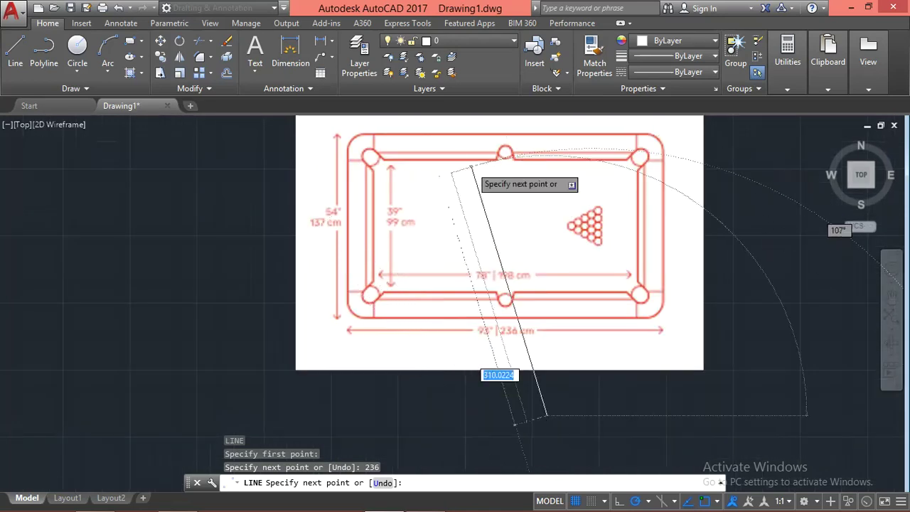
pyautogui.scroll(-4, 484, 183)
pyautogui.scroll(2, 518, 383)
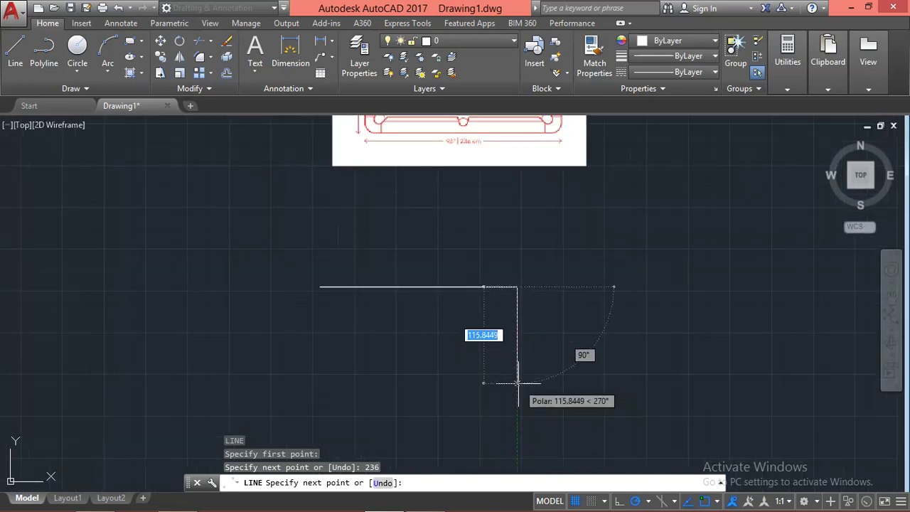
pyautogui.write('137')
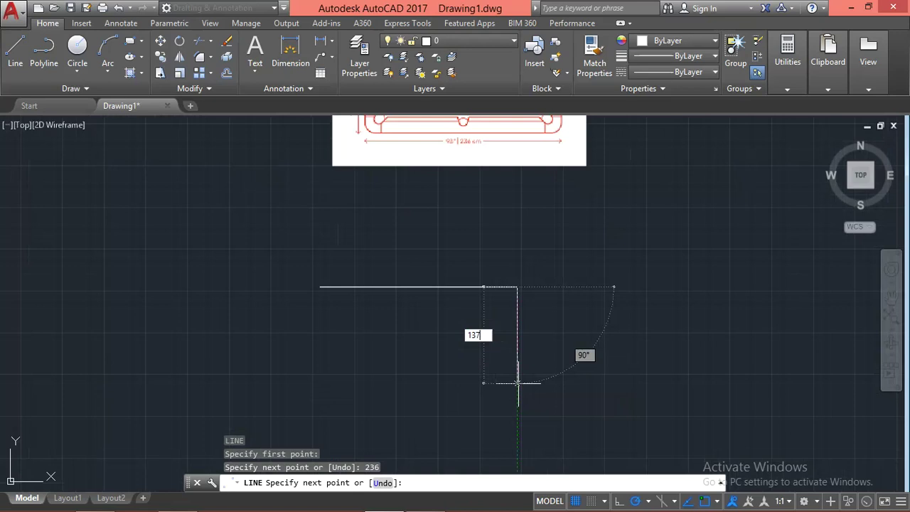
pyautogui.press('Return')
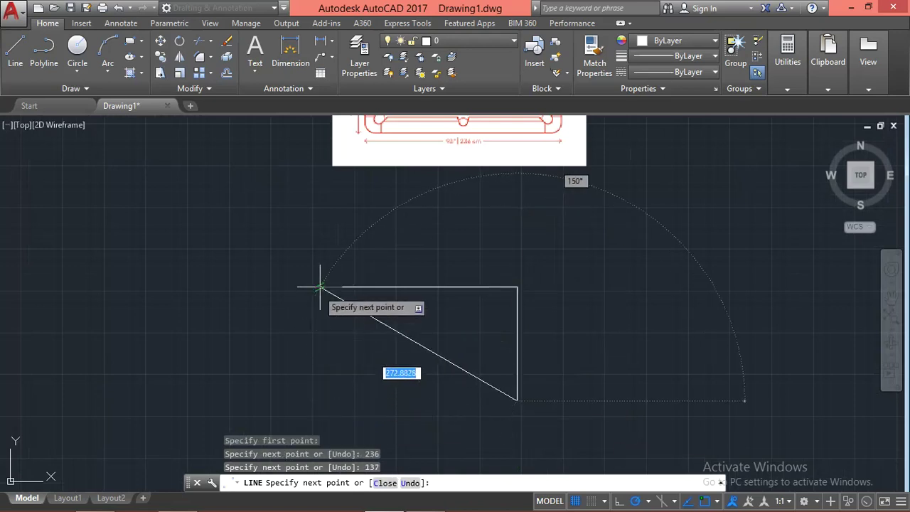
pyautogui.click(320, 402)
pyautogui.click(320, 287)
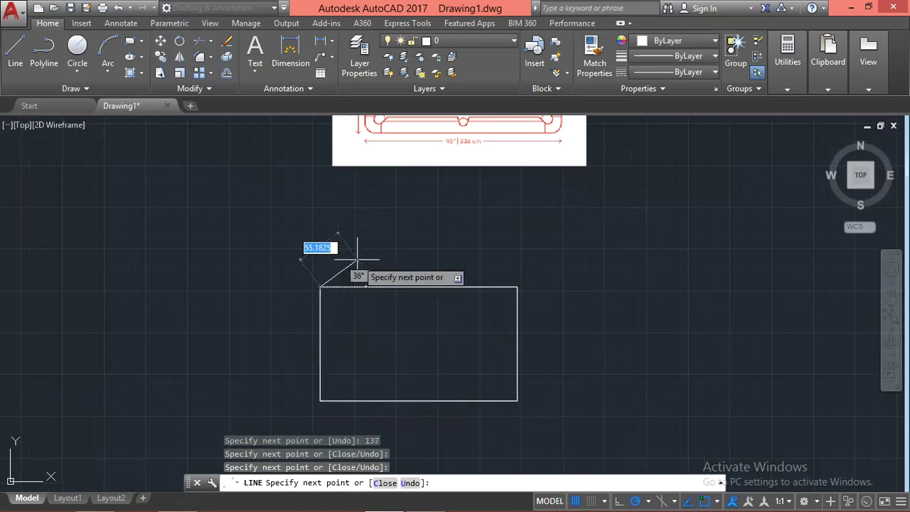
pyautogui.press('Escape')
pyautogui.scroll(-4, 451, 305)
pyautogui.scroll(6, 448, 231)
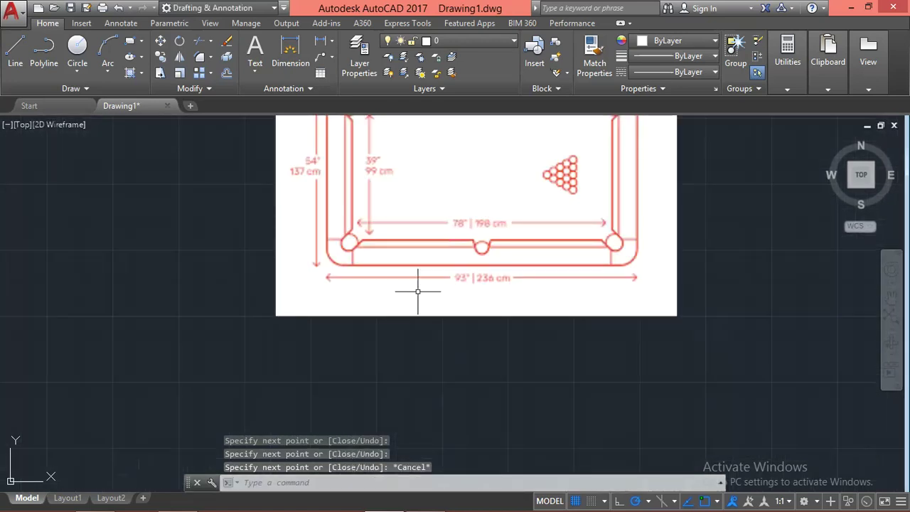
pyautogui.scroll(-2, 477, 351)
pyautogui.scroll(2, 491, 158)
pyautogui.press('Escape')
pyautogui.press('Escape')
pyautogui.scroll(2, 303, 301)
pyautogui.press('Escape')
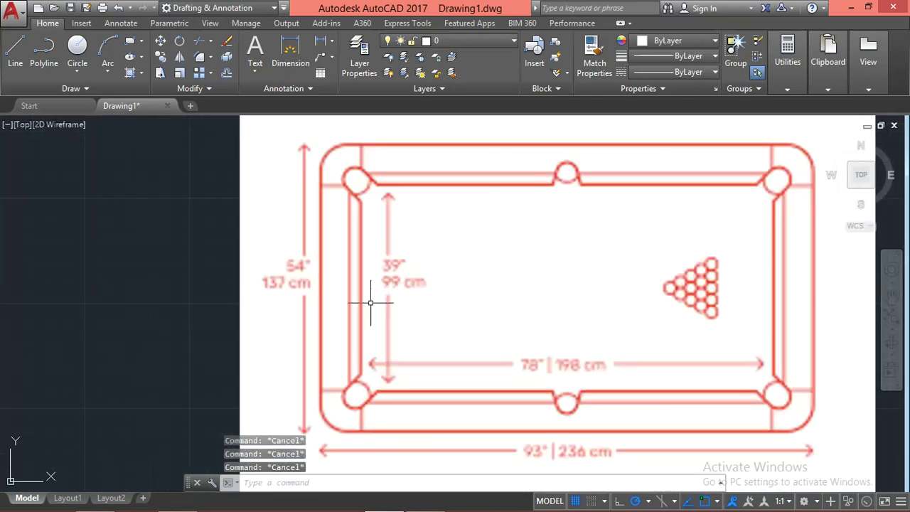
pyautogui.scroll(4, 315, 294)
pyautogui.scroll(-2, 358, 307)
pyautogui.write('di')
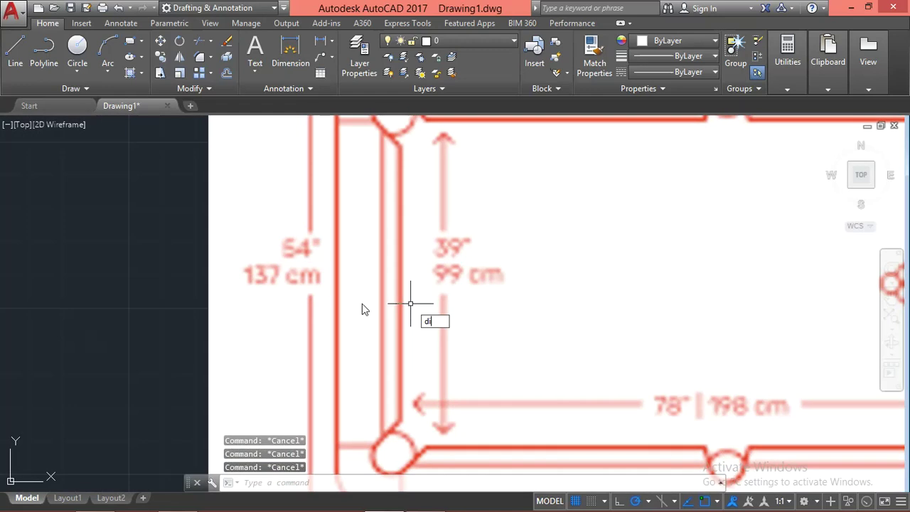
pyautogui.press('Return')
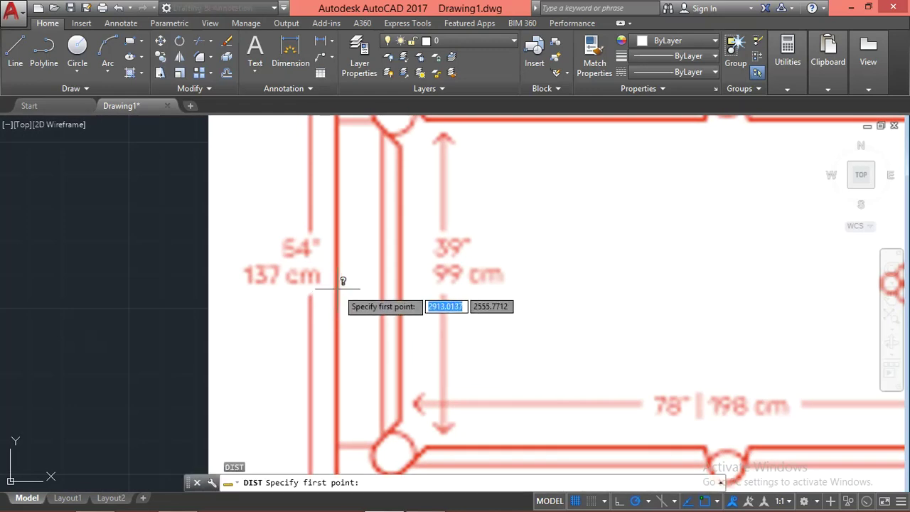
pyautogui.click(365, 288)
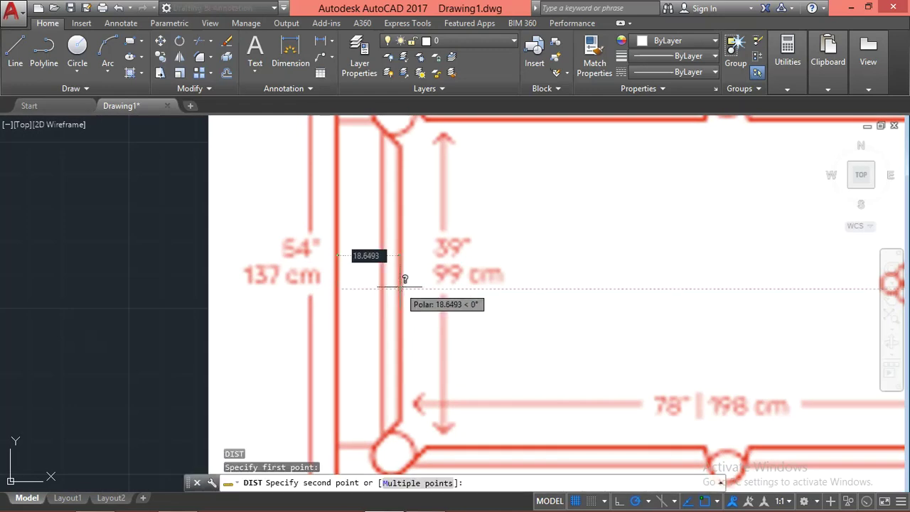
pyautogui.press('Escape')
pyautogui.scroll(-5, 406, 203)
pyautogui.press('Escape')
pyautogui.scroll(2, 420, 432)
pyautogui.press('Escape')
pyautogui.click(563, 205)
pyautogui.click(478, 262)
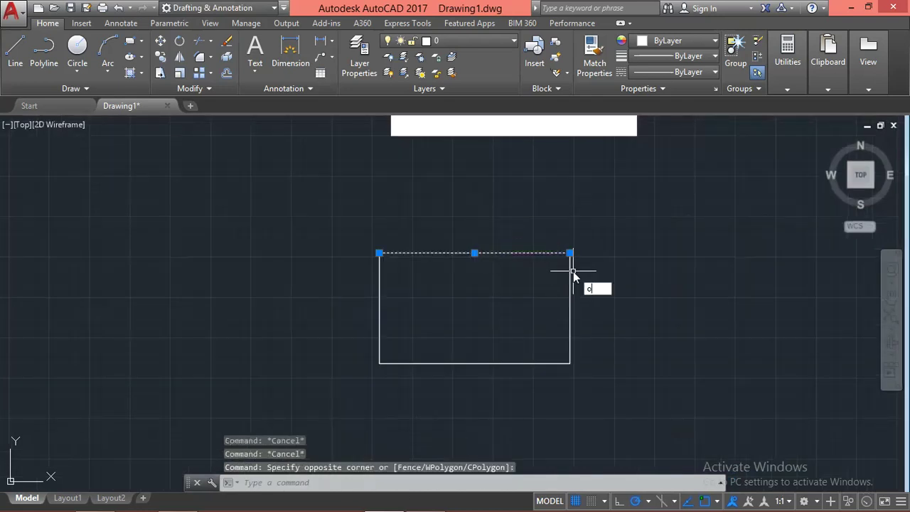
# Offset the top, right, bottom and left table edges 18 units inward for the rails.
pyautogui.press('Return')
pyautogui.press('Return')
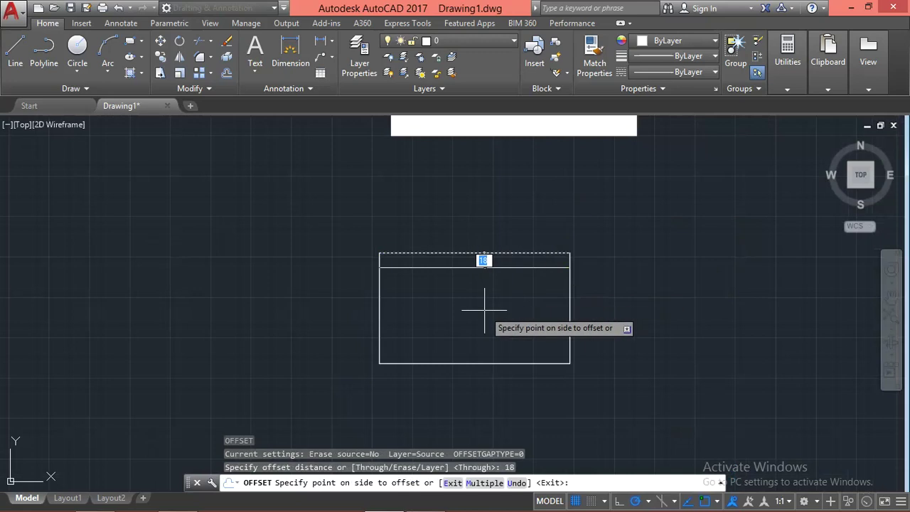
pyautogui.click(487, 306)
pyautogui.scroll(-2, 598, 376)
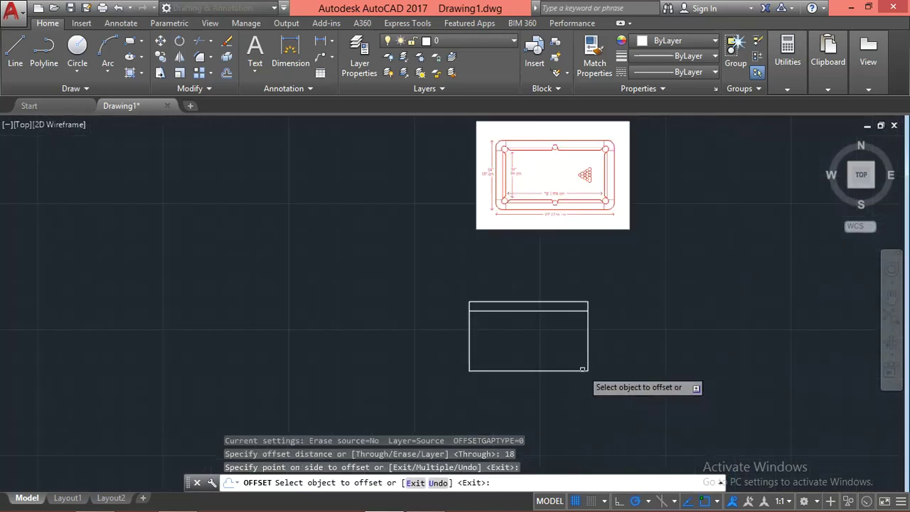
pyautogui.scroll(2, 590, 320)
pyautogui.click(589, 319)
pyautogui.click(508, 356)
pyautogui.click(516, 370)
pyautogui.click(496, 325)
pyautogui.click(401, 333)
pyautogui.click(416, 320)
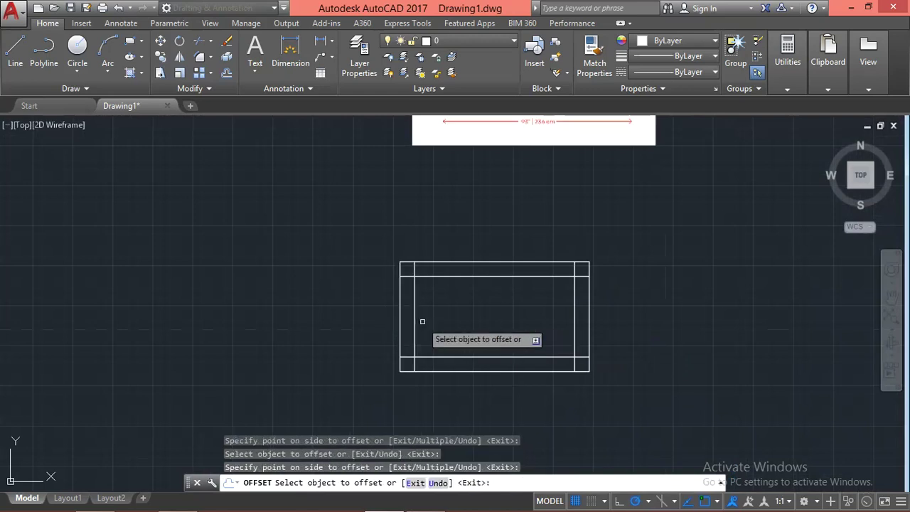
pyautogui.scroll(-3, 534, 409)
pyautogui.scroll(1, 535, 403)
pyautogui.press('Escape')
pyautogui.press('Escape')
pyautogui.press('Escape')
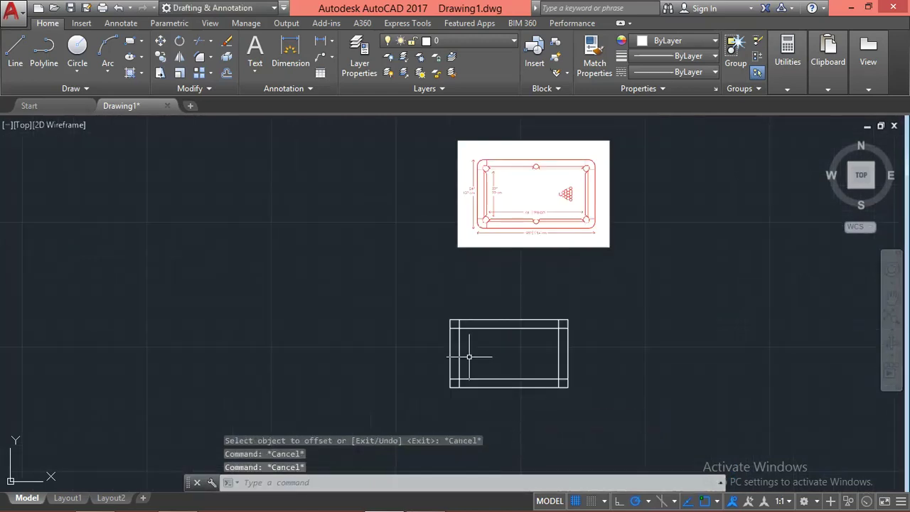
pyautogui.press('Escape')
pyautogui.scroll(2, 438, 350)
# Trim the overlapping rail line ends at the top-left corner.
pyautogui.scroll(4, 467, 310)
pyautogui.scroll(2, 469, 311)
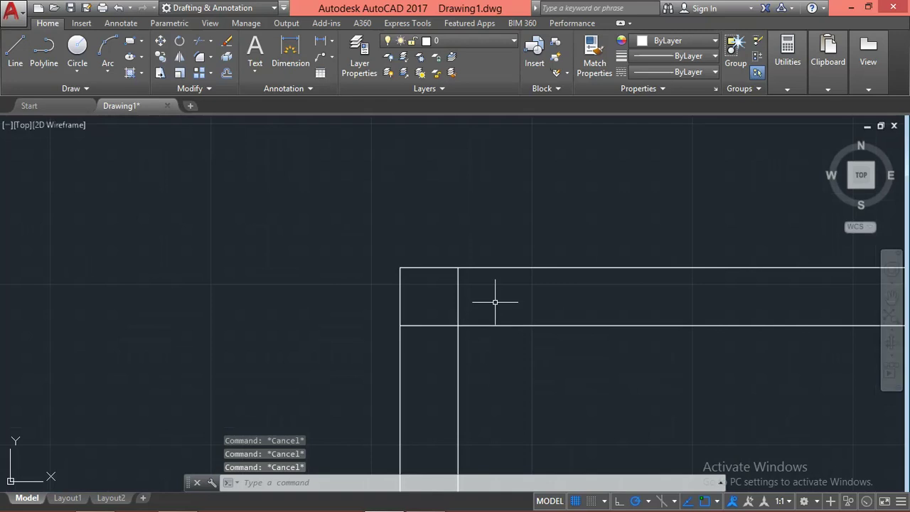
pyautogui.write('tr')
pyautogui.press('Return')
pyautogui.press('Return')
pyautogui.moveTo(429, 305)
pyautogui.mouseDown()
pyautogui.moveTo(573, 323)
pyautogui.moveTo(441, 374)
pyautogui.mouseUp()
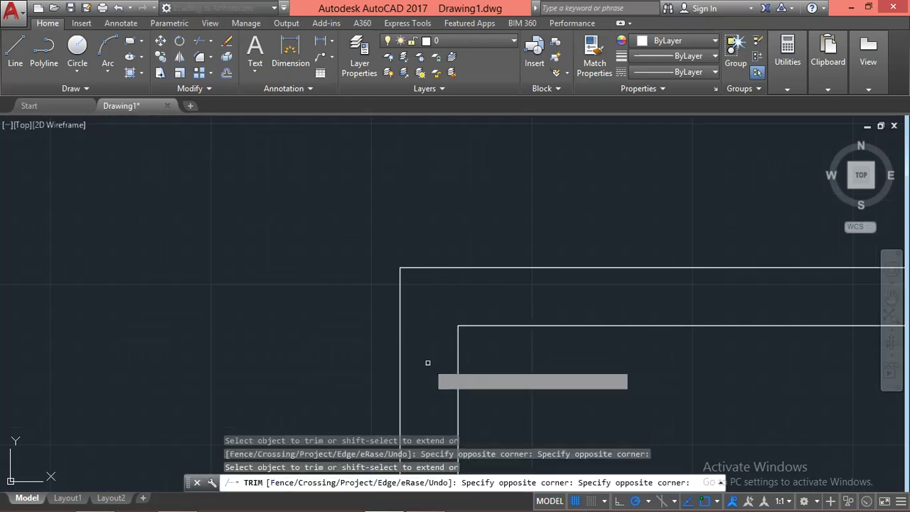
pyautogui.scroll(-5, 445, 254)
pyautogui.scroll(3, 434, 315)
pyautogui.scroll(3, 451, 321)
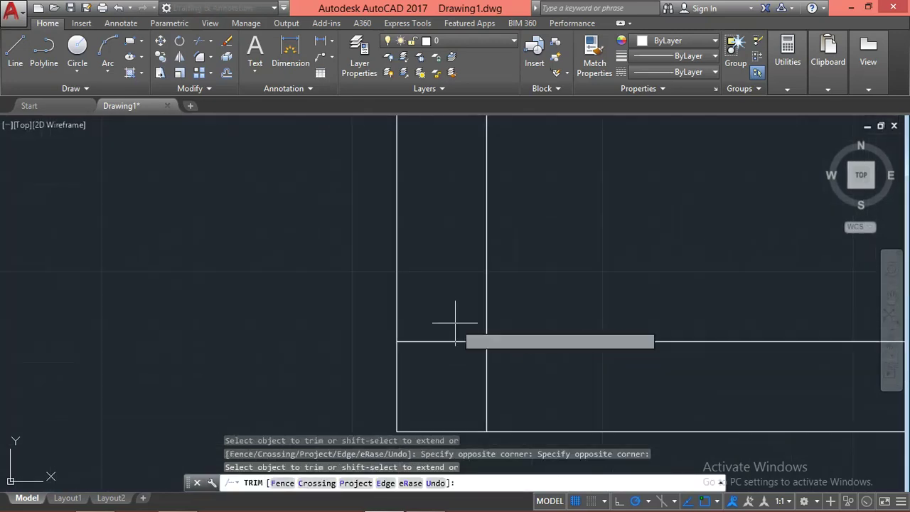
pyautogui.scroll(-6, 429, 342)
pyautogui.scroll(5, 551, 347)
# Trim the crossing rail line ends at the bottom-right and top-right corners.
pyautogui.click(532, 279)
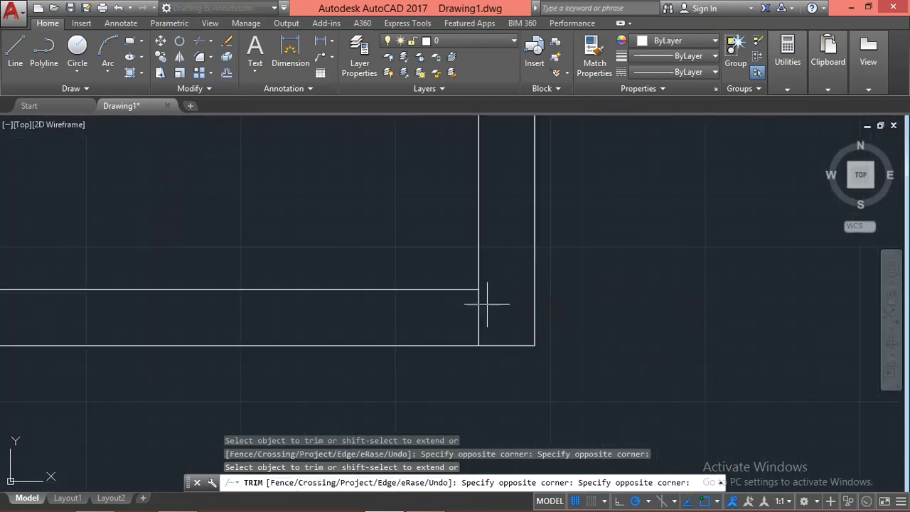
pyautogui.click(488, 301)
pyautogui.scroll(-6, 561, 350)
pyautogui.scroll(6, 559, 285)
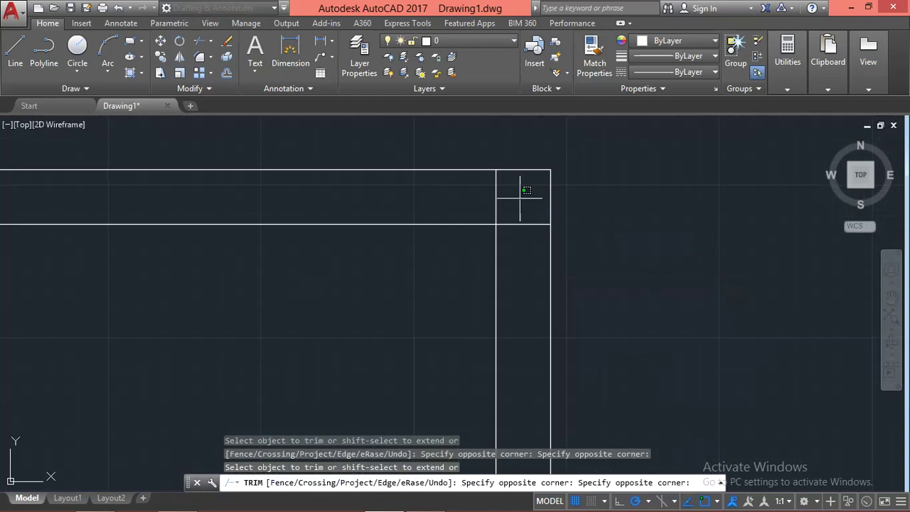
pyautogui.click(479, 197)
pyautogui.click(527, 192)
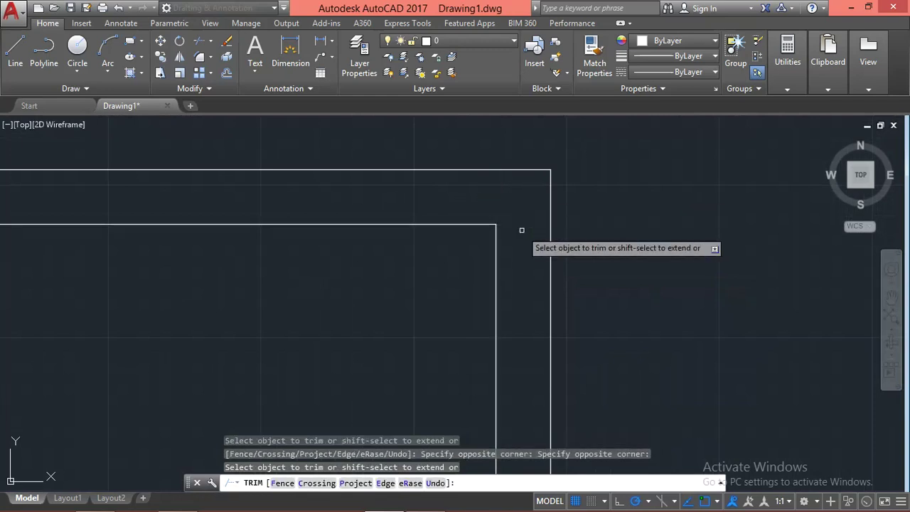
pyautogui.scroll(-6, 536, 266)
pyautogui.press('Escape')
pyautogui.scroll(-2, 551, 325)
pyautogui.scroll(6, 562, 179)
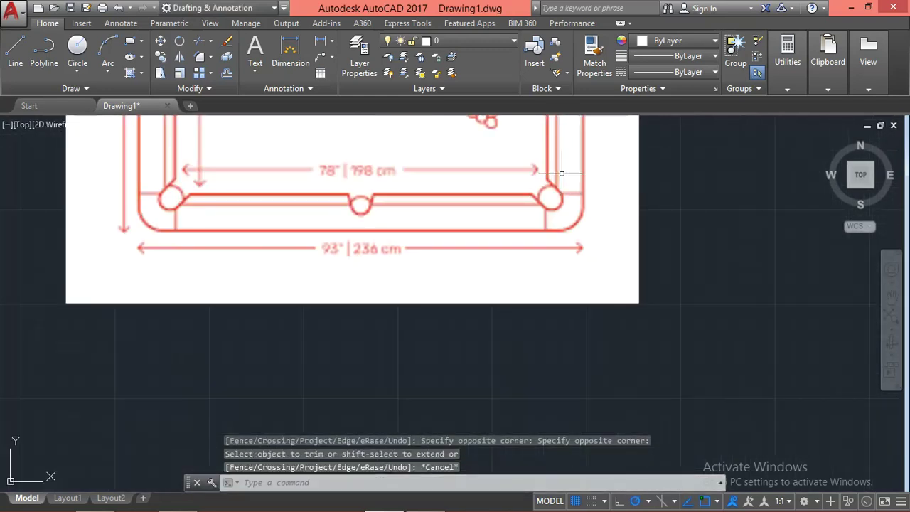
pyautogui.scroll(4, 567, 185)
pyautogui.scroll(-4, 590, 242)
pyautogui.press('Escape')
pyautogui.scroll(-2, 599, 291)
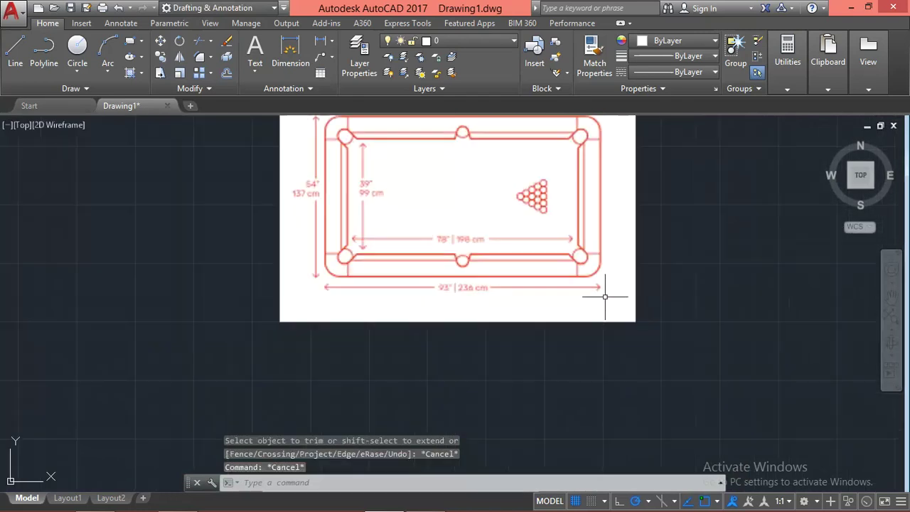
pyautogui.scroll(5, 477, 240)
pyautogui.scroll(-3, 670, 327)
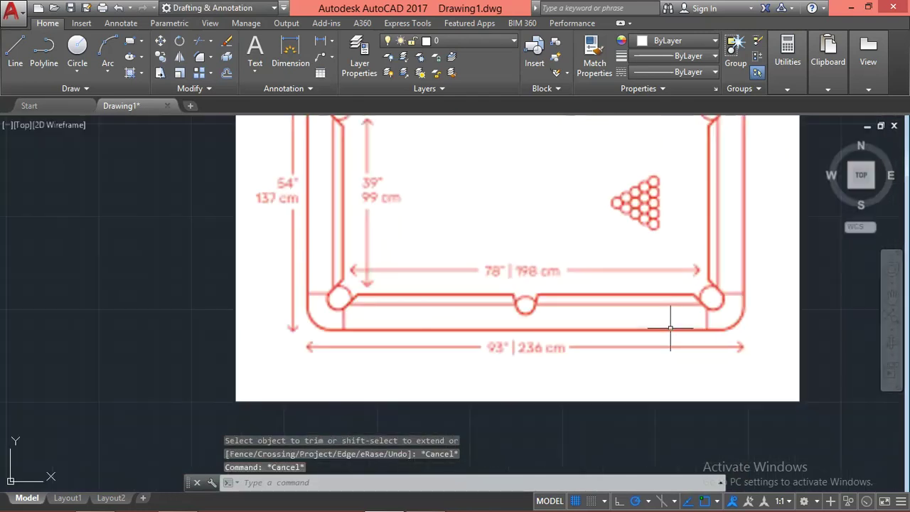
pyautogui.scroll(-2, 670, 331)
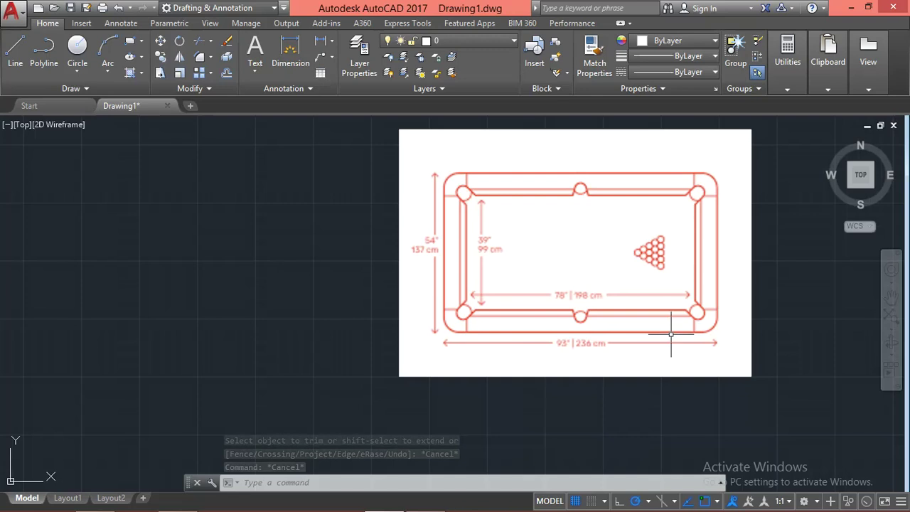
pyautogui.press('Escape')
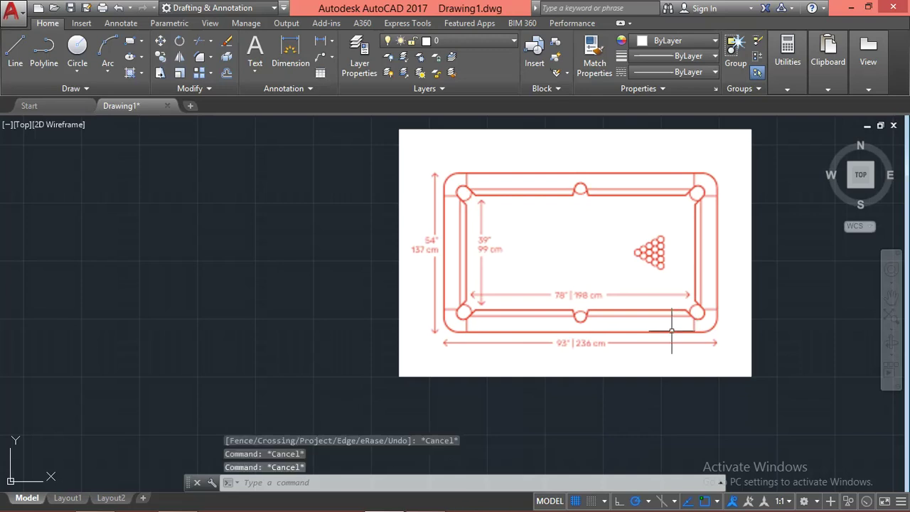
pyautogui.scroll(2, 627, 328)
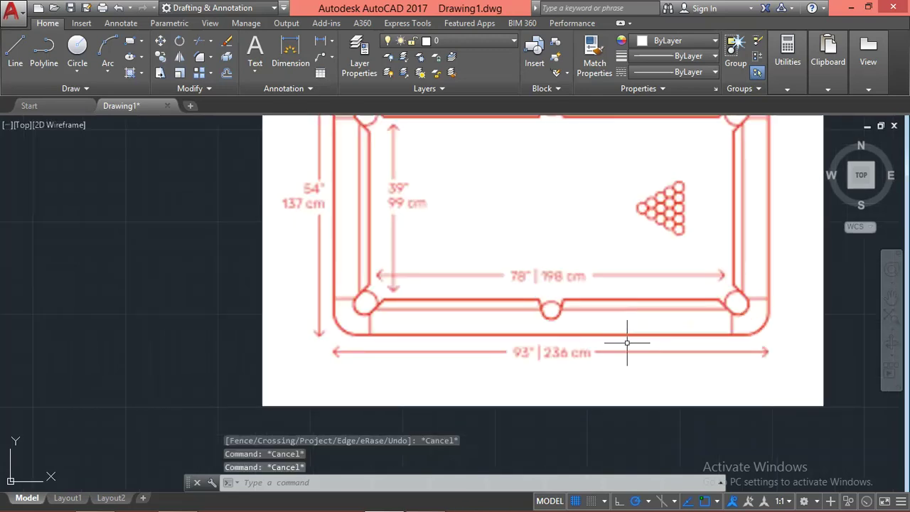
pyautogui.moveTo(634, 336); pyautogui.dragTo(595, 360, button='middle')
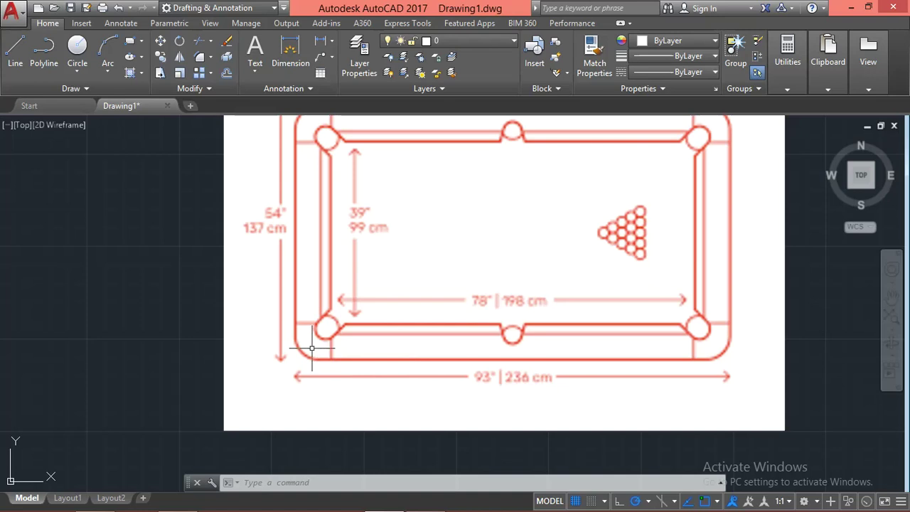
pyautogui.scroll(3, 313, 349)
# Begin a circle on the reference image's pocket, then cancel it.
pyautogui.write('c')
pyautogui.press('Return')
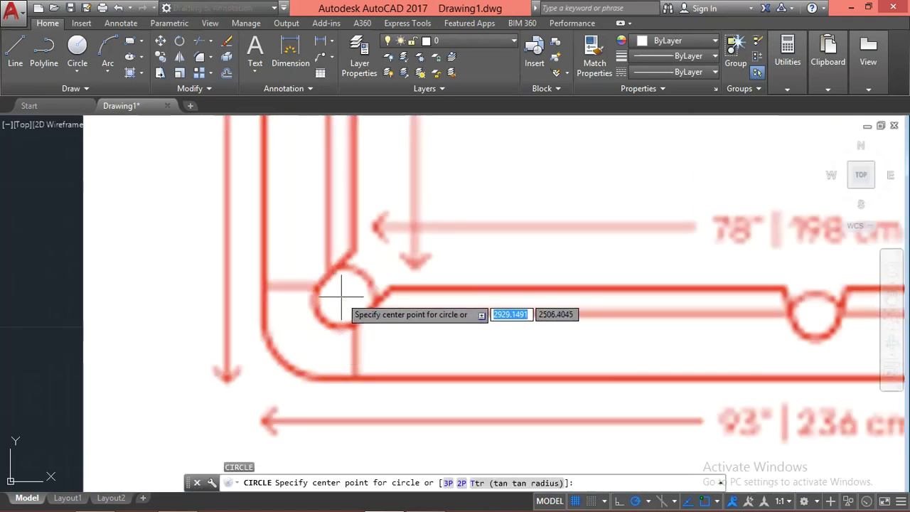
pyautogui.click(343, 297)
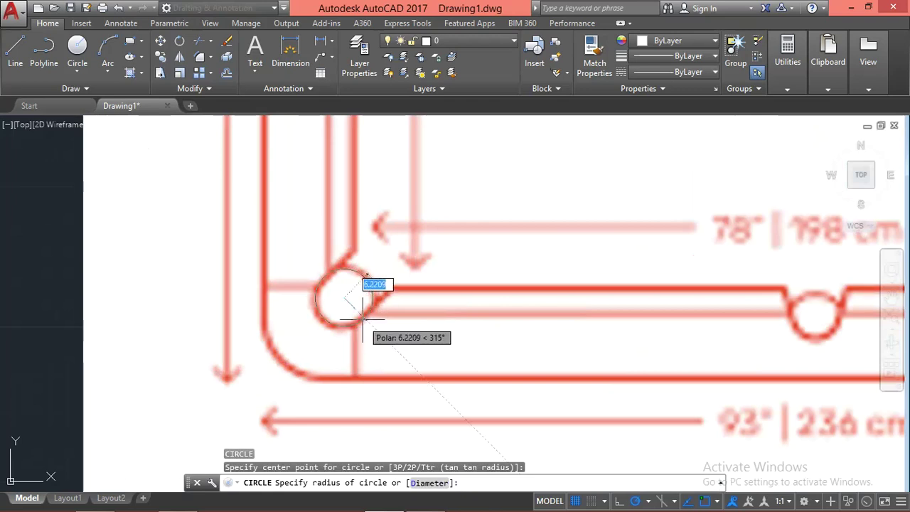
pyautogui.press('Escape')
pyautogui.scroll(-5, 445, 197)
pyautogui.scroll(-3, 448, 242)
pyautogui.scroll(8, 438, 253)
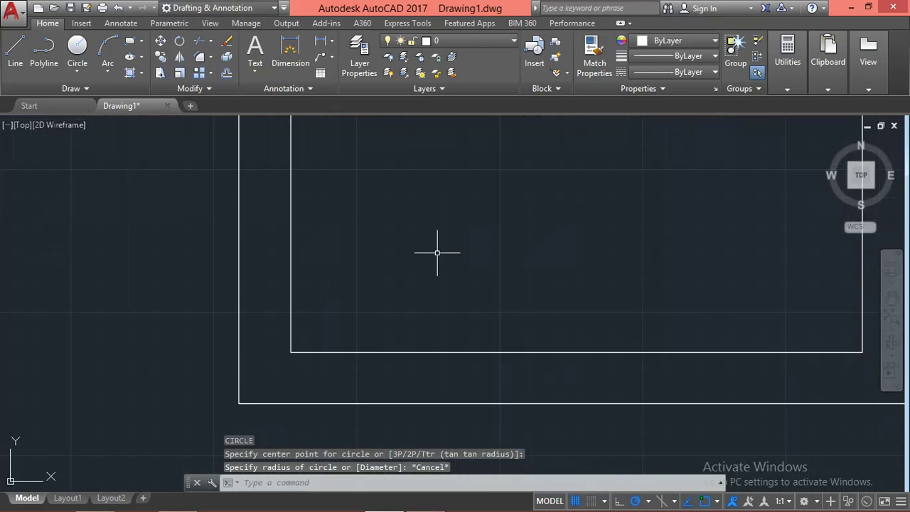
pyautogui.write('c')
# Draw a radius 5.9 circle inside the inner rectangle near its lower-left corner.
pyautogui.press('Return')
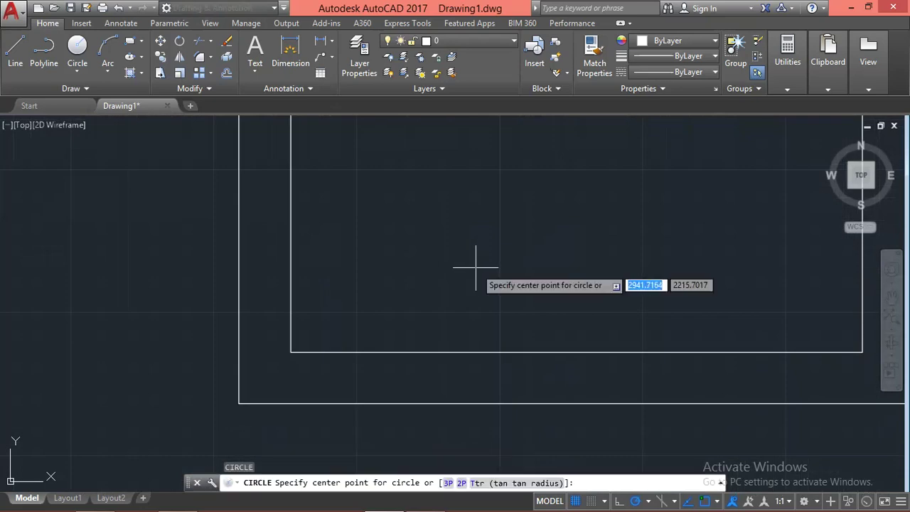
pyautogui.click(418, 228)
pyautogui.write('5.9')
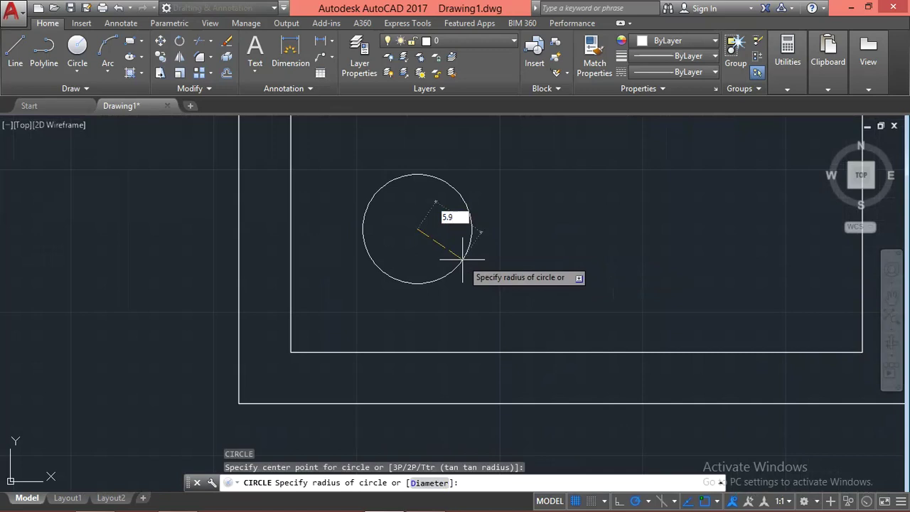
pyautogui.press('Return')
pyautogui.scroll(-3, 470, 284)
pyautogui.scroll(-5, 480, 304)
pyautogui.scroll(5, 483, 308)
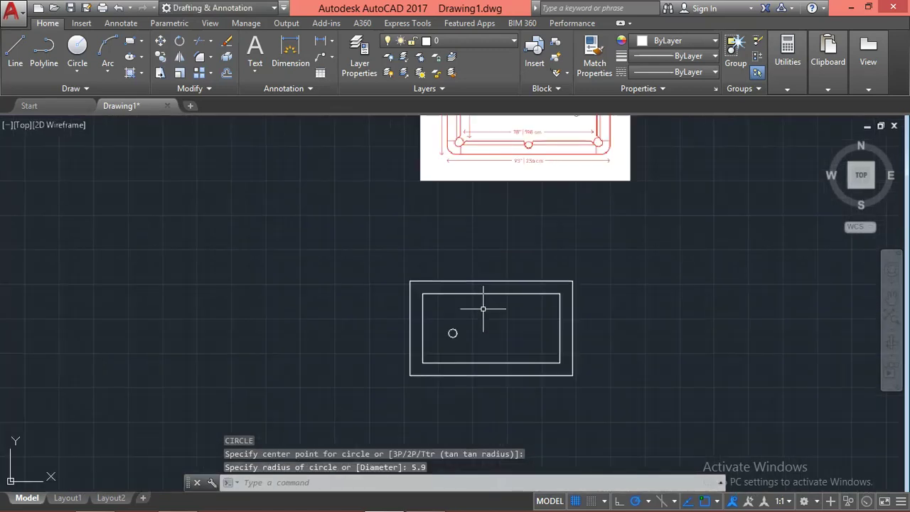
pyautogui.press('Escape')
pyautogui.scroll(-3, 488, 254)
pyautogui.press('Escape')
pyautogui.scroll(5, 498, 238)
pyautogui.scroll(-2, 477, 283)
pyautogui.press('Escape')
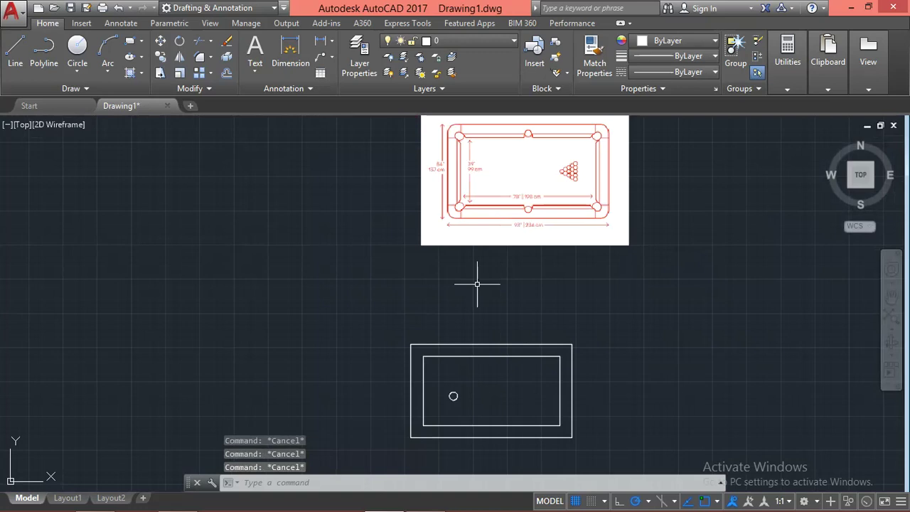
pyautogui.scroll(2, 443, 409)
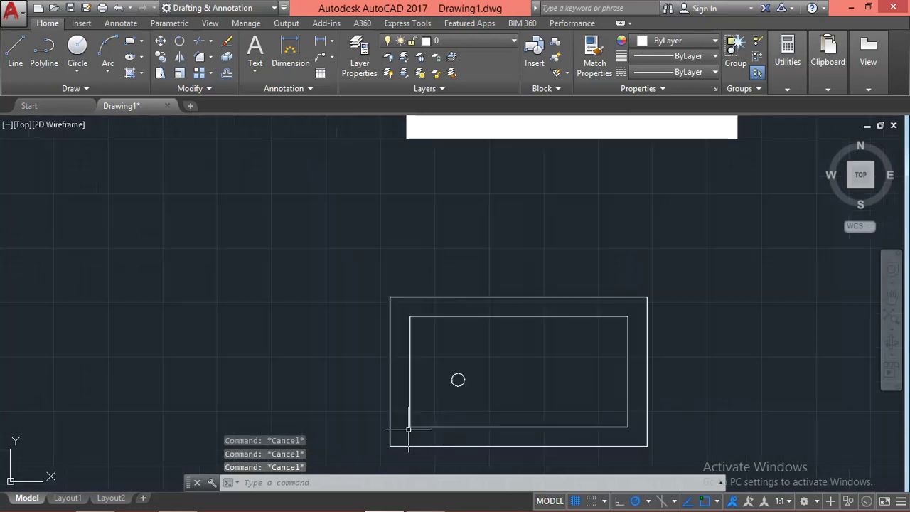
pyautogui.moveTo(411, 425); pyautogui.dragTo(417, 414, button='middle')
pyautogui.click(459, 375)
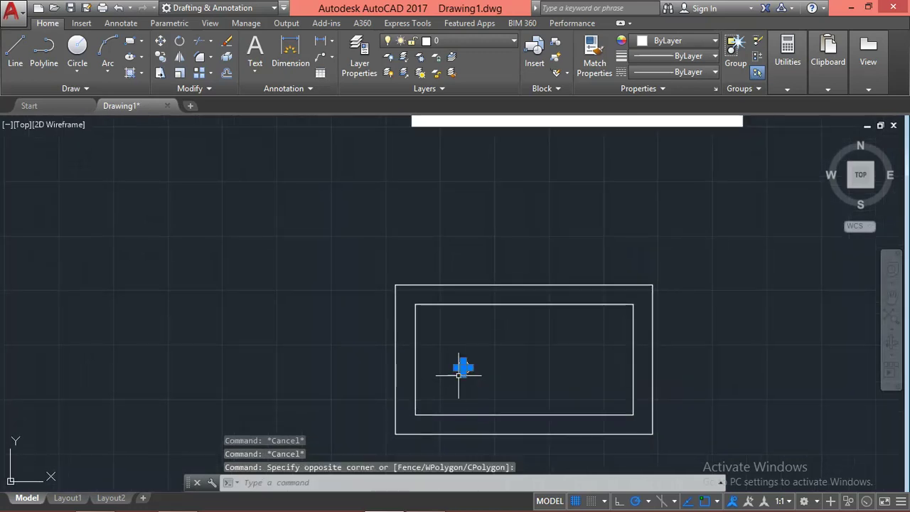
# Move the radius-5.9 circle by its centre onto the inner rectangle's lower-left corner.
pyautogui.click(523, 383)
pyautogui.write('m')
pyautogui.press('Return')
pyautogui.scroll(3, 463, 368)
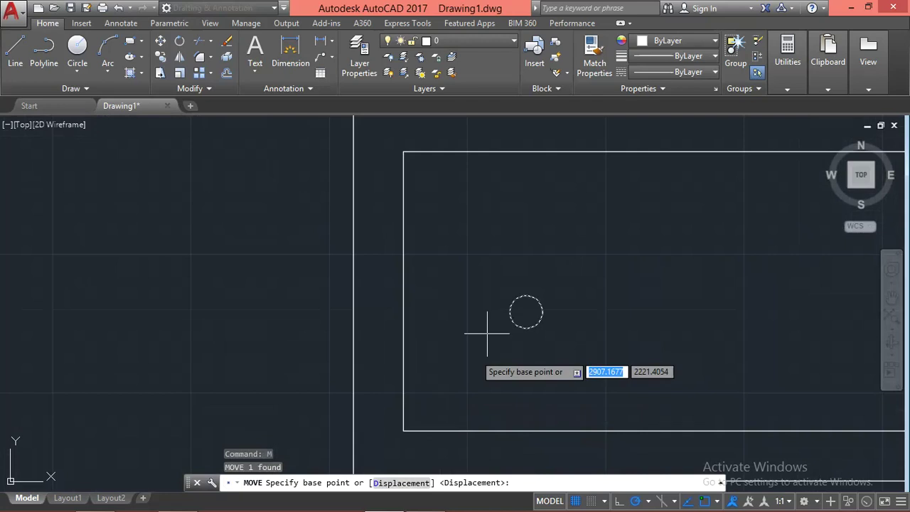
pyautogui.click(526, 313)
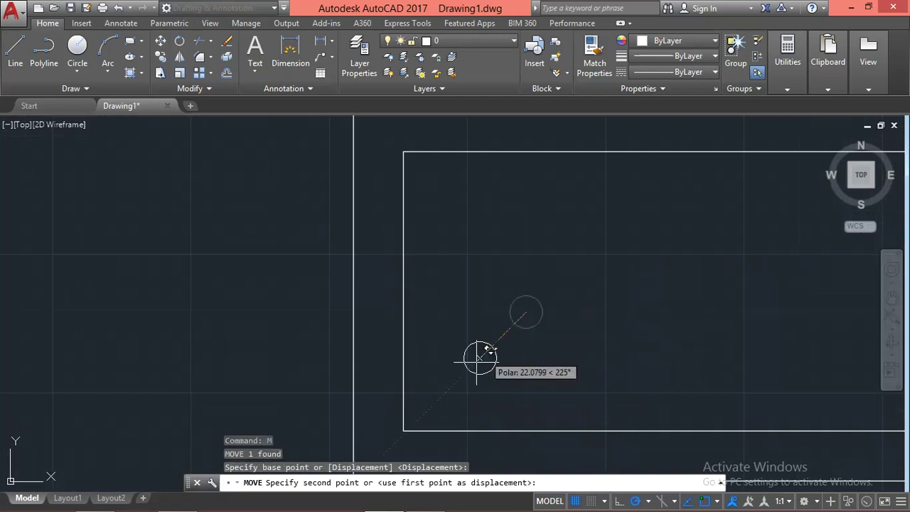
pyautogui.click(403, 431)
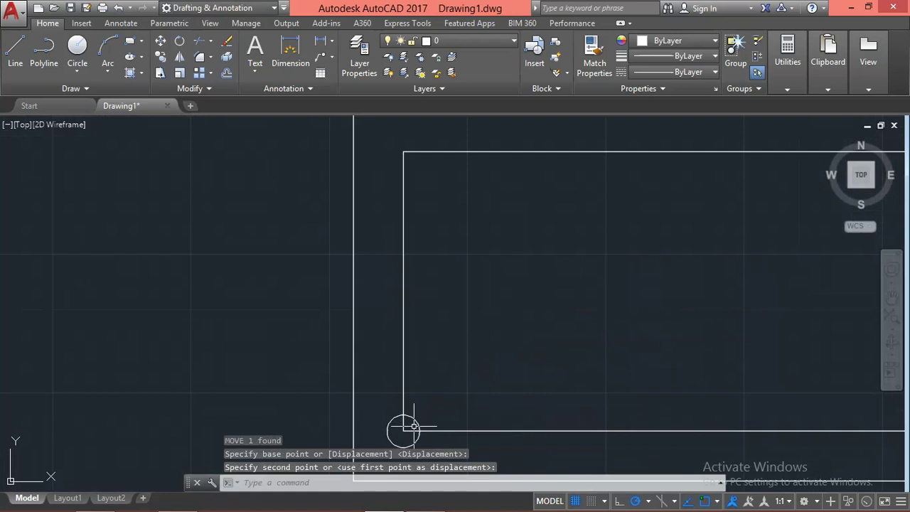
pyautogui.press('Escape')
pyautogui.scroll(-5, 498, 360)
pyautogui.scroll(6, 518, 228)
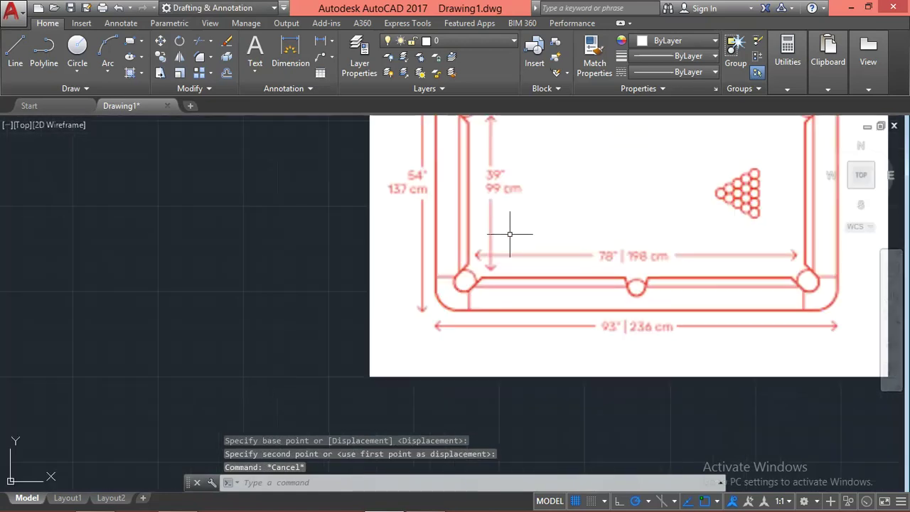
pyautogui.scroll(-4, 448, 231)
pyautogui.moveTo(444, 413)
pyautogui.mouseDown(button='middle')
pyautogui.moveTo(449, 271)
pyautogui.moveTo(443, 301)
pyautogui.mouseUp(button='middle')
pyautogui.press('Escape')
pyautogui.scroll(4, 409, 348)
pyautogui.scroll(4, 430, 308)
pyautogui.scroll(5, 463, 335)
# Trim the inner rail line ends inside the lower-left pocket circle back to its edge.
pyautogui.press('Escape')
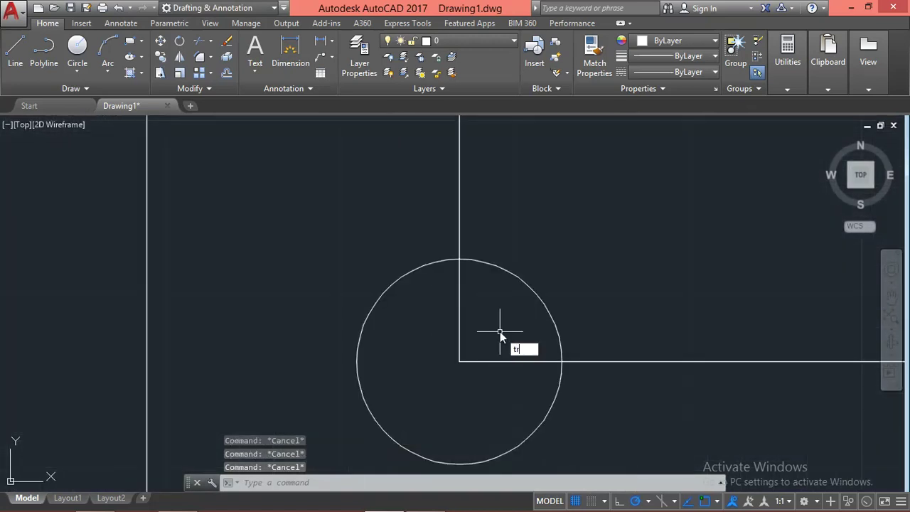
pyautogui.write('r')
pyautogui.press('Return')
pyautogui.press('Return')
pyautogui.click(488, 321)
pyautogui.click(437, 377)
pyautogui.scroll(-5, 443, 391)
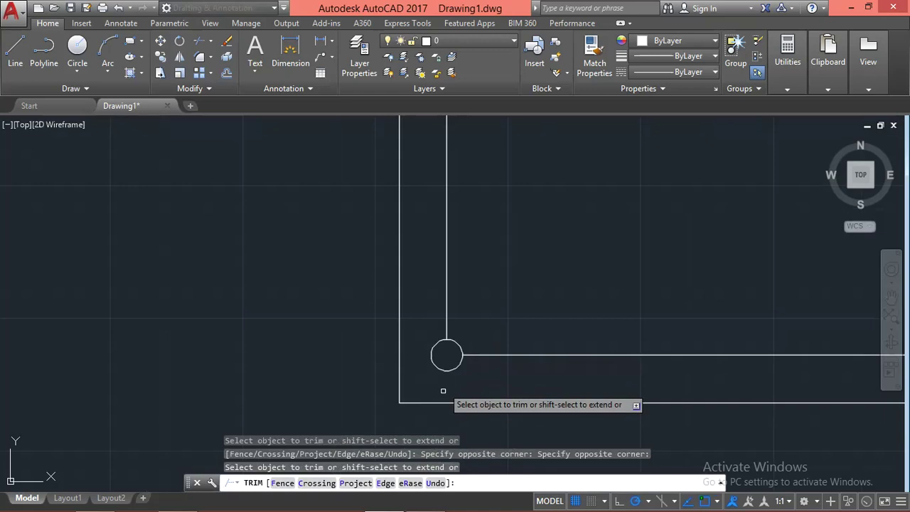
pyautogui.press('Escape')
pyautogui.scroll(-5, 445, 391)
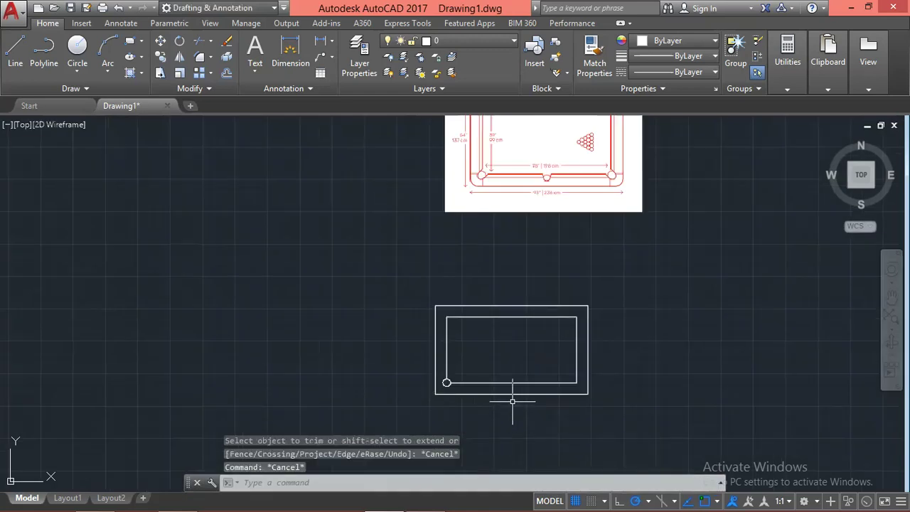
pyautogui.scroll(5, 447, 381)
pyautogui.scroll(2, 398, 377)
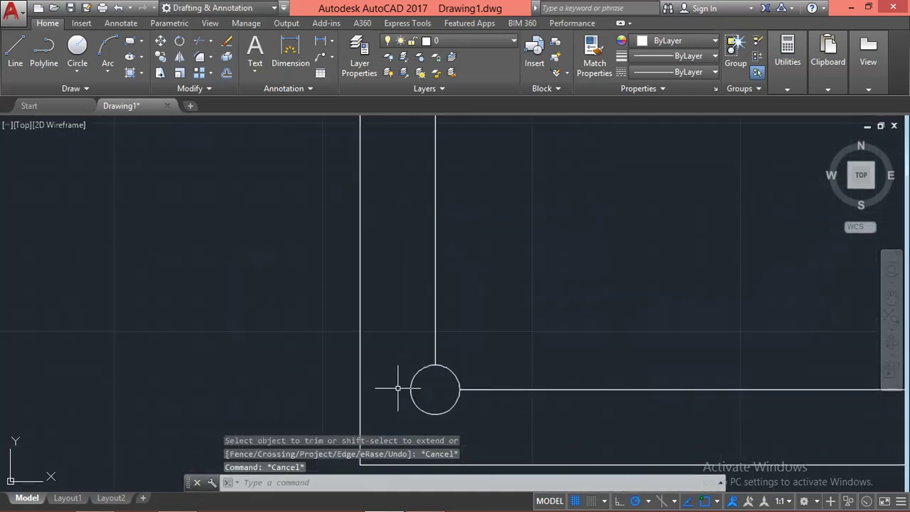
pyautogui.press('Escape')
pyautogui.press('Escape')
pyautogui.scroll(-2, 438, 359)
pyautogui.scroll(-3, 447, 404)
pyautogui.scroll(5, 443, 413)
# Round the outer rectangle's bottom-left corner with a 5.9 fillet radius.
pyautogui.write('f')
pyautogui.press('Return')
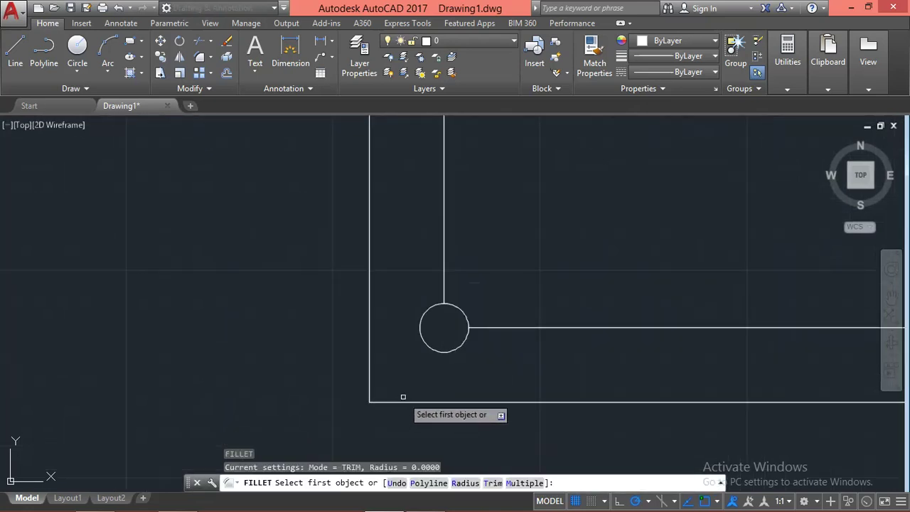
pyautogui.write('r')
pyautogui.press('Return')
pyautogui.write('5.9')
pyautogui.press('Return')
pyautogui.click(421, 403)
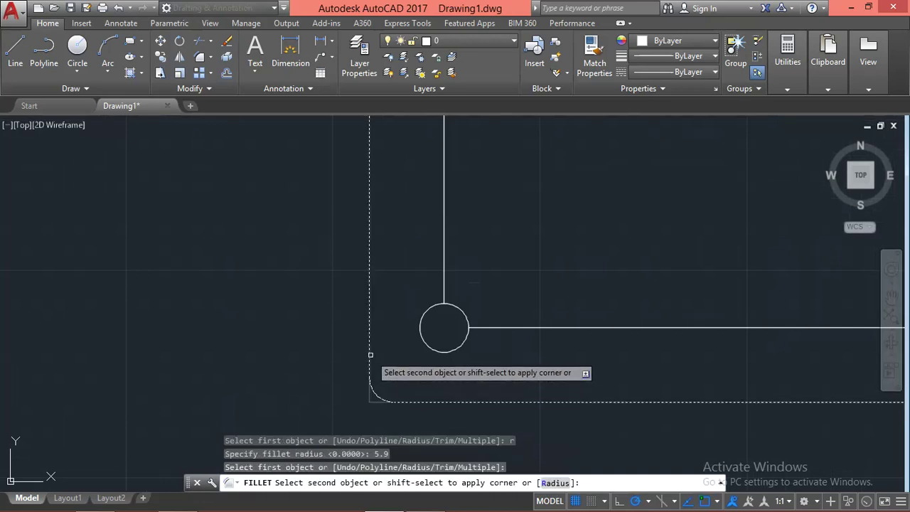
pyautogui.click(370, 354)
pyautogui.scroll(-5, 287, 373)
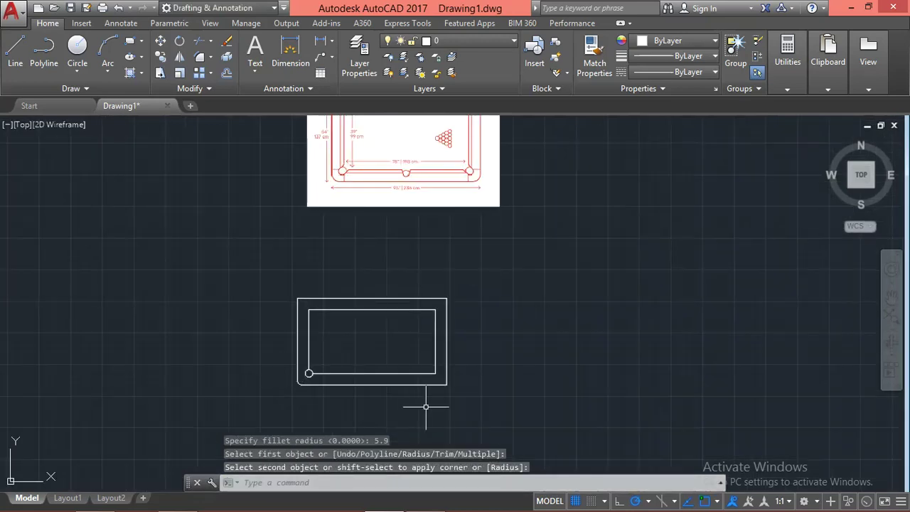
pyautogui.scroll(5, 352, 387)
pyautogui.moveTo(203, 414); pyautogui.dragTo(313, 399, button='middle')
# Restart the fillet with the radius changed to 7, then abandon the pick.
pyautogui.press('Escape')
pyautogui.scroll(3, 230, 370)
pyautogui.press('Escape')
pyautogui.scroll(2, 254, 334)
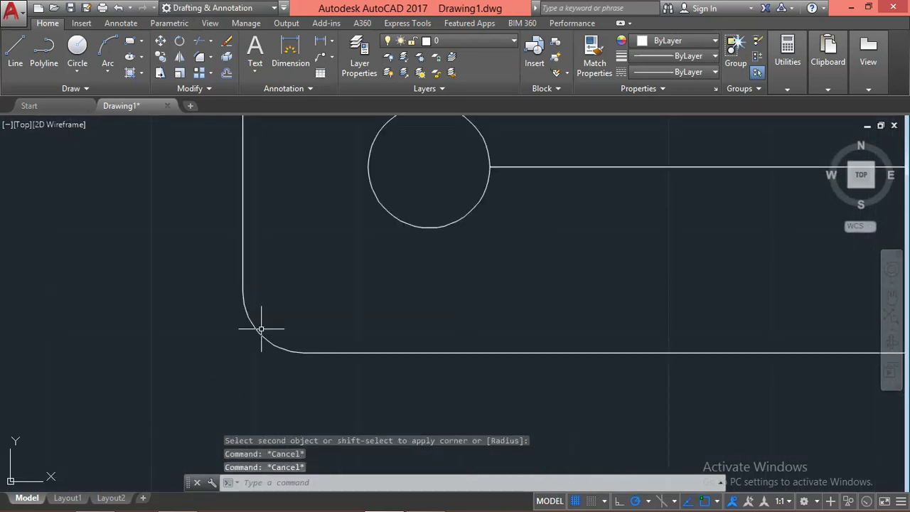
pyautogui.write('f')
pyautogui.press('Return')
pyautogui.write('r')
pyautogui.press('Return')
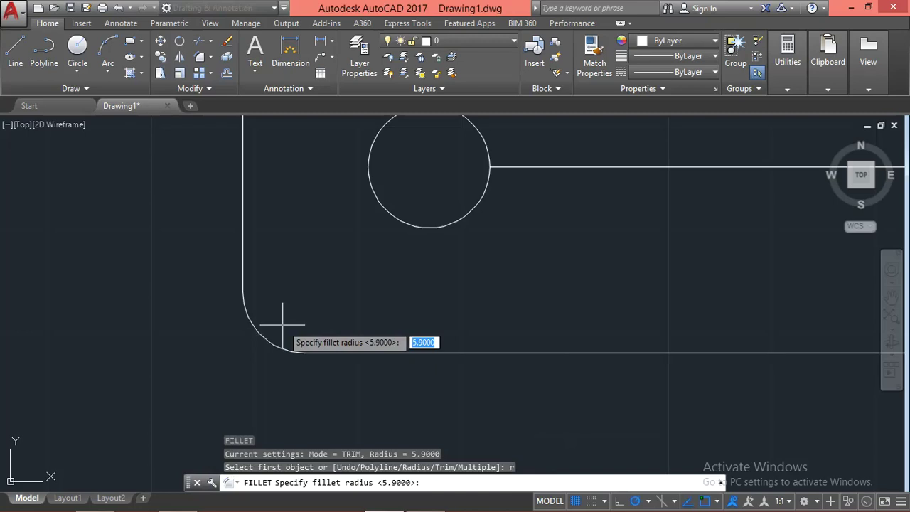
pyautogui.write('7')
pyautogui.press('Return')
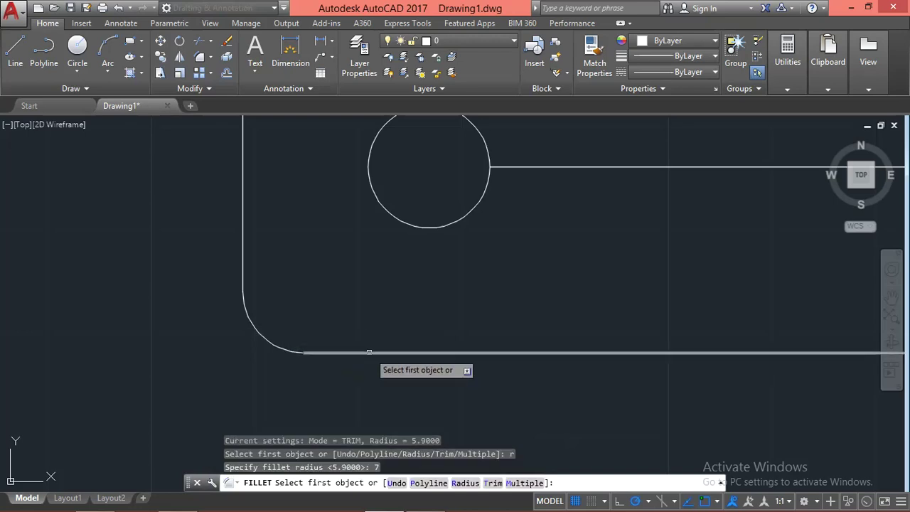
pyautogui.click(367, 352)
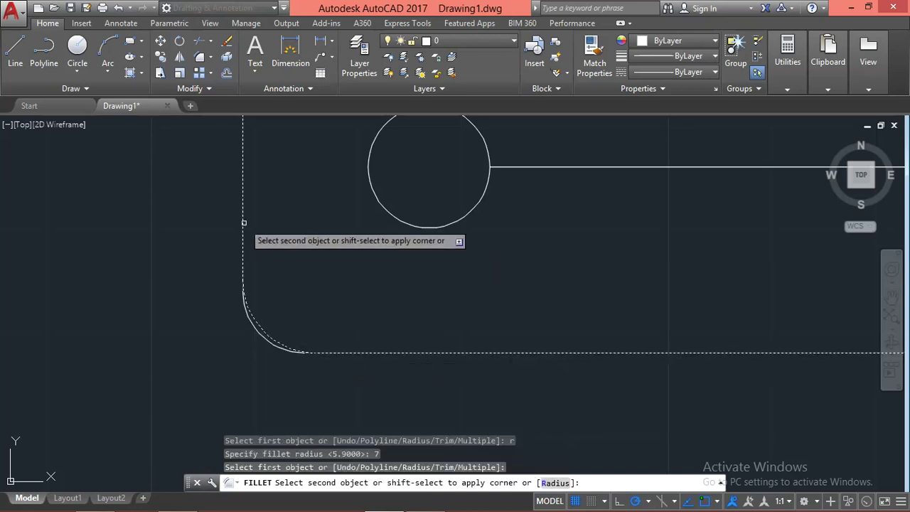
pyautogui.press('Escape')
# Erase the 5.9-radius corner arc.
pyautogui.click(248, 318)
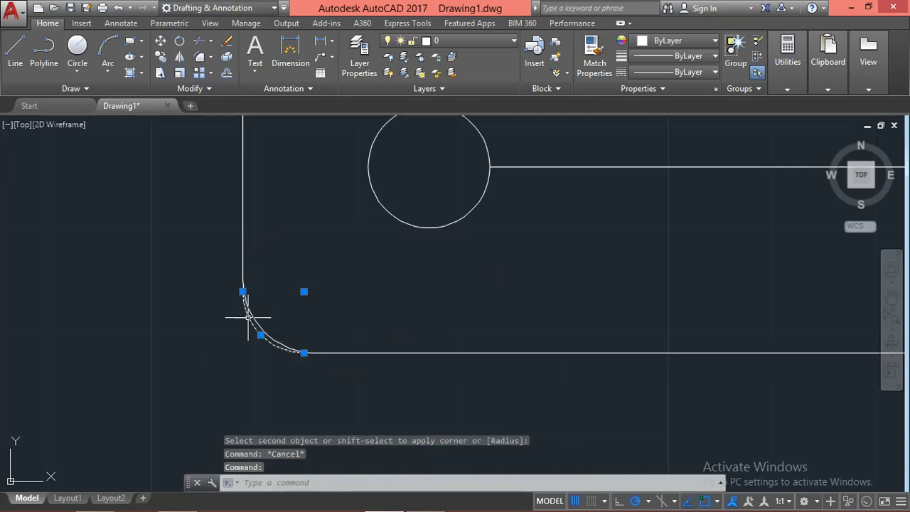
pyautogui.write('e')
pyautogui.press('Return')
pyautogui.press('Escape')
pyautogui.scroll(-3, 205, 358)
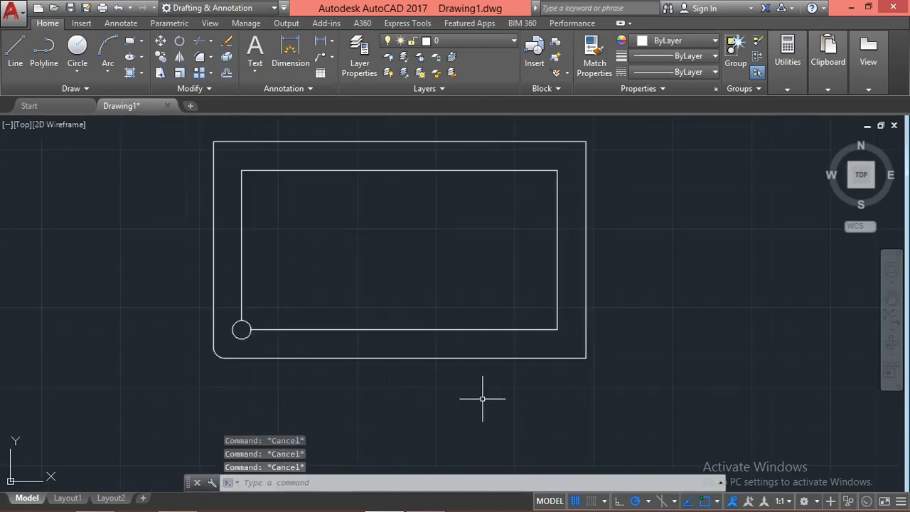
# Fillet the bottom-right and top outer corners at radius 7.
pyautogui.write('f')
pyautogui.press('Return')
pyautogui.click(582, 356)
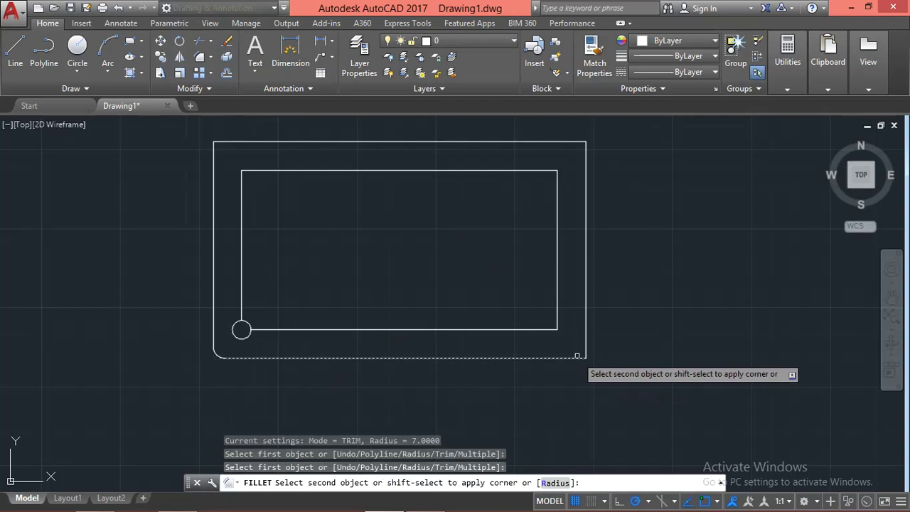
pyautogui.click(585, 341)
pyautogui.press('Return')
pyautogui.click(570, 141)
pyautogui.press('Escape')
pyautogui.press('Escape')
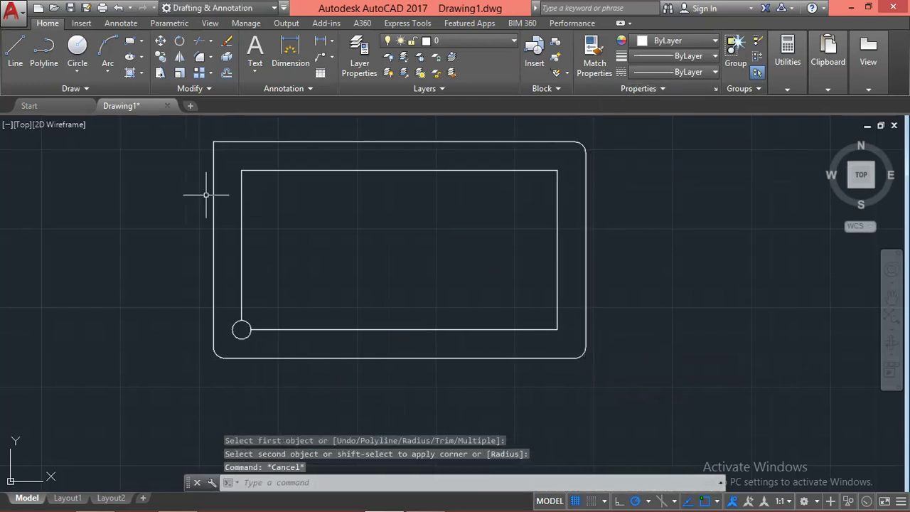
pyautogui.press('Return')
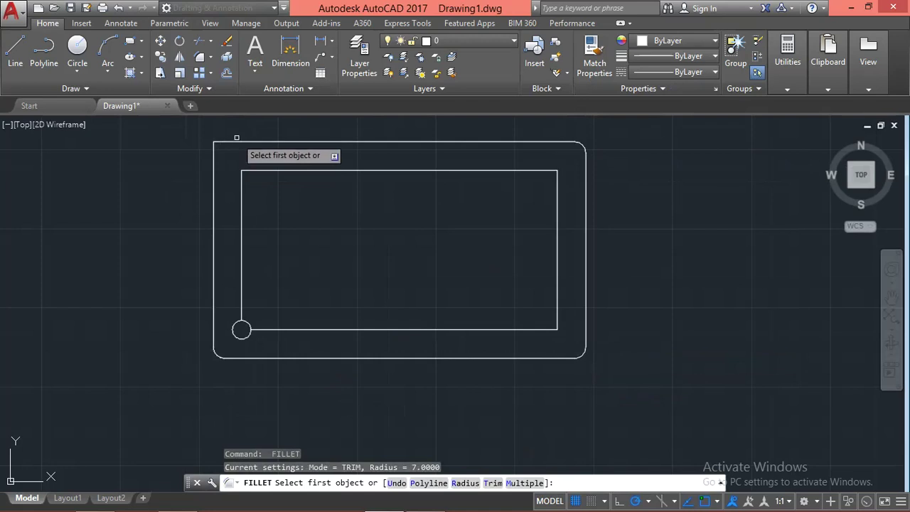
pyautogui.click(237, 138)
pyautogui.press('Escape')
pyautogui.scroll(-2, 398, 278)
pyautogui.press('Escape')
pyautogui.scroll(2, 313, 274)
pyautogui.moveTo(382, 229); pyautogui.dragTo(413, 296, button='middle')
pyautogui.press('Escape')
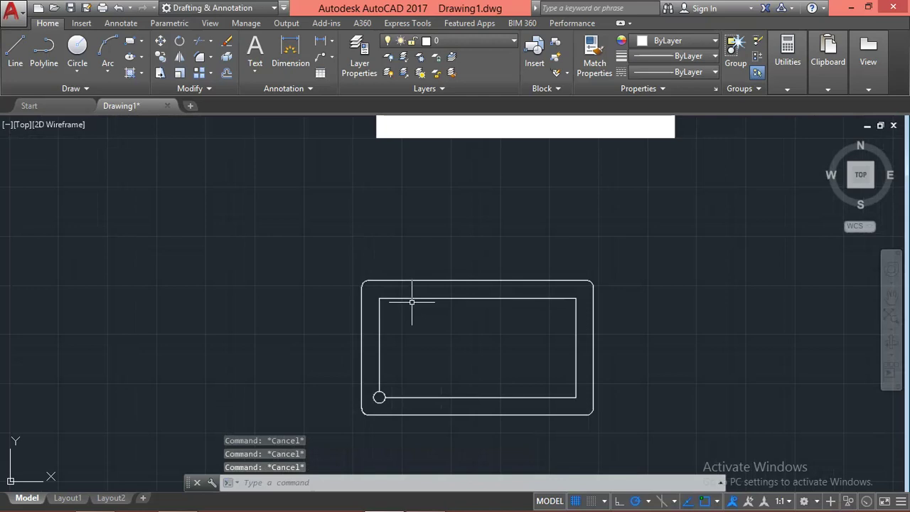
pyautogui.scroll(-4, 414, 340)
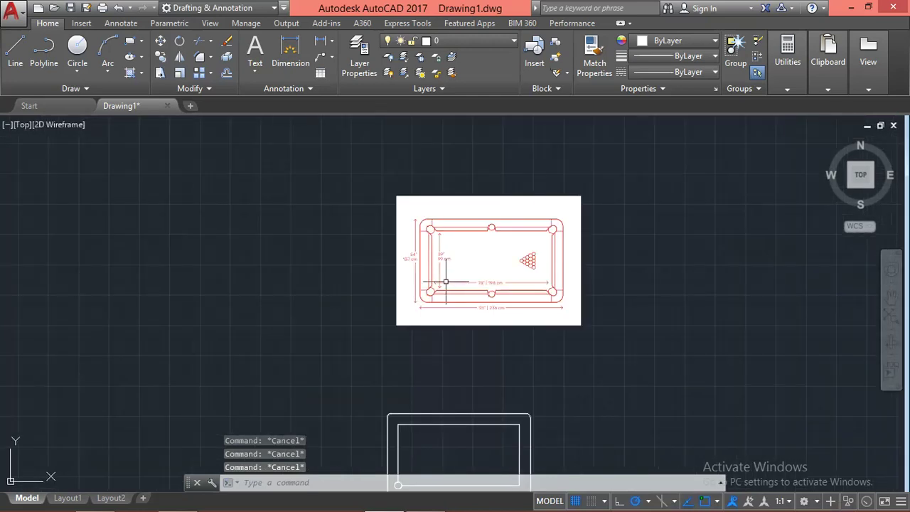
pyautogui.moveTo(446, 374); pyautogui.dragTo(436, 264, button='middle')
pyautogui.scroll(3, 390, 386)
pyautogui.scroll(-3, 390, 387)
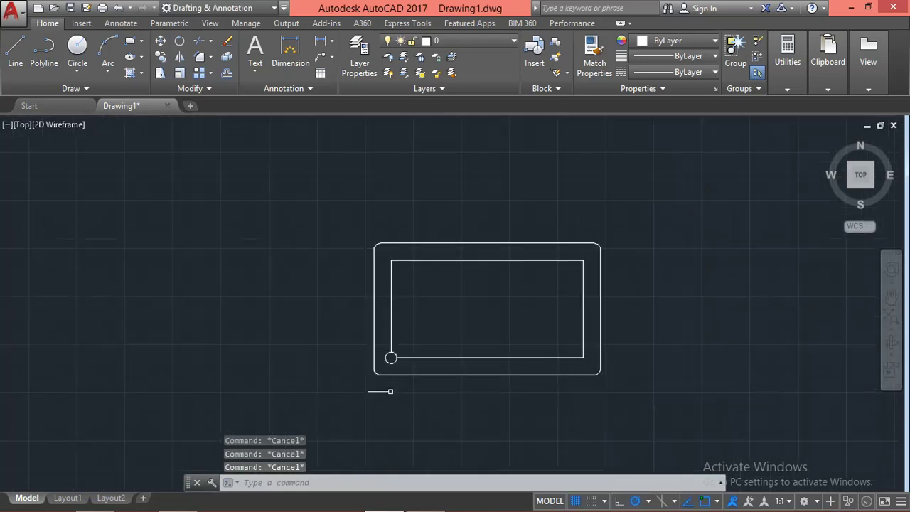
pyautogui.scroll(-3, 386, 382)
pyautogui.scroll(2, 428, 390)
pyautogui.scroll(4, 465, 246)
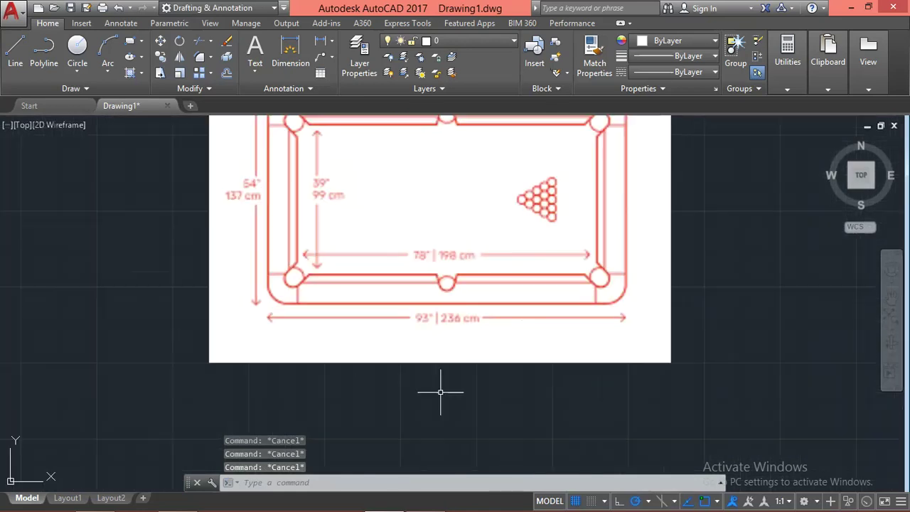
pyautogui.moveTo(438, 370); pyautogui.dragTo(438, 368, button='middle')
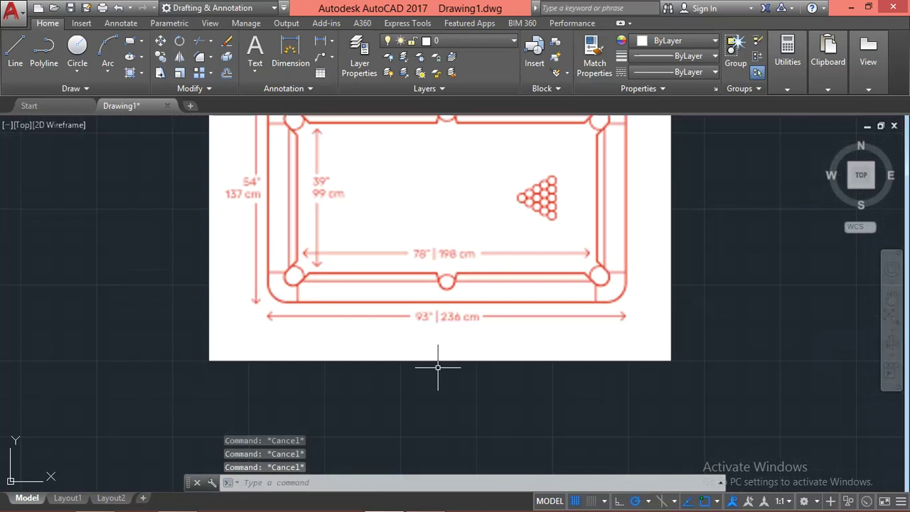
pyautogui.scroll(-6, 460, 199)
pyautogui.scroll(6, 403, 333)
# Copy the corner pocket circle to the midpoint of the inner bottom edge.
pyautogui.click(369, 365)
pyautogui.write('p')
pyautogui.press('Return')
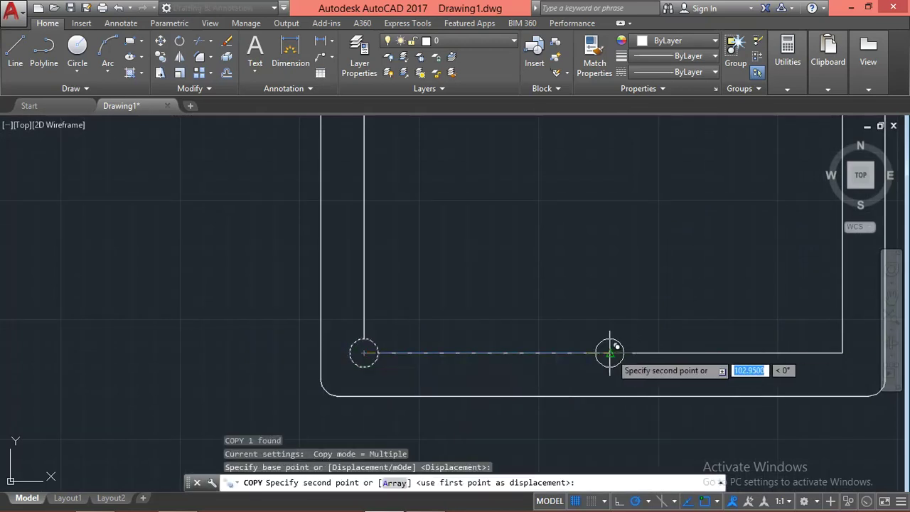
pyautogui.click(611, 353)
pyautogui.scroll(-3, 493, 404)
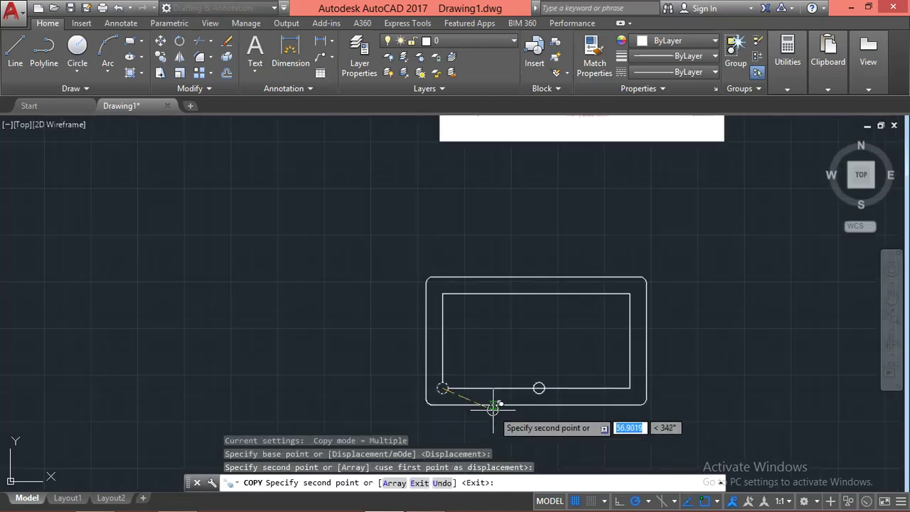
pyautogui.scroll(-2, 532, 309)
pyautogui.scroll(3, 533, 331)
pyautogui.moveTo(533, 331)
pyautogui.mouseDown(button='middle')
pyautogui.moveTo(536, 366)
pyautogui.moveTo(538, 305)
pyautogui.mouseUp(button='middle')
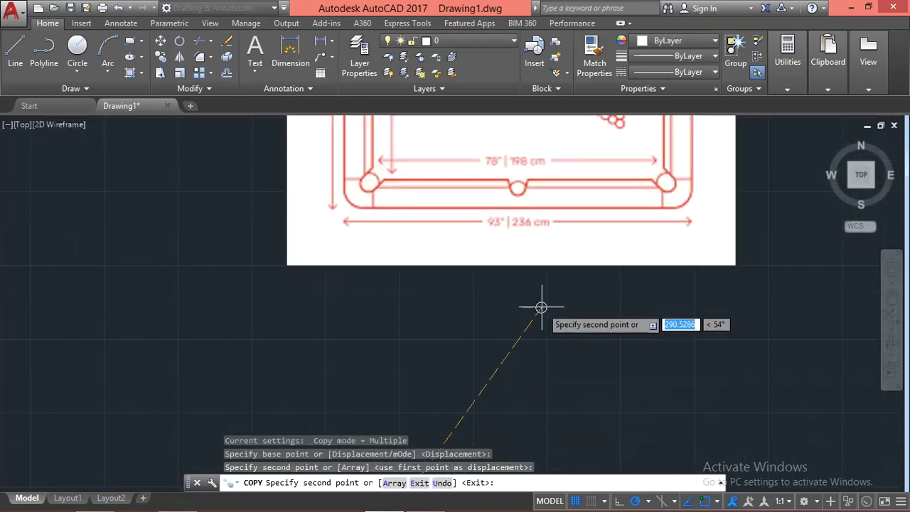
pyautogui.scroll(-5, 525, 386)
pyautogui.press('Escape')
# Pan and zoom to compare the table outline with the reference image.
pyautogui.scroll(8, 461, 427)
pyautogui.scroll(5, 461, 426)
pyautogui.scroll(-1, 472, 365)
pyautogui.scroll(-4, 488, 365)
pyautogui.press('Escape')
pyautogui.press('Escape')
pyautogui.press('Escape')
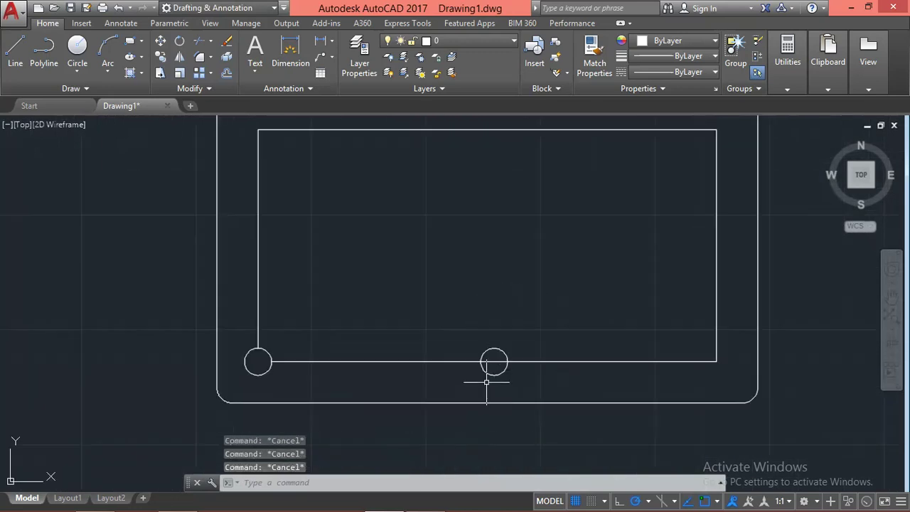
pyautogui.scroll(2, 487, 382)
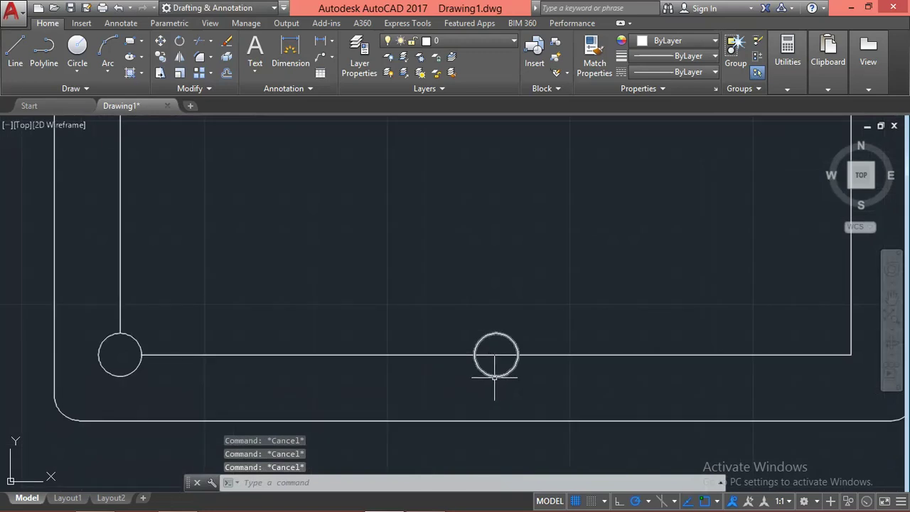
pyautogui.moveTo(380, 392); pyautogui.dragTo(412, 367, button='middle')
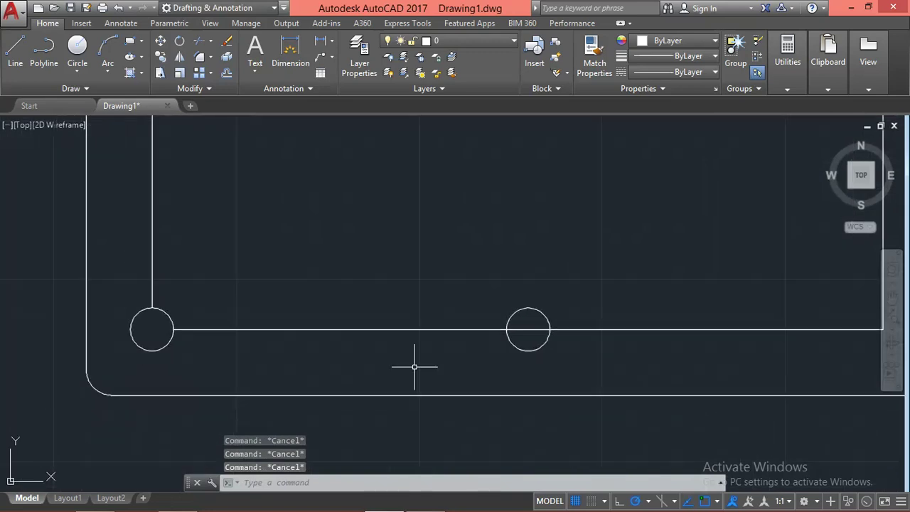
pyautogui.scroll(-5, 415, 367)
pyautogui.moveTo(447, 264); pyautogui.dragTo(448, 387, button='middle')
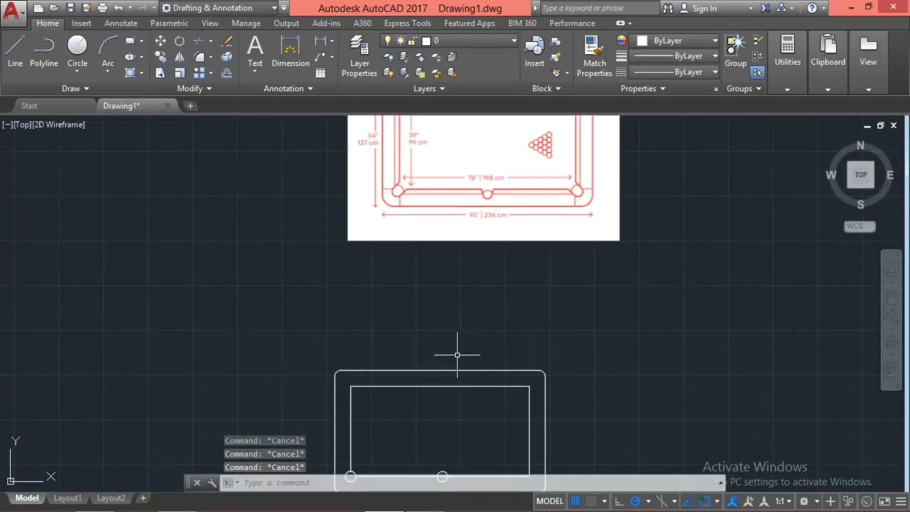
pyautogui.moveTo(457, 354); pyautogui.dragTo(460, 320, button='middle')
pyautogui.moveTo(431, 362); pyautogui.dragTo(437, 349, button='middle')
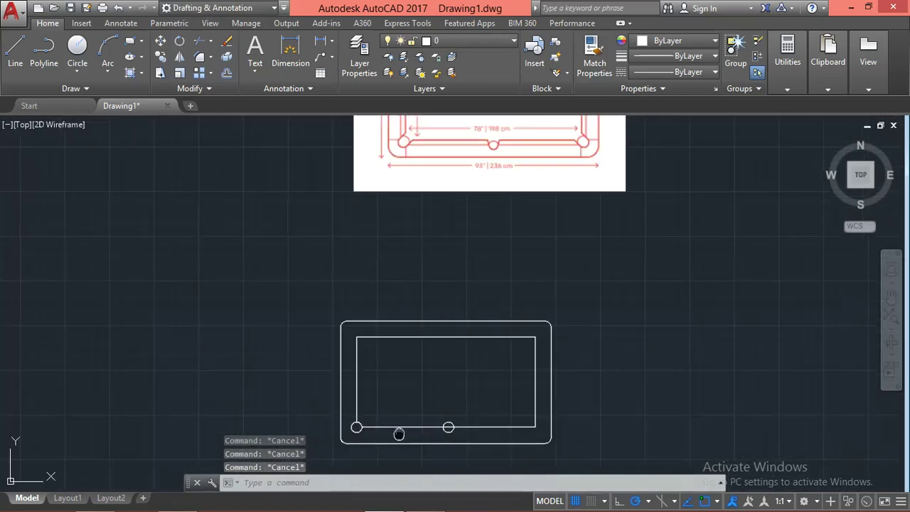
pyautogui.moveTo(399, 434); pyautogui.dragTo(400, 381, button='middle')
pyautogui.scroll(2, 455, 387)
pyautogui.scroll(4, 416, 384)
# Select the middle pocket circle and start a move, then cancel it.
pyautogui.scroll(2, 480, 359)
pyautogui.click(494, 358)
pyautogui.click(498, 393)
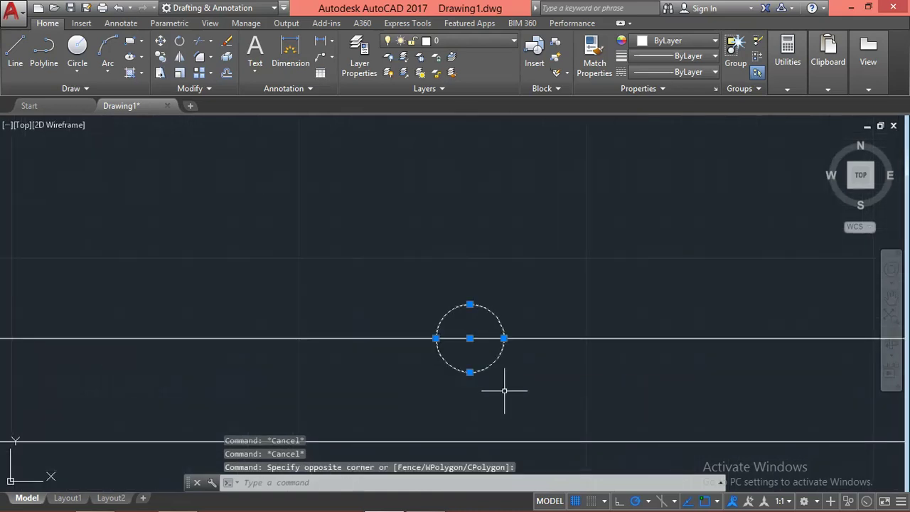
pyautogui.write('m')
pyautogui.press('Return')
pyautogui.click(557, 362)
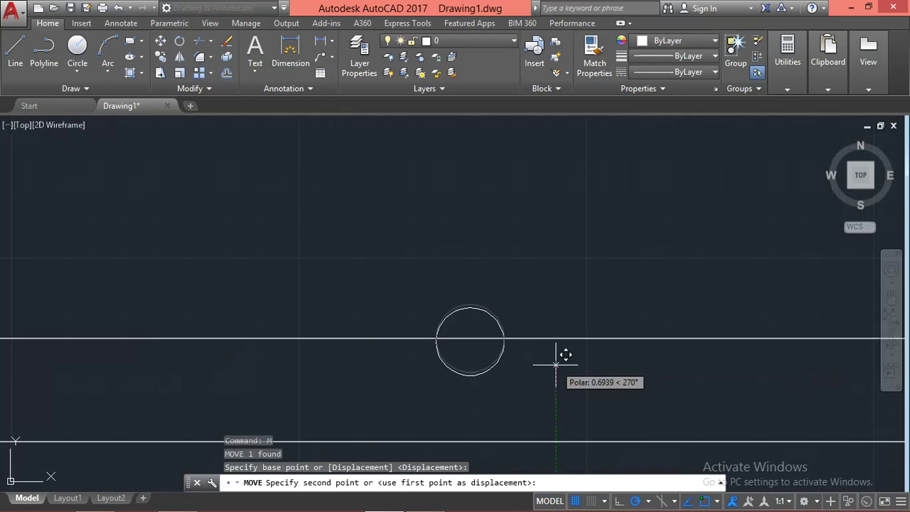
pyautogui.press('Escape')
pyautogui.press('Escape')
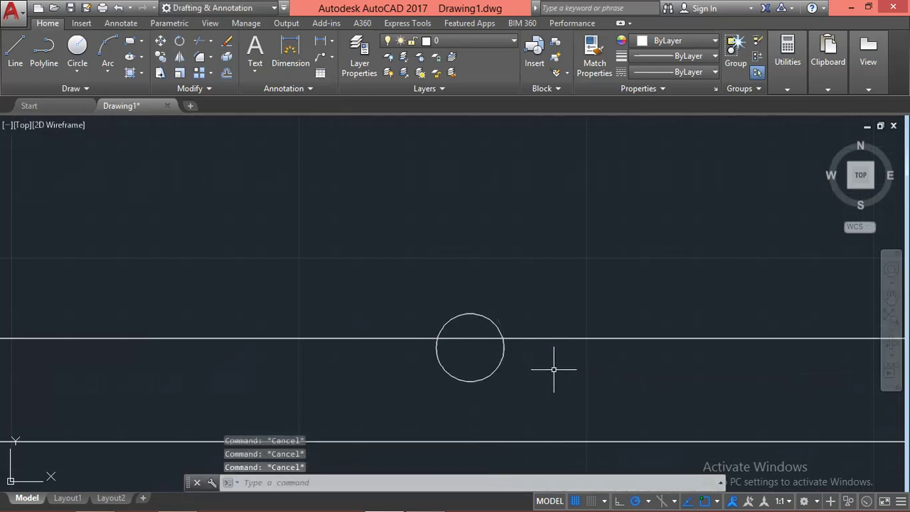
# Trim the bottom rail line segment inside the middle pocket circle.
pyautogui.write('tr')
pyautogui.press('Return')
pyautogui.press('Return')
pyautogui.click(475, 337)
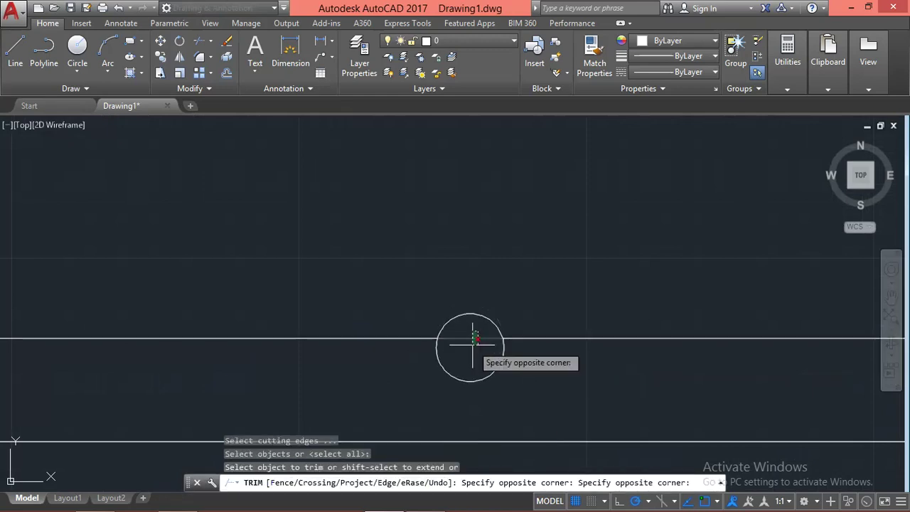
pyautogui.scroll(-4, 473, 344)
pyautogui.press('Escape')
pyautogui.scroll(-5, 488, 380)
pyautogui.scroll(5, 483, 370)
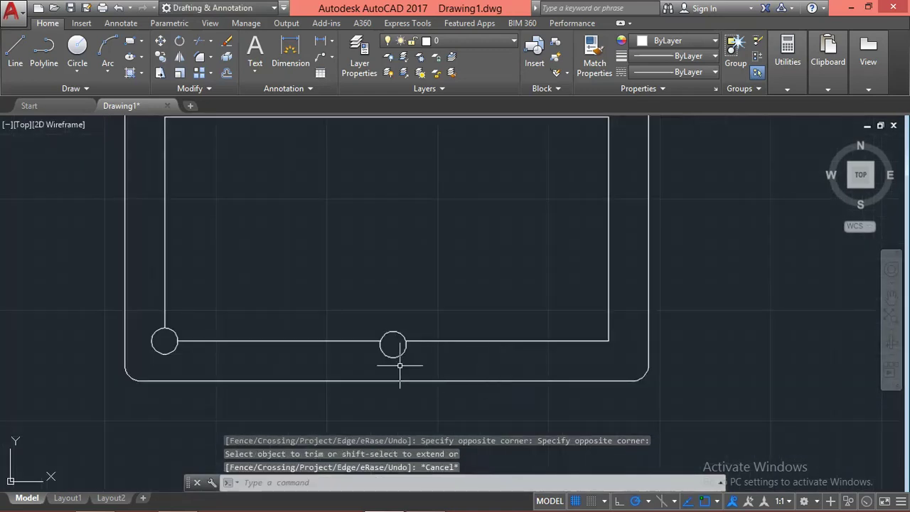
pyautogui.scroll(2, 399, 365)
pyautogui.press('Escape')
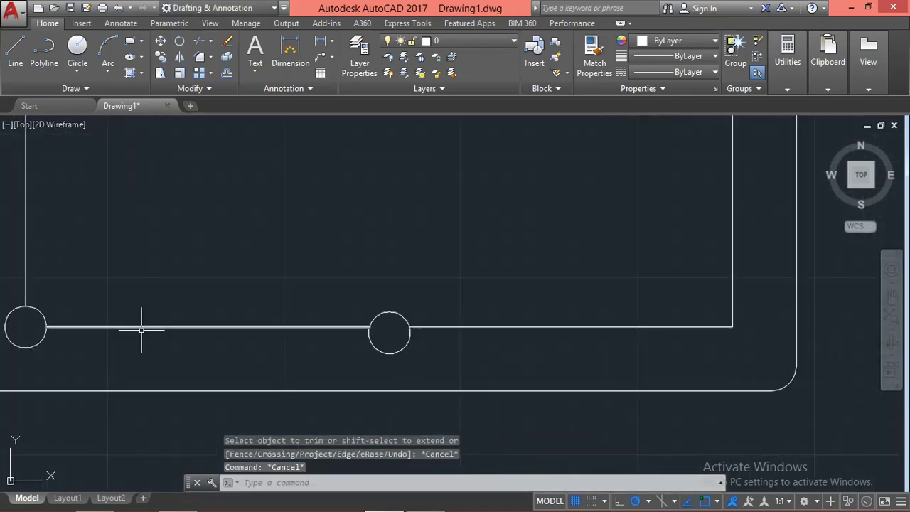
# Mirror the bottom-left pocket circle about the vertical centre line, keeping the original.
pyautogui.click(12, 345)
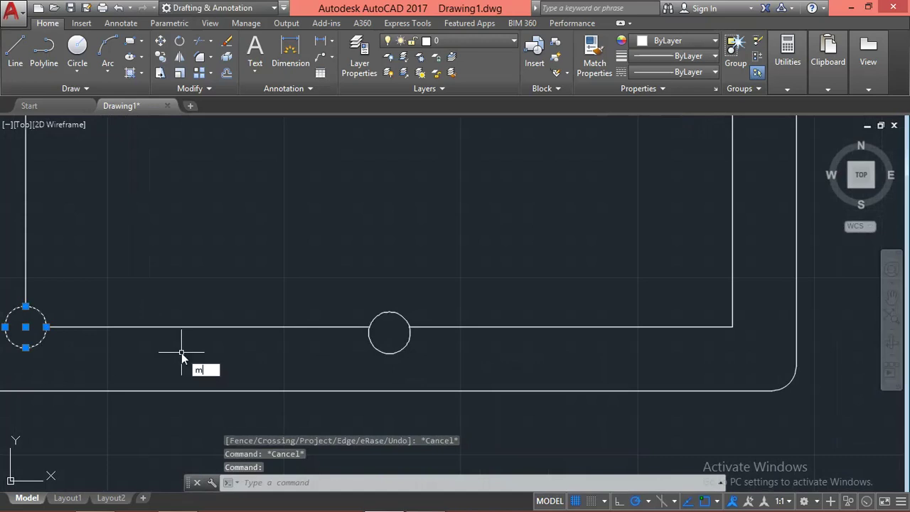
pyautogui.write('i')
pyautogui.press('Return')
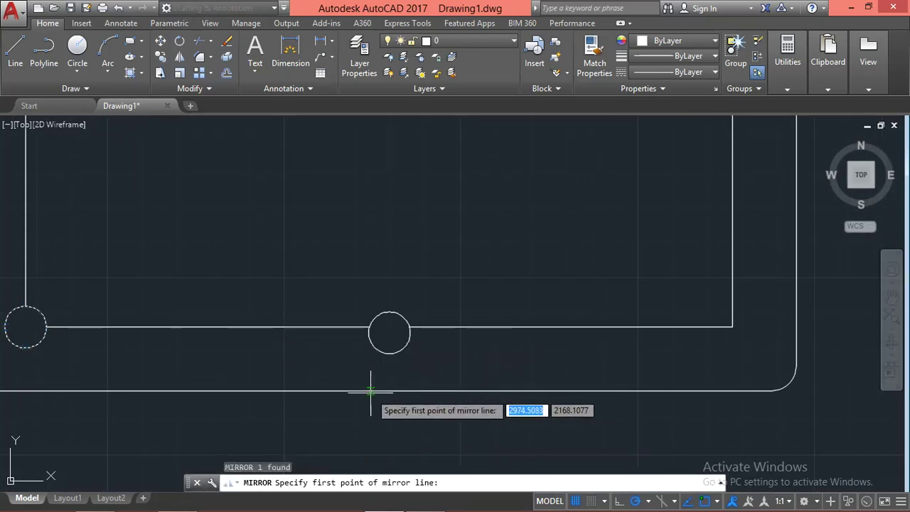
pyautogui.scroll(-5, 379, 392)
pyautogui.scroll(2, 443, 416)
pyautogui.click(431, 250)
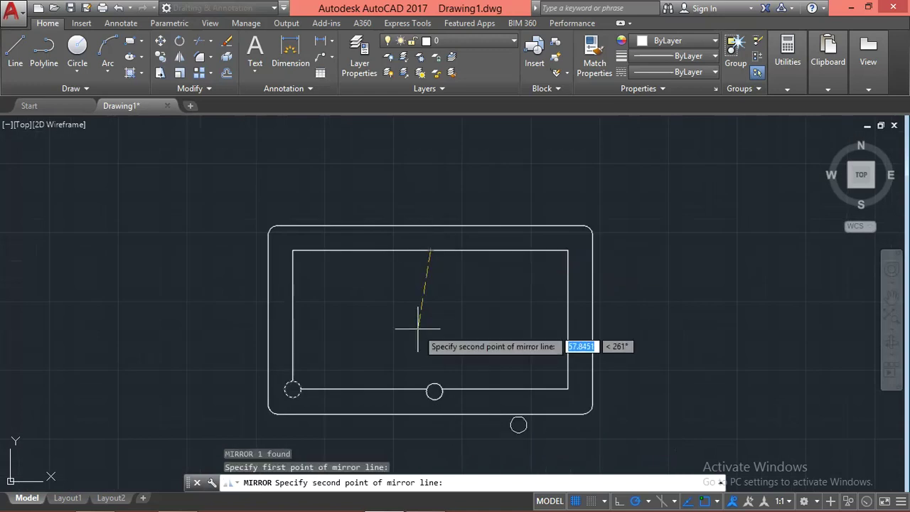
pyautogui.click(429, 347)
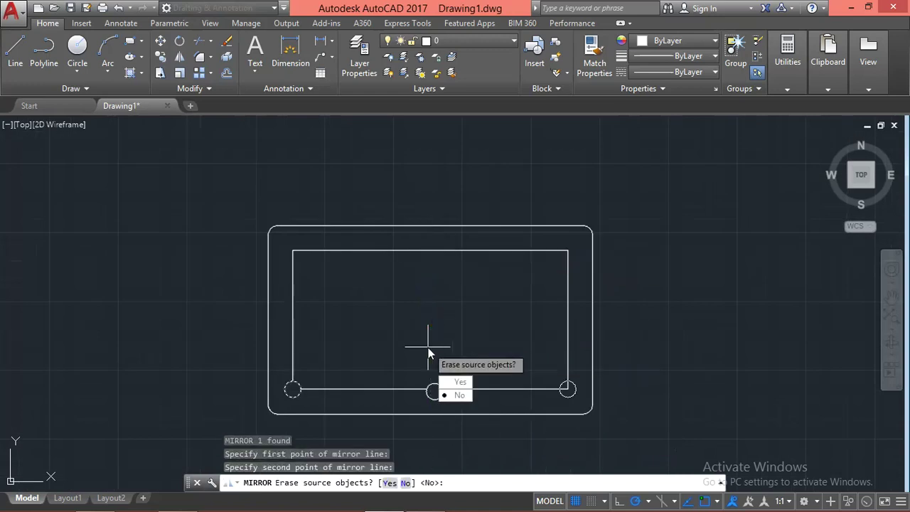
pyautogui.press('Return')
pyautogui.press('Escape')
pyautogui.scroll(5, 628, 402)
pyautogui.press('Escape')
pyautogui.press('Escape')
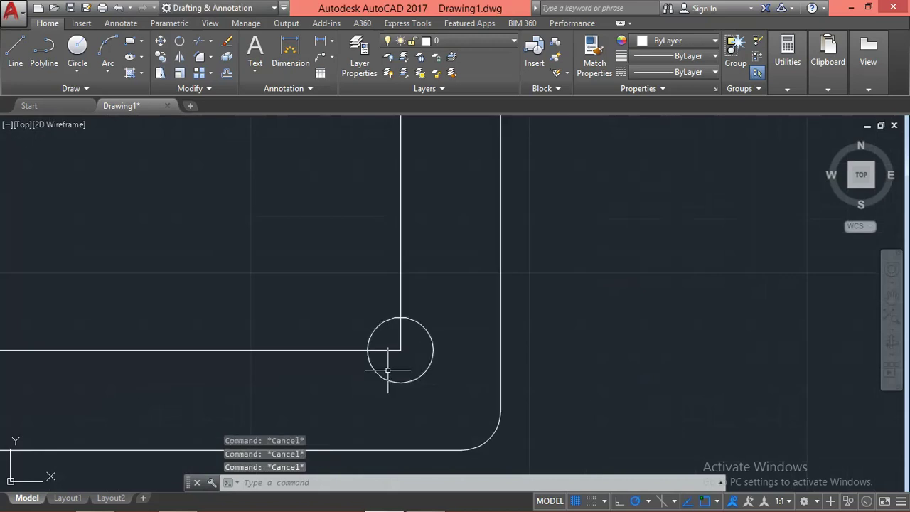
# Trim the corner lines inside the new bottom-right pocket, then select the right and middle circles.
pyautogui.write('r')
pyautogui.press('Return')
pyautogui.press('Return')
pyautogui.click(417, 331)
pyautogui.click(392, 354)
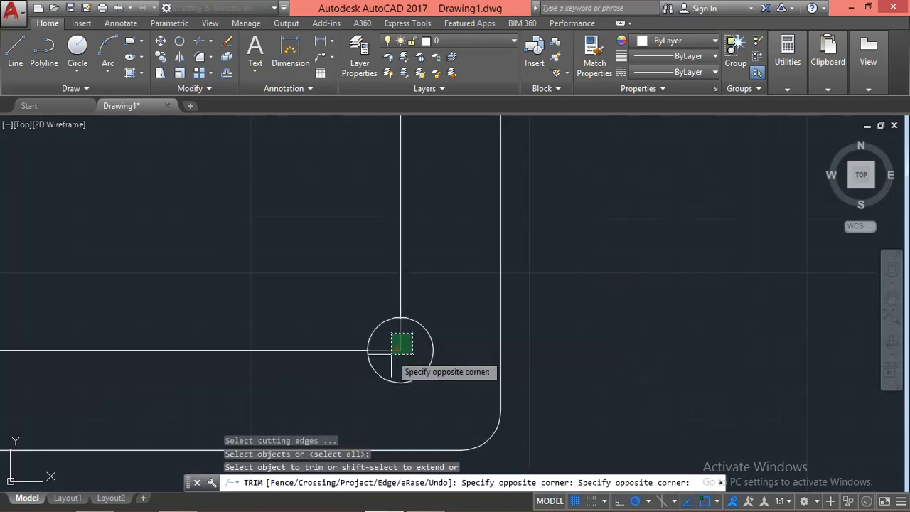
pyautogui.press('Escape')
pyautogui.scroll(-3, 391, 354)
pyautogui.press('Escape')
pyautogui.scroll(-2, 427, 350)
pyautogui.click(442, 356)
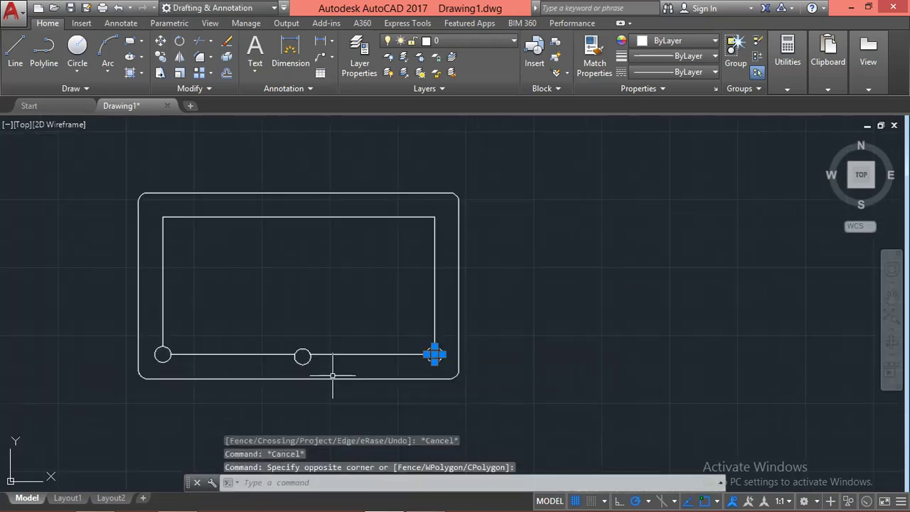
pyautogui.click(310, 363)
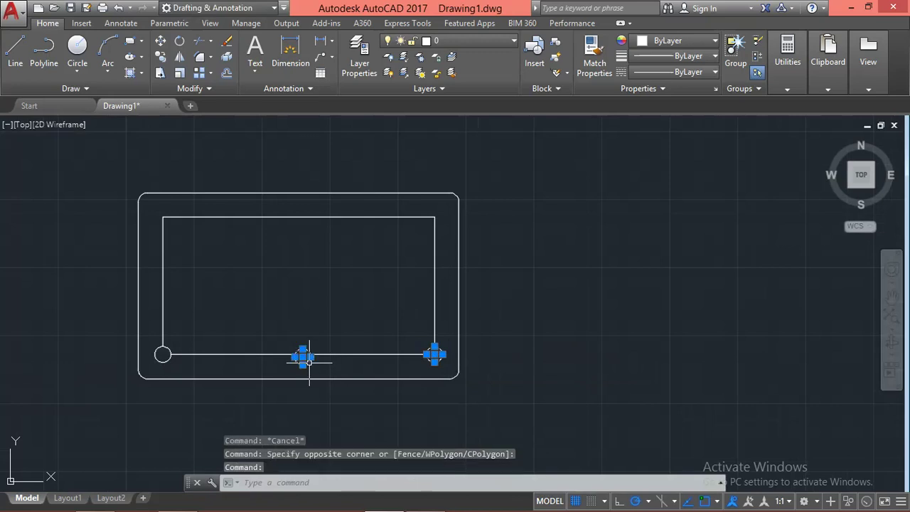
# Mirror the three bottom pocket circles about the horizontal mid-line onto the top rail.
pyautogui.click(170, 353)
pyautogui.press('Return')
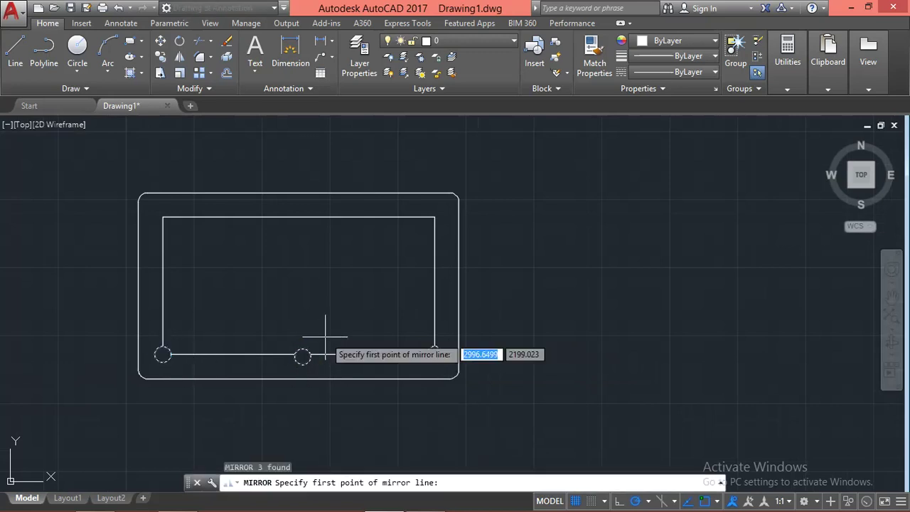
pyautogui.click(435, 281)
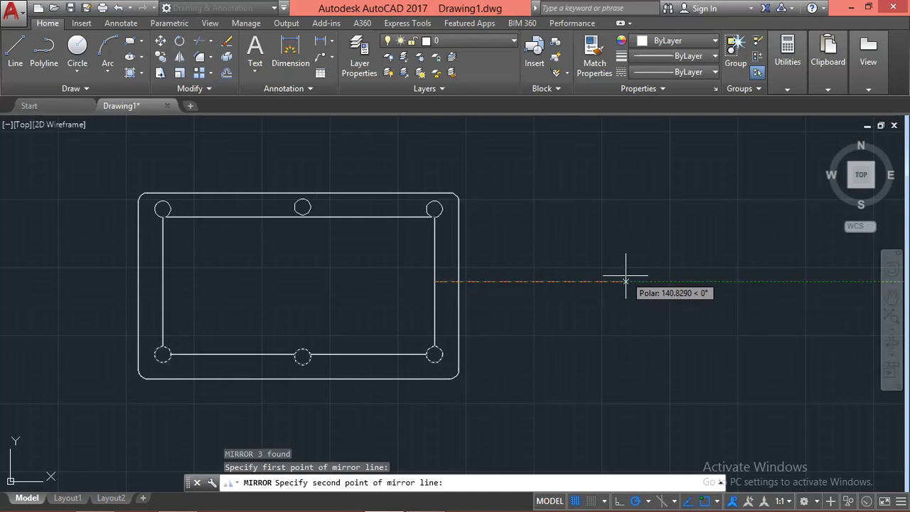
pyautogui.press('Escape')
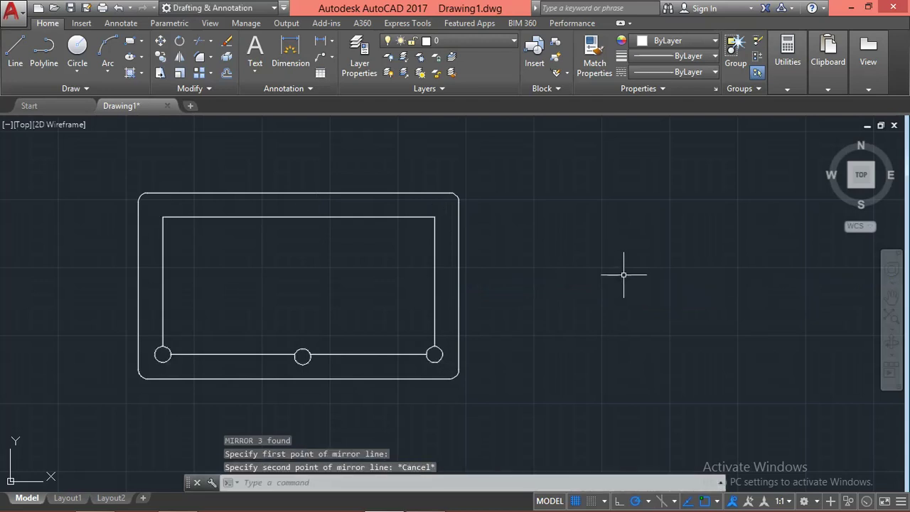
pyautogui.write('mi')
pyautogui.press('Return')
pyautogui.write('p')
pyautogui.press('Return')
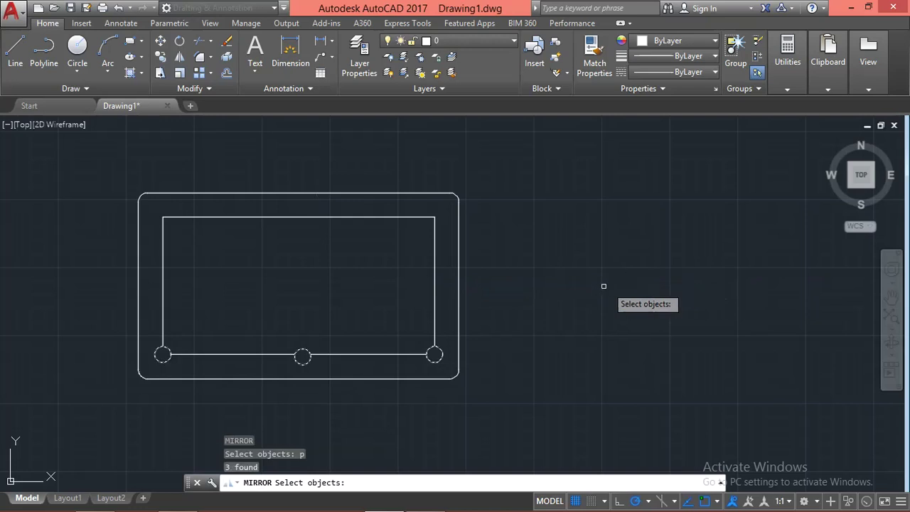
pyautogui.press('Return')
pyautogui.click(459, 286)
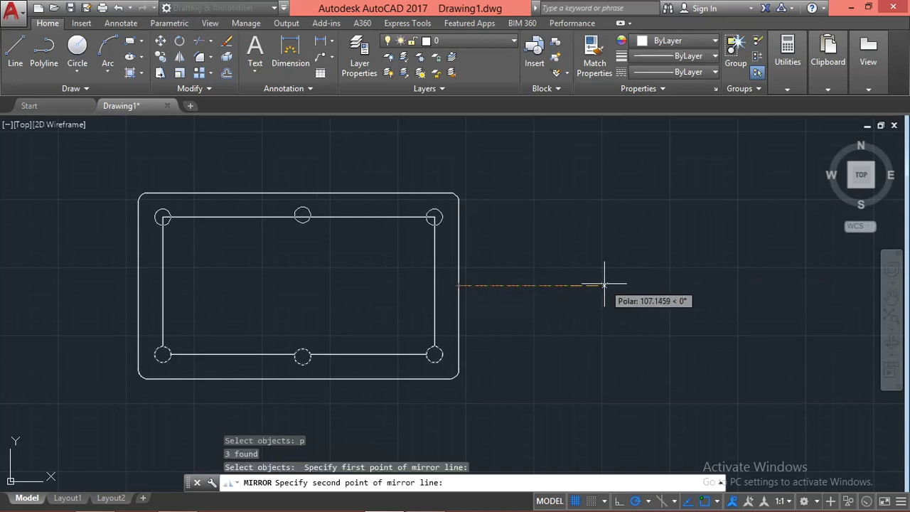
pyautogui.click(605, 284)
pyautogui.press('Escape')
pyautogui.scroll(2, 249, 244)
pyautogui.moveTo(249, 244); pyautogui.dragTo(384, 244, button='middle')
pyautogui.press('Escape')
pyautogui.press('Escape')
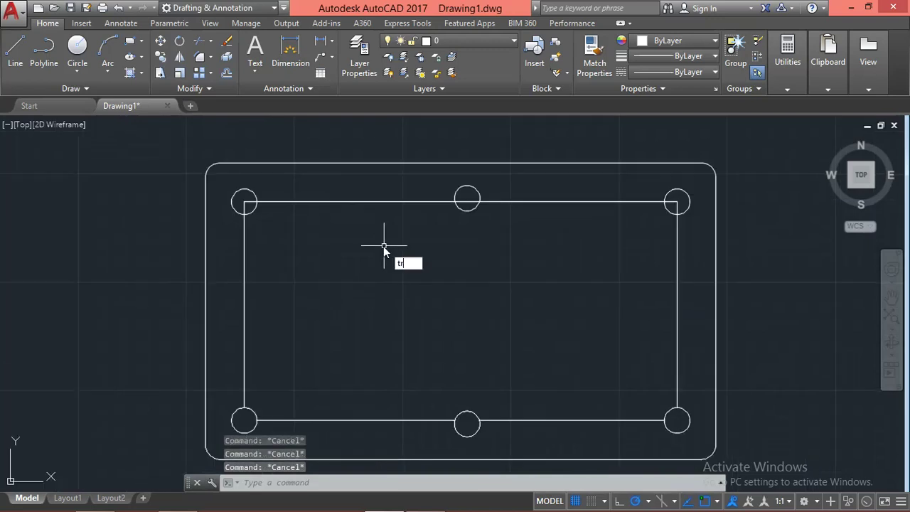
# Trim the top rail line pieces inside the top-right pocket circle.
pyautogui.press('Return')
pyautogui.press('Return')
pyautogui.scroll(4, 213, 192)
pyautogui.scroll(2, 284, 206)
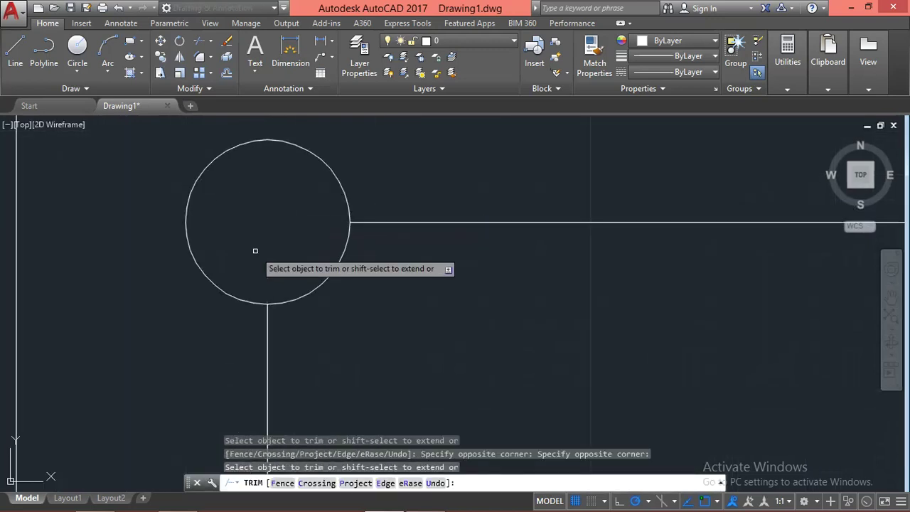
pyautogui.scroll(-5, 256, 250)
pyautogui.scroll(4, 642, 230)
pyautogui.scroll(1, 541, 271)
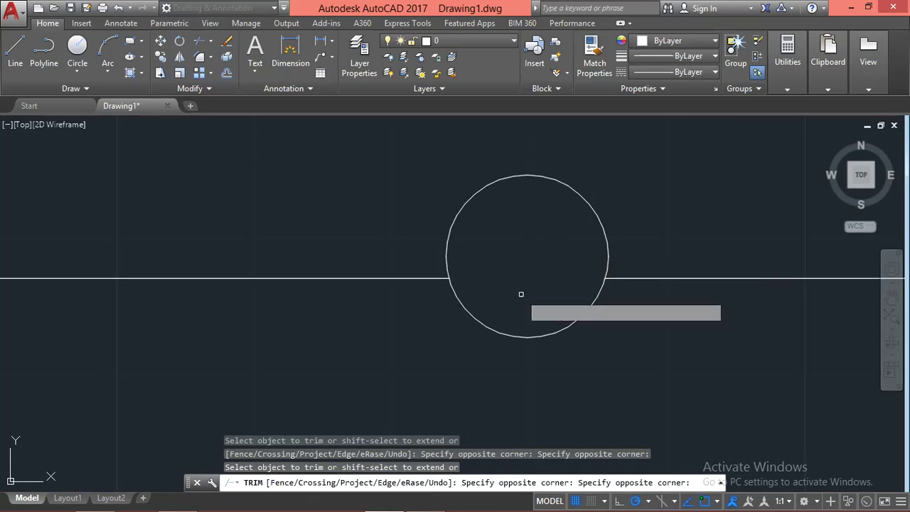
pyautogui.scroll(-5, 521, 294)
pyautogui.scroll(-3, 541, 221)
pyautogui.scroll(3, 569, 228)
pyautogui.scroll(5, 577, 235)
pyautogui.click(593, 244)
pyautogui.click(551, 274)
pyautogui.press('Escape')
pyautogui.scroll(-6, 569, 245)
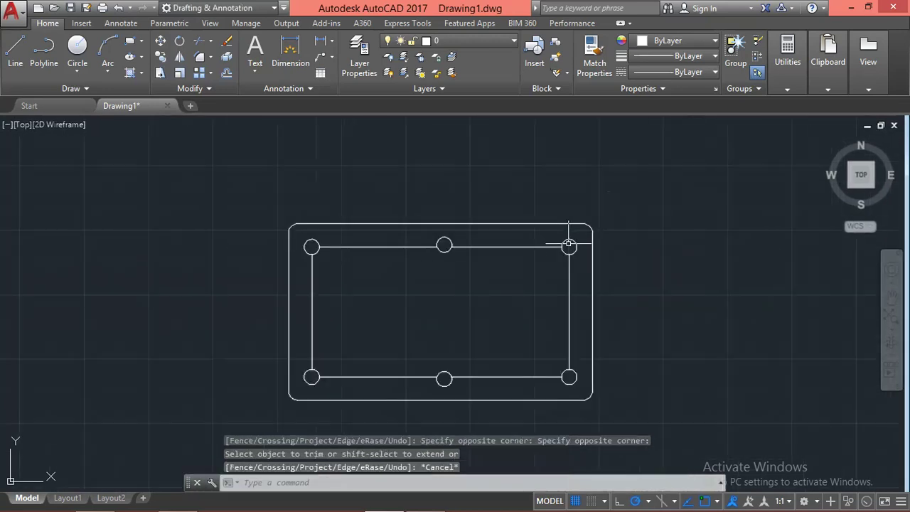
pyautogui.press('Escape')
pyautogui.press('Escape')
# Pan toward the table's bottom-right corner and start an Offset command.
pyautogui.scroll(3, 579, 320)
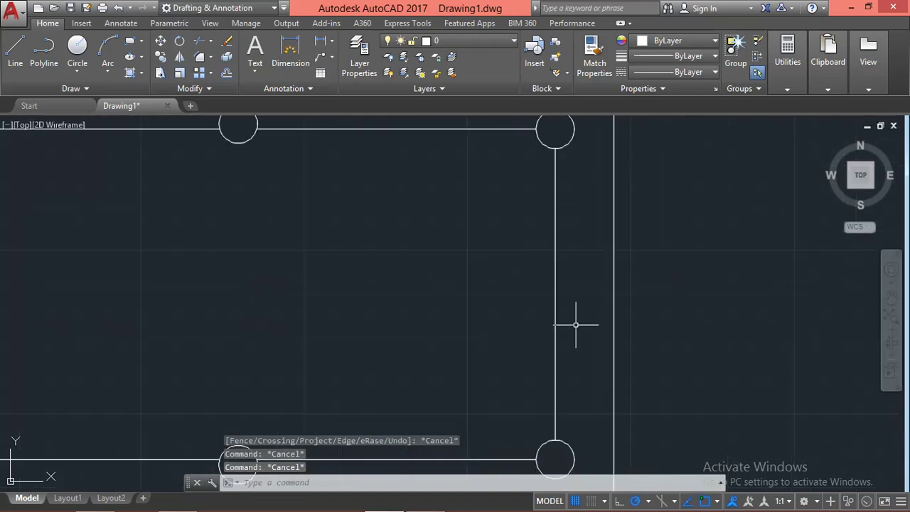
pyautogui.scroll(-3, 579, 319)
pyautogui.scroll(3, 560, 362)
pyautogui.moveTo(559, 362)
pyautogui.mouseDown(button='middle')
pyautogui.moveTo(584, 356)
pyautogui.moveTo(581, 330)
pyautogui.mouseUp(button='middle')
pyautogui.scroll(-4, 589, 346)
pyautogui.scroll(2, 593, 342)
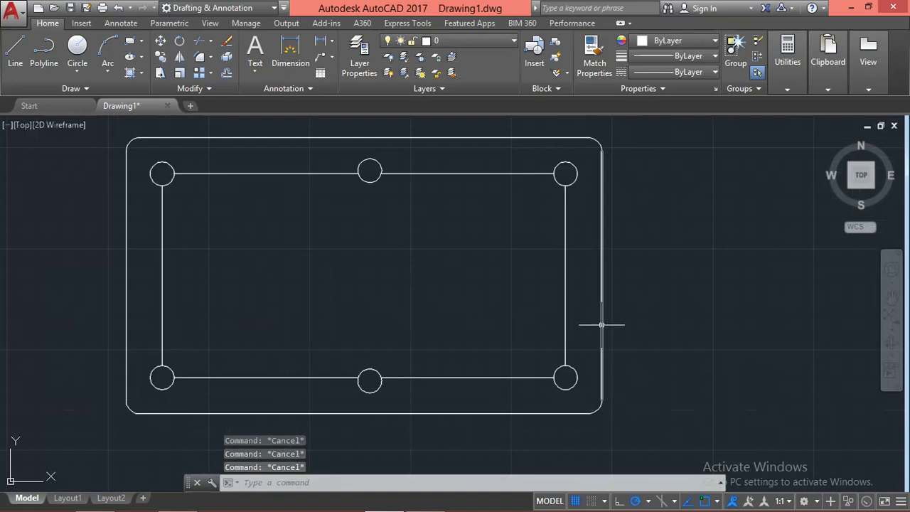
pyautogui.press('Return')
pyautogui.scroll(5, 598, 382)
# Offset a table edge by a distance picked from two points, then erase the misplaced copy.
pyautogui.click(597, 391)
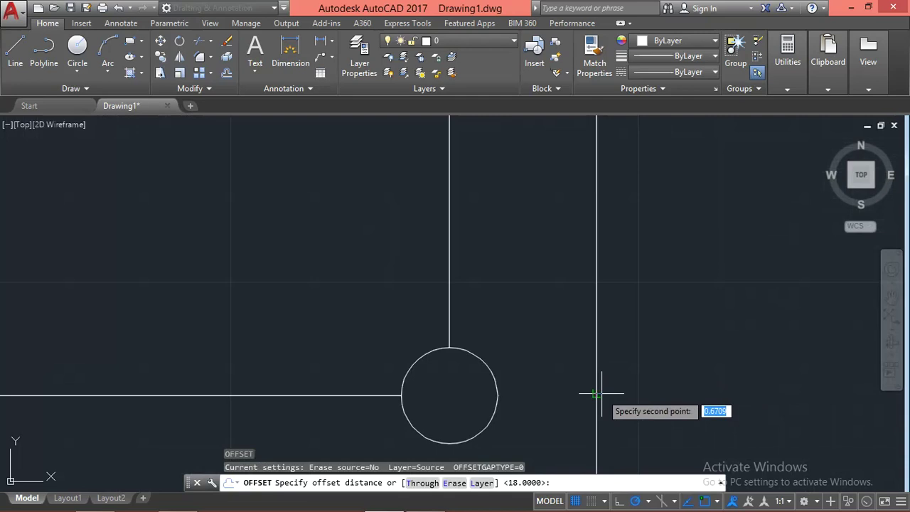
pyautogui.click(497, 396)
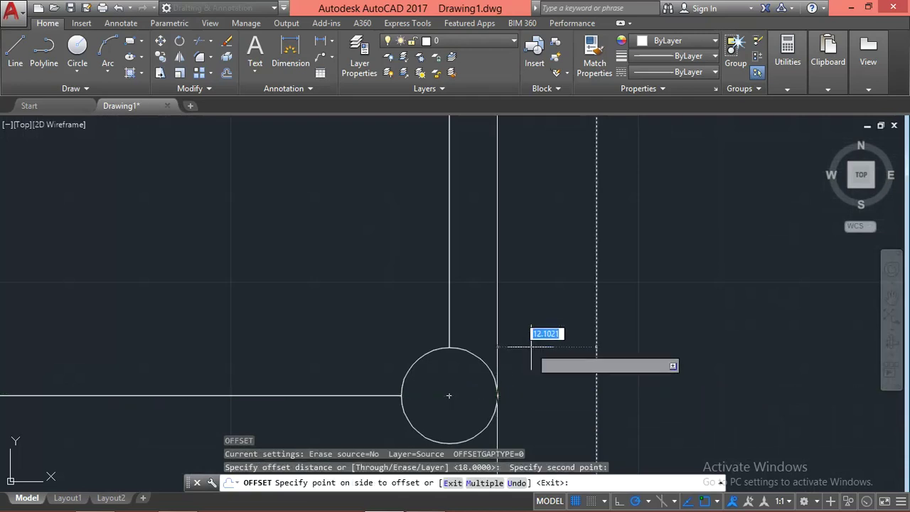
pyautogui.scroll(-3, 534, 341)
pyautogui.click(541, 352)
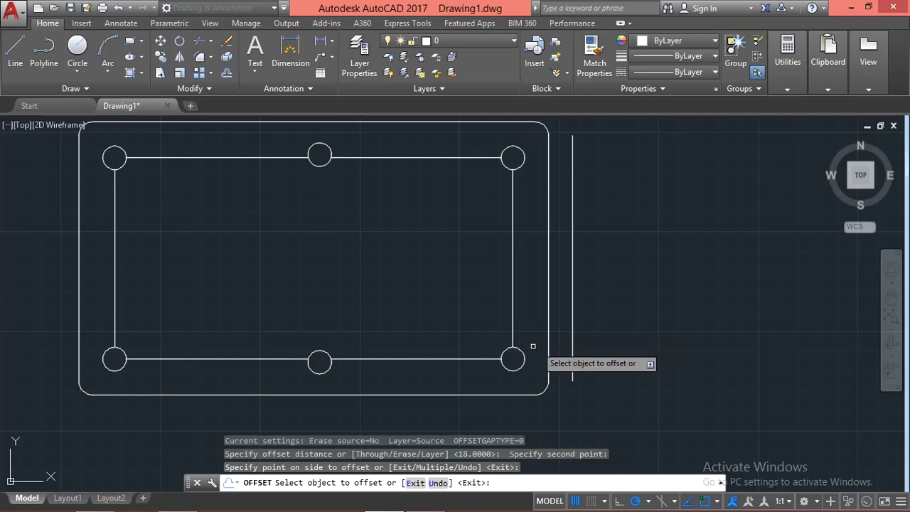
pyautogui.press('Escape')
pyautogui.click(573, 293)
pyautogui.write('E')
pyautogui.press('Return')
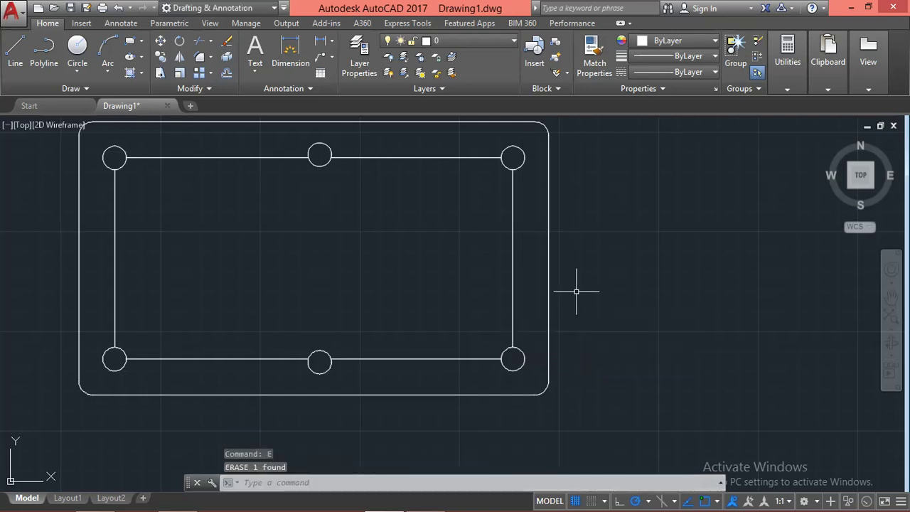
# Offset the right and bottom table edges by 12.1021.
pyautogui.write('O')
pyautogui.press('Return')
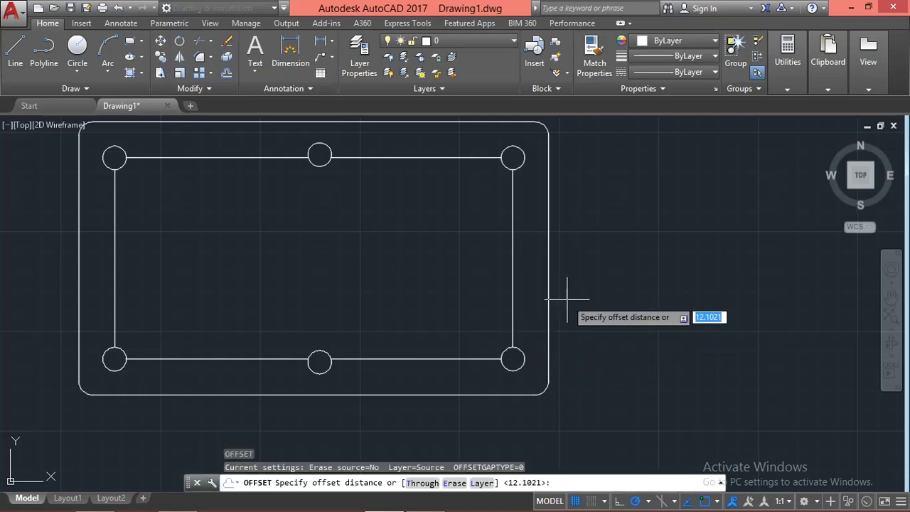
pyautogui.press('Return')
pyautogui.click(513, 292)
pyautogui.click(525, 303)
pyautogui.scroll(-2, 627, 306)
pyautogui.scroll(2, 530, 359)
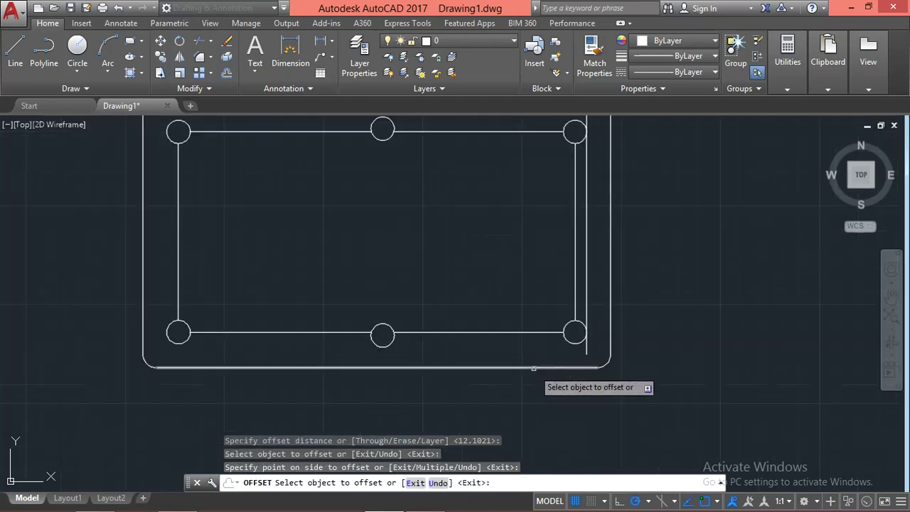
pyautogui.click(534, 369)
pyautogui.click(479, 206)
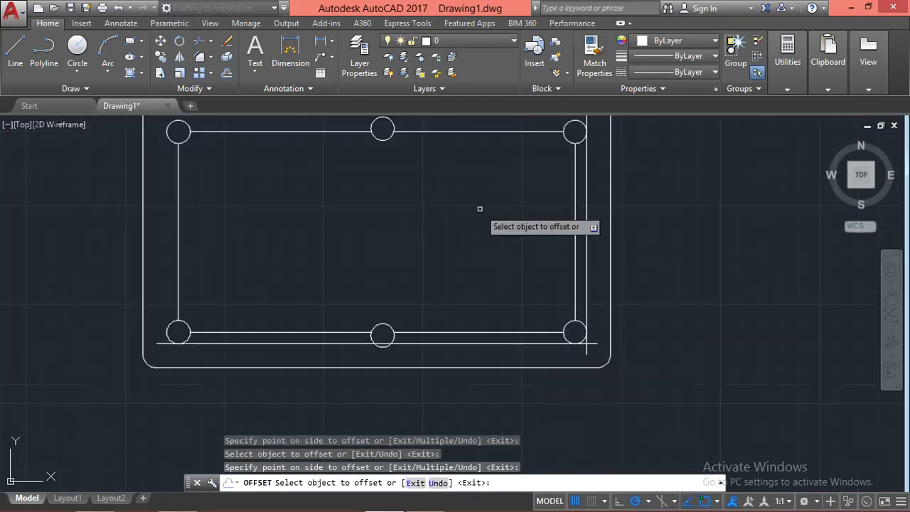
pyautogui.click(178, 235)
pyautogui.scroll(-2, 551, 342)
pyautogui.scroll(2, 384, 320)
pyautogui.press('Escape')
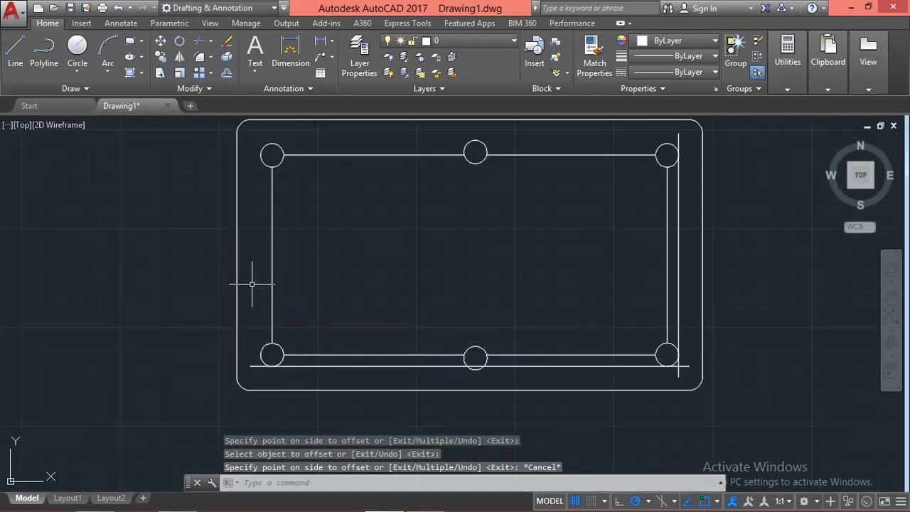
pyautogui.press('Return')
pyautogui.press('Return')
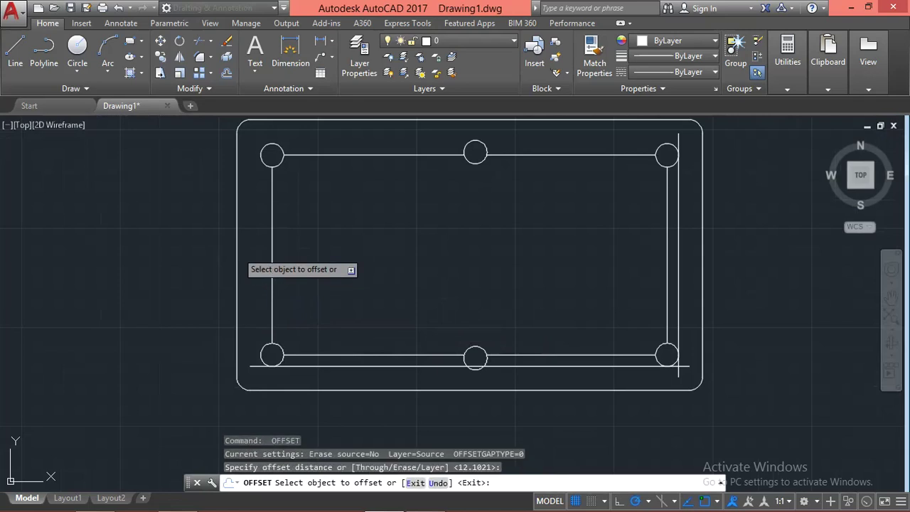
# Offset the left table edge by 12.1021, cancelling the top-edge offset, and review the result.
pyautogui.click(237, 247)
pyautogui.click(341, 253)
pyautogui.scroll(-2, 399, 288)
pyautogui.scroll(1, 406, 228)
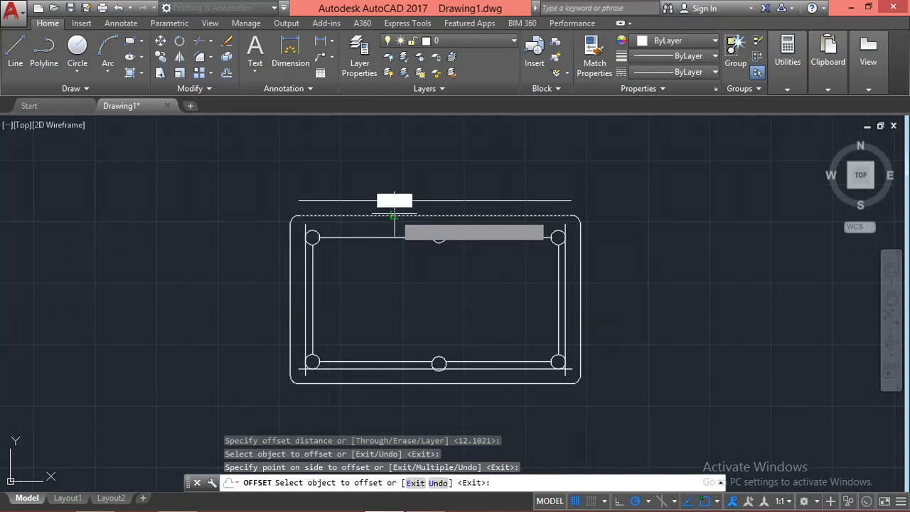
pyautogui.click(395, 217)
pyautogui.press('Escape')
pyautogui.press('Escape')
pyautogui.press('Escape')
pyautogui.scroll(4, 569, 210)
pyautogui.scroll(-1, 345, 235)
pyautogui.scroll(-2, 437, 163)
pyautogui.scroll(-2, 422, 197)
pyautogui.scroll(3, 407, 217)
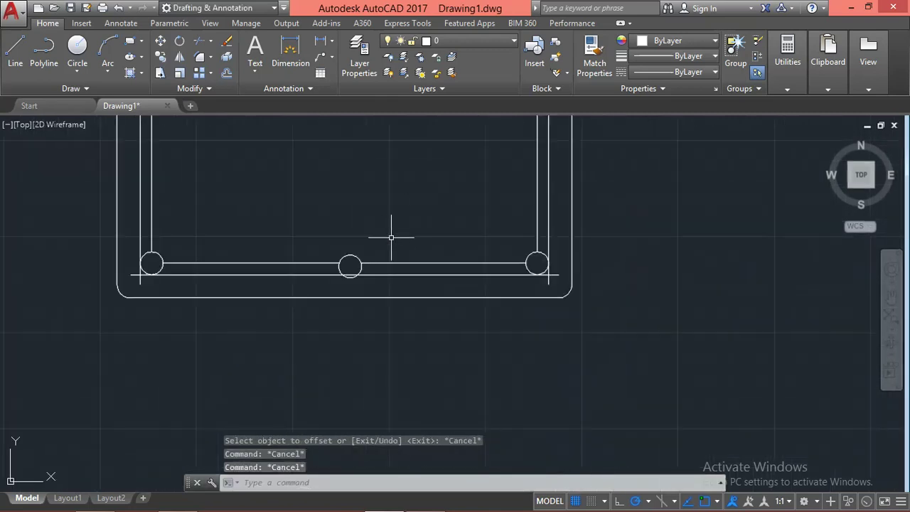
pyautogui.press('Escape')
pyautogui.moveTo(407, 217); pyautogui.dragTo(454, 227, button='middle')
pyautogui.scroll(4, 372, 284)
pyautogui.scroll(3, 513, 281)
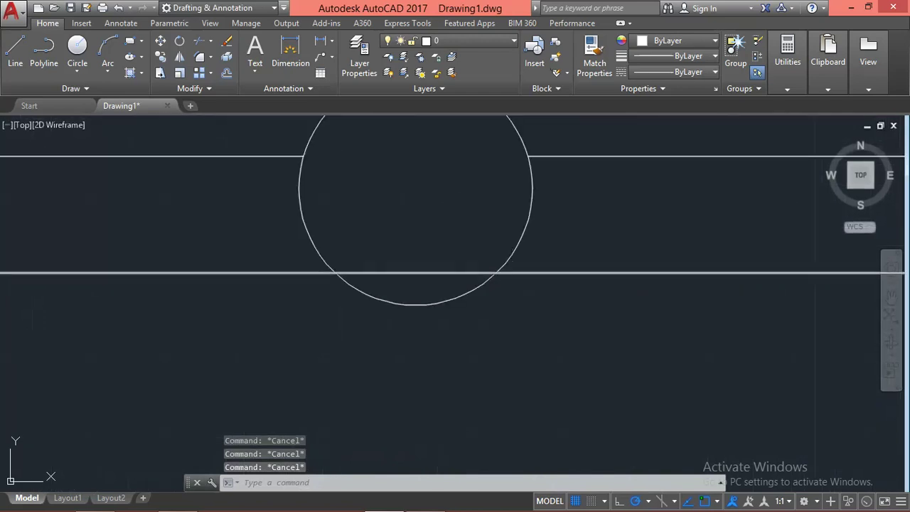
pyautogui.scroll(-2, 513, 283)
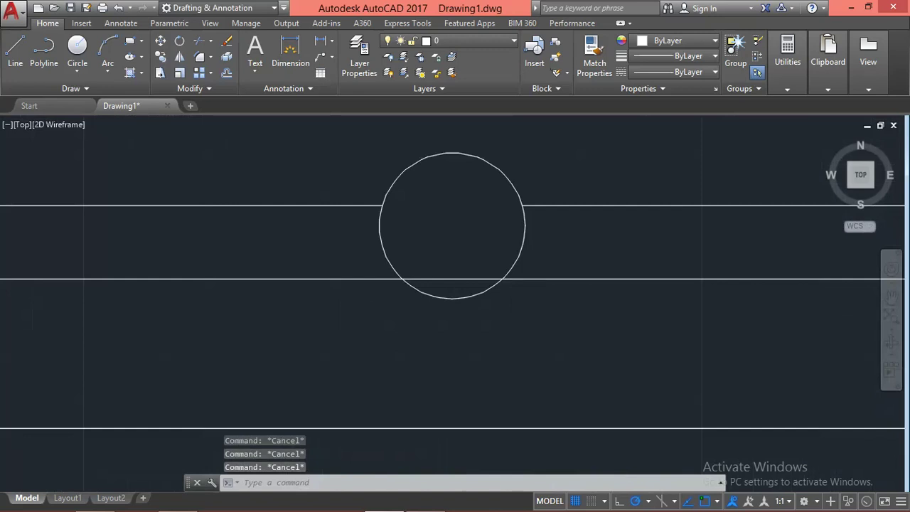
pyautogui.scroll(-5, 513, 287)
pyautogui.click(573, 288)
pyautogui.press('Return')
pyautogui.scroll(5, 553, 302)
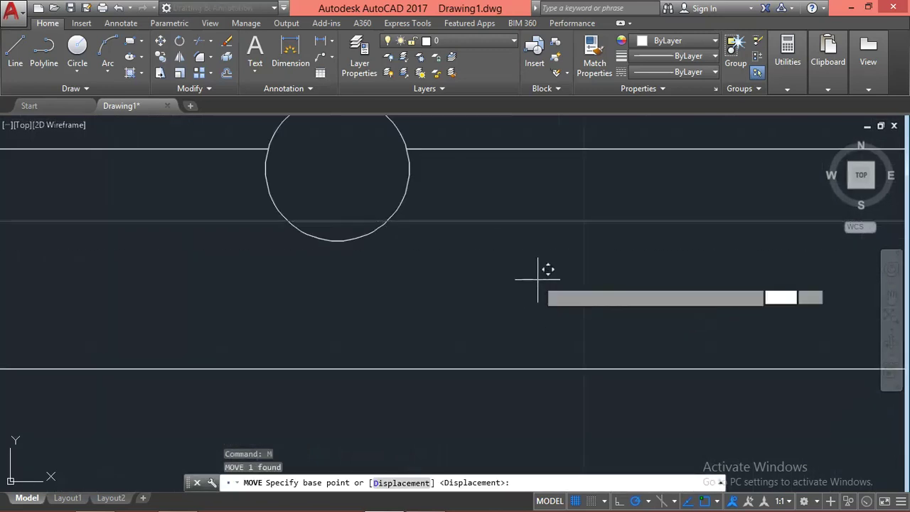
pyautogui.click(539, 278)
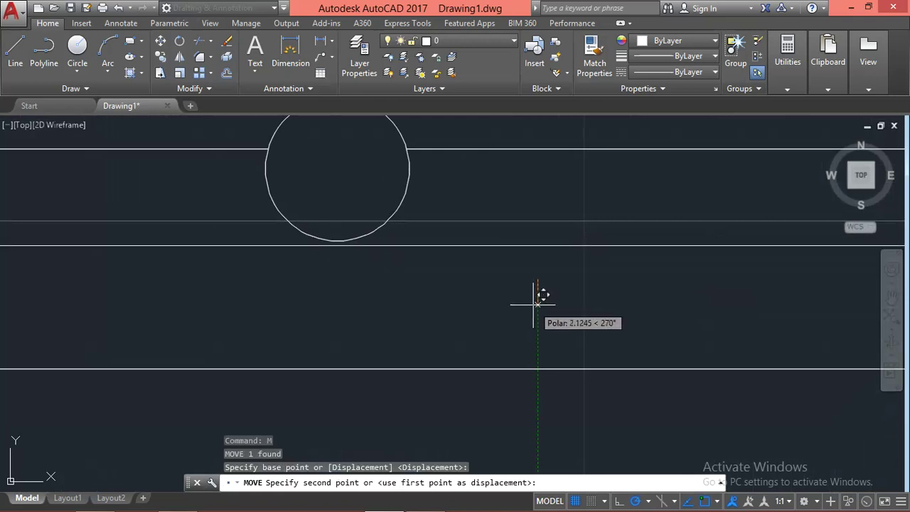
pyautogui.press('Escape')
pyautogui.scroll(-4, 417, 278)
pyautogui.scroll(4, 480, 263)
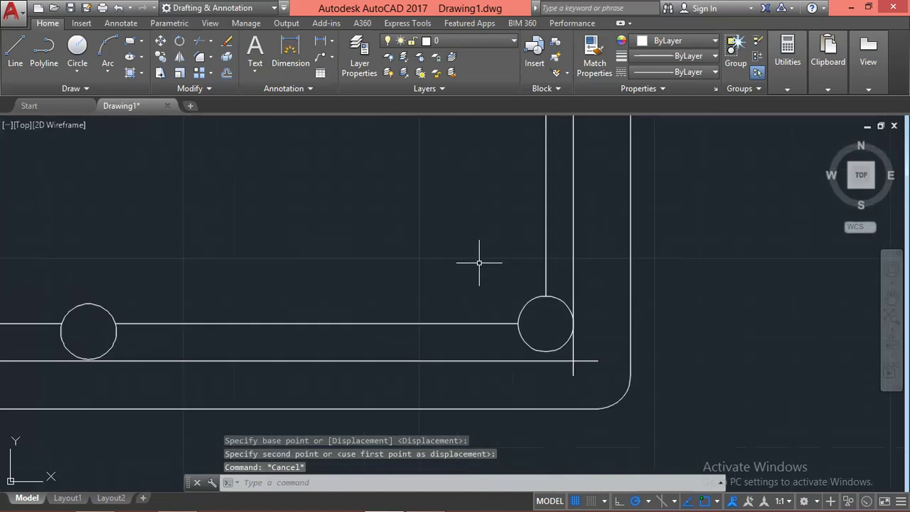
pyautogui.scroll(-2, 620, 341)
pyautogui.scroll(-4, 456, 301)
pyautogui.scroll(1, 605, 274)
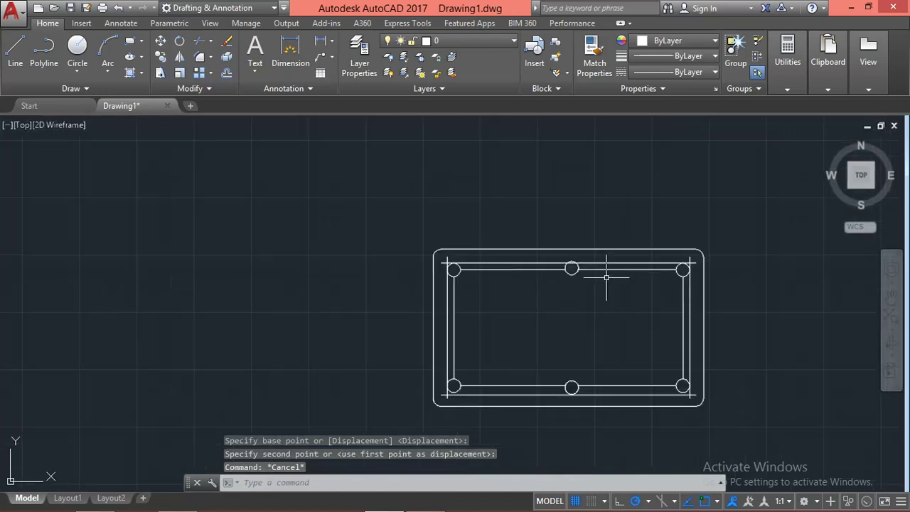
pyautogui.scroll(3, 616, 265)
pyautogui.click(614, 259)
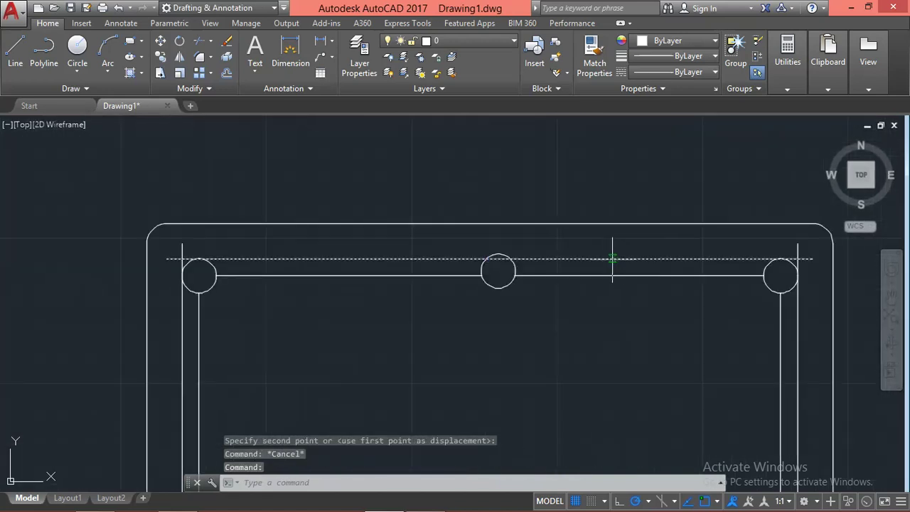
pyautogui.write('m')
pyautogui.press('Return')
pyautogui.scroll(5, 600, 248)
pyautogui.scroll(-3, 506, 271)
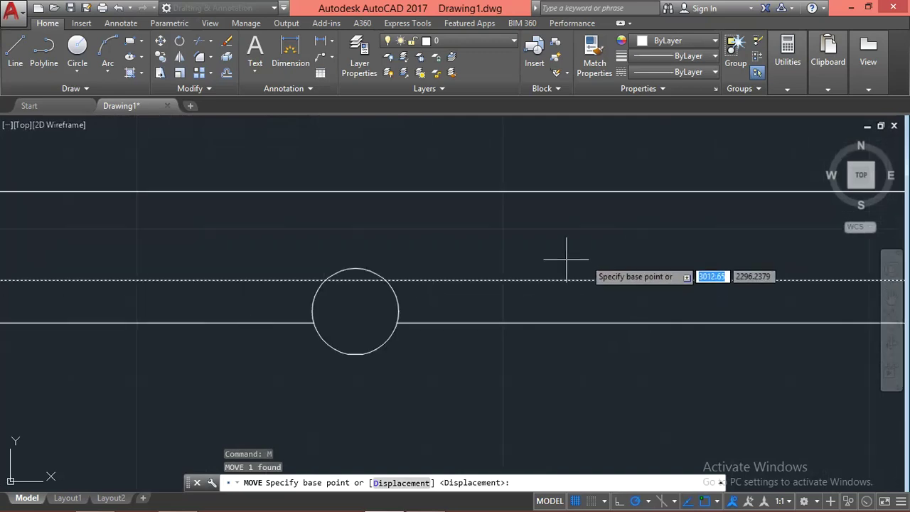
pyautogui.click(417, 262)
pyautogui.press('Escape')
pyautogui.scroll(-5, 437, 234)
pyautogui.scroll(2, 339, 243)
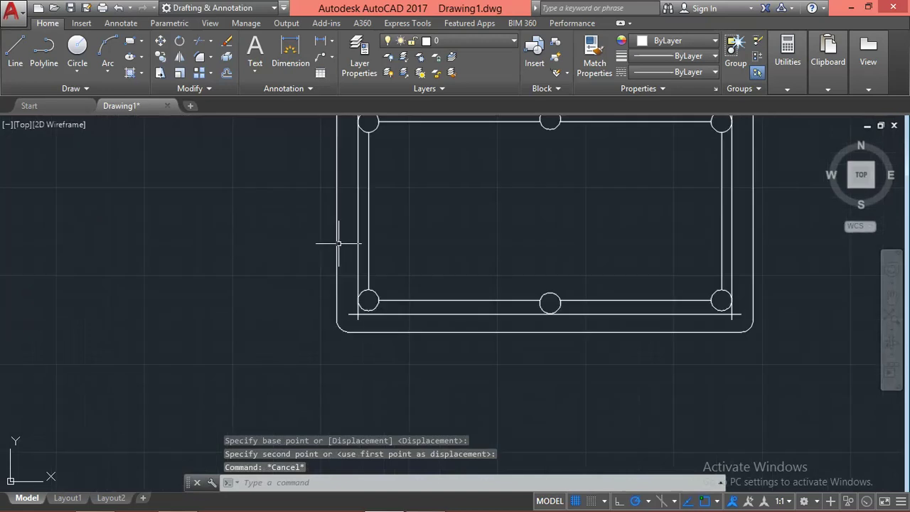
pyautogui.press('Escape')
pyautogui.press('Escape')
pyautogui.scroll(3, 358, 339)
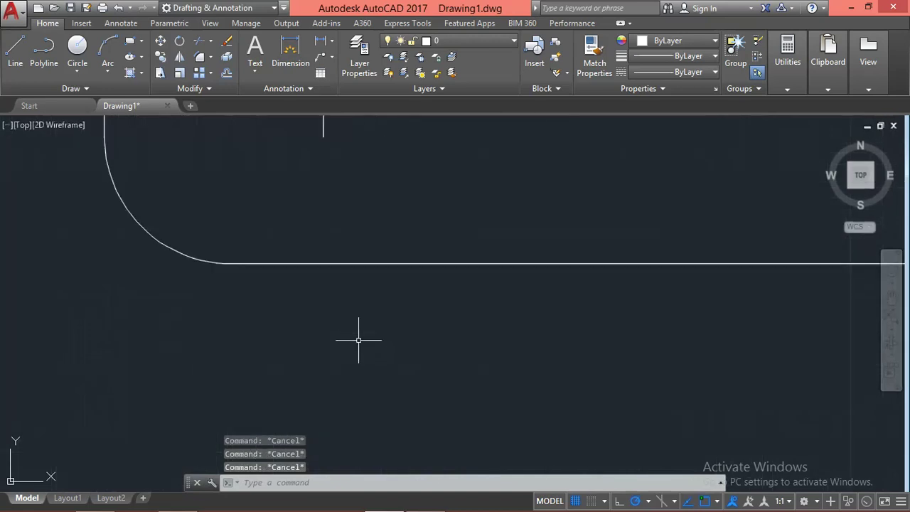
pyautogui.scroll(-1, 397, 294)
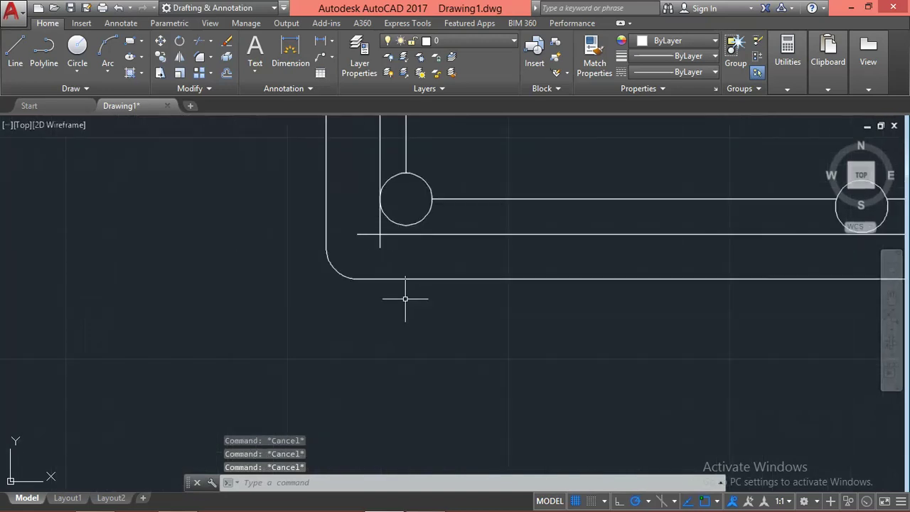
pyautogui.write('f')
pyautogui.press('Return')
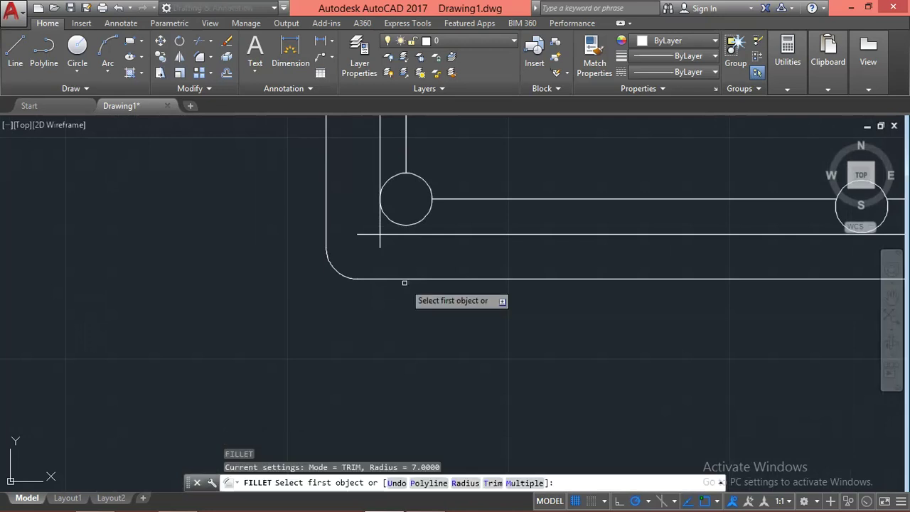
pyautogui.write('r')
pyautogui.press('Return')
pyautogui.write('9')
pyautogui.press('Return')
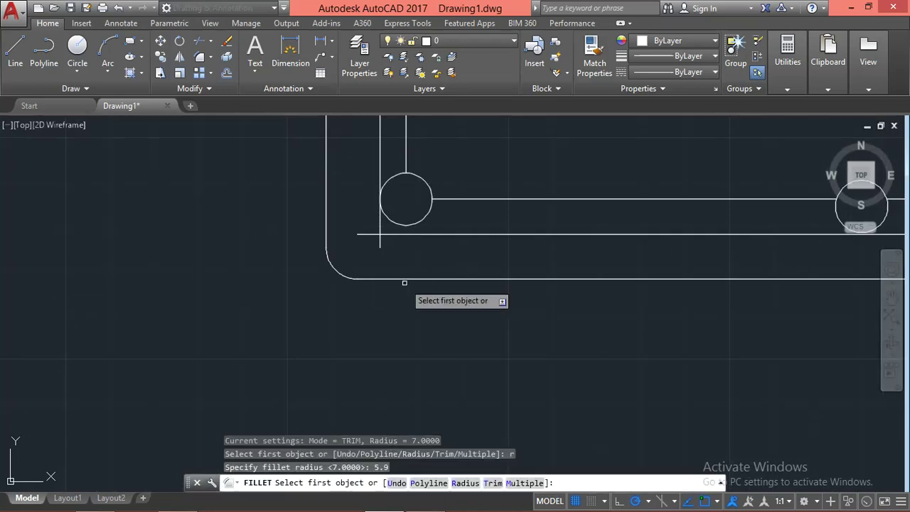
pyautogui.click(416, 234)
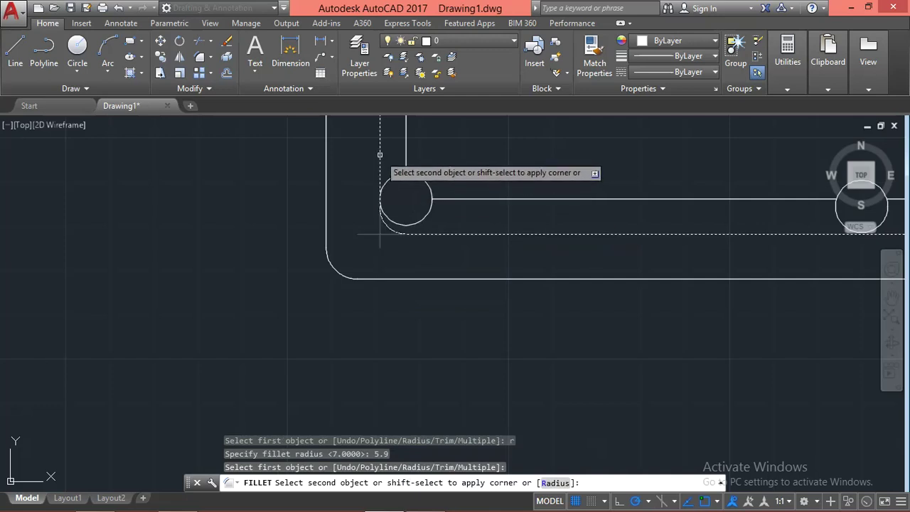
pyautogui.press('Escape')
pyautogui.scroll(2, 388, 201)
pyautogui.scroll(-5, 432, 225)
pyautogui.hotkey('ctrl', 'z')
pyautogui.hotkey('ctrl', 'z')
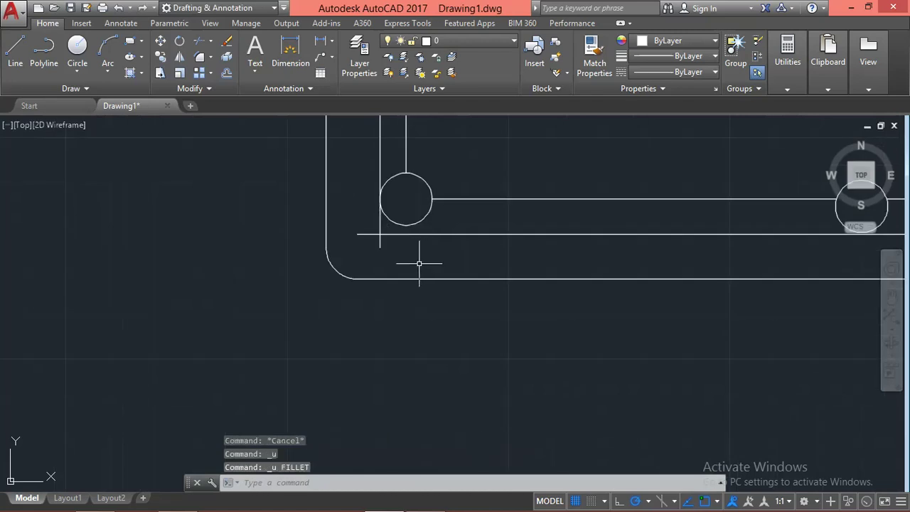
pyautogui.moveTo(351, 198); pyautogui.dragTo(380, 244, button='middle')
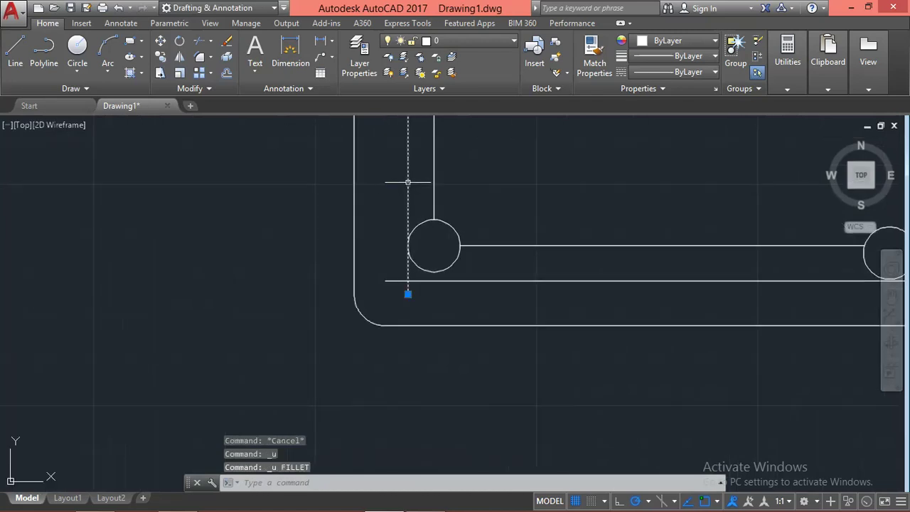
# Abandon the line move, erase the extra right vertical guide line, and begin mirroring the left one.
pyautogui.scroll(5, 386, 240)
pyautogui.press('Return')
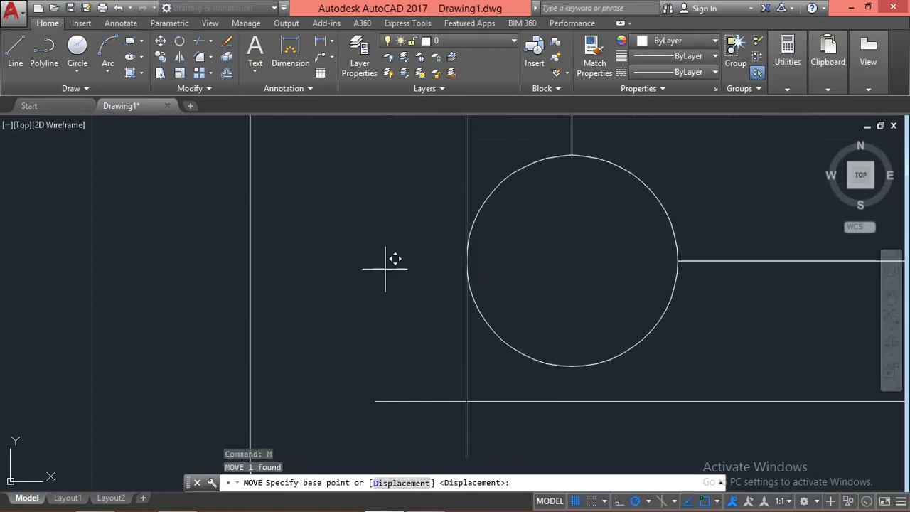
pyautogui.click(385, 268)
pyautogui.scroll(-4, 352, 269)
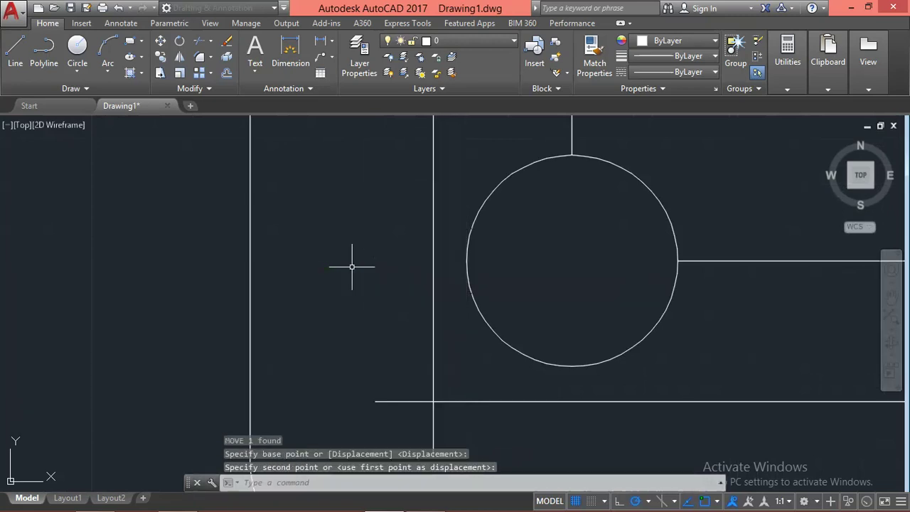
pyautogui.scroll(-4, 427, 277)
pyautogui.press('Escape')
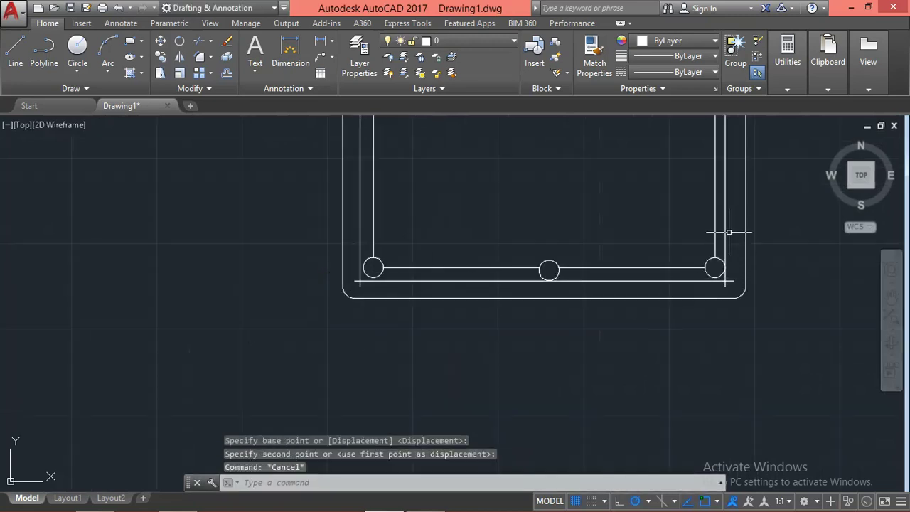
pyautogui.click(723, 227)
pyautogui.write('e')
pyautogui.press('Return')
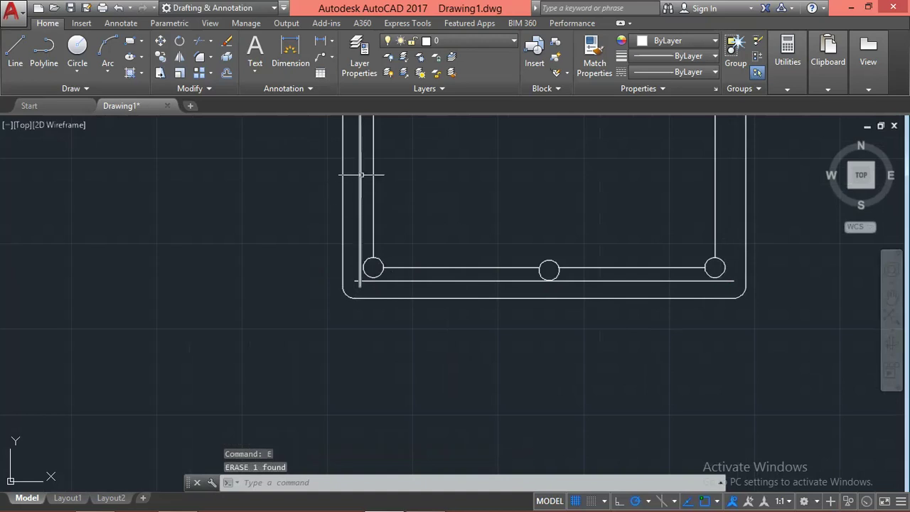
pyautogui.click(362, 175)
pyautogui.press('Return')
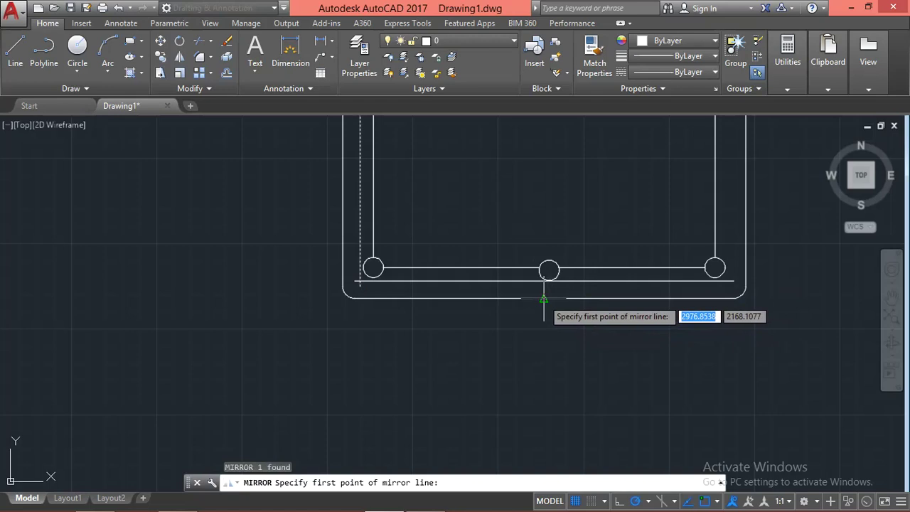
pyautogui.scroll(2, 552, 292)
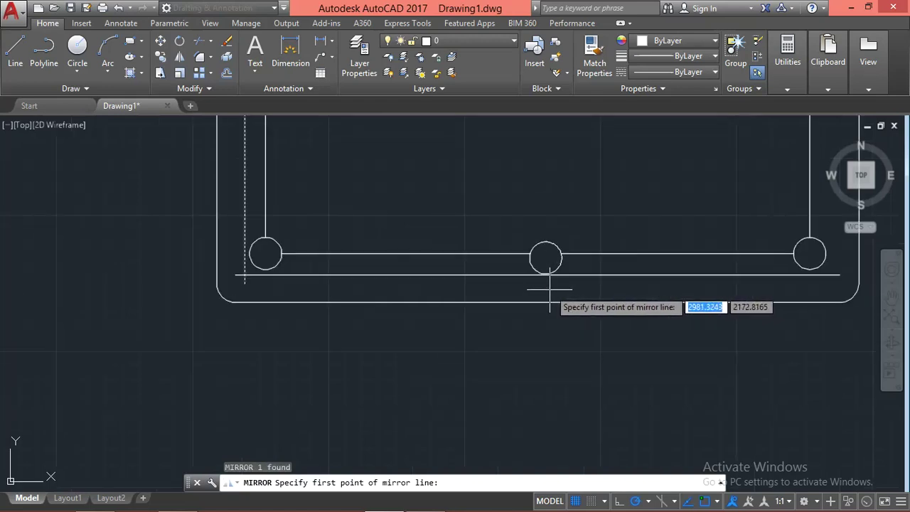
pyautogui.scroll(4, 550, 291)
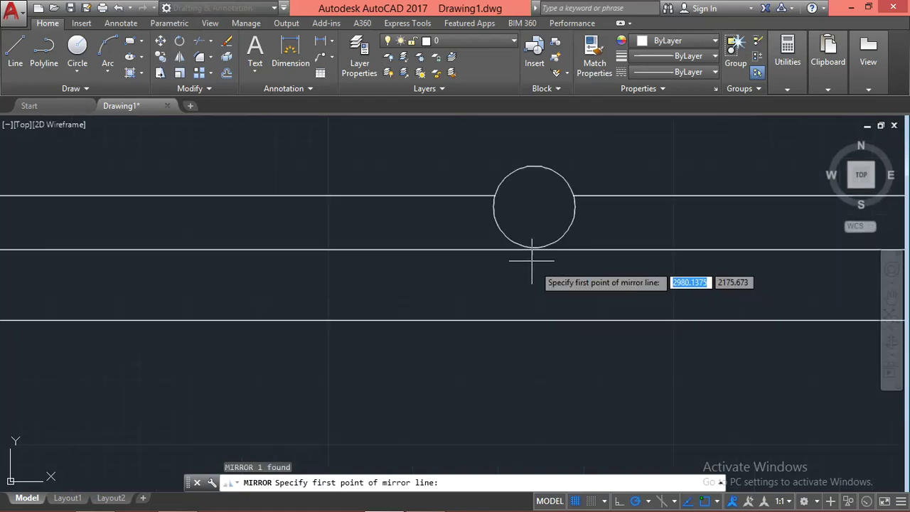
pyautogui.click(533, 207)
pyautogui.scroll(-4, 533, 386)
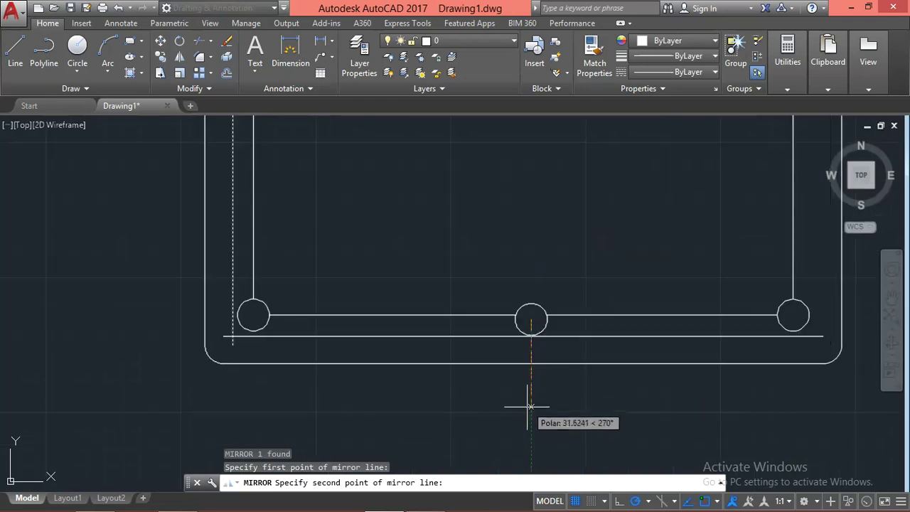
pyautogui.press('Escape')
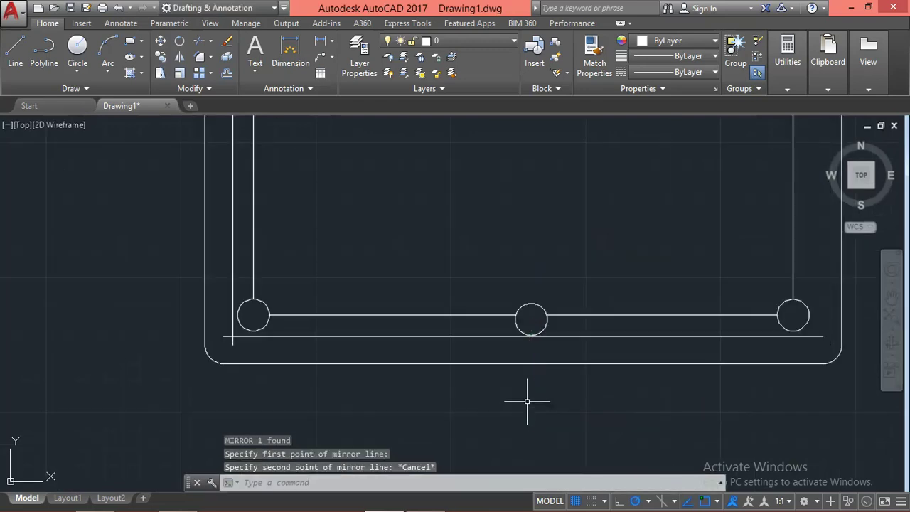
pyautogui.write('m')
pyautogui.press('Return')
pyautogui.press('Escape')
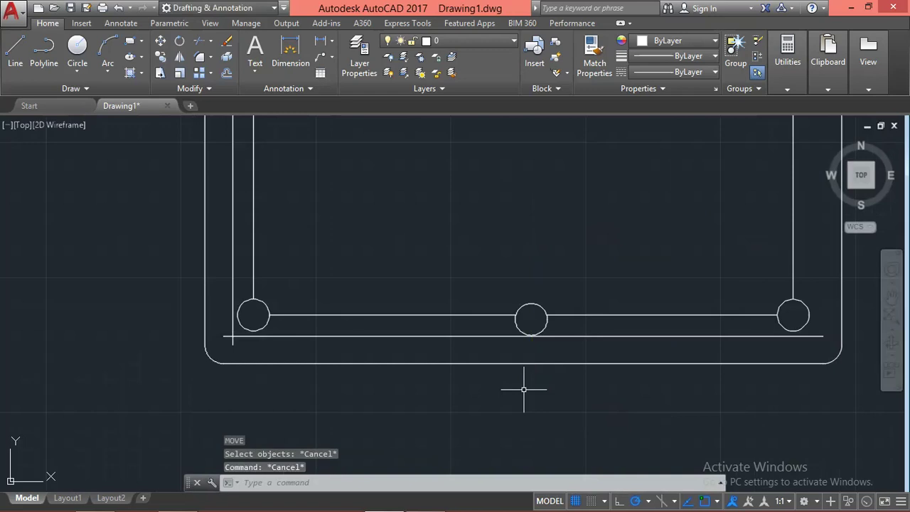
pyautogui.write('mi')
pyautogui.press('Return')
pyautogui.write('p')
pyautogui.press('Return')
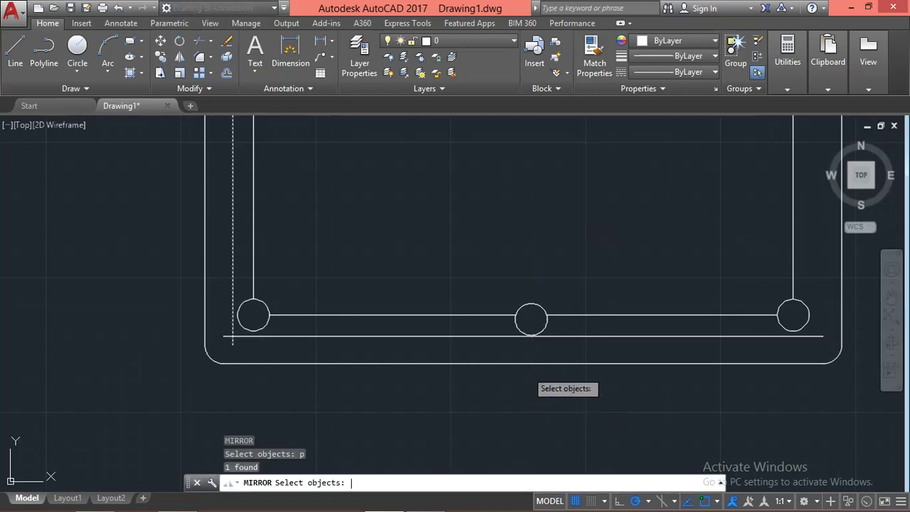
pyautogui.press('Return')
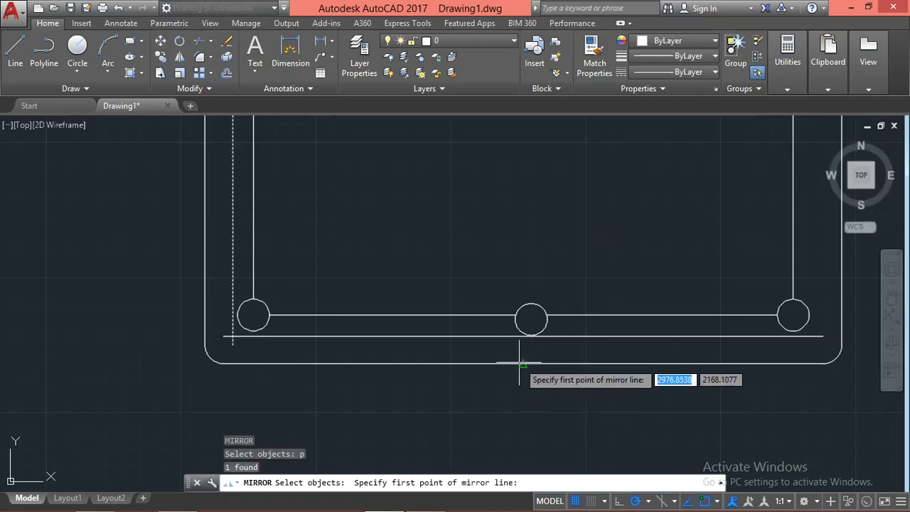
pyautogui.click(522, 364)
pyautogui.press('Escape')
pyautogui.press('Escape')
pyautogui.scroll(-4, 520, 398)
pyautogui.scroll(5, 419, 244)
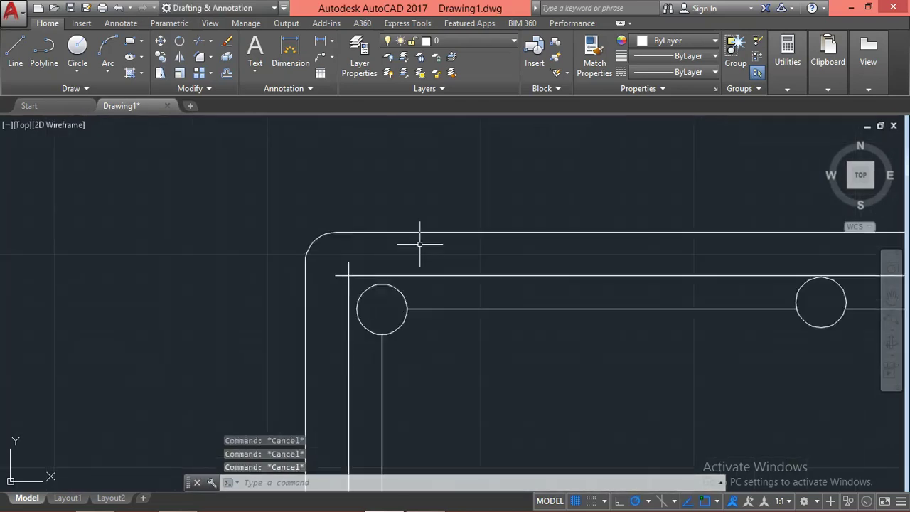
# Fillet the top-left corner of the inner rail lines with radius 7.
pyautogui.moveTo(368, 290); pyautogui.dragTo(382, 271, button='middle')
pyautogui.write('f')
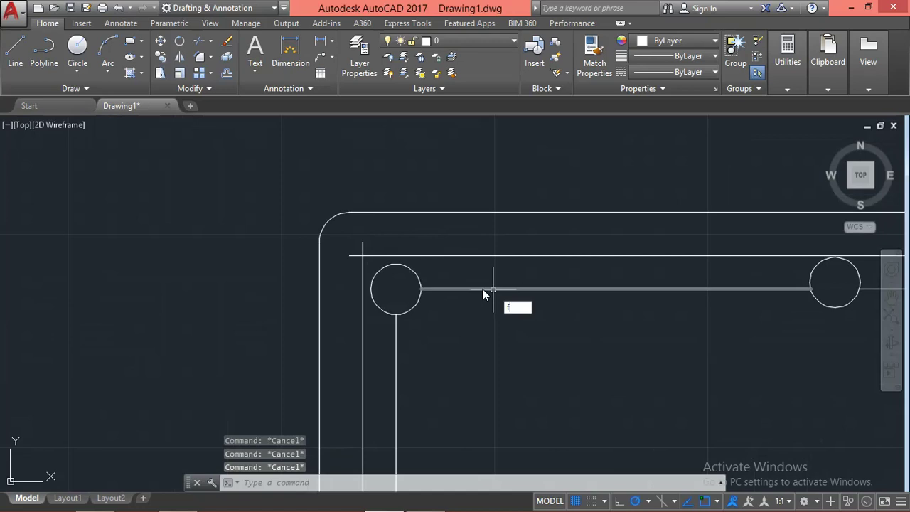
pyautogui.press('Return')
pyautogui.click(363, 255)
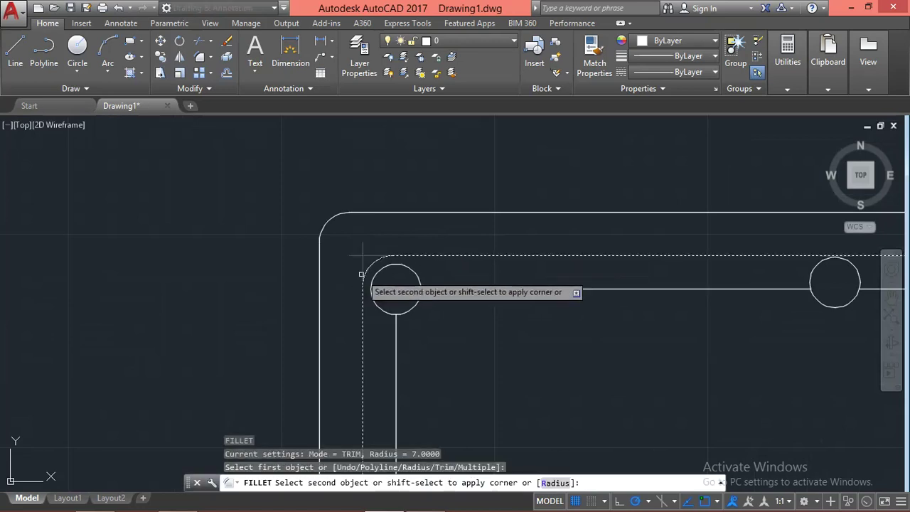
pyautogui.press('Escape')
pyautogui.scroll(-5, 355, 379)
pyautogui.press('Return')
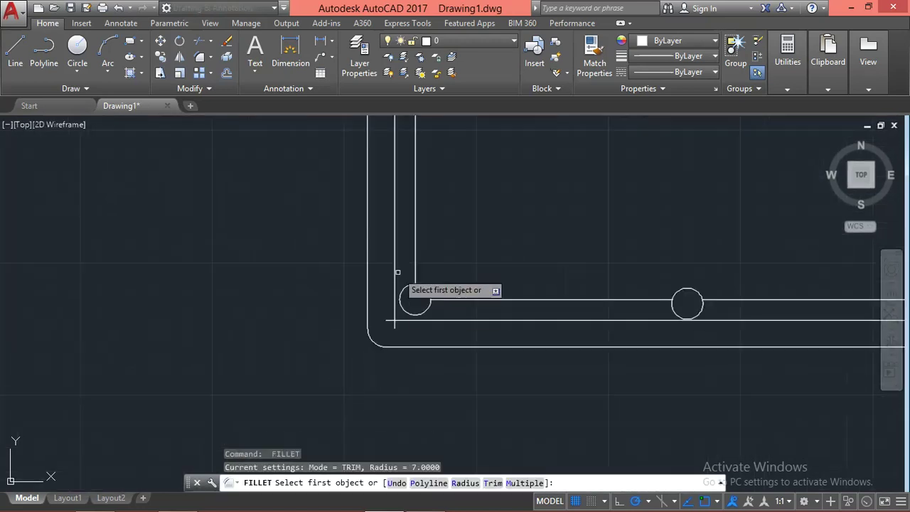
pyautogui.click(394, 264)
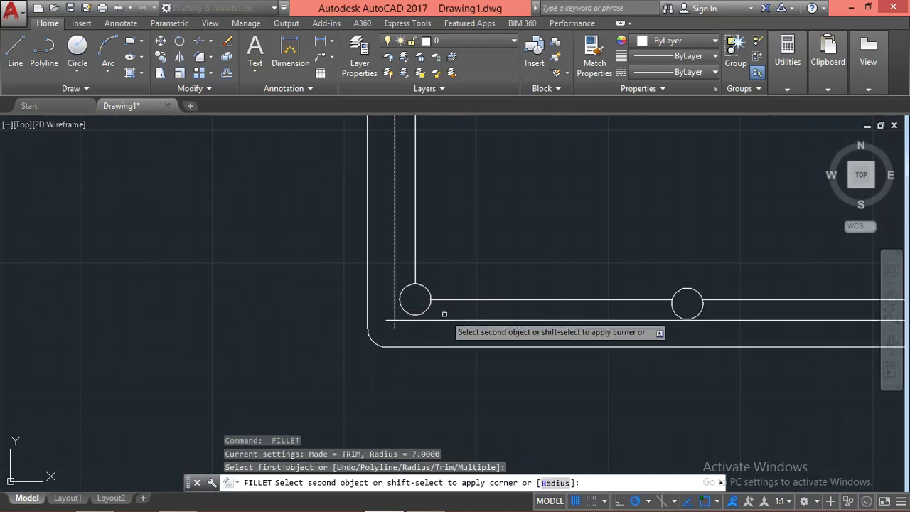
pyautogui.click(445, 321)
pyautogui.press('Escape')
# Try filleting the bottom-right inner rail corner.
pyautogui.moveTo(492, 339); pyautogui.dragTo(308, 258, button='middle')
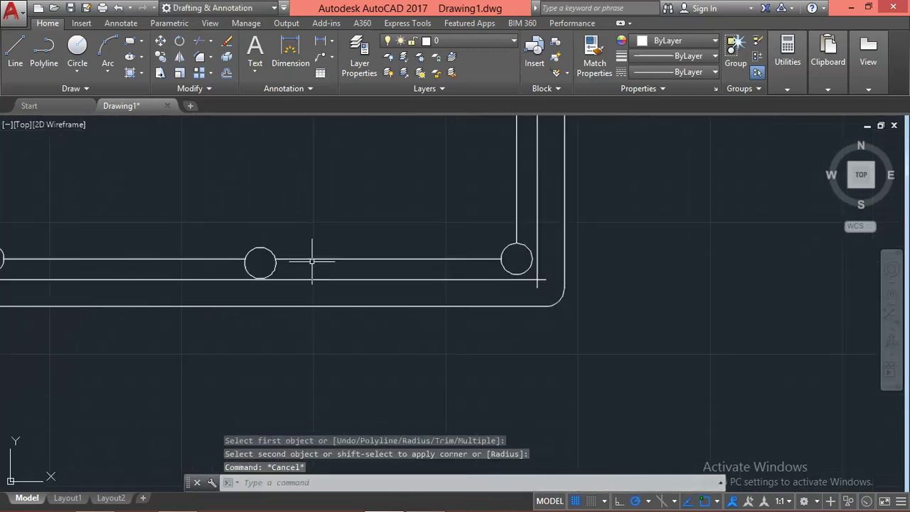
pyautogui.press('Escape')
pyautogui.write('f')
pyautogui.press('Return')
pyautogui.click(531, 284)
pyautogui.click(531, 281)
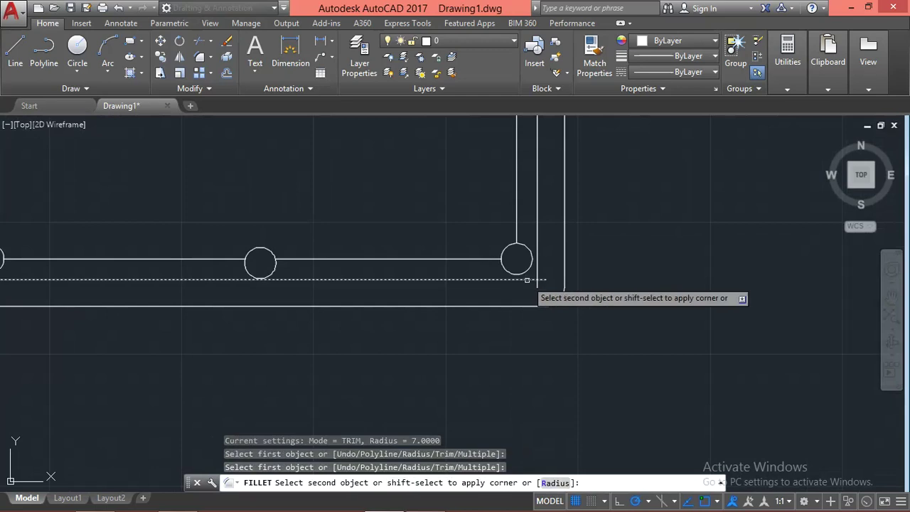
pyautogui.click(538, 220)
pyautogui.scroll(-5, 530, 228)
pyautogui.scroll(4, 518, 234)
pyautogui.scroll(2, 579, 319)
pyautogui.scroll(1, 608, 285)
# Try filleting another corner from a horizontal rail line, then cancel.
pyautogui.press('Return')
pyautogui.click(645, 294)
pyautogui.press('Escape')
pyautogui.scroll(-5, 645, 241)
pyautogui.press('Escape')
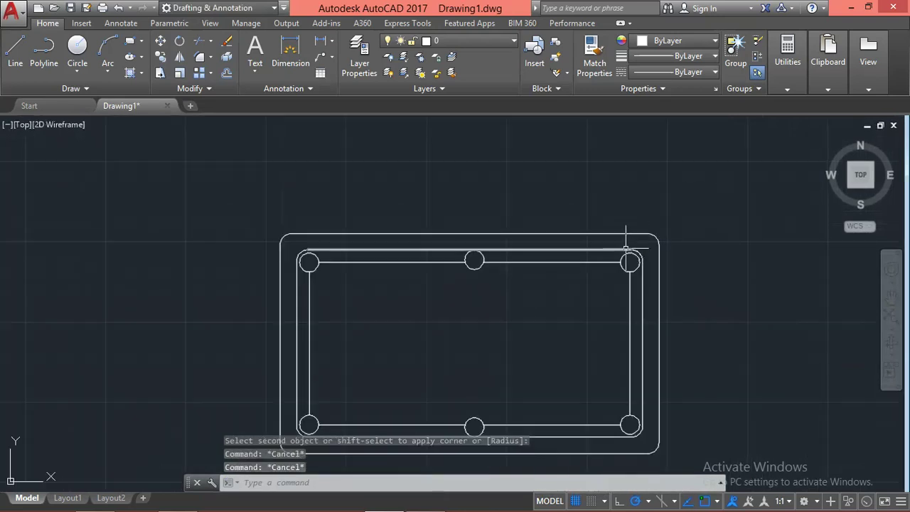
# Draw lines from the top-right pocket circle's centre to the outer right and top edges.
pyautogui.scroll(-4, 626, 249)
pyautogui.press('Escape')
pyautogui.scroll(2, 633, 298)
pyautogui.scroll(2, 640, 252)
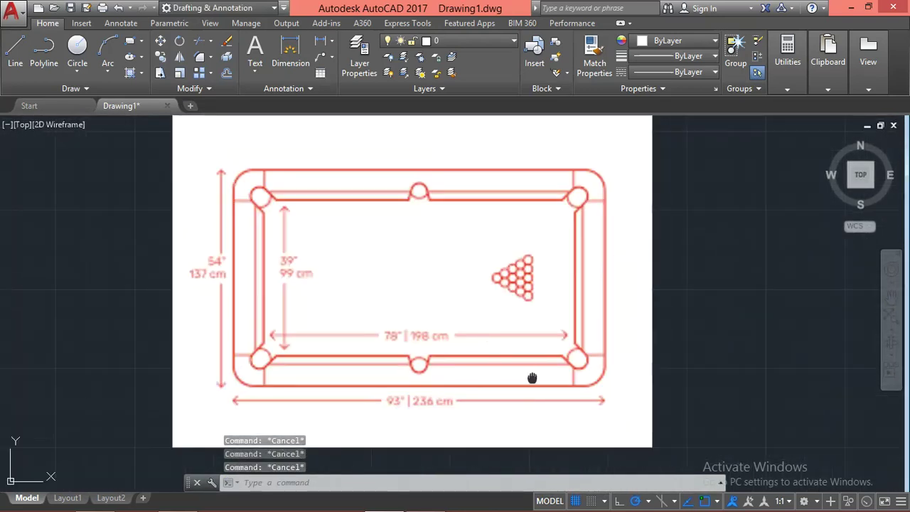
pyautogui.scroll(-4, 584, 277)
pyautogui.moveTo(557, 379); pyautogui.dragTo(553, 322, button='middle')
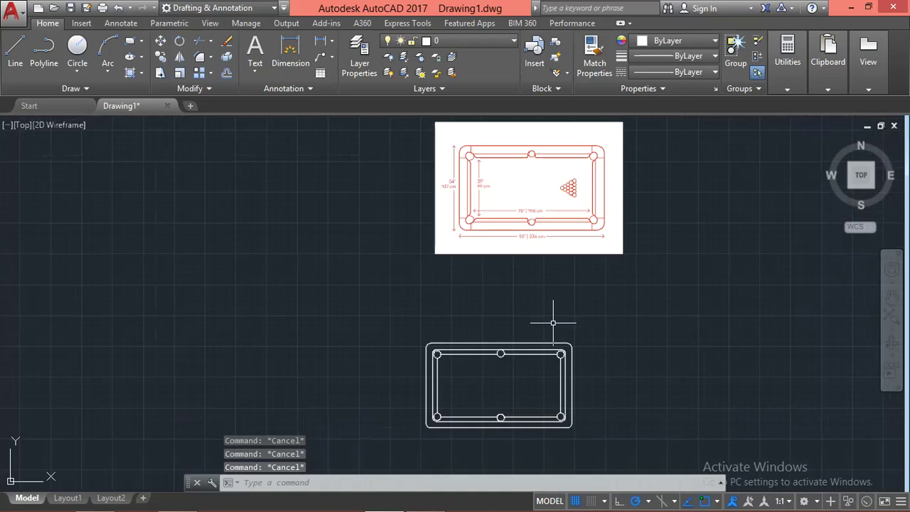
pyautogui.scroll(5, 567, 378)
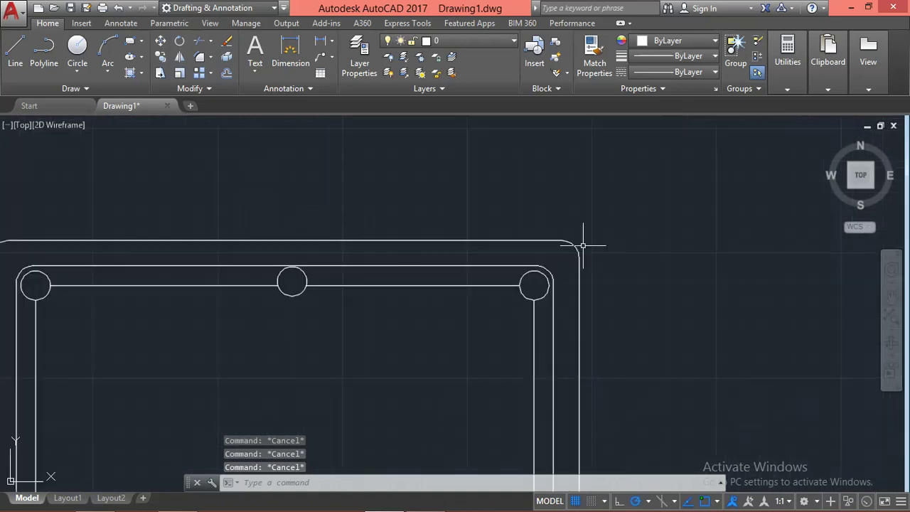
pyautogui.scroll(5, 573, 266)
pyautogui.write('l')
pyautogui.press('Return')
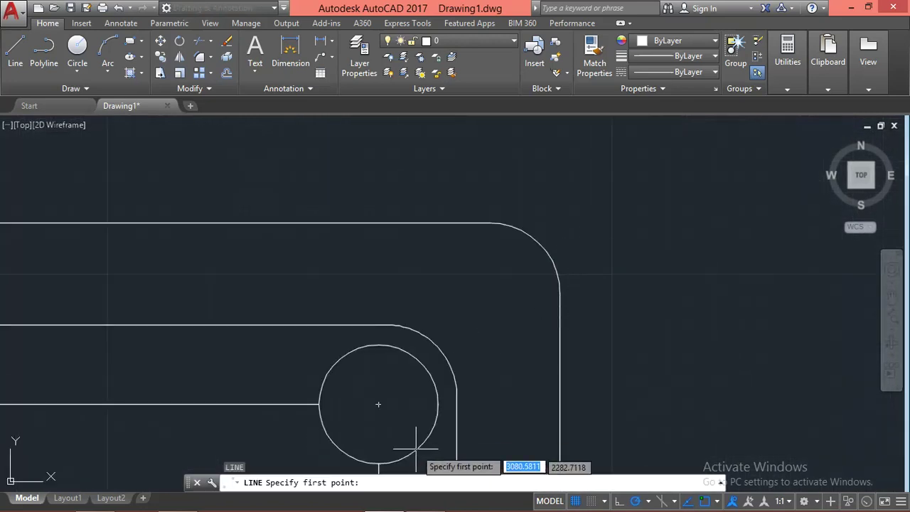
pyautogui.click(378, 404)
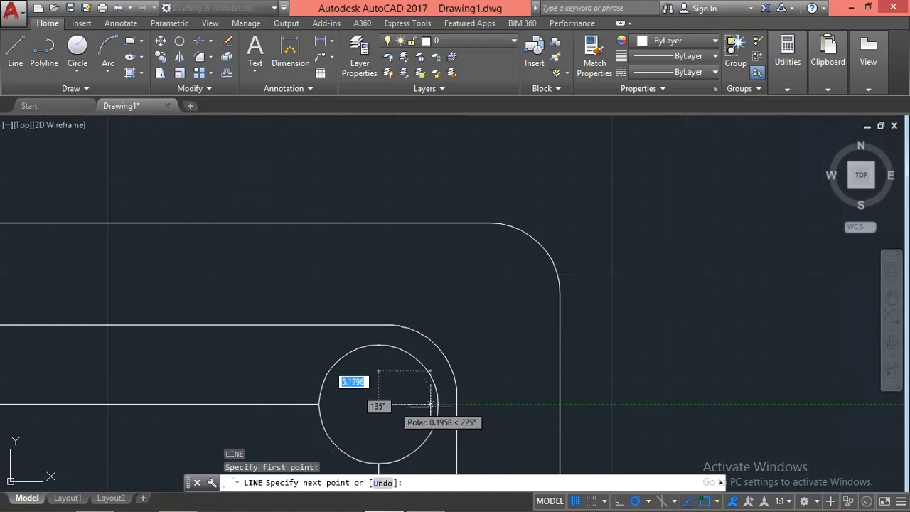
pyautogui.click(559, 404)
pyautogui.press('Escape')
pyautogui.press('Return')
pyautogui.click(378, 404)
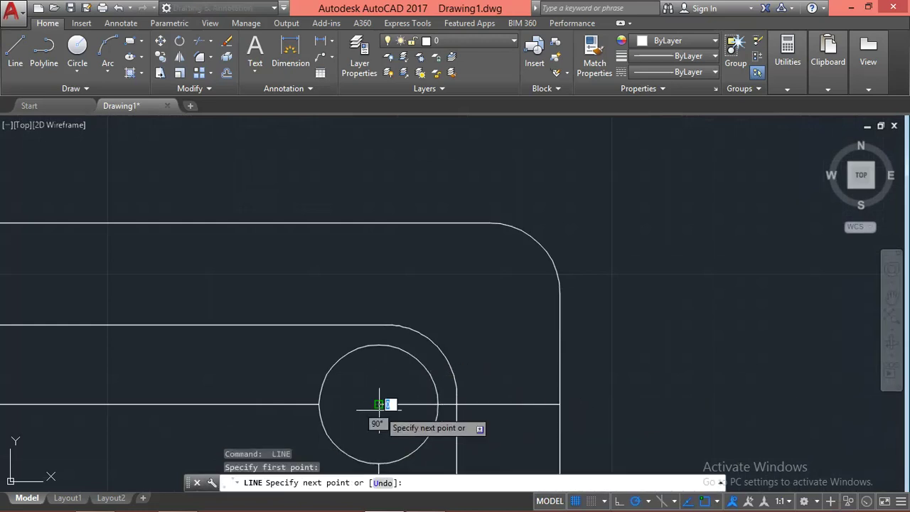
pyautogui.click(378, 223)
pyautogui.press('Escape')
# Trim the new lines back to the rim of the top-right pocket circle.
pyautogui.moveTo(379, 393); pyautogui.dragTo(392, 334, button='middle')
pyautogui.press('Escape')
pyautogui.press('Escape')
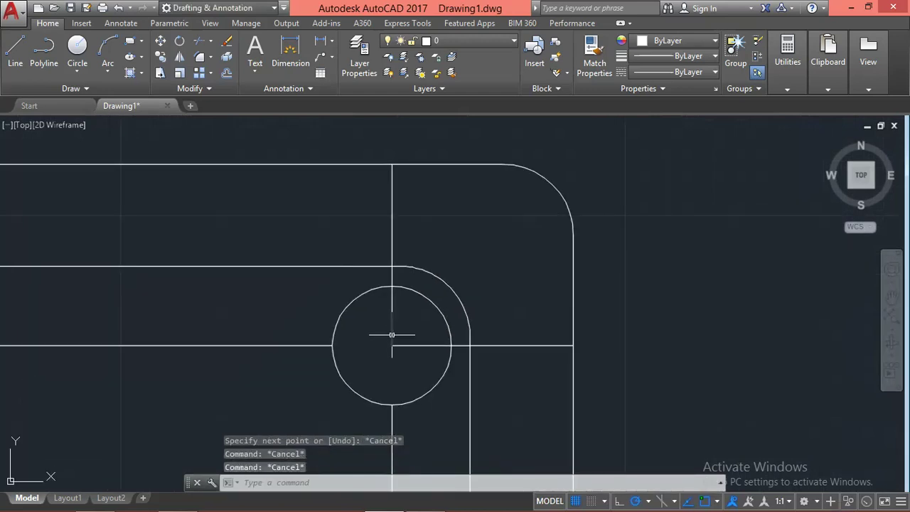
pyautogui.write('tr')
pyautogui.press('Return')
pyautogui.press('Return')
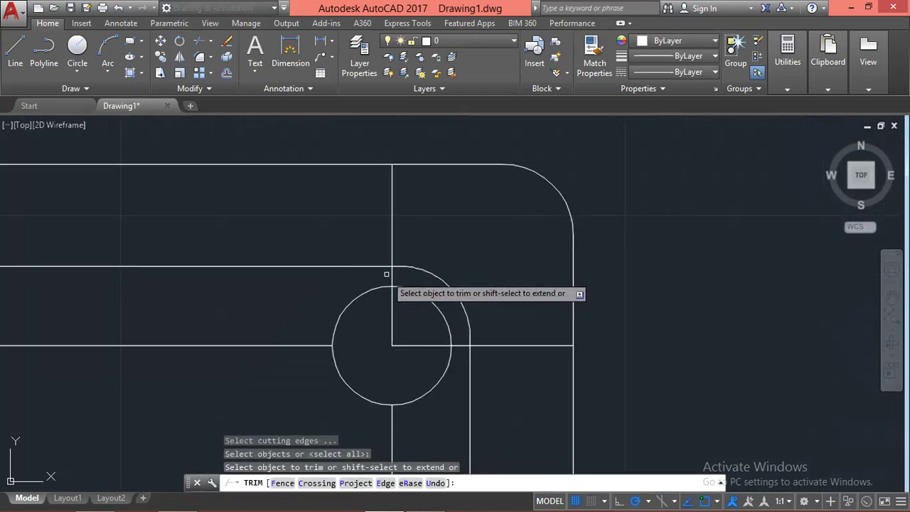
pyautogui.click(393, 330)
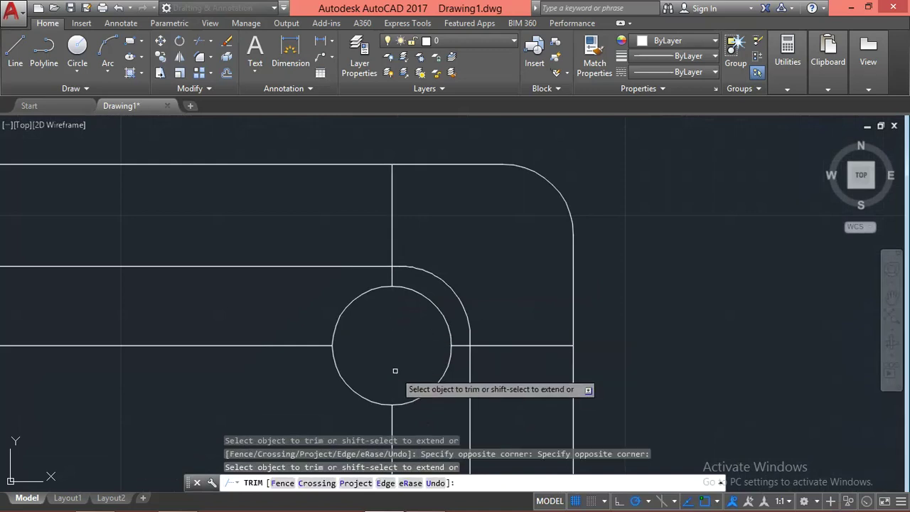
pyautogui.click(400, 270)
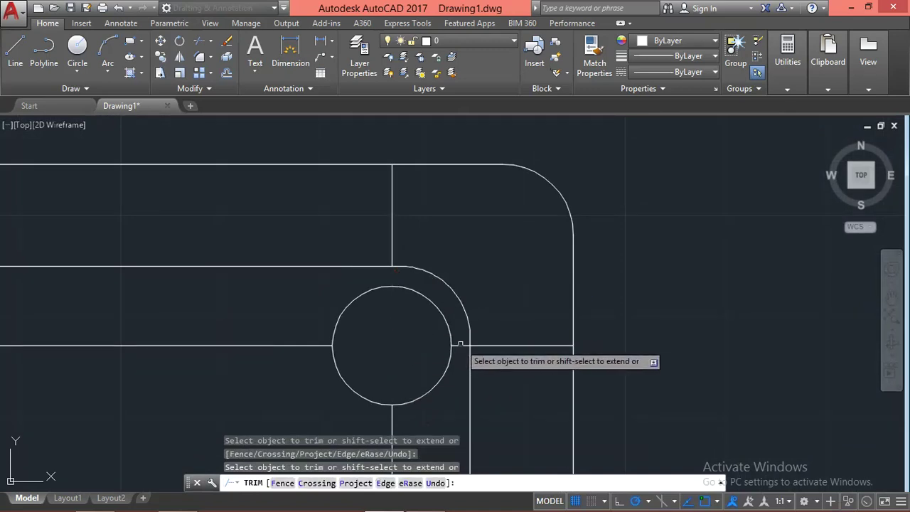
pyautogui.scroll(-10, 537, 274)
pyautogui.press('Escape')
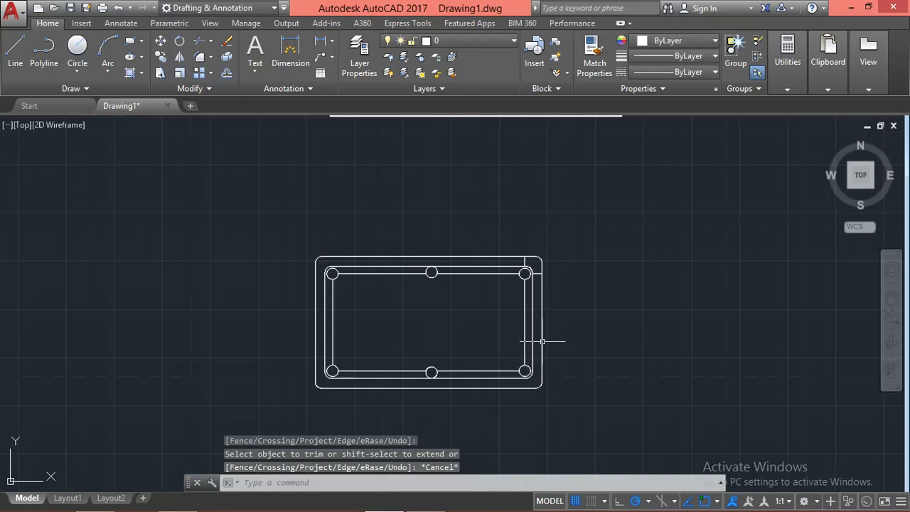
pyautogui.scroll(-5, 569, 374)
# Mirror the top-right corner lines about the table's horizontal midline, keeping the originals.
pyautogui.scroll(5, 544, 260)
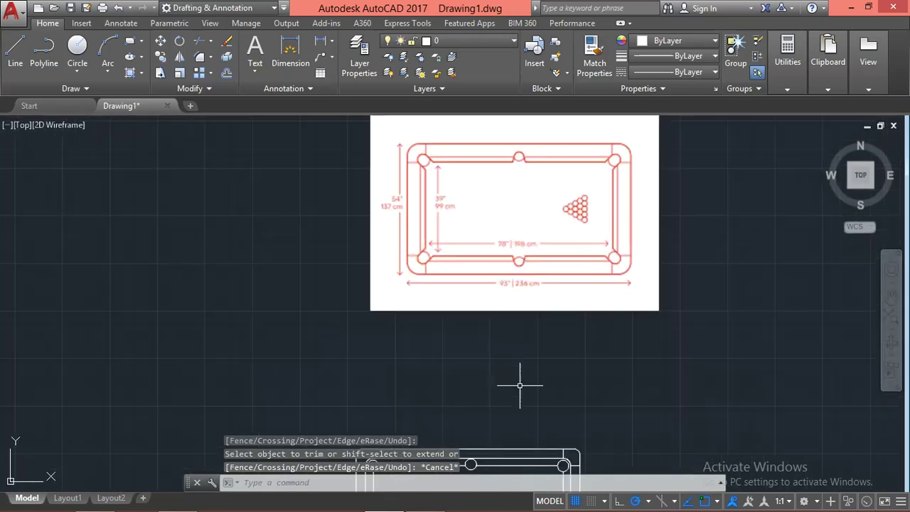
pyautogui.scroll(5, 533, 292)
pyautogui.click(542, 296)
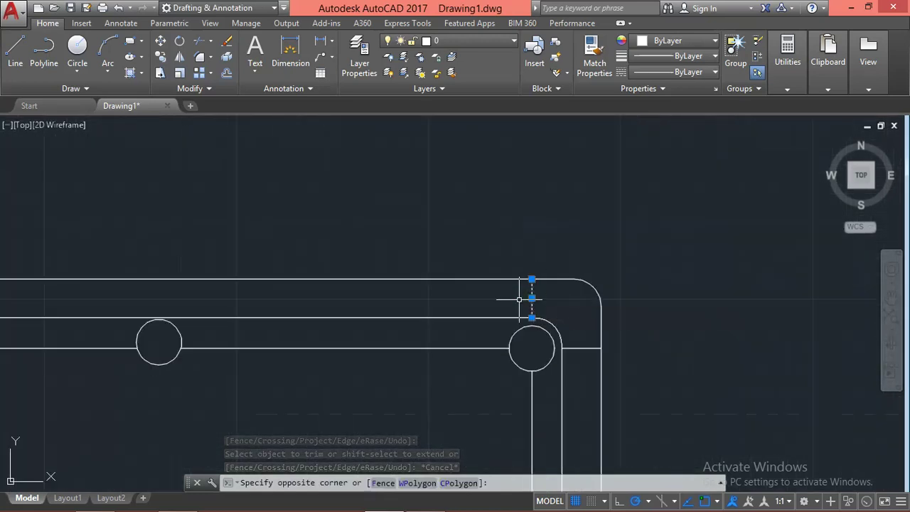
pyautogui.click(525, 293)
pyautogui.click(597, 343)
pyautogui.click(580, 364)
pyautogui.scroll(-4, 608, 251)
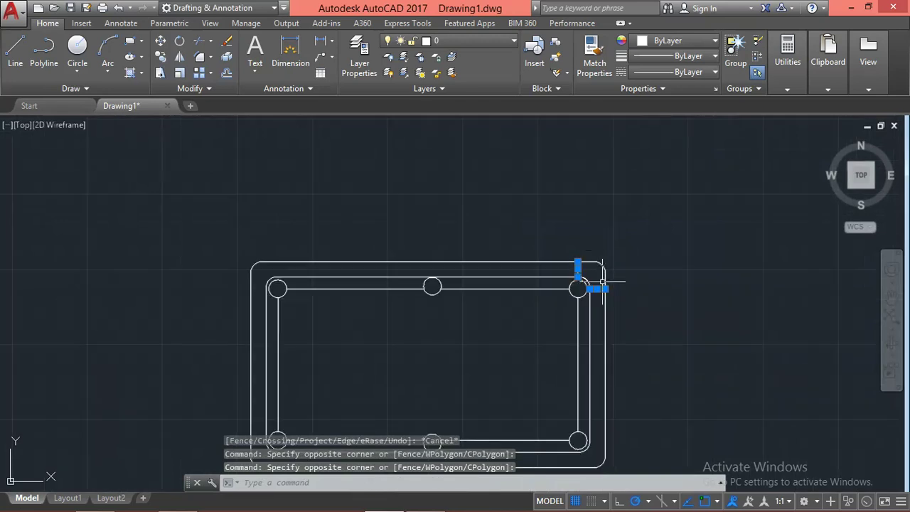
pyautogui.write('i')
pyautogui.press('Return')
pyautogui.click(605, 364)
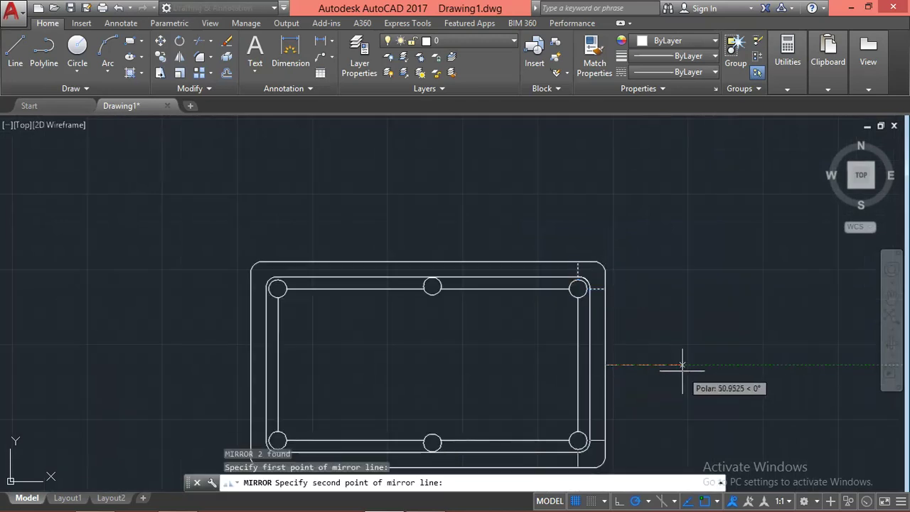
pyautogui.click(686, 371)
pyautogui.press('Return')
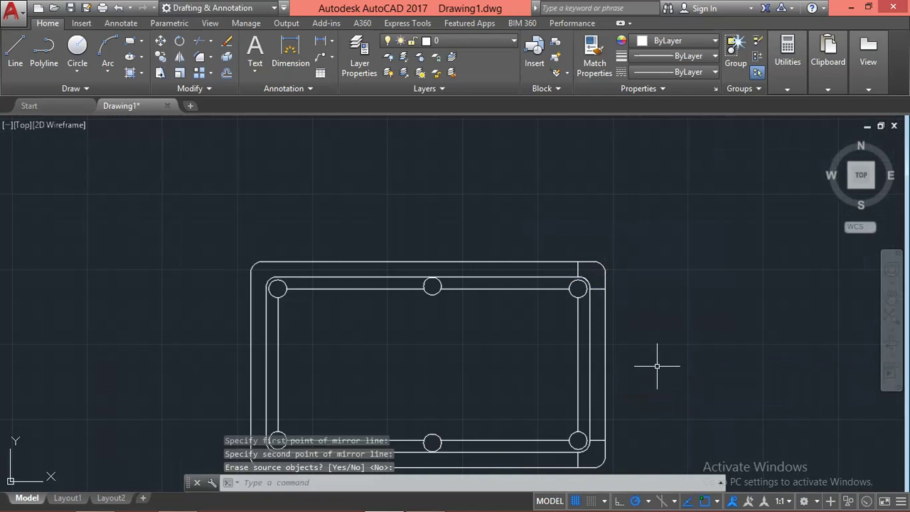
pyautogui.write('mi')
# Mirror the same corner lines, using the Previous selection, about the vertical midline.
pyautogui.press('Return')
pyautogui.write('p')
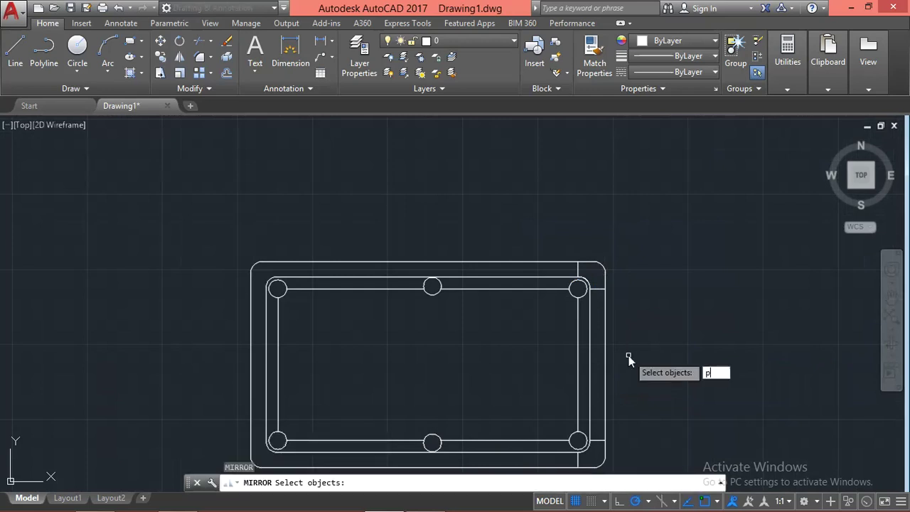
pyautogui.press('Return')
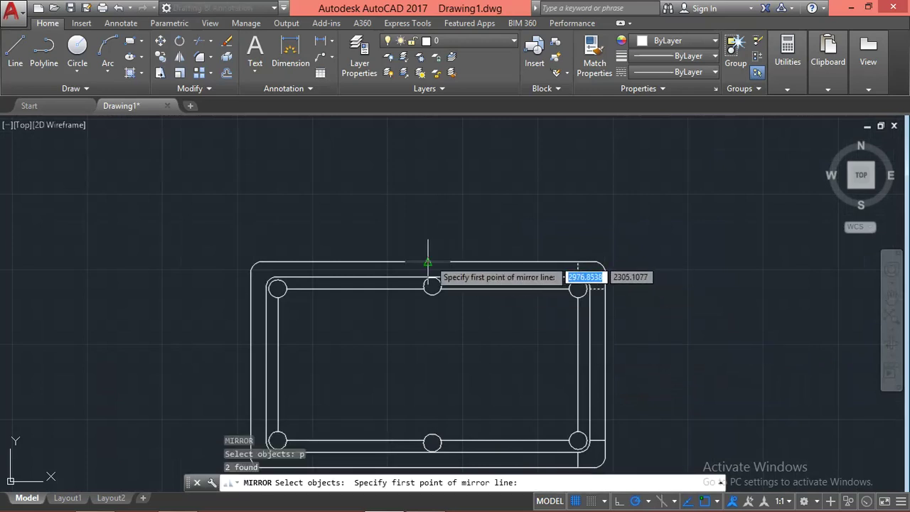
pyautogui.click(428, 263)
pyautogui.click(431, 209)
pyautogui.press('Return')
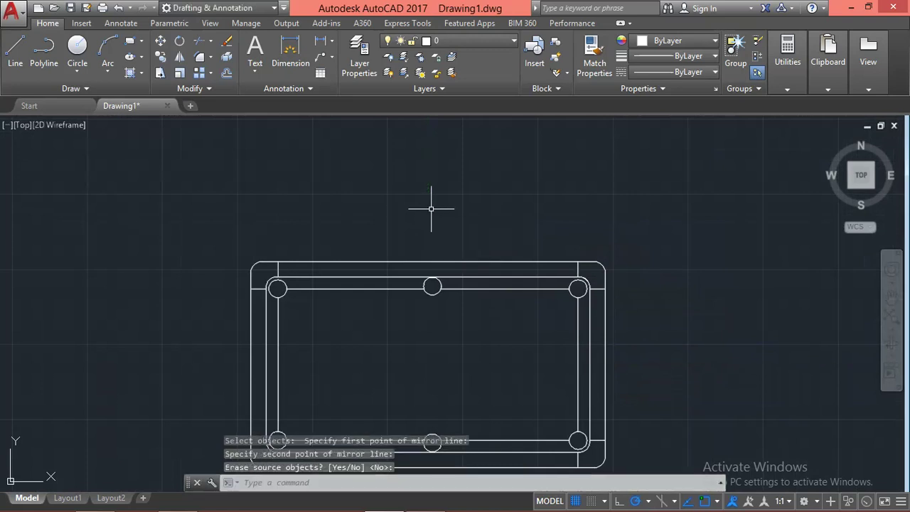
# Select the top-left corner lines and mirror them about the left rail's horizontal midline.
pyautogui.scroll(-5, 431, 210)
pyautogui.scroll(5, 409, 225)
pyautogui.moveTo(442, 283); pyautogui.dragTo(451, 255, button='middle')
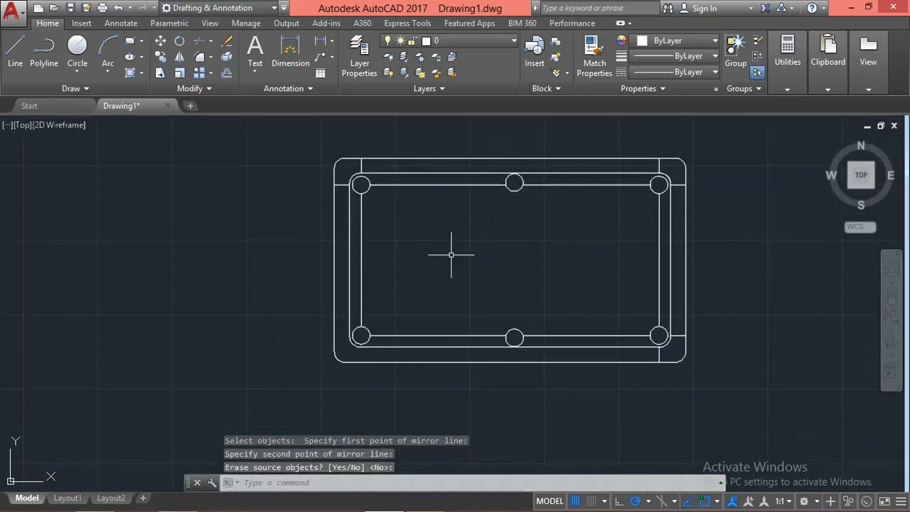
pyautogui.scroll(5, 399, 174)
pyautogui.click(254, 143)
pyautogui.click(197, 149)
pyautogui.click(178, 195)
pyautogui.click(164, 231)
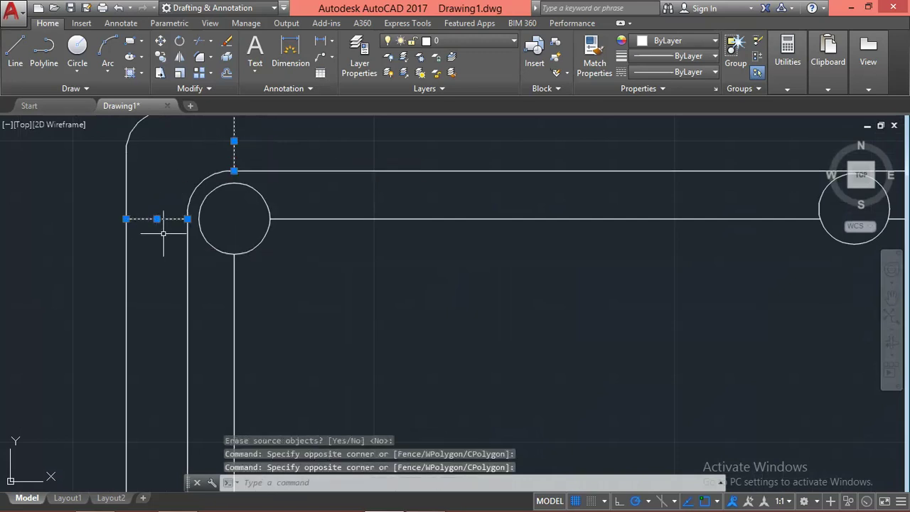
pyautogui.press('Return')
pyautogui.scroll(-8, 271, 221)
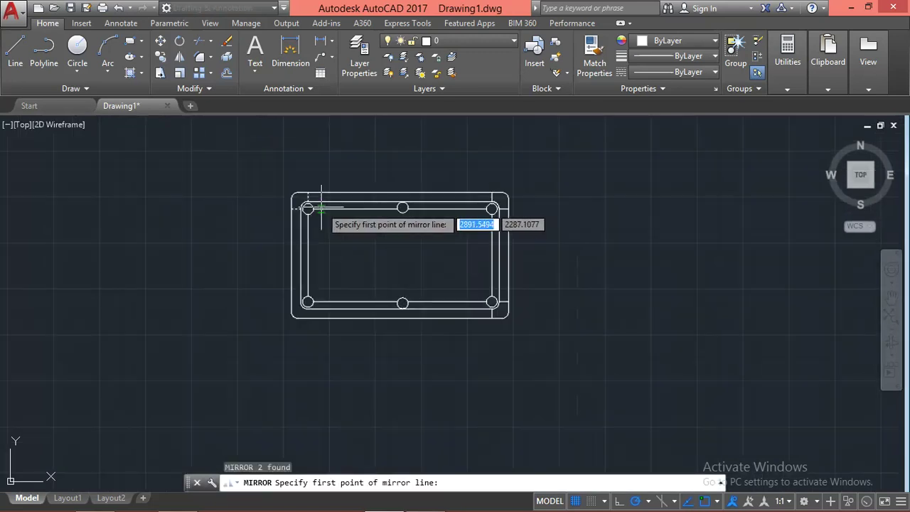
pyautogui.click(308, 254)
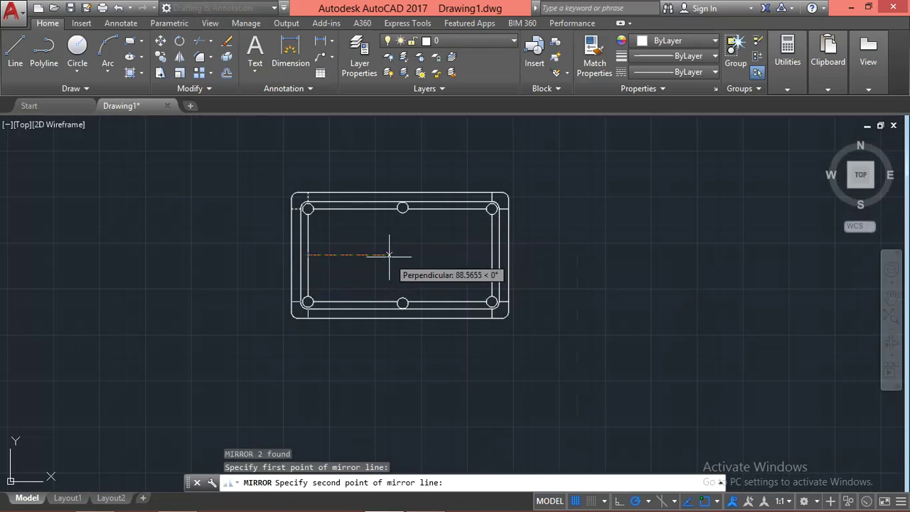
pyautogui.click(389, 255)
pyautogui.press('Escape')
pyautogui.moveTo(407, 270); pyautogui.dragTo(453, 317, button='middle')
pyautogui.scroll(-1, 453, 317)
pyautogui.scroll(-3, 473, 319)
pyautogui.scroll(4, 497, 183)
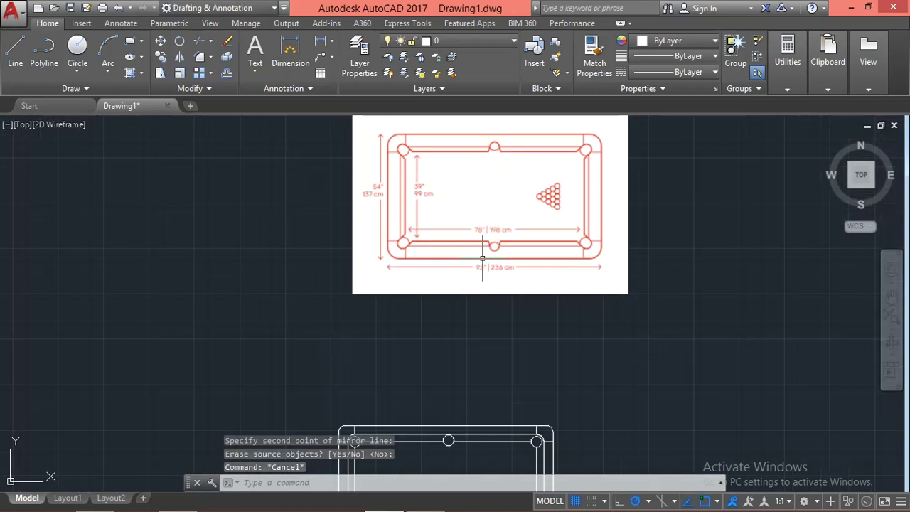
# Draw a small ball circle on the table with the Circle command.
pyautogui.scroll(-2, 479, 196)
pyautogui.scroll(2, 471, 386)
pyautogui.moveTo(463, 403); pyautogui.dragTo(478, 346, button='middle')
pyautogui.press('Escape')
pyautogui.press('Escape')
pyautogui.scroll(2, 508, 328)
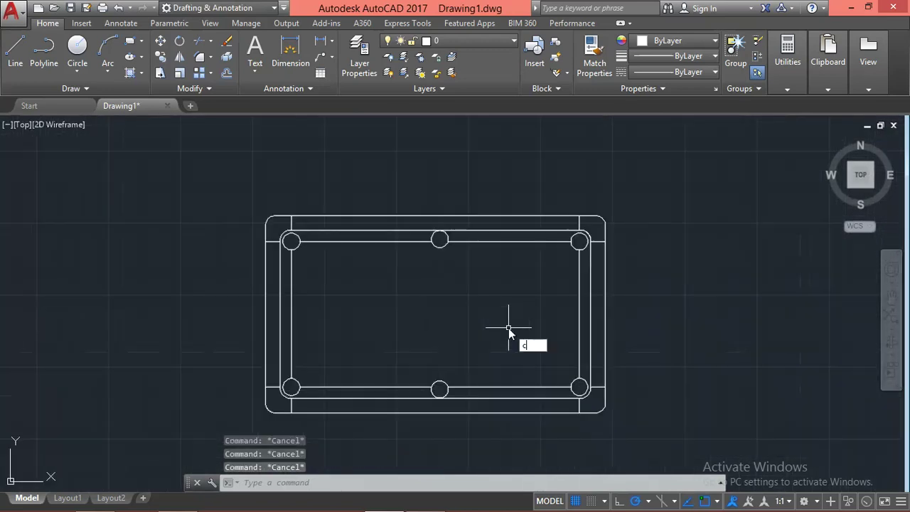
pyautogui.press('Return')
pyautogui.click(497, 306)
pyautogui.scroll(2, 512, 318)
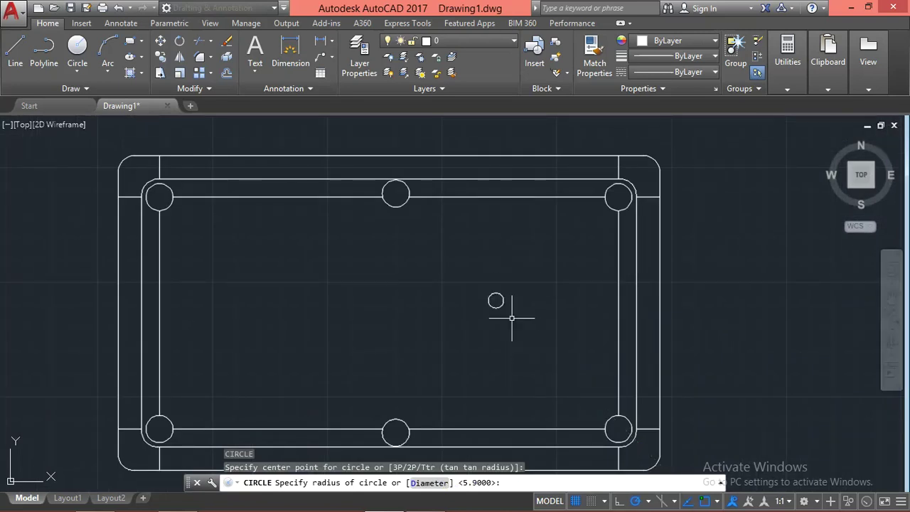
pyautogui.press('Escape')
pyautogui.scroll(1, 532, 321)
pyautogui.press('Escape')
pyautogui.scroll(-3, 532, 342)
pyautogui.scroll(-2, 528, 377)
pyautogui.scroll(4, 524, 337)
pyautogui.scroll(2, 481, 330)
pyautogui.press('Escape')
pyautogui.scroll(-1, 556, 266)
pyautogui.scroll(-3, 543, 347)
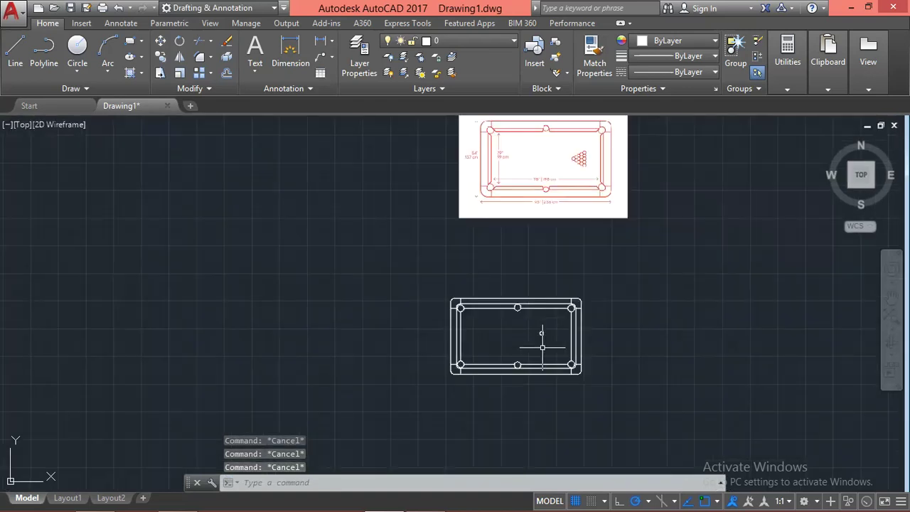
pyautogui.scroll(-2, 540, 346)
pyautogui.scroll(4, 574, 235)
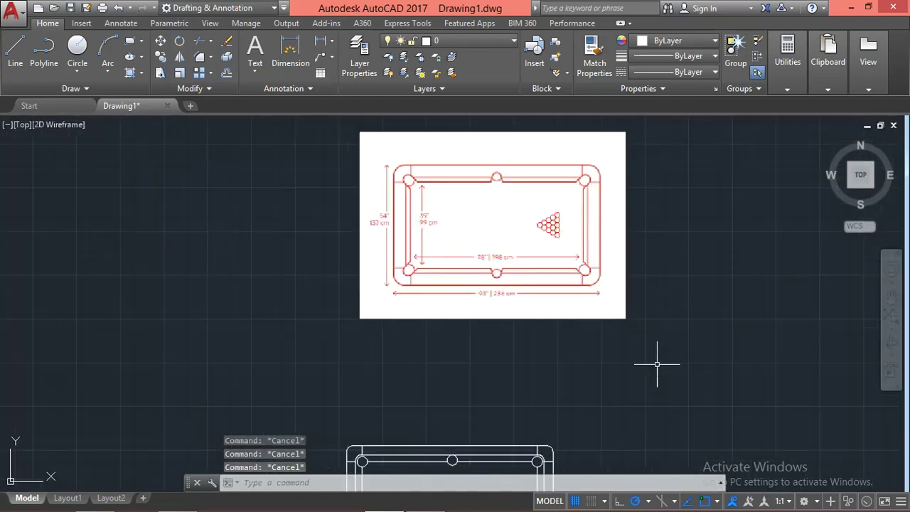
# Move the small ball circle onto the table's right rail.
pyautogui.moveTo(578, 415)
pyautogui.mouseDown(button='middle')
pyautogui.moveTo(577, 363)
pyautogui.moveTo(547, 303)
pyautogui.mouseUp(button='middle')
pyautogui.click(470, 370)
pyautogui.write('m')
pyautogui.press('Return')
pyautogui.scroll(5, 469, 367)
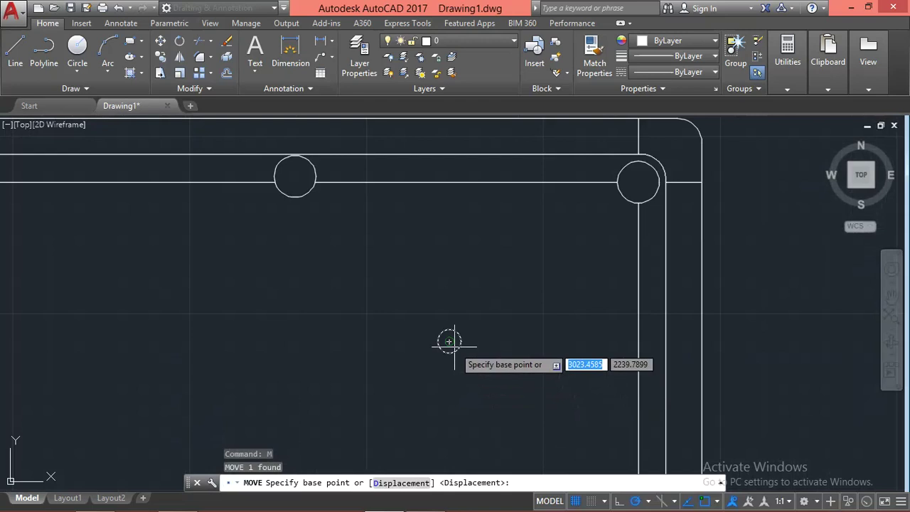
pyautogui.click(449, 342)
pyautogui.scroll(-4, 562, 320)
pyautogui.scroll(-2, 573, 326)
pyautogui.scroll(4, 580, 328)
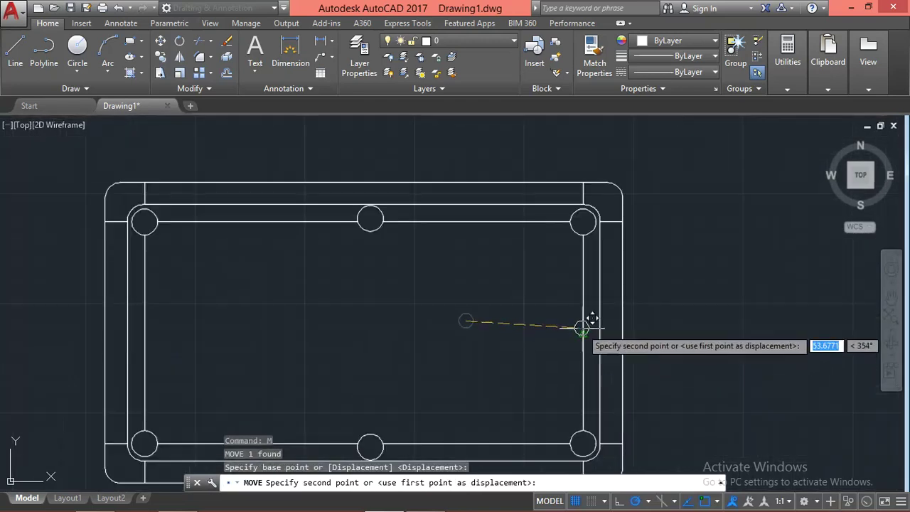
pyautogui.click(582, 333)
pyautogui.press('Escape')
pyautogui.press('Escape')
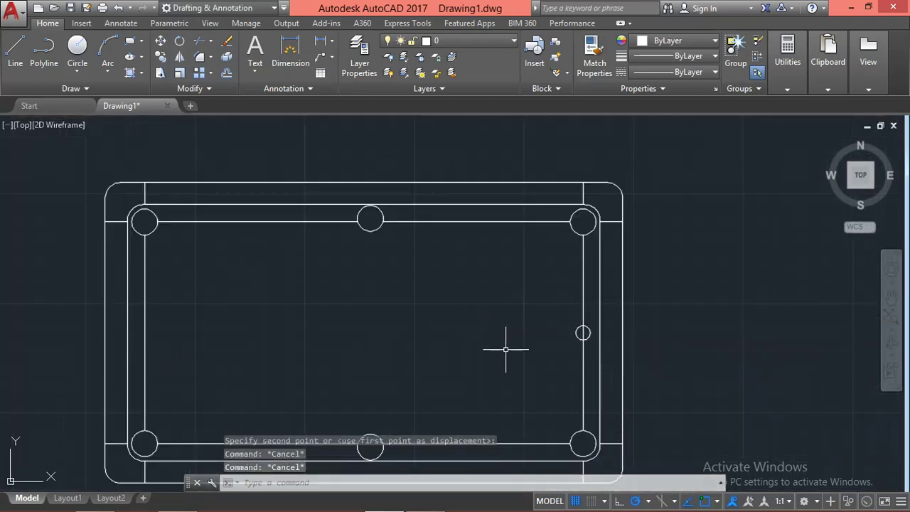
pyautogui.write('M')
# Move the previous selection off the rail into the playing area, right of centre.
pyautogui.press('Return')
pyautogui.write('p')
pyautogui.press('Return')
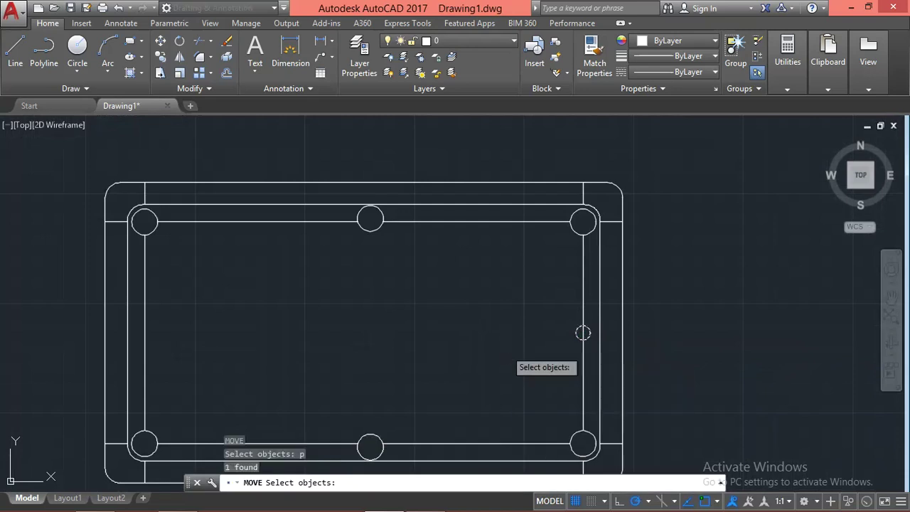
pyautogui.press('Return')
pyautogui.click(561, 376)
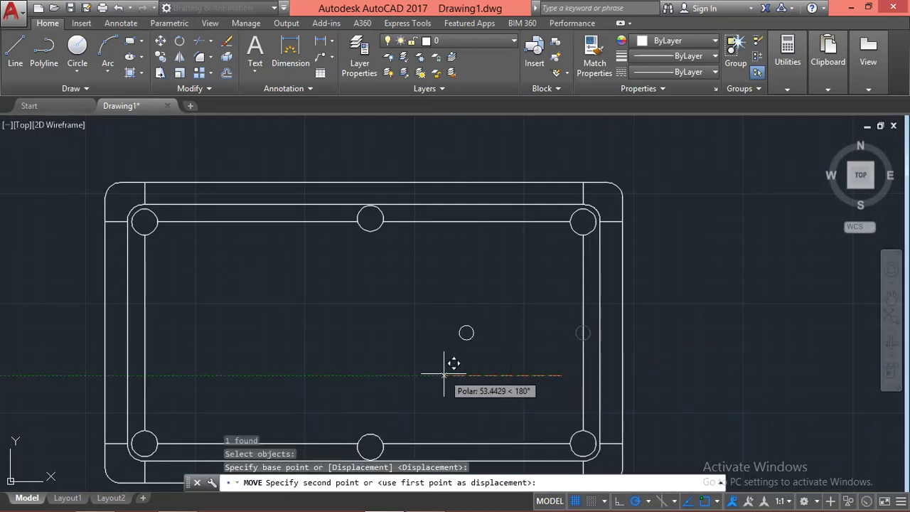
pyautogui.press('Escape')
pyautogui.scroll(-2, 505, 373)
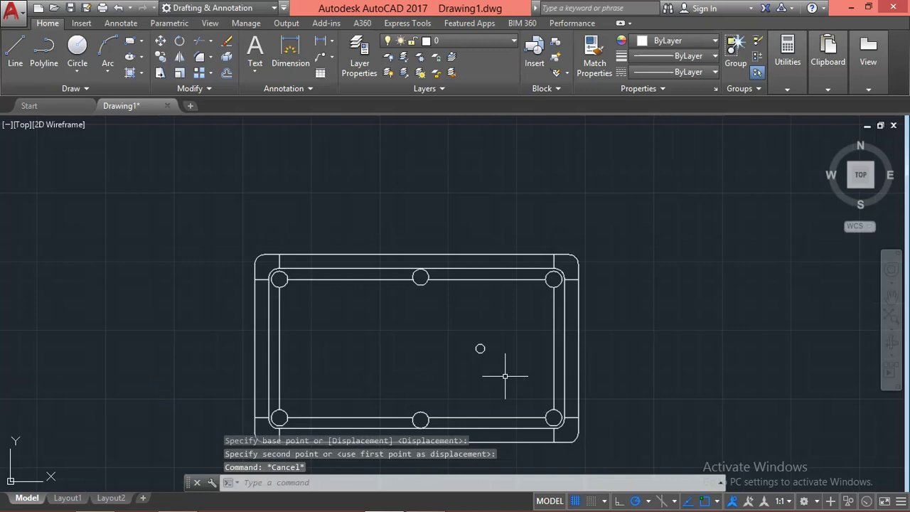
pyautogui.scroll(-2, 505, 377)
pyautogui.press('Escape')
pyautogui.scroll(-2, 505, 378)
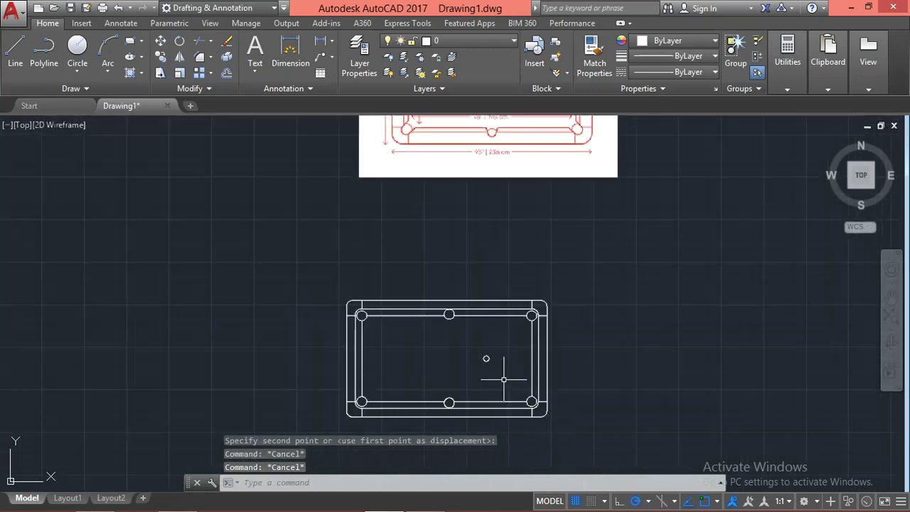
pyautogui.scroll(2, 493, 365)
pyautogui.press('Escape')
pyautogui.scroll(4, 488, 380)
pyautogui.scroll(-2, 481, 379)
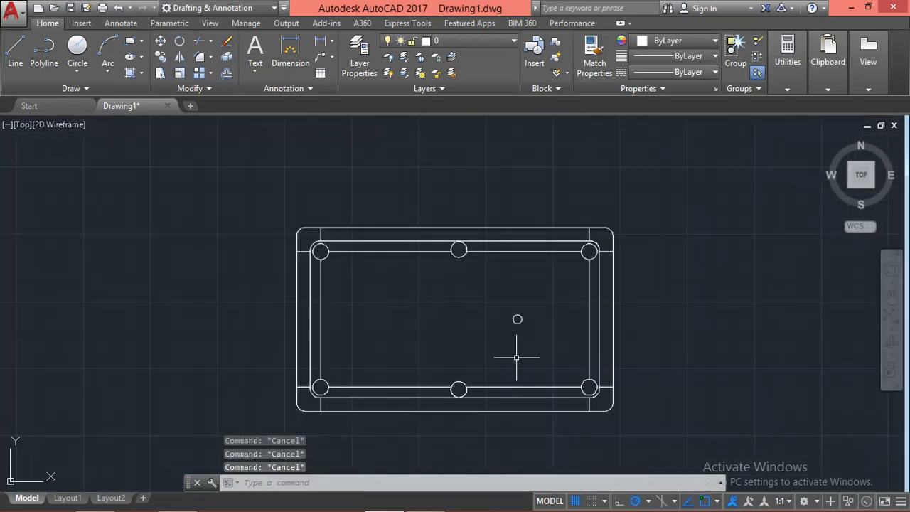
pyautogui.scroll(2, 517, 358)
pyautogui.scroll(4, 519, 288)
# Start copying the ball circle, then cancel and check the polar tracking angle choices.
pyautogui.click(524, 279)
pyautogui.press('Escape')
pyautogui.press('Escape')
pyautogui.press('Escape')
pyautogui.scroll(4, 464, 336)
pyautogui.click(559, 220)
pyautogui.click(511, 272)
pyautogui.write('o')
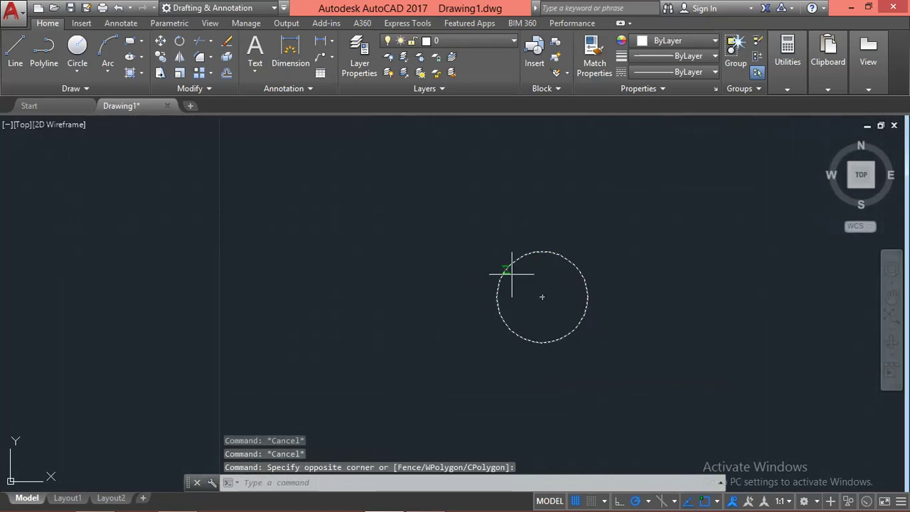
pyautogui.press('Return')
pyautogui.click(542, 294)
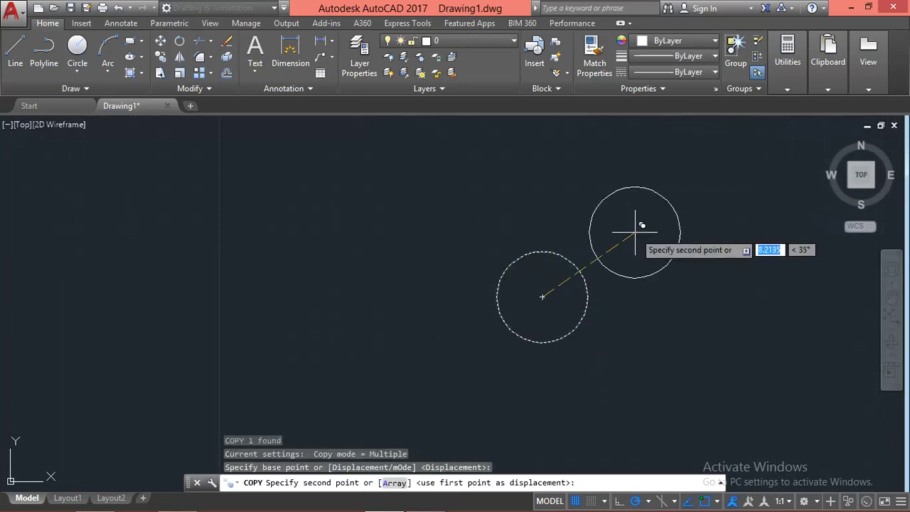
pyautogui.press('Escape')
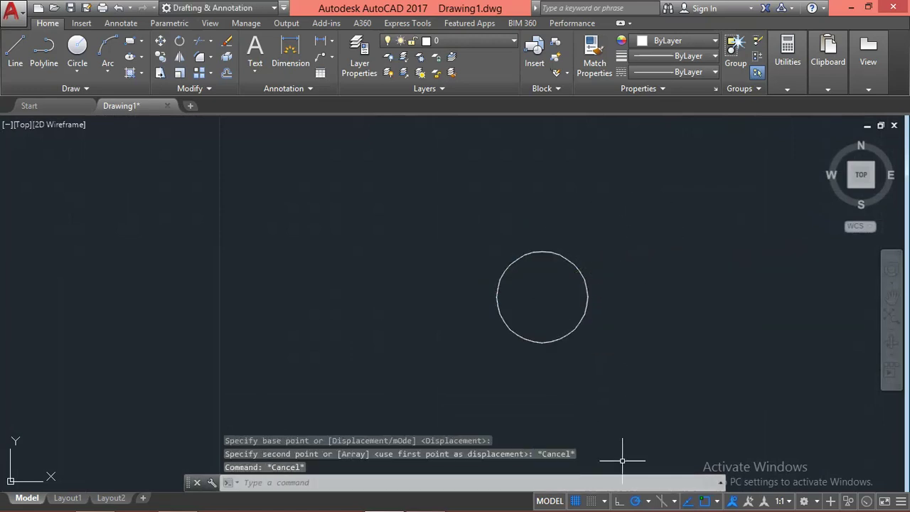
pyautogui.rightClick(636, 502)
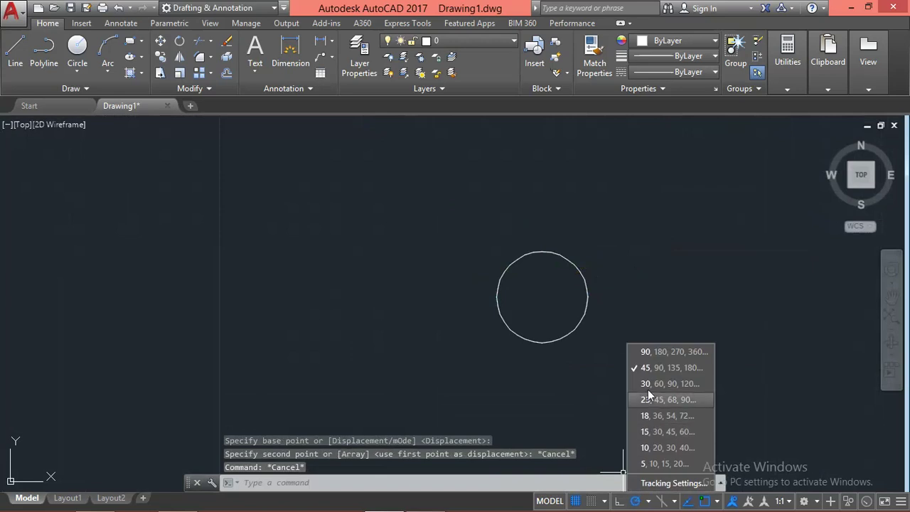
pyautogui.press('Escape')
# Copy the ball circle from its centre diagonally up-right at 45°, touching the original.
pyautogui.click(613, 260)
pyautogui.click(572, 303)
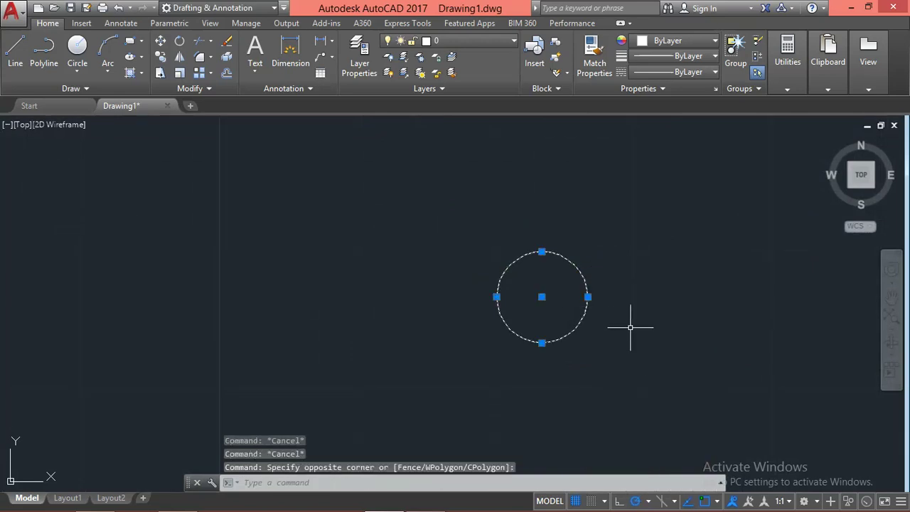
pyautogui.write('cp')
pyautogui.press('Return')
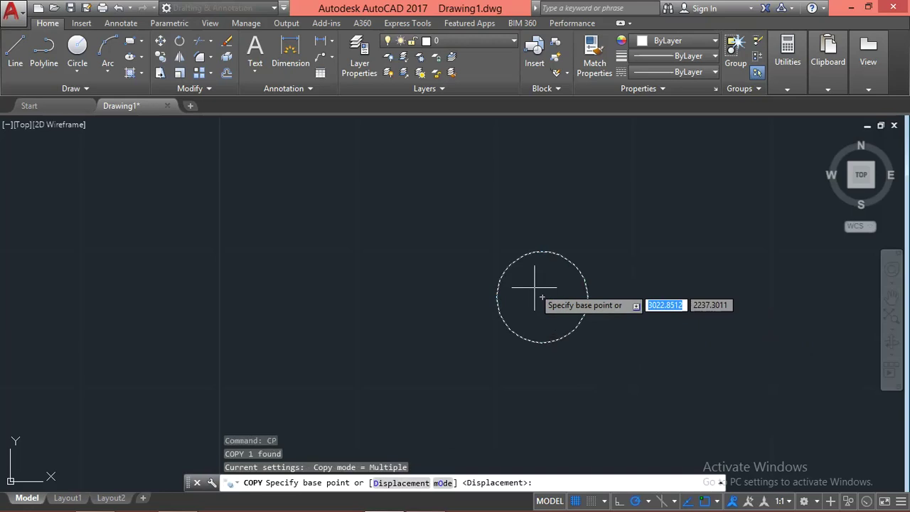
pyautogui.click(542, 296)
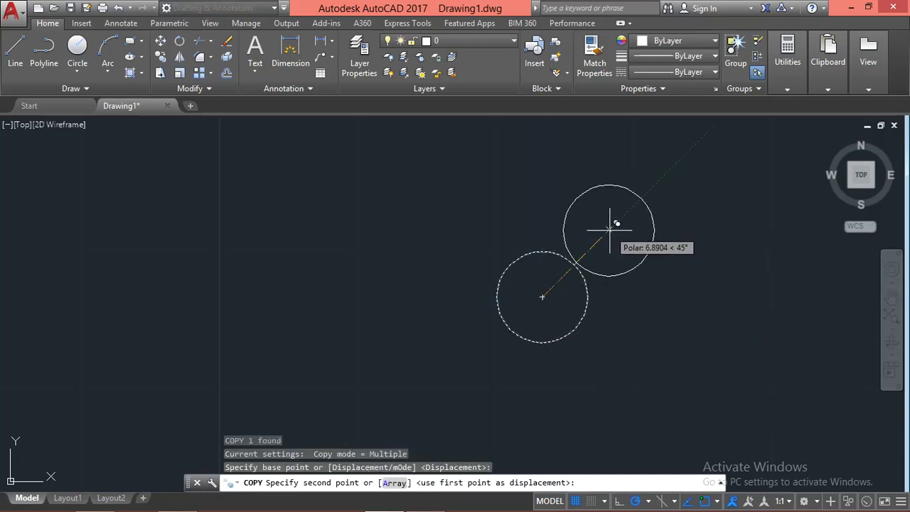
pyautogui.click(610, 229)
pyautogui.press('Escape')
pyautogui.scroll(-6, 583, 378)
pyautogui.scroll(4, 573, 309)
pyautogui.press('Escape')
# Try mirroring the upper circle across a horizontal line through the lower circle's centre, then cancel.
pyautogui.click(587, 186)
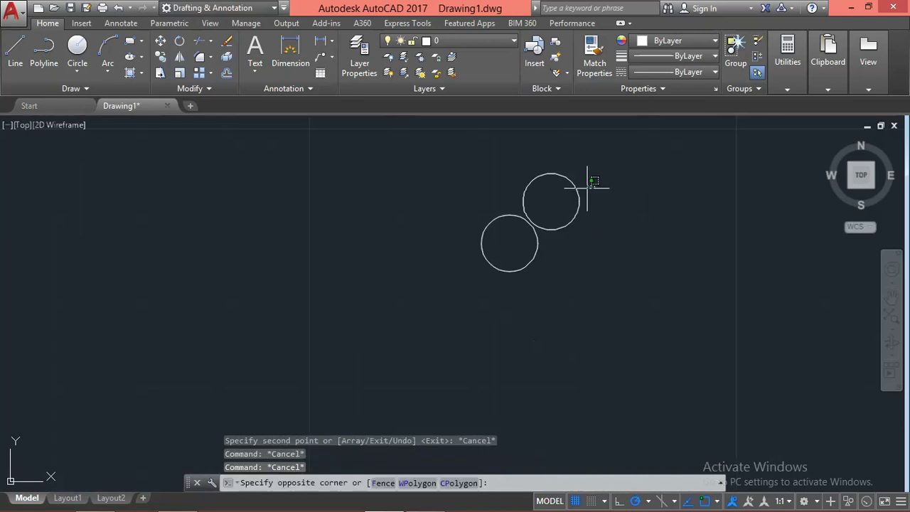
pyautogui.click(576, 205)
pyautogui.write('i')
pyautogui.press('Return')
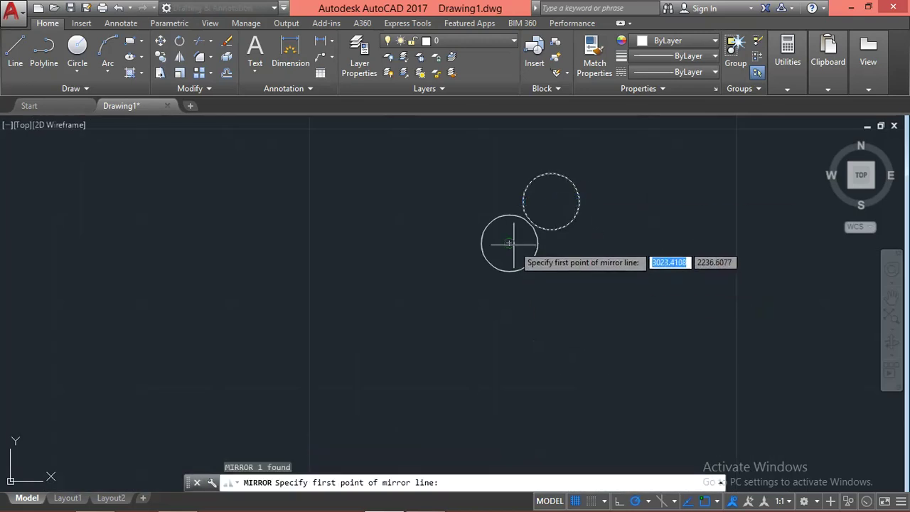
pyautogui.click(509, 243)
pyautogui.click(641, 243)
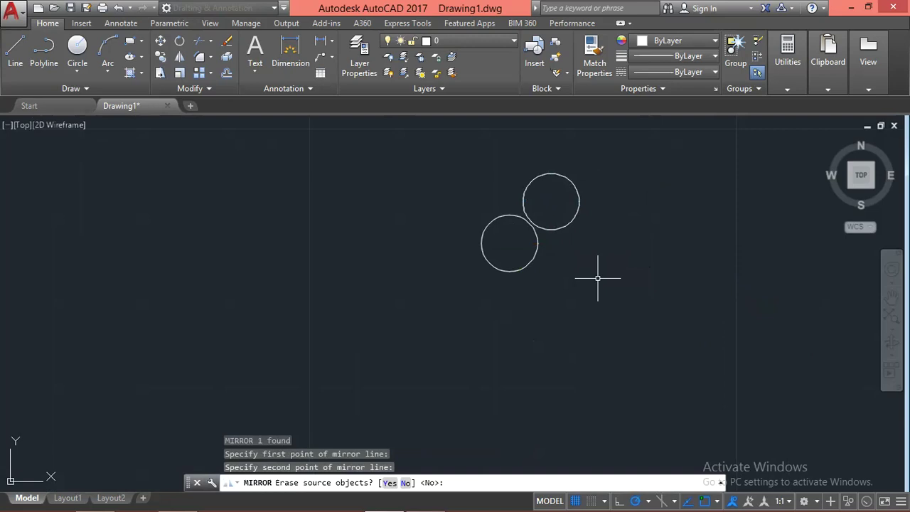
pyautogui.press('Escape')
pyautogui.scroll(-5, 600, 278)
pyautogui.scroll(5, 576, 321)
pyautogui.press('Escape')
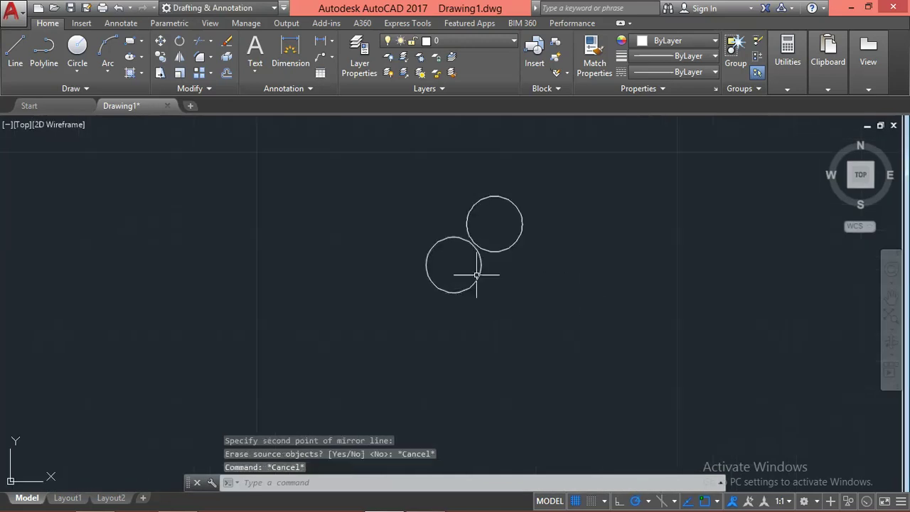
pyautogui.scroll(-5, 549, 412)
pyautogui.scroll(-3, 548, 396)
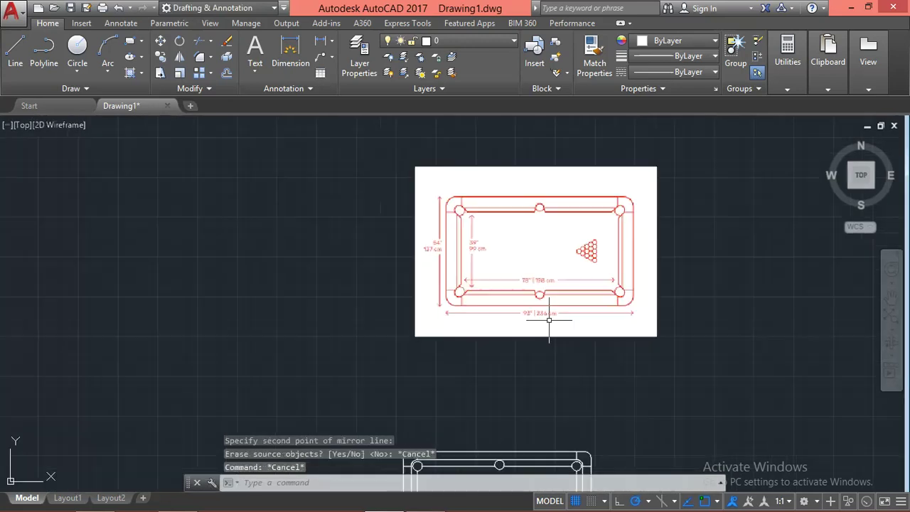
# Bring the two ball circles to screen centre and select the upper circle.
pyautogui.scroll(3, 548, 319)
pyautogui.scroll(-6, 551, 313)
pyautogui.scroll(5, 540, 323)
pyautogui.scroll(4, 594, 256)
pyautogui.moveTo(716, 183)
pyautogui.mouseDown(button='middle')
pyautogui.moveTo(604, 270)
pyautogui.moveTo(490, 310)
pyautogui.mouseUp(button='middle')
pyautogui.click(539, 256)
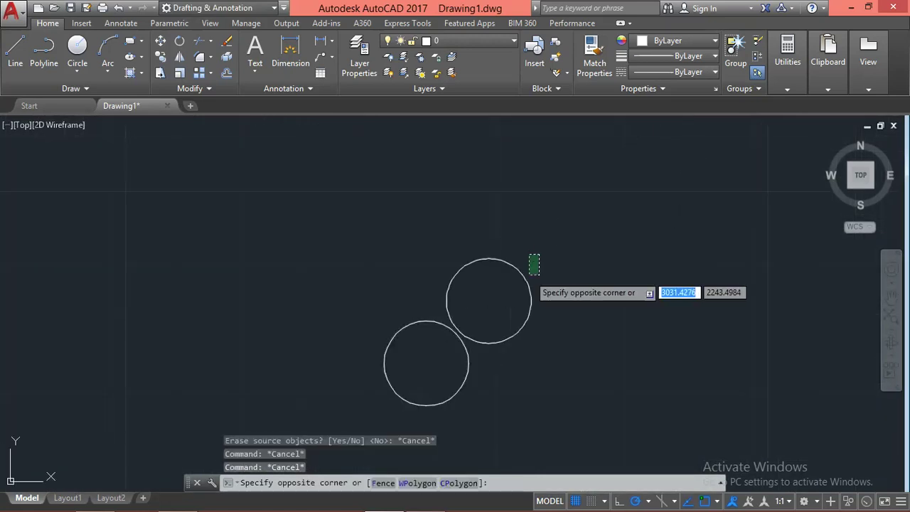
pyautogui.click(530, 281)
pyautogui.click(555, 261)
pyautogui.click(535, 285)
pyautogui.click(542, 278)
pyautogui.click(521, 292)
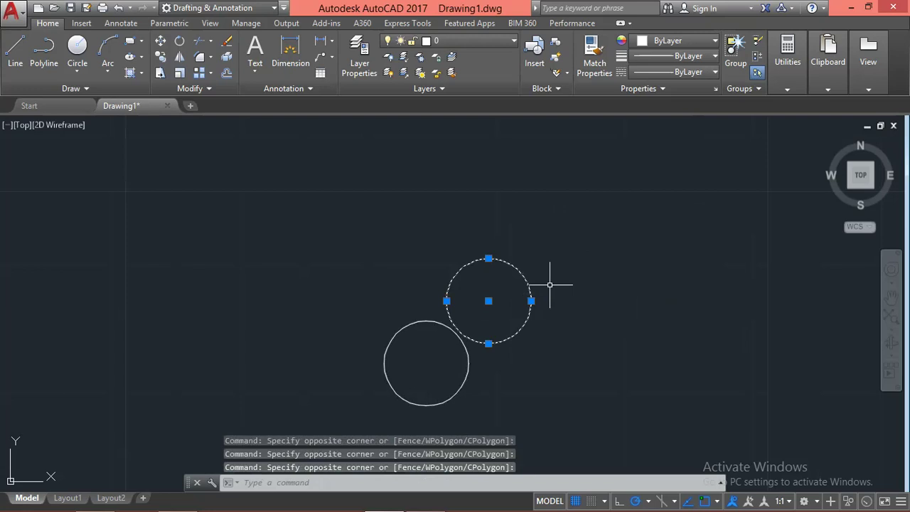
pyautogui.write('mo')
pyautogui.press('Escape')
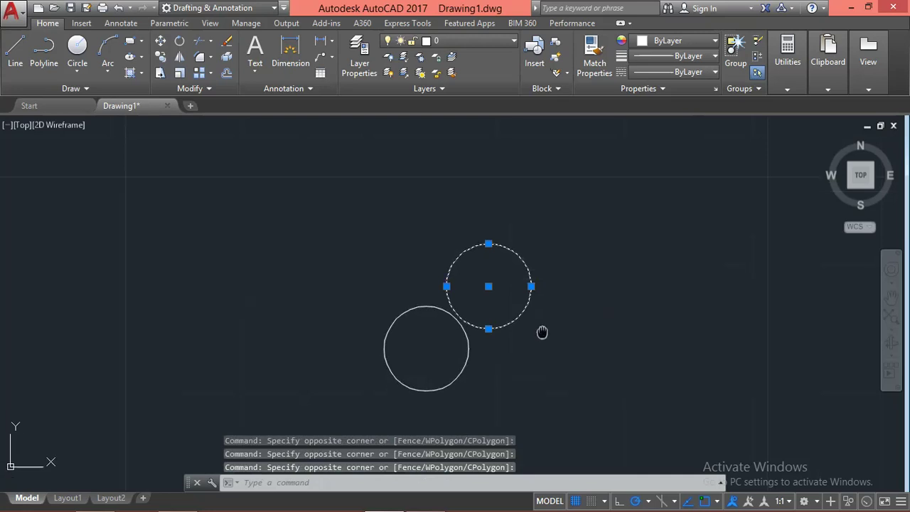
# Move the upper circle from its centre down-right along the 315° polar track.
pyautogui.moveTo(541, 330); pyautogui.dragTo(543, 285, button='middle')
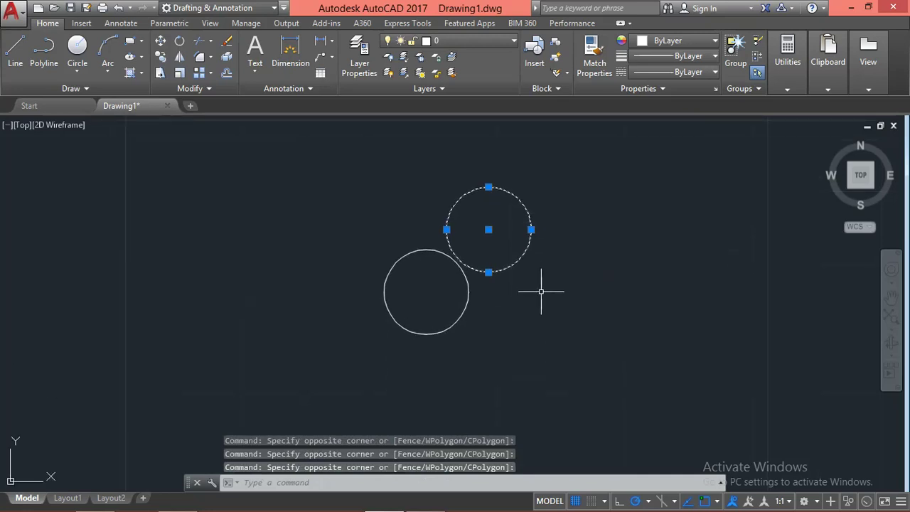
pyautogui.write('m')
pyautogui.press('Return')
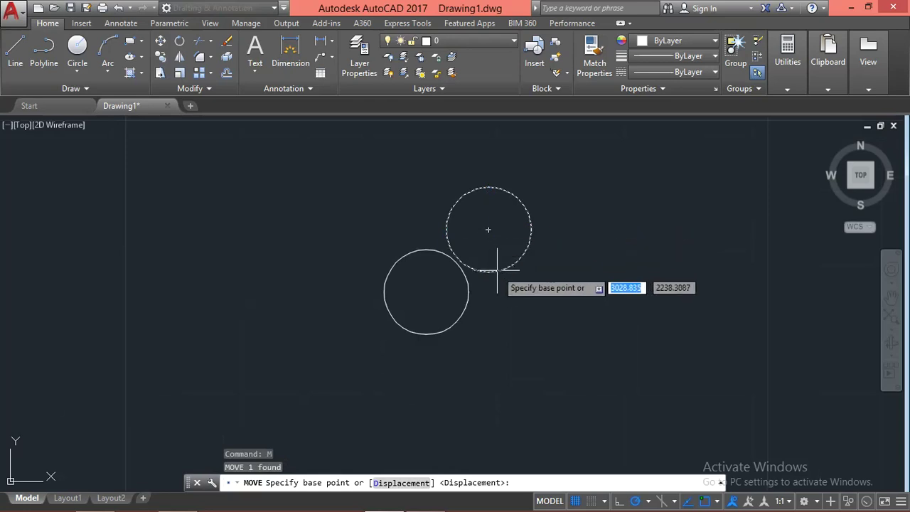
pyautogui.click(487, 230)
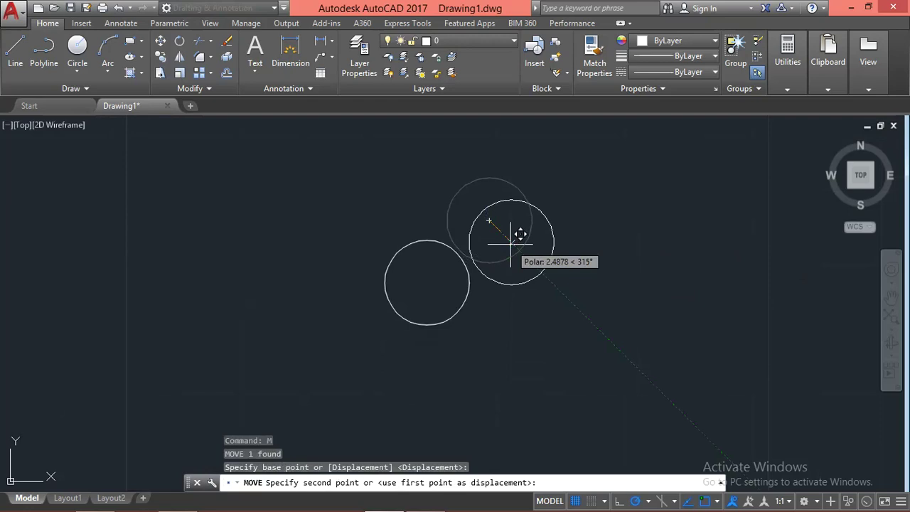
pyautogui.click(512, 239)
pyautogui.press('Escape')
pyautogui.scroll(3, 487, 274)
pyautogui.press('Escape')
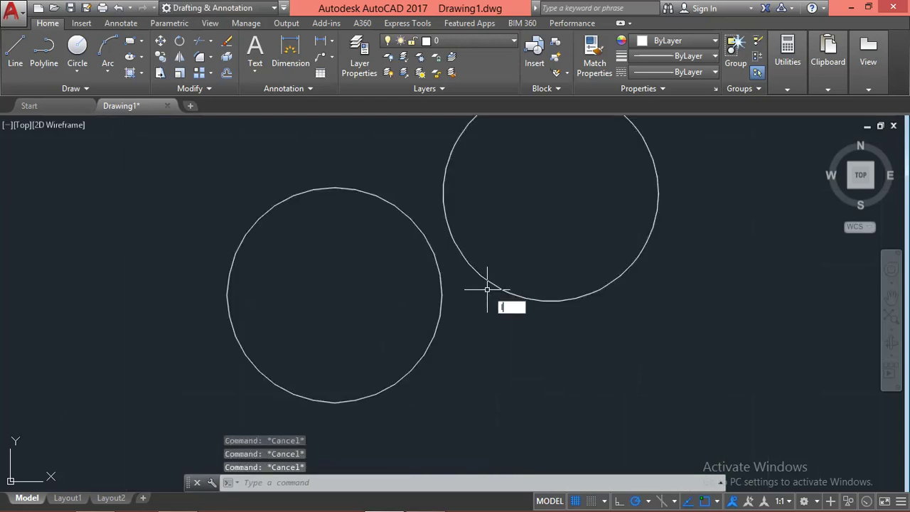
pyautogui.press('Return')
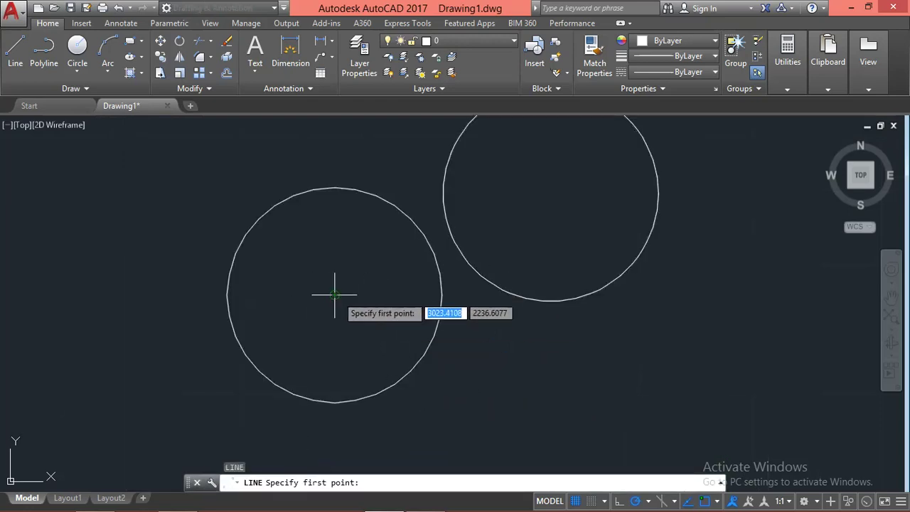
# Draw a horizontal guide line rightward from the left circle's centre.
pyautogui.click(335, 294)
pyautogui.click(786, 295)
pyautogui.press('Escape')
# Attempt to move the upper-right circle from its bottom point, then cancel.
pyautogui.click(665, 171)
pyautogui.click(594, 194)
pyautogui.press('Return')
pyautogui.scroll(3, 574, 294)
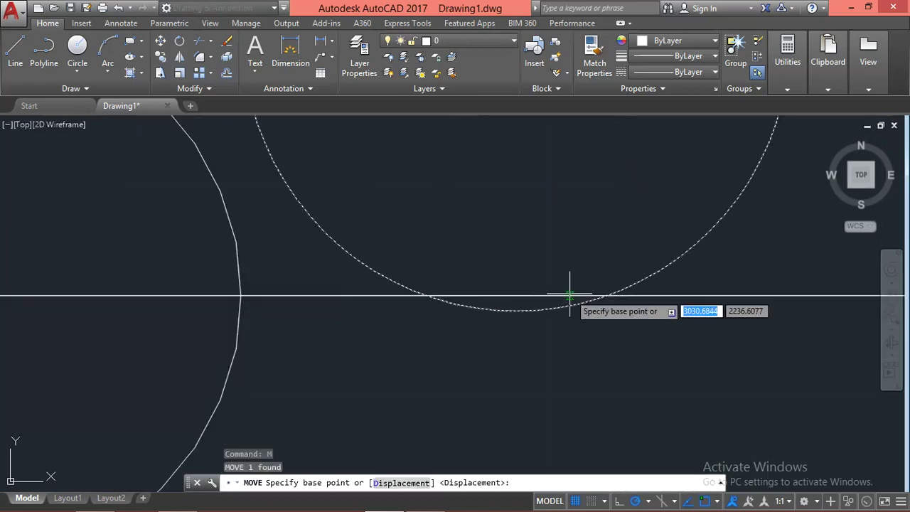
pyautogui.click(517, 311)
pyautogui.press('Escape')
pyautogui.scroll(-5, 509, 301)
pyautogui.press('Escape')
# Reselect the upper circle and retry the move from its bottom edge, then cancel.
pyautogui.scroll(2, 549, 270)
pyautogui.click(540, 206)
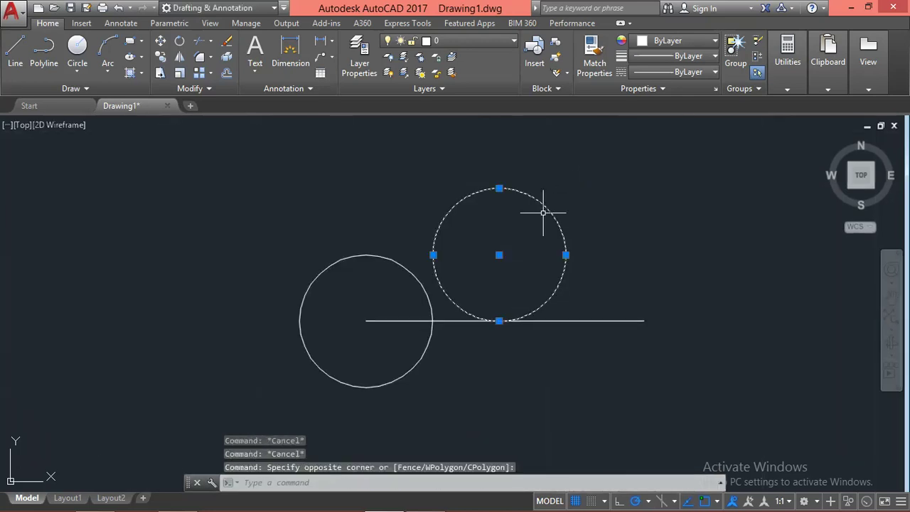
pyautogui.scroll(4, 517, 277)
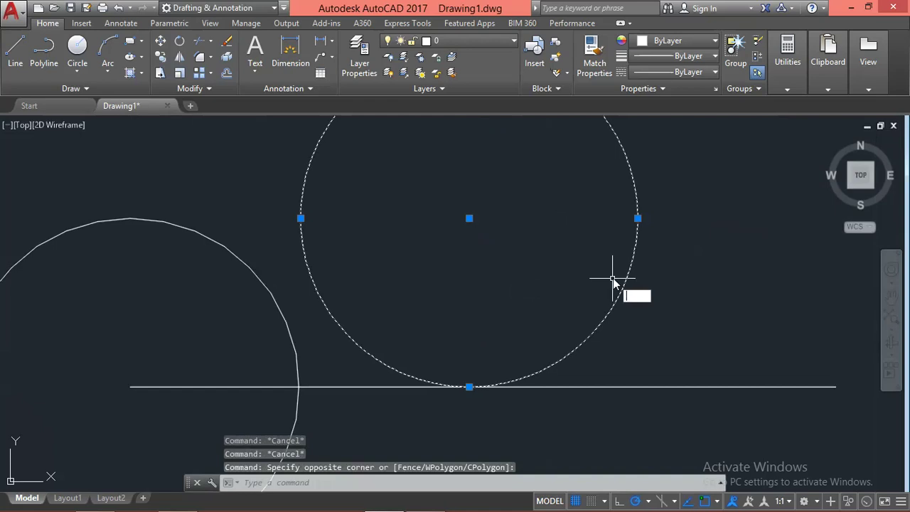
pyautogui.write('m')
pyautogui.press('Return')
pyautogui.click(711, 305)
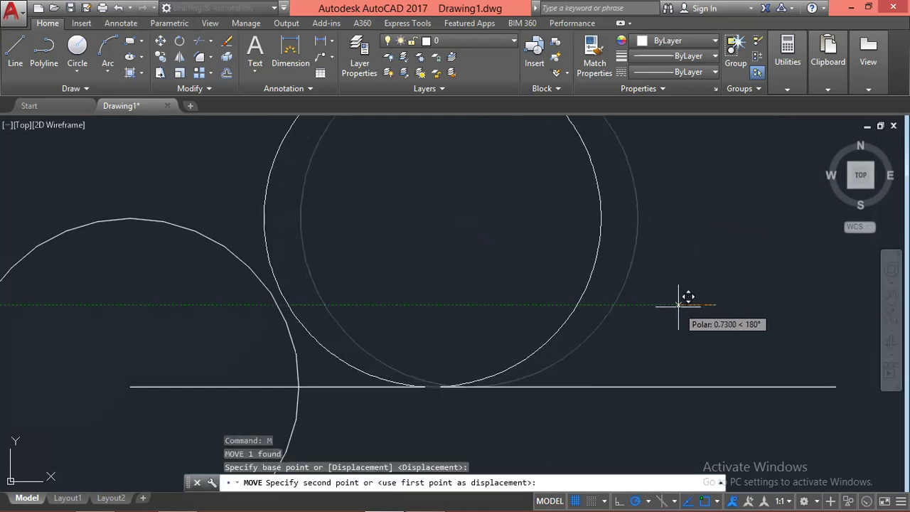
pyautogui.press('Escape')
pyautogui.scroll(-6, 679, 298)
pyautogui.press('Escape')
# Mirror the upper circle across the horizontal line, keeping the original.
pyautogui.click(687, 252)
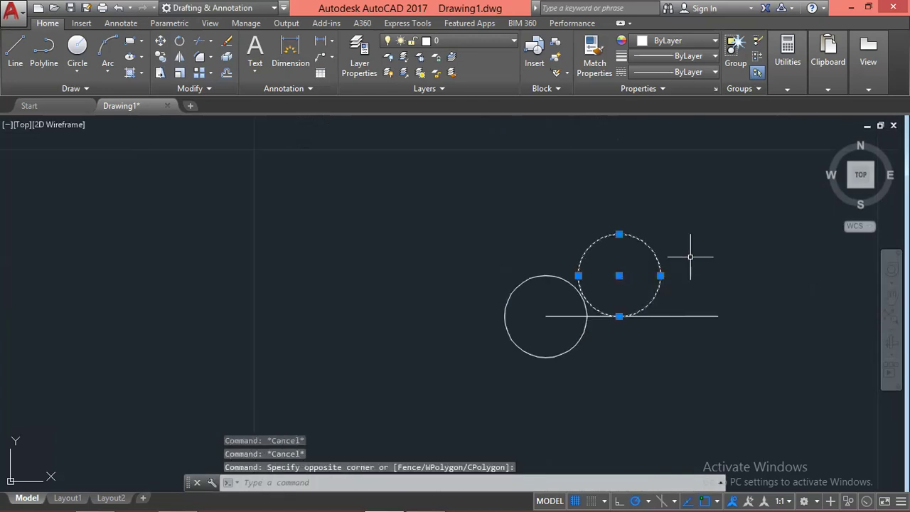
pyautogui.write('mi')
pyautogui.press('Return')
pyautogui.click(714, 317)
pyautogui.click(835, 317)
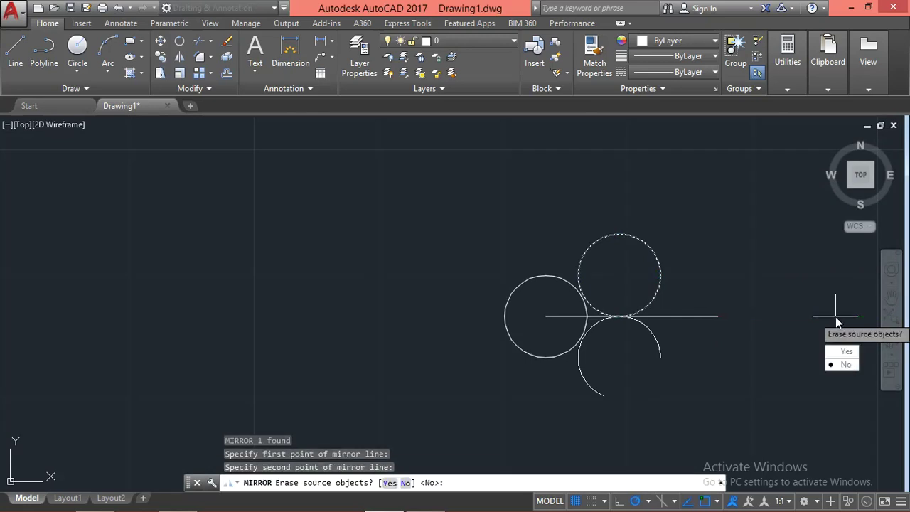
pyautogui.press('Return')
pyautogui.press('Escape')
# Select the guide line, then try moving the lower circle and cancel.
pyautogui.click(632, 317)
pyautogui.scroll(2, 632, 316)
pyautogui.scroll(2, 606, 320)
pyautogui.scroll(2, 608, 256)
pyautogui.press('Escape')
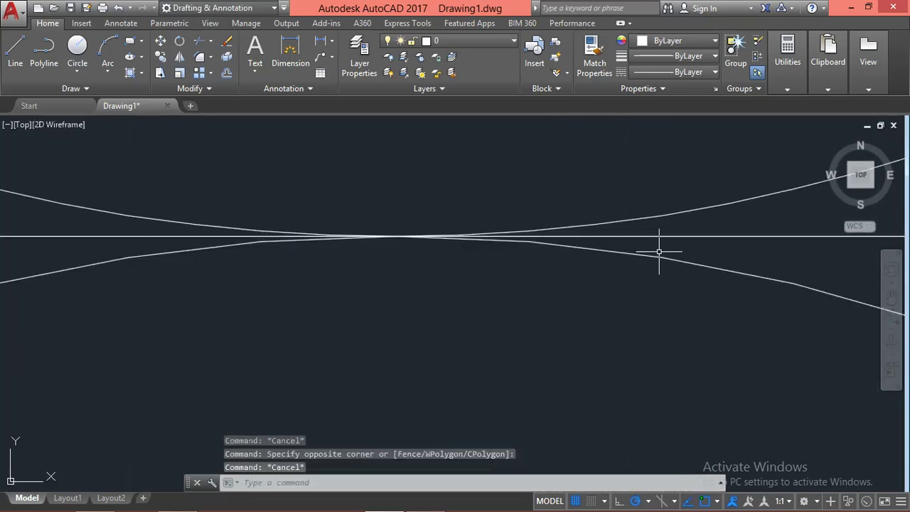
pyautogui.click(652, 259)
pyautogui.write('m')
pyautogui.press('Return')
pyautogui.click(605, 283)
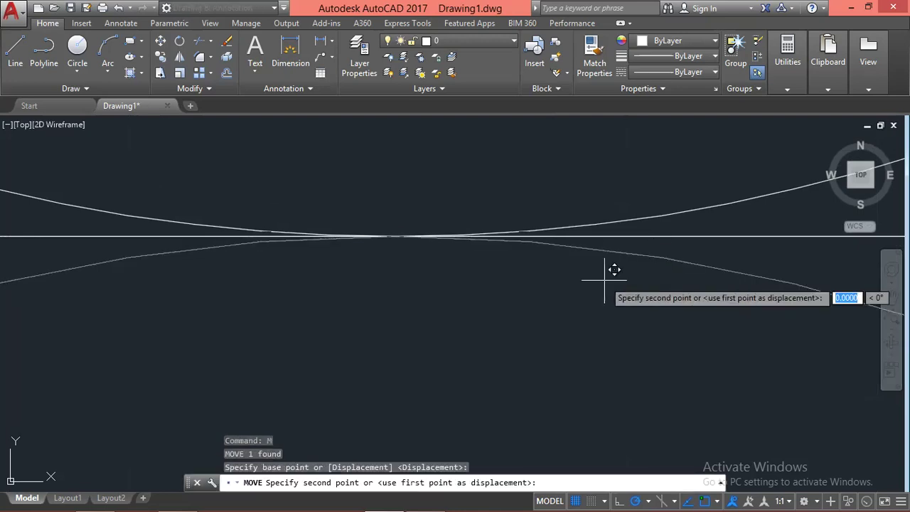
pyautogui.press('Escape')
pyautogui.scroll(-2, 604, 278)
# Erase the horizontal guide line and bring the three circles into view.
pyautogui.click(665, 254)
pyautogui.write('e')
pyautogui.press('Return')
pyautogui.press('Escape')
pyautogui.scroll(-10, 573, 272)
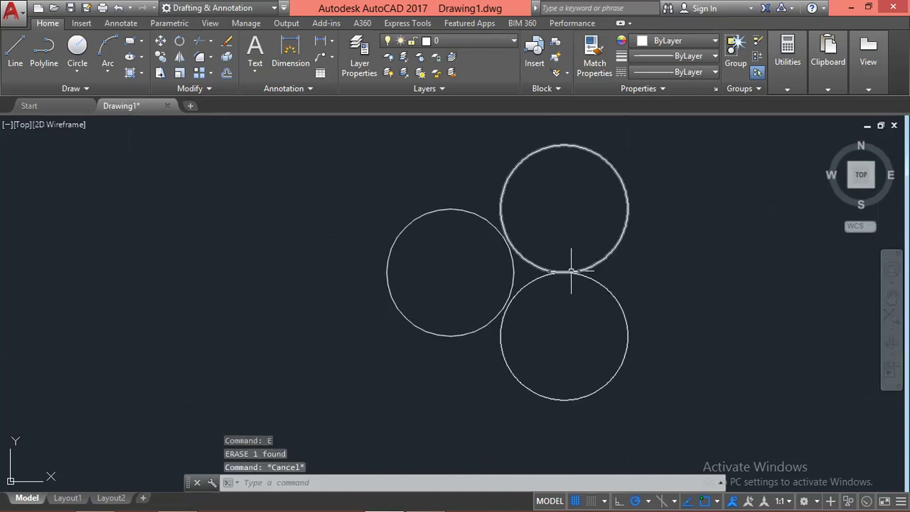
pyautogui.press('Escape')
pyautogui.scroll(-5, 638, 332)
pyautogui.moveTo(680, 366); pyautogui.dragTo(630, 328, button='middle')
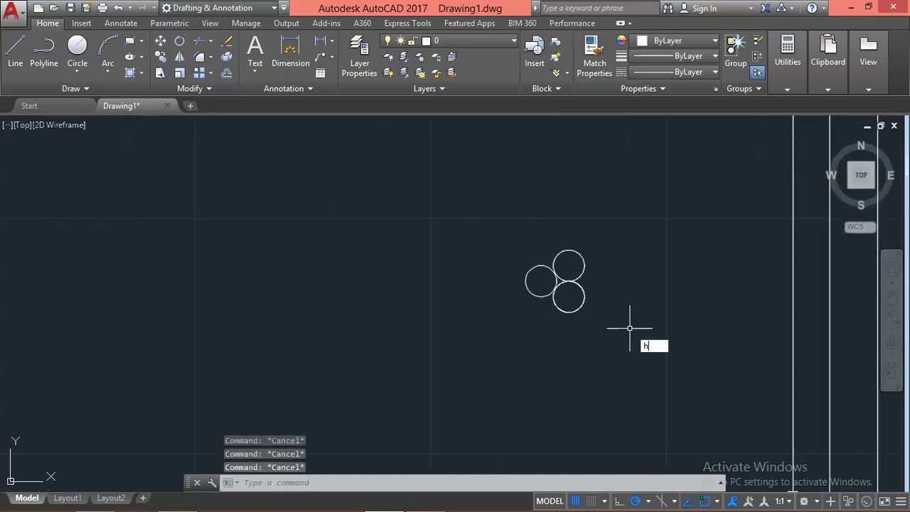
# Start HATCH and set the SOLID pattern with Red colour.
pyautogui.write('h')
pyautogui.press('Return')
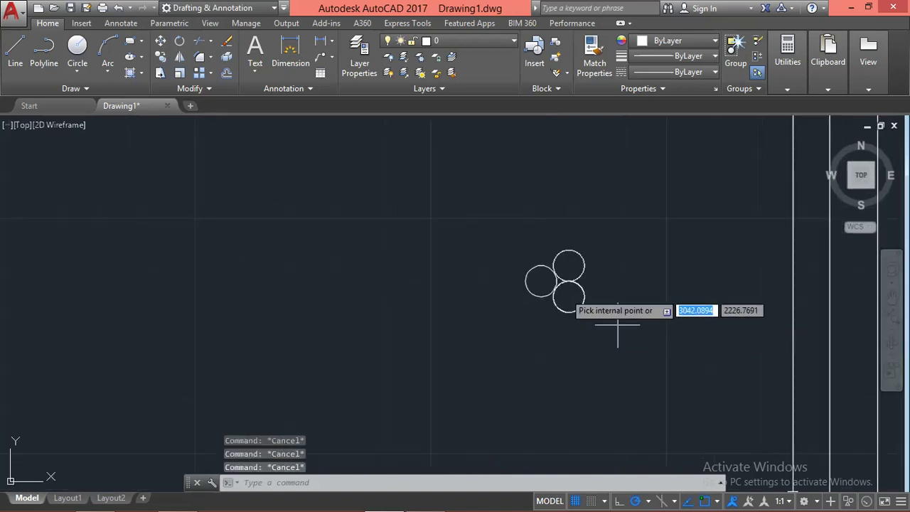
pyautogui.scroll(5, 535, 274)
pyautogui.scroll(4, 544, 278)
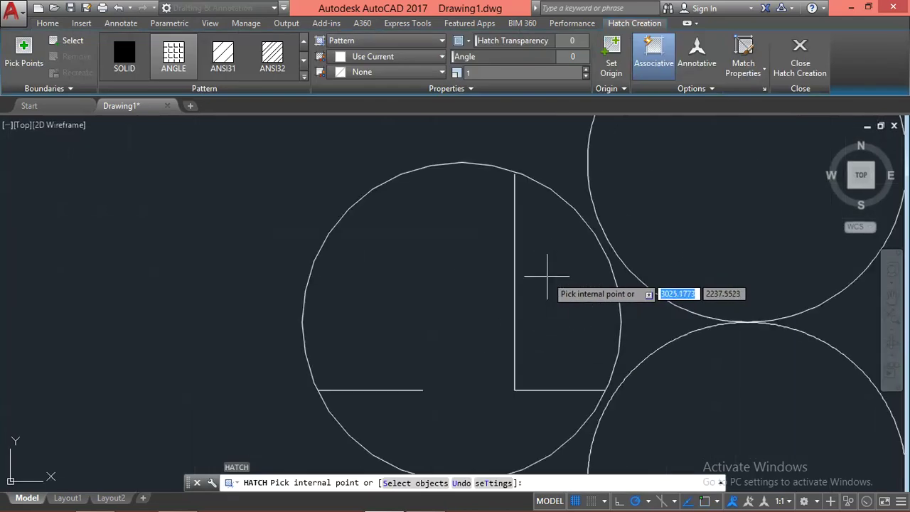
pyautogui.click(120, 56)
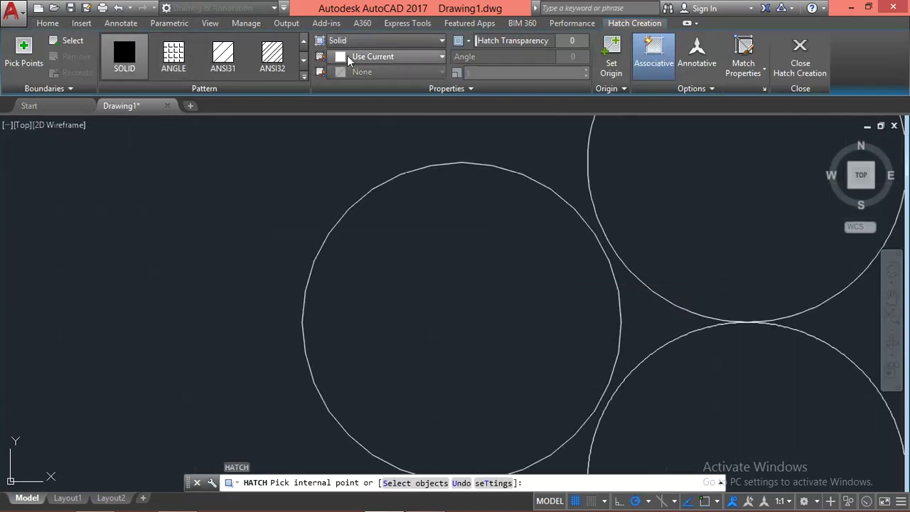
pyautogui.click(398, 40)
pyautogui.click(394, 57)
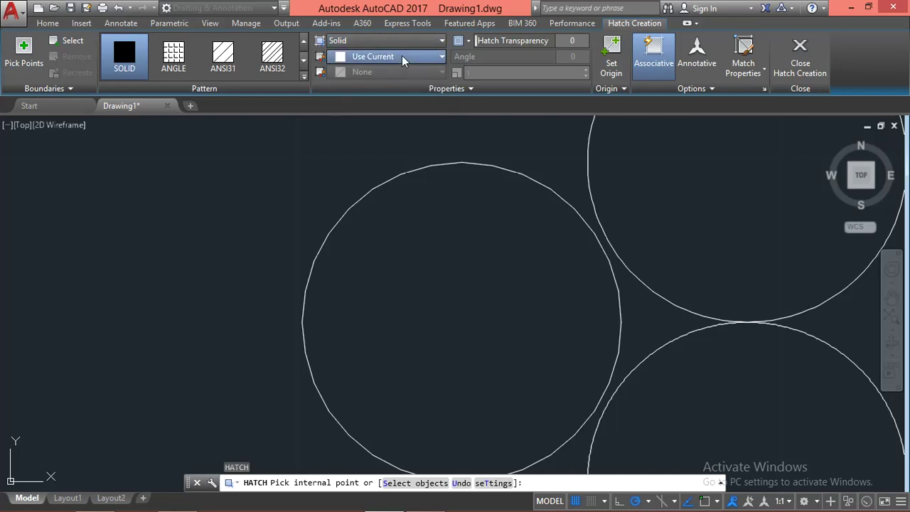
pyautogui.click(402, 56)
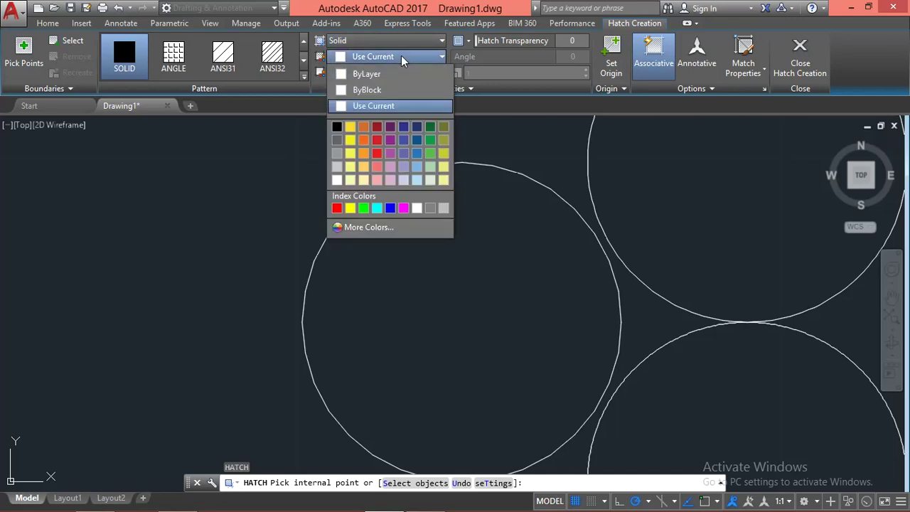
pyautogui.click(337, 208)
# Fill the top circle red, then undo it and cancel a stray move.
pyautogui.scroll(-6, 552, 302)
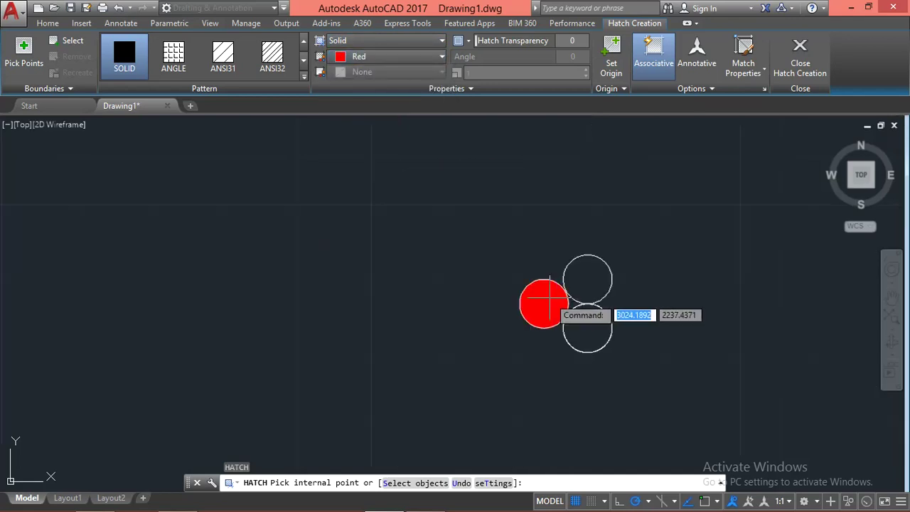
pyautogui.click(544, 305)
pyautogui.click(587, 278)
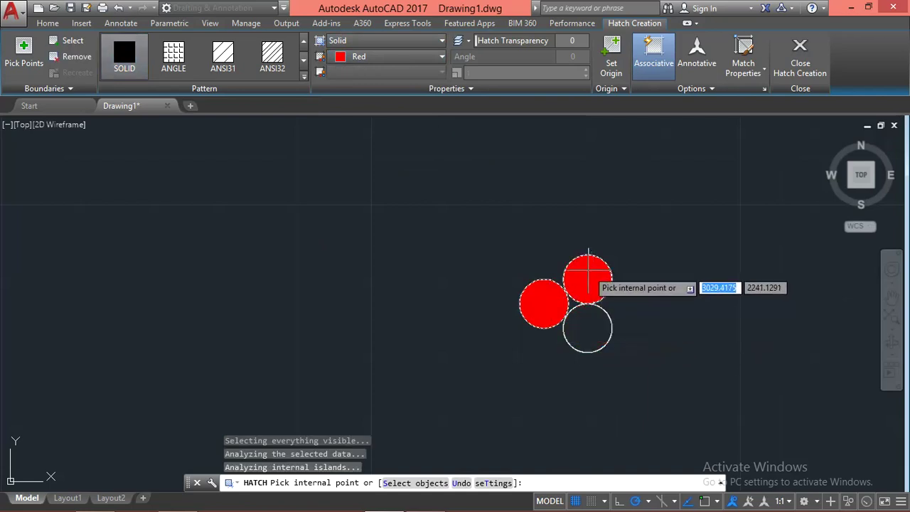
pyautogui.hotkey('ctrl', 'z')
pyautogui.press('Escape')
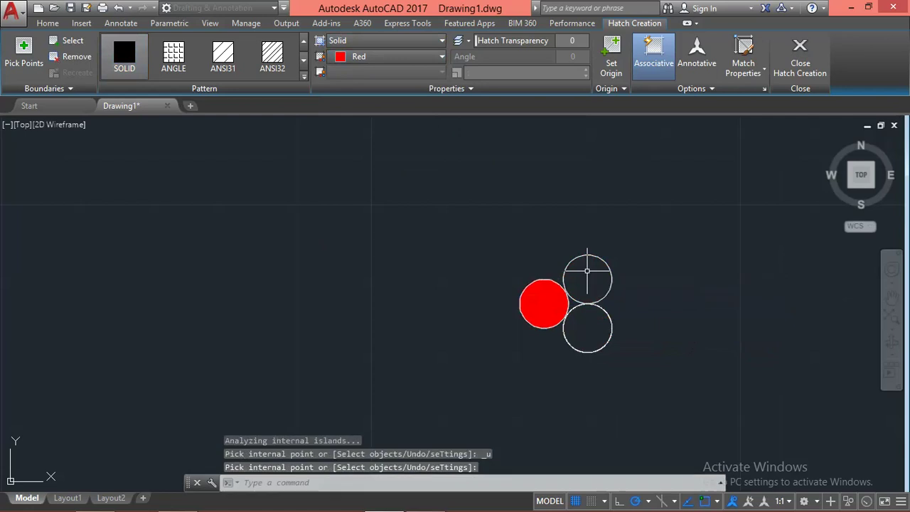
pyautogui.scroll(2, 589, 288)
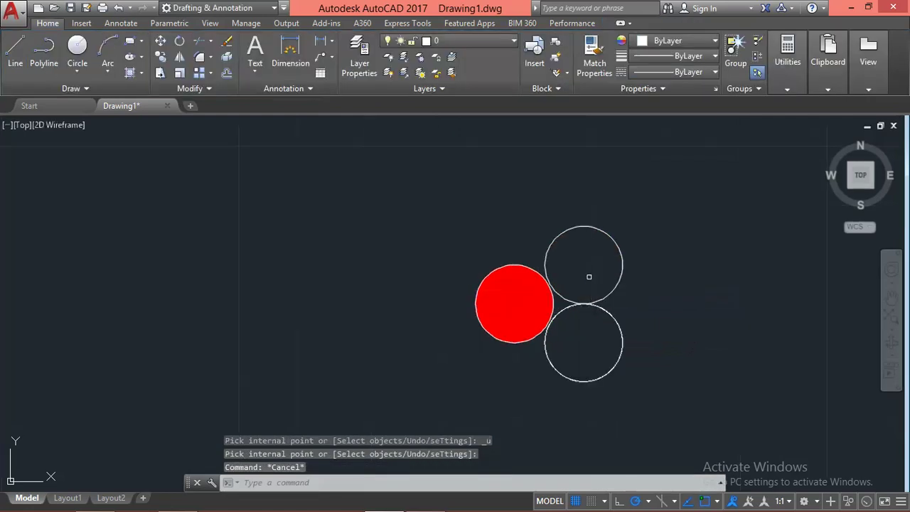
pyautogui.press('Return')
pyautogui.press('Escape')
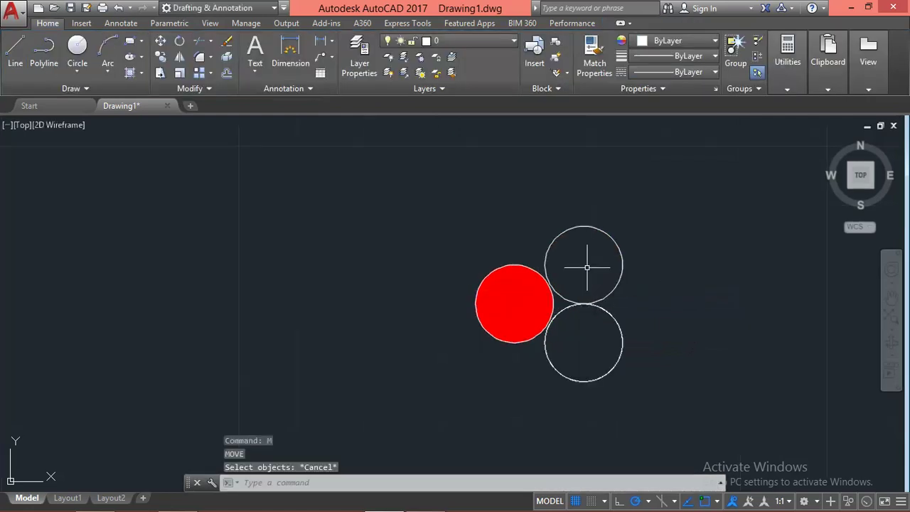
# Re-run HATCH to fill the top and bottom circles solid red.
pyautogui.write('h')
pyautogui.press('Return')
pyautogui.click(588, 269)
pyautogui.press('Escape')
pyautogui.write('h')
pyautogui.press('Return')
pyautogui.click(588, 337)
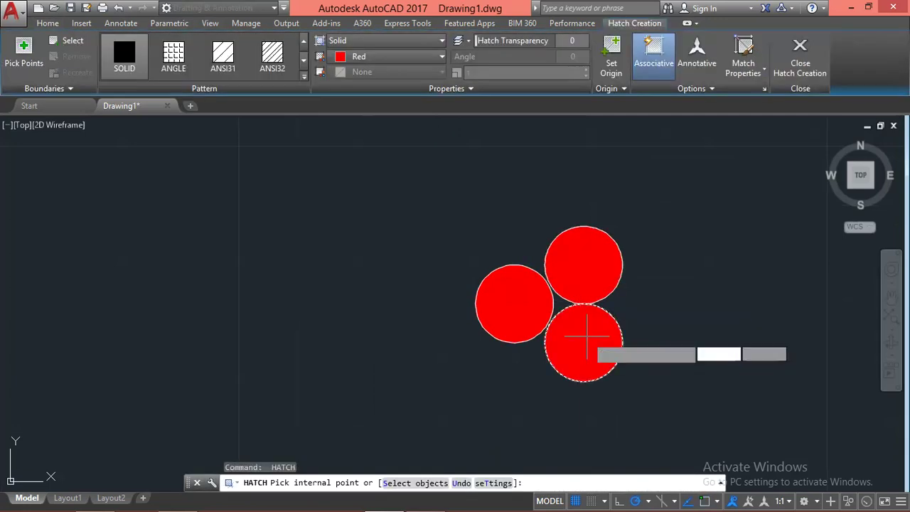
pyautogui.press('Escape')
pyautogui.scroll(-9, 585, 332)
# Select the top and left balls for copying, then cancel the copy.
pyautogui.scroll(5, 572, 333)
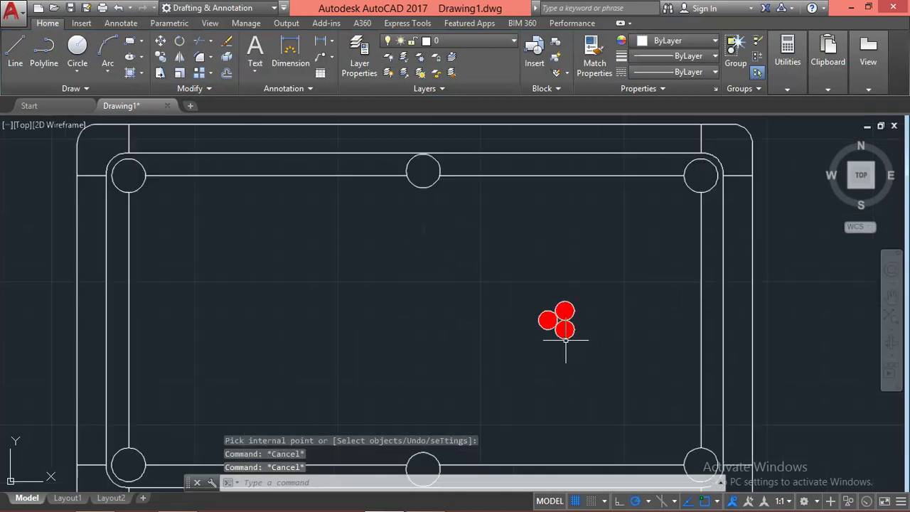
pyautogui.scroll(4, 581, 254)
pyautogui.click(576, 301)
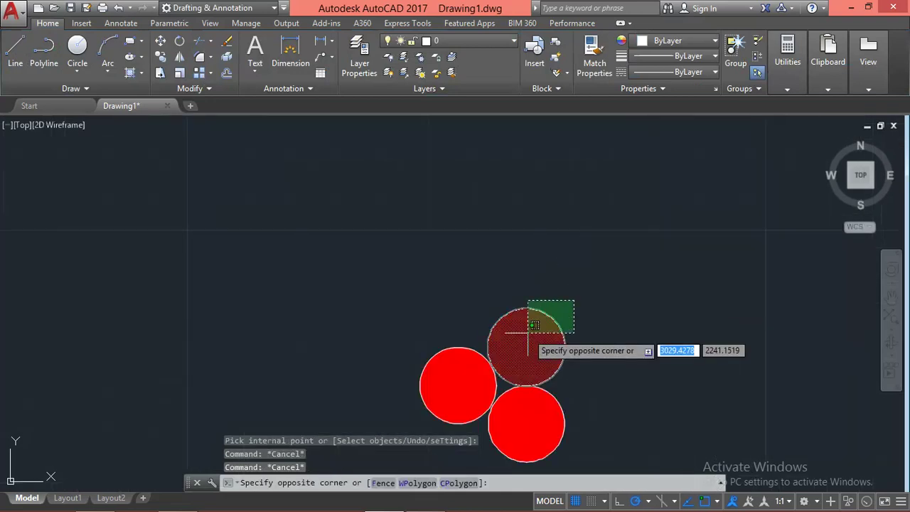
pyautogui.click(531, 328)
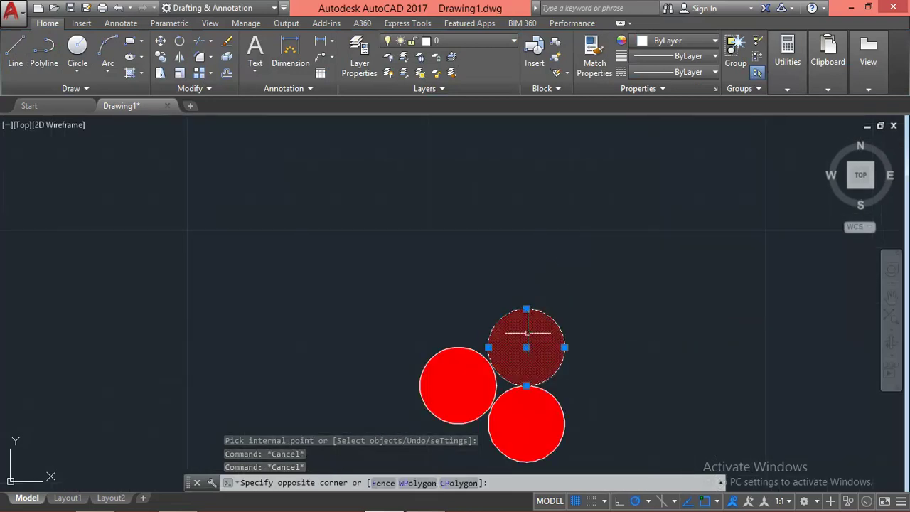
pyautogui.click(443, 329)
pyautogui.click(430, 370)
pyautogui.write('p')
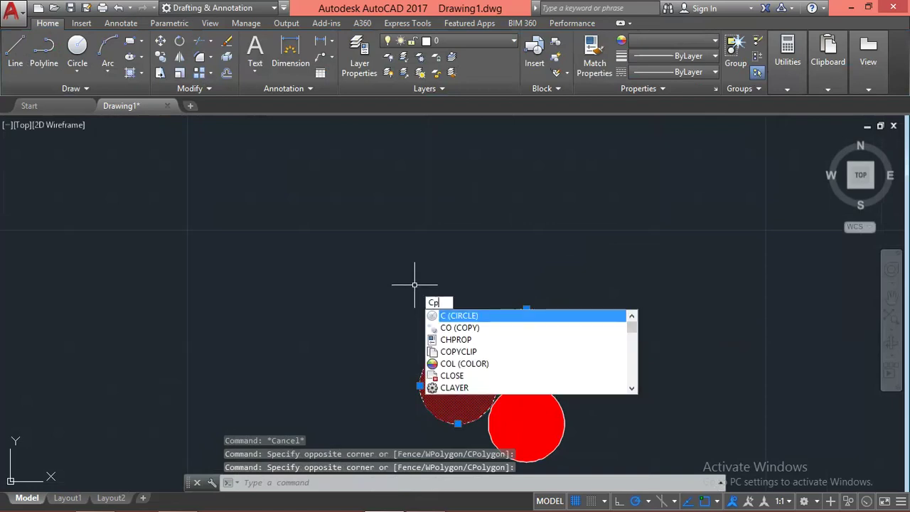
pyautogui.press('Return')
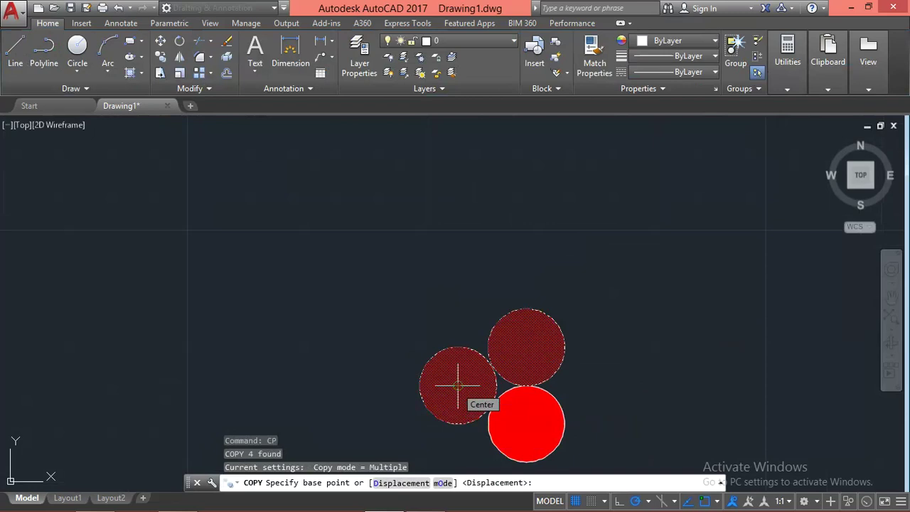
pyautogui.press('Escape')
# Copy the top ball twice up-right along the diagonal, based on the left ball's centre.
pyautogui.click(552, 278)
pyautogui.click(564, 293)
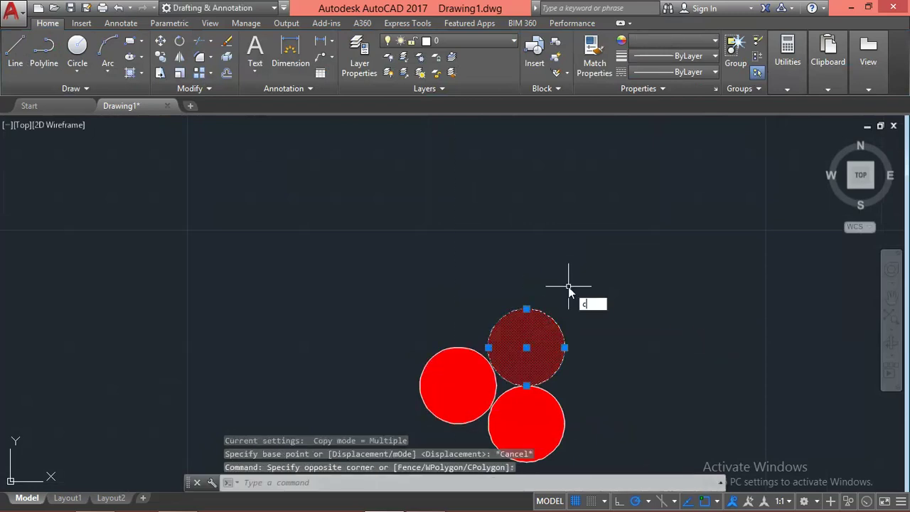
pyautogui.write('cp')
pyautogui.press('Return')
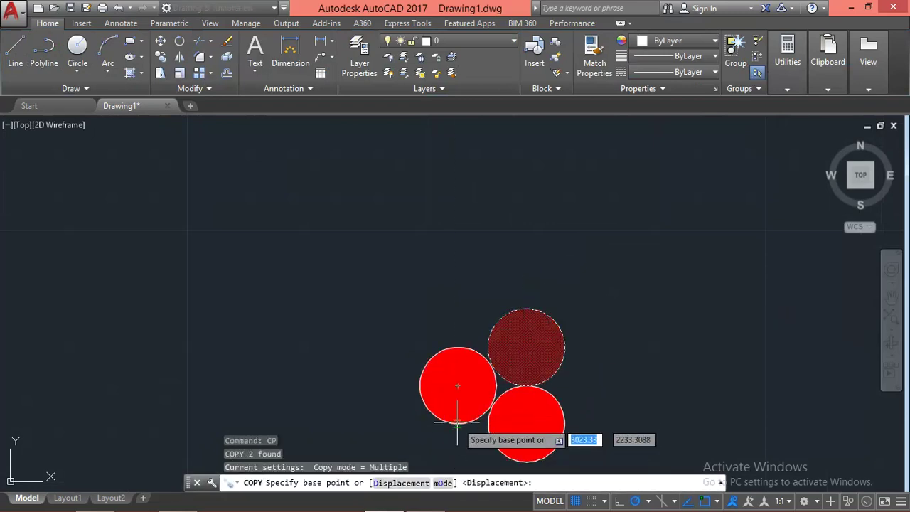
pyautogui.click(458, 386)
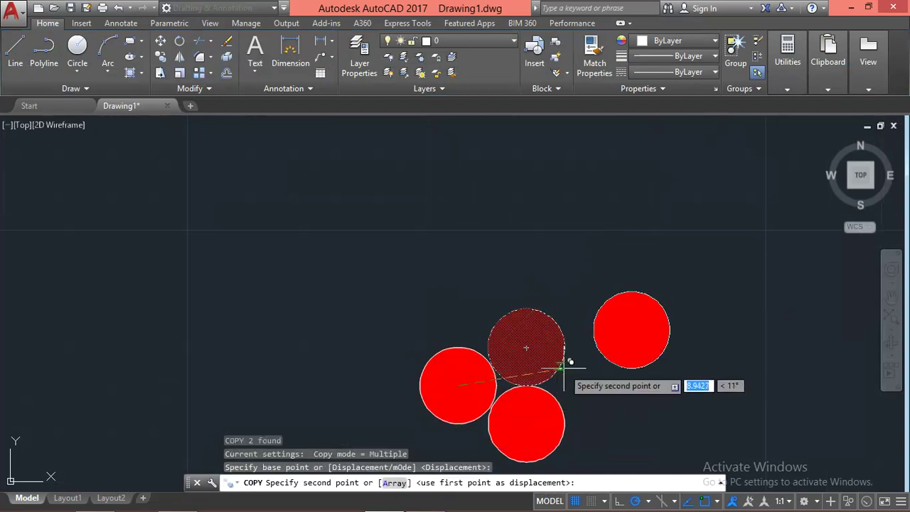
pyautogui.click(526, 348)
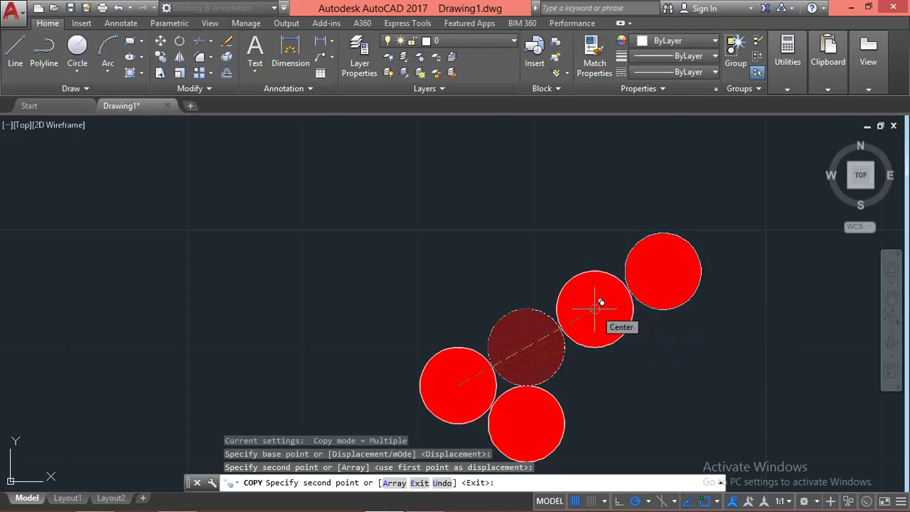
pyautogui.click(594, 307)
pyautogui.scroll(-8, 560, 318)
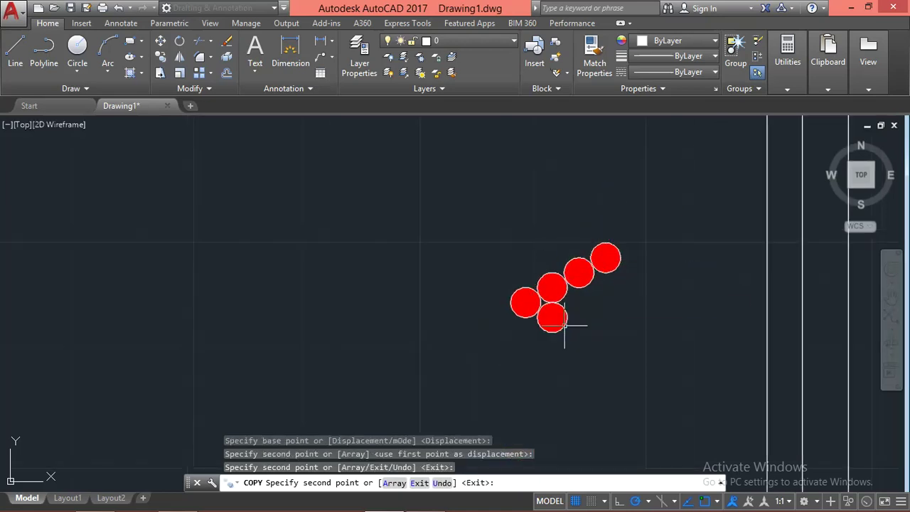
pyautogui.press('Escape')
# Select the top-right ball together with its red hatch.
pyautogui.scroll(-6, 556, 367)
pyautogui.scroll(5, 617, 193)
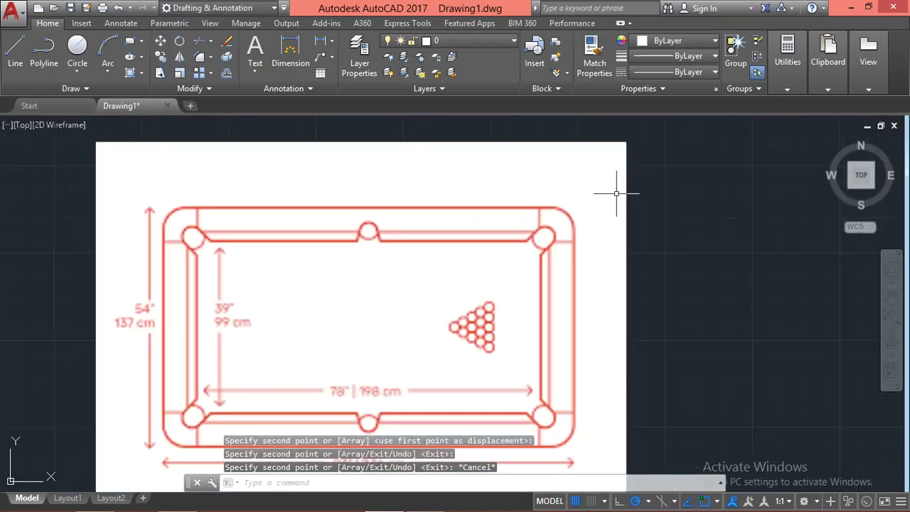
pyautogui.scroll(-2, 546, 340)
pyautogui.scroll(-6, 579, 244)
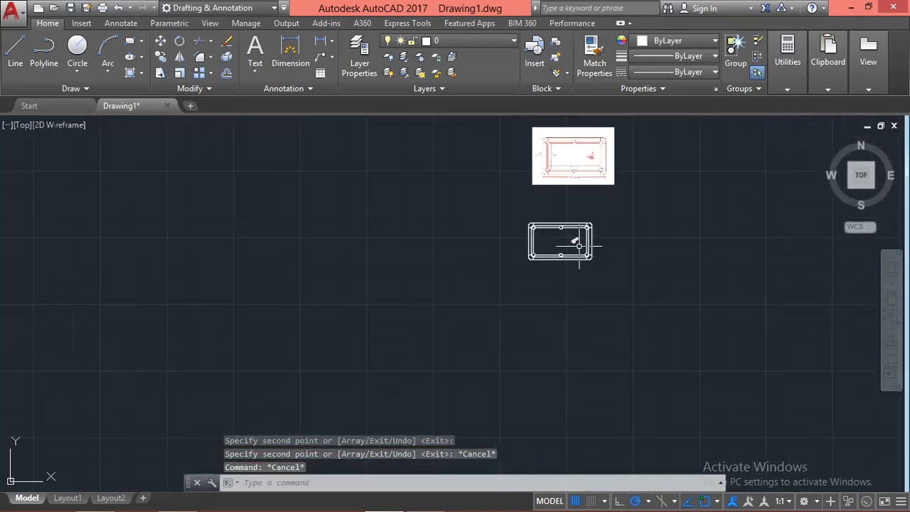
pyautogui.scroll(10, 569, 228)
pyautogui.scroll(5, 554, 200)
pyautogui.press('Escape')
pyautogui.moveTo(624, 153); pyautogui.dragTo(603, 194)
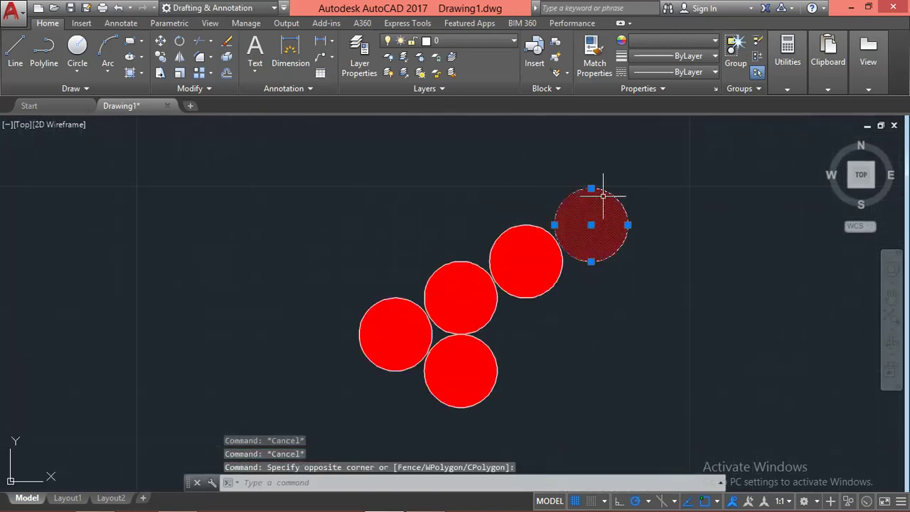
# Copy the top-right ball one more position up the diagonal.
pyautogui.write('p')
pyautogui.press('Return')
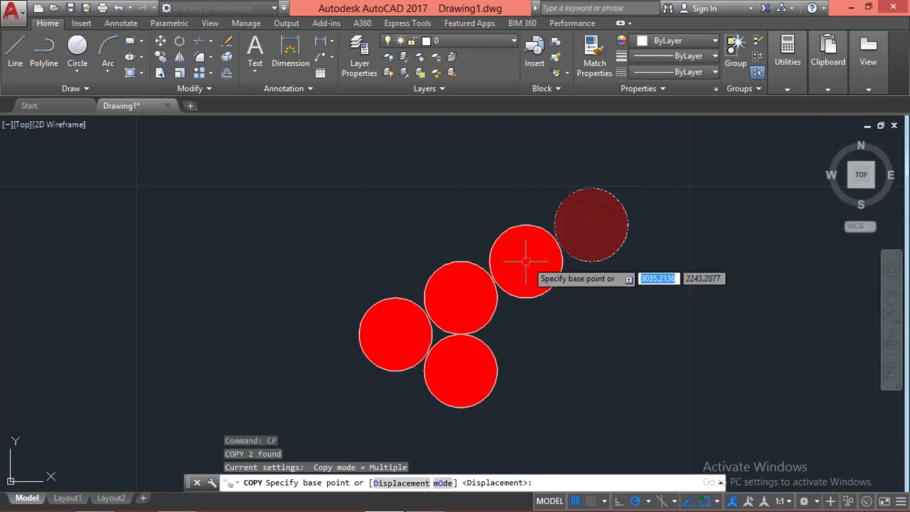
pyautogui.click(527, 262)
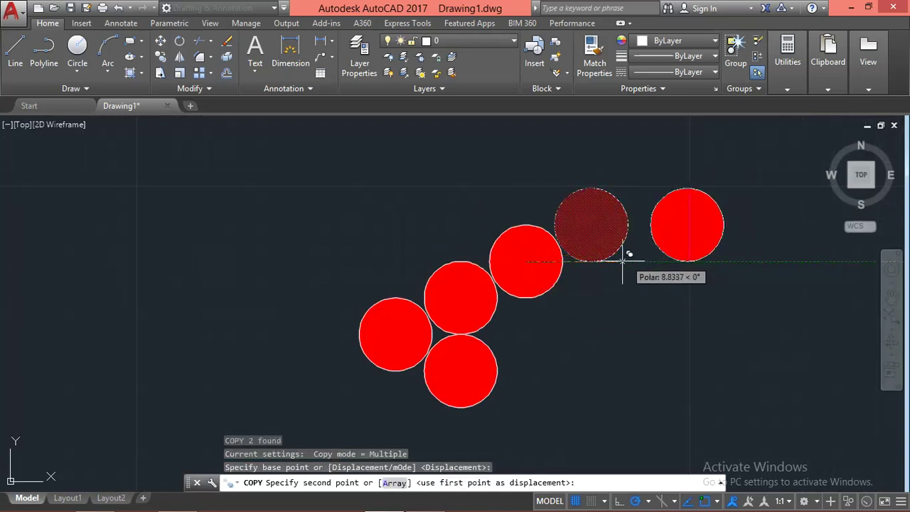
pyautogui.click(591, 225)
pyautogui.press('Escape')
pyautogui.scroll(-3, 524, 213)
pyautogui.scroll(3, 532, 209)
pyautogui.press('Escape')
pyautogui.press('Escape')
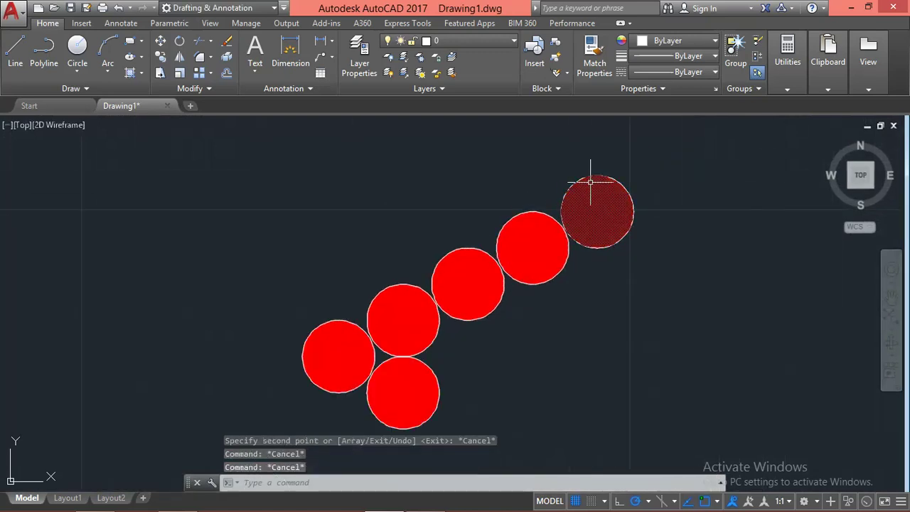
pyautogui.press('Escape')
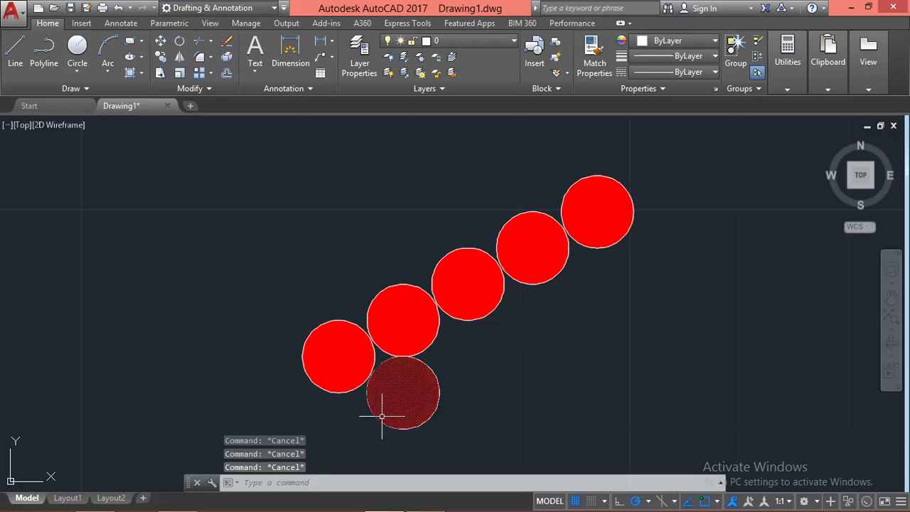
# Copy the bottom ball three times down-right along the lower diagonal.
pyautogui.moveTo(380, 417); pyautogui.dragTo(392, 371, button='middle')
pyautogui.click(471, 331)
pyautogui.click(436, 368)
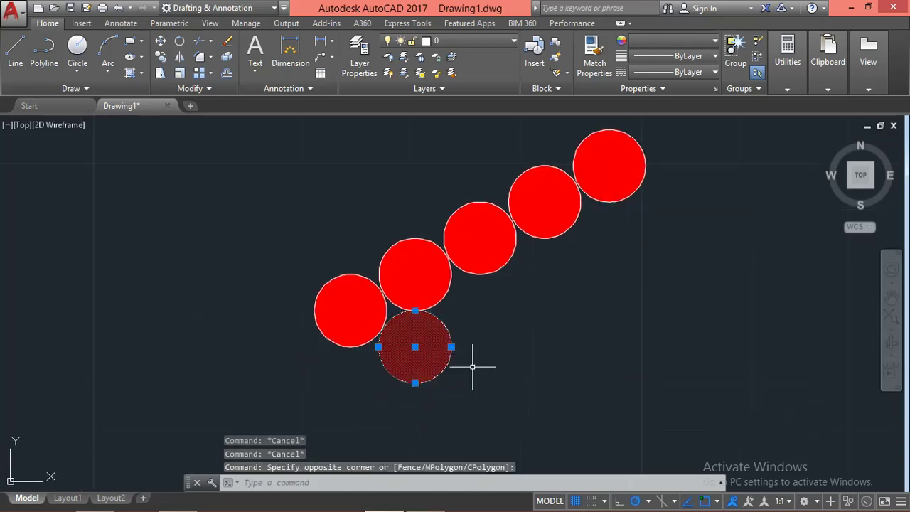
pyautogui.write('cp')
pyautogui.press('Return')
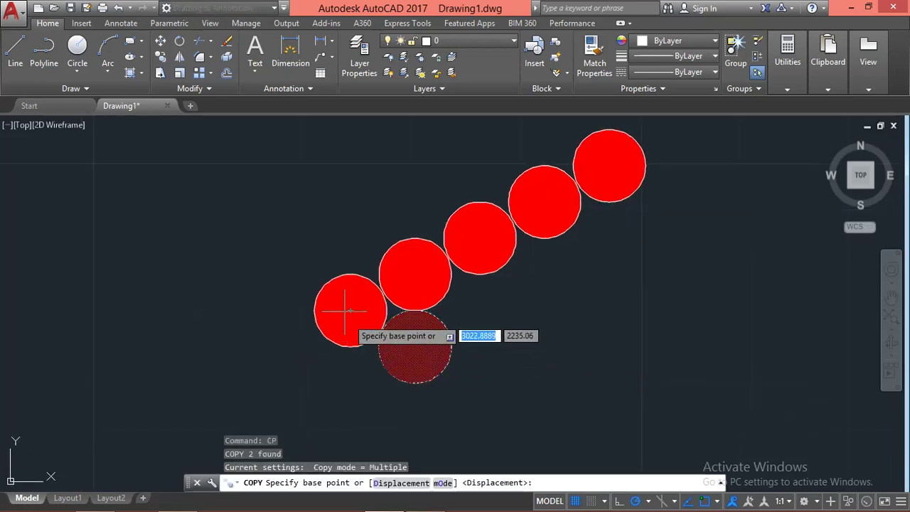
pyautogui.click(351, 310)
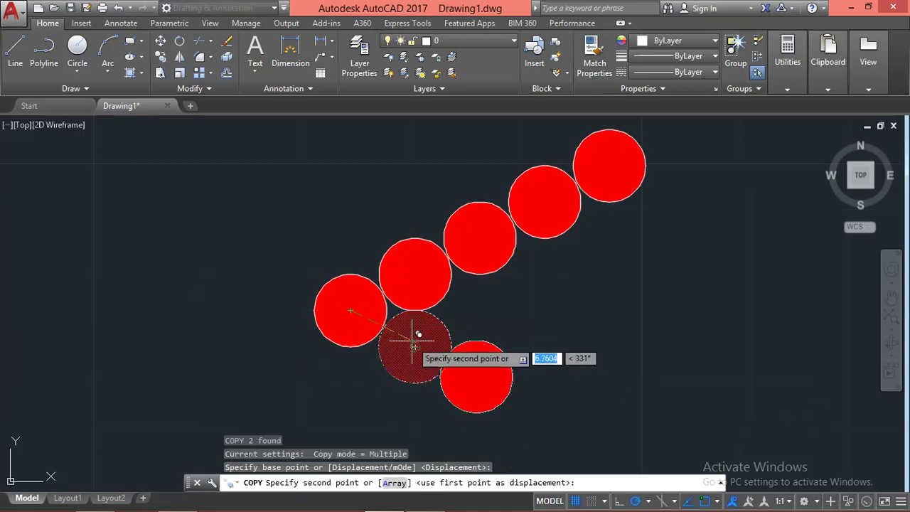
pyautogui.click(416, 346)
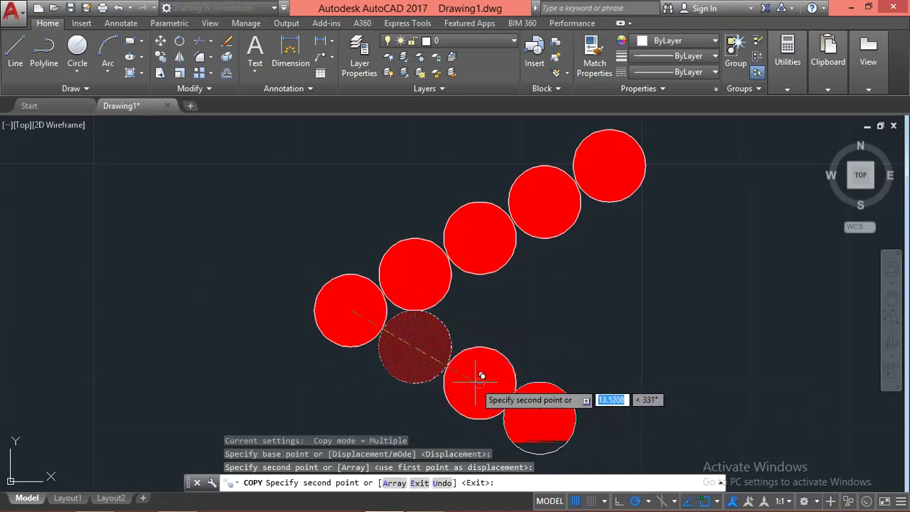
pyautogui.click(481, 383)
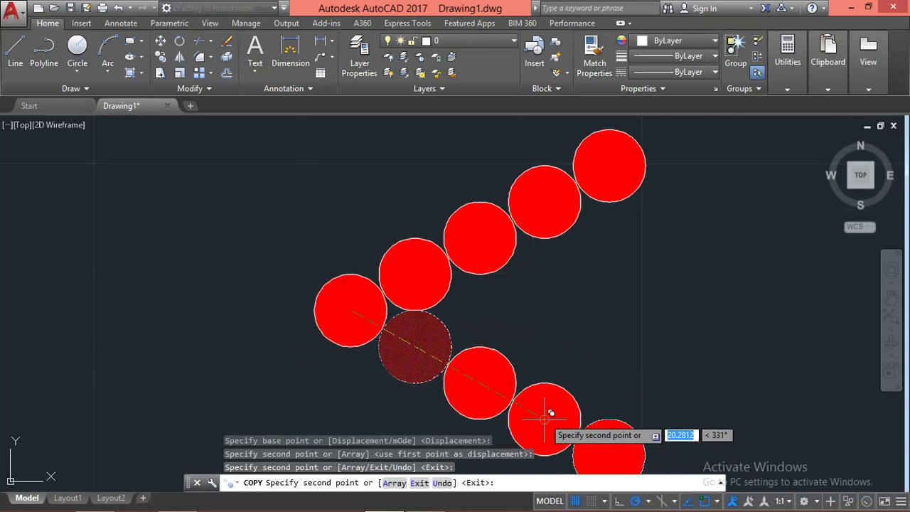
pyautogui.click(545, 412)
pyautogui.press('Escape')
pyautogui.scroll(-4, 527, 264)
pyautogui.scroll(2, 530, 299)
pyautogui.press('Escape')
pyautogui.press('Escape')
pyautogui.press('Escape')
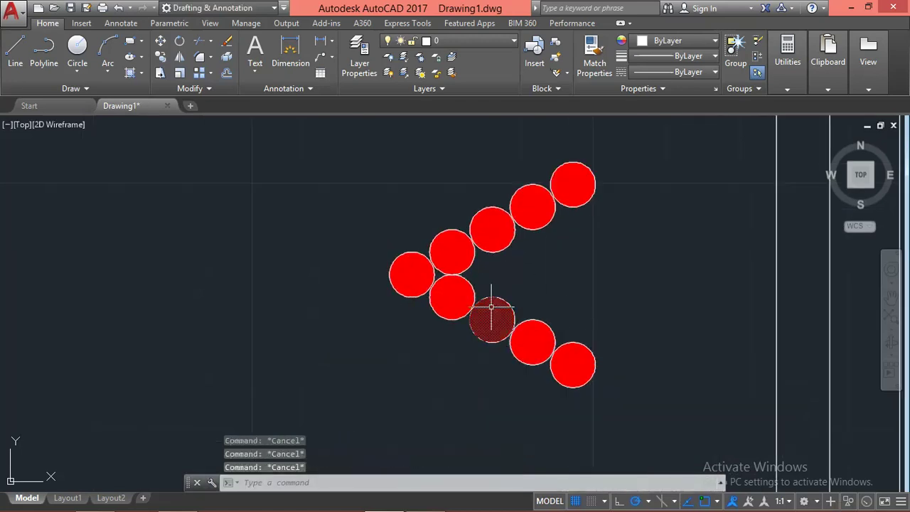
# Select the leftmost ball and begin copying it.
pyautogui.scroll(2, 492, 320)
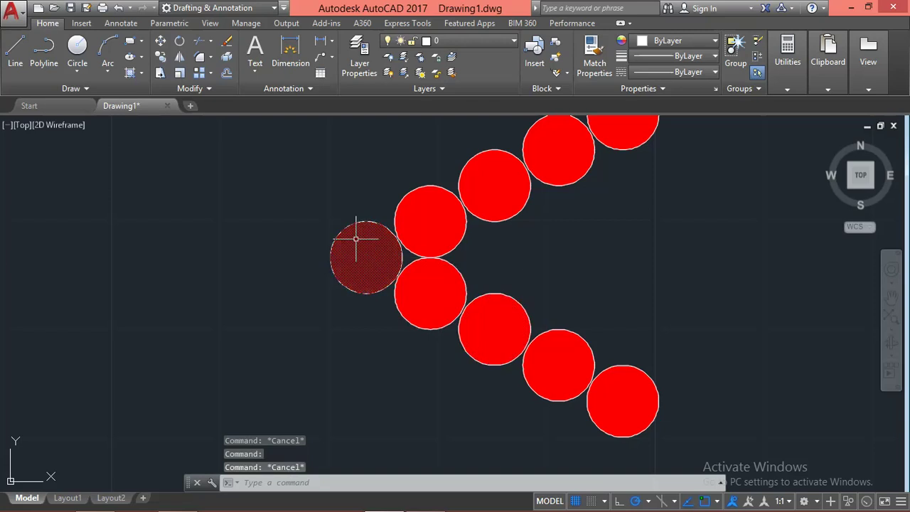
pyautogui.click(331, 253)
pyautogui.write('p')
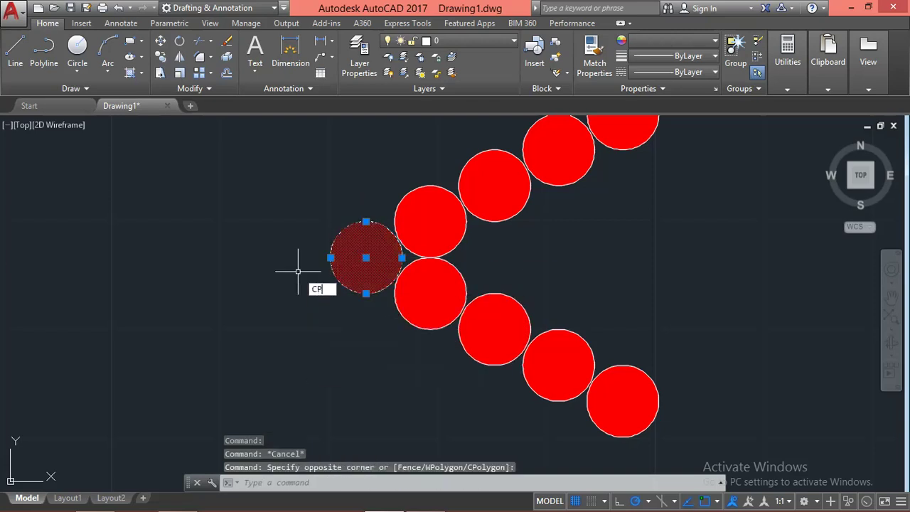
pyautogui.press('Return')
pyautogui.scroll(2, 366, 319)
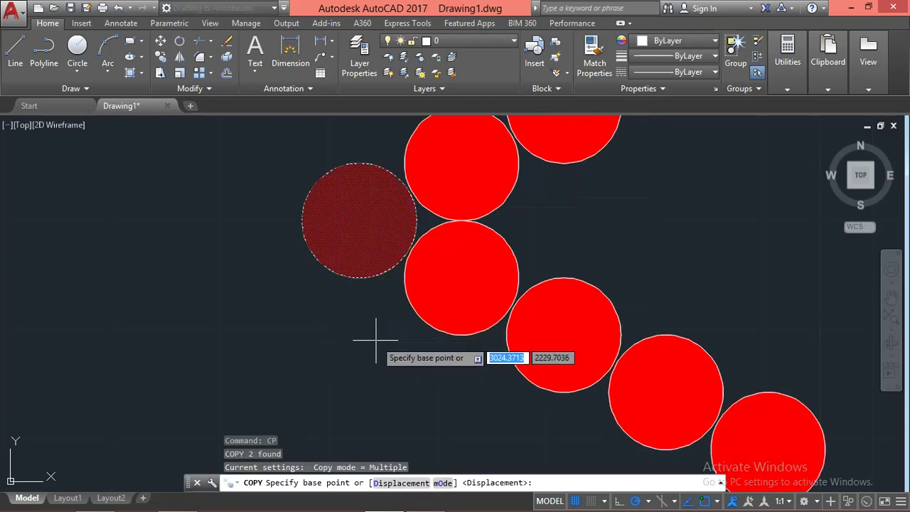
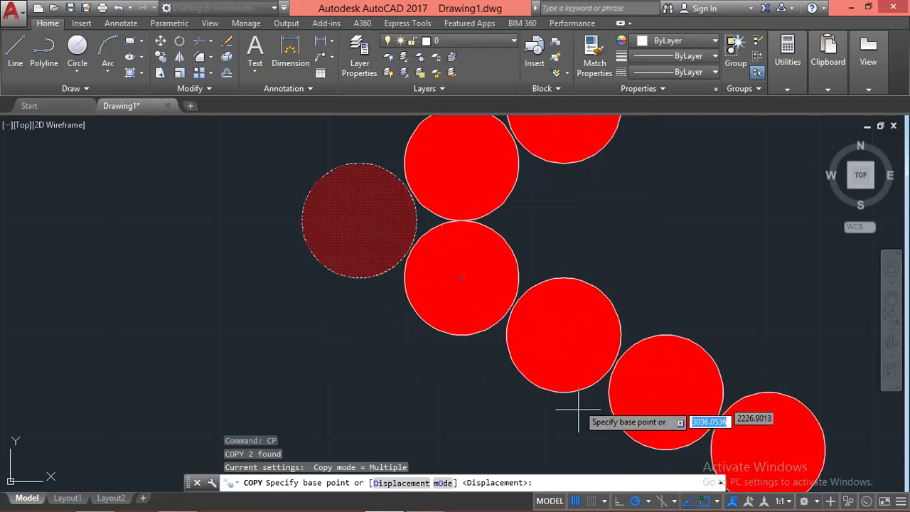
# Copy a red ball into the upper, lower-end and inner gap positions of the rack.
pyautogui.click(564, 335)
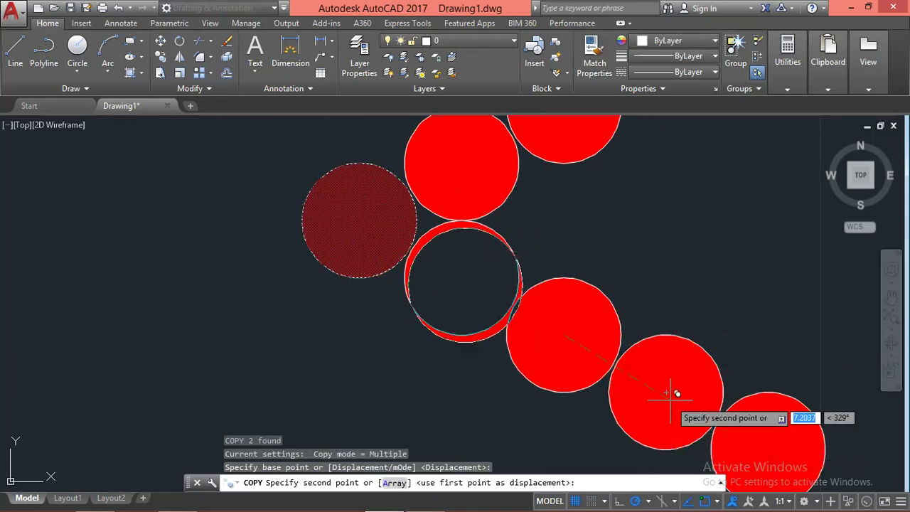
pyautogui.click(667, 274)
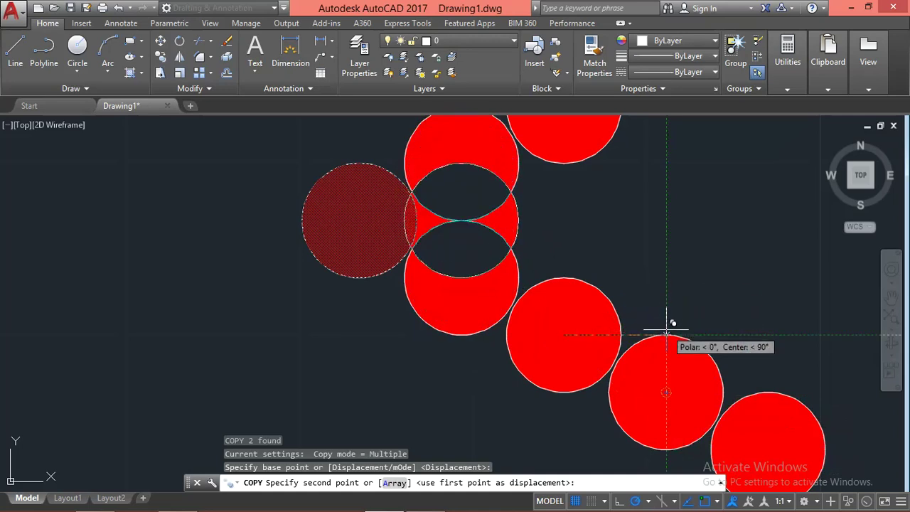
pyautogui.scroll(-2, 695, 335)
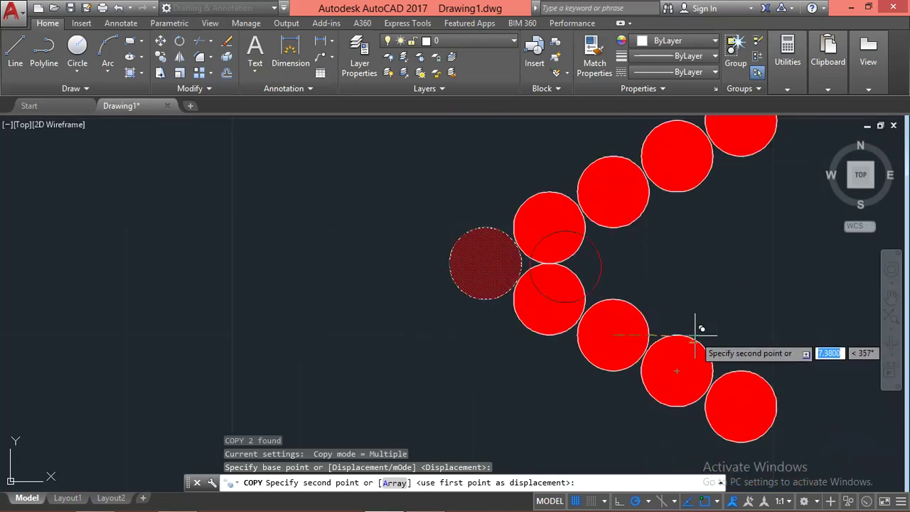
pyautogui.click(742, 405)
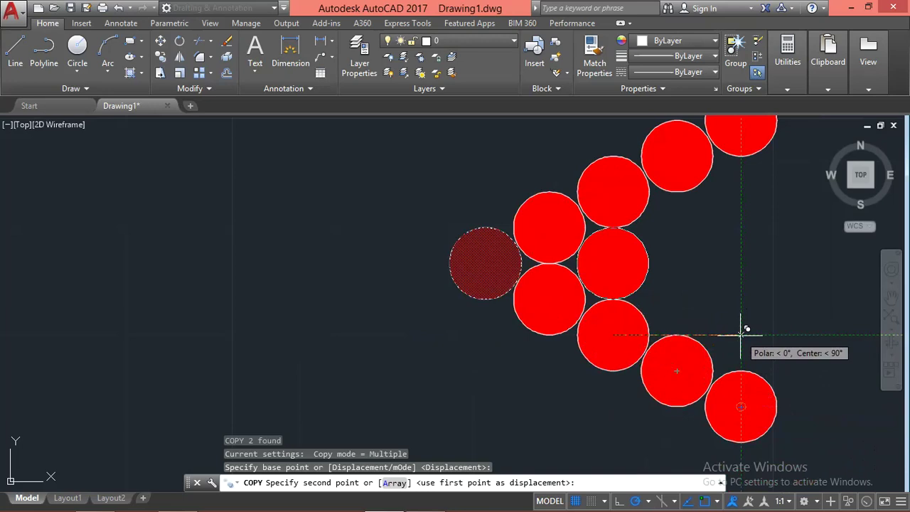
pyautogui.click(741, 334)
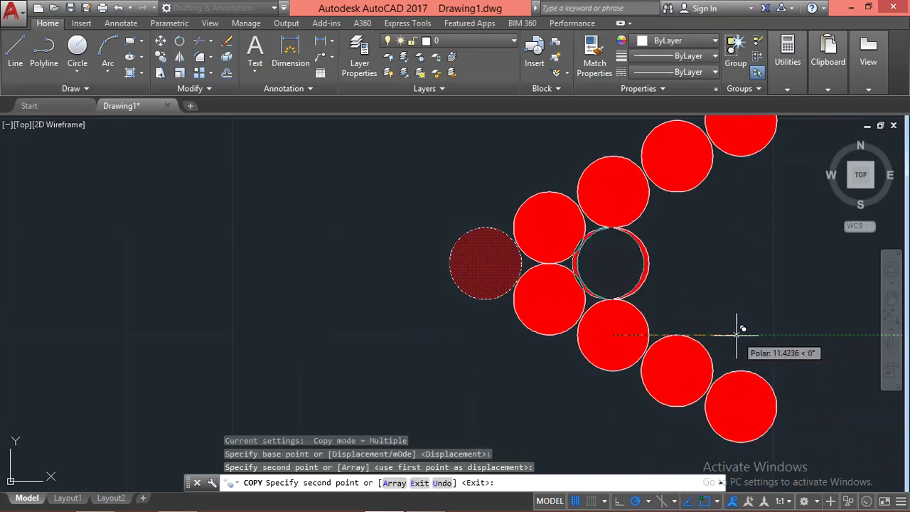
pyautogui.press('Escape')
# Copy the rack's centre ball into two more gaps beside it.
pyautogui.moveTo(613, 324); pyautogui.dragTo(527, 370, button='middle')
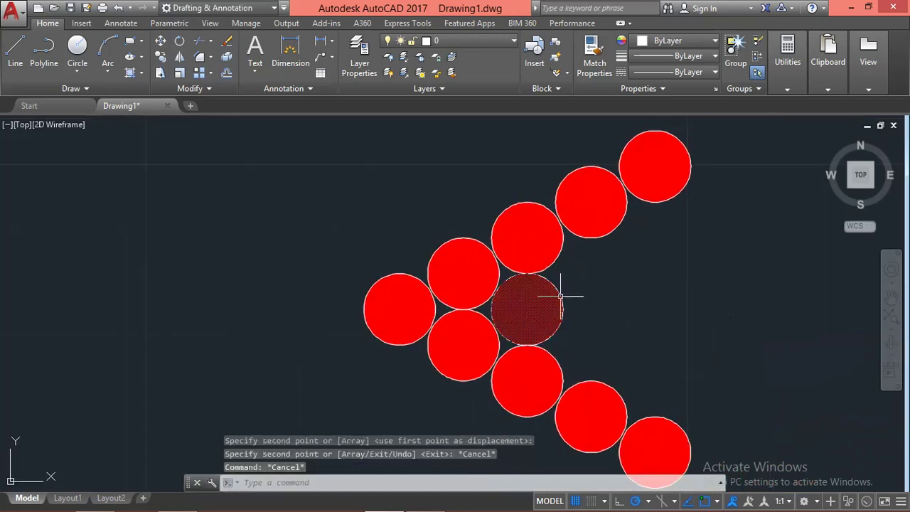
pyautogui.moveTo(579, 278); pyautogui.dragTo(559, 313)
pyautogui.write('c')
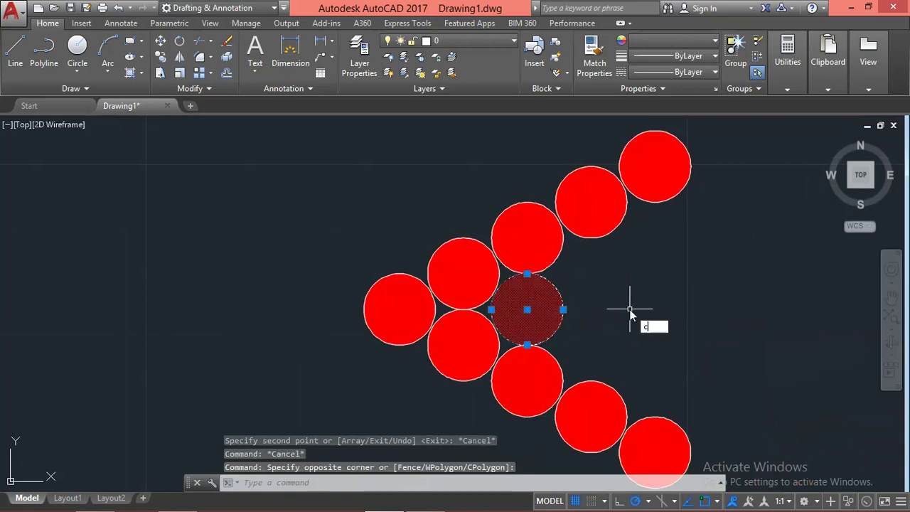
pyautogui.write('p')
pyautogui.press('Return')
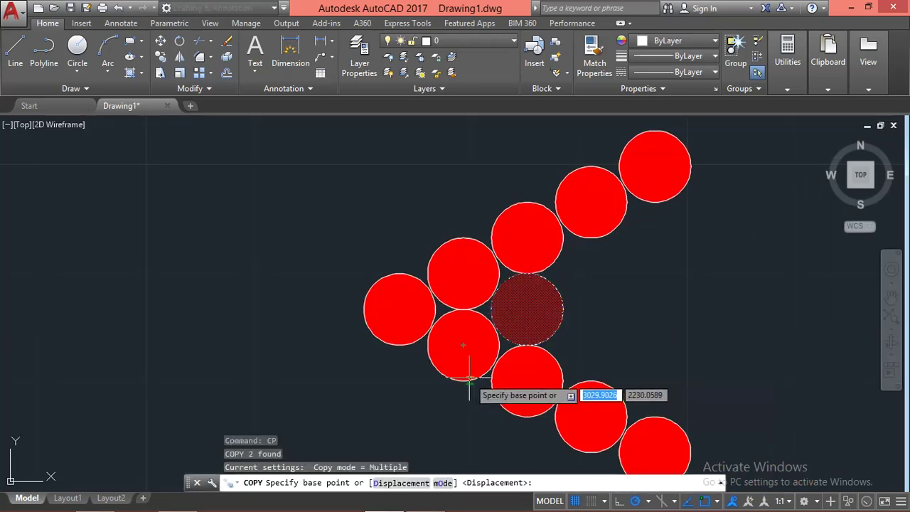
pyautogui.click(463, 345)
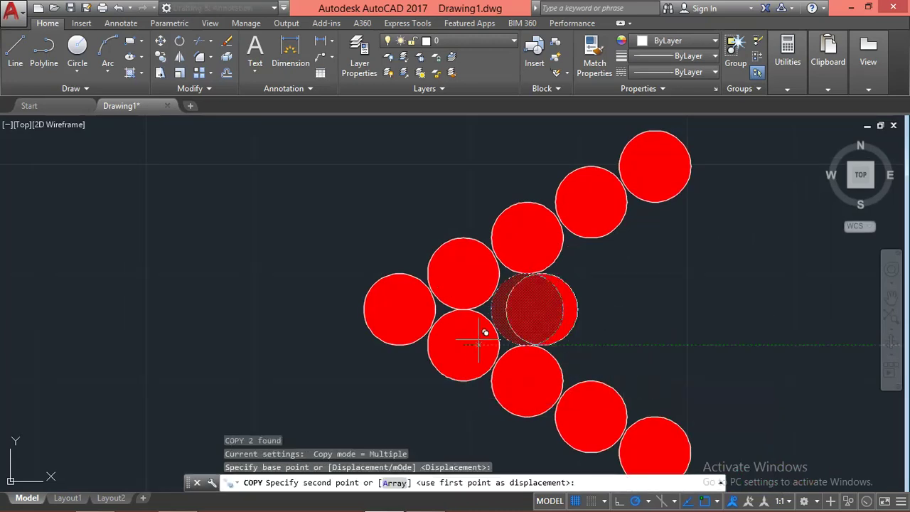
pyautogui.click(527, 308)
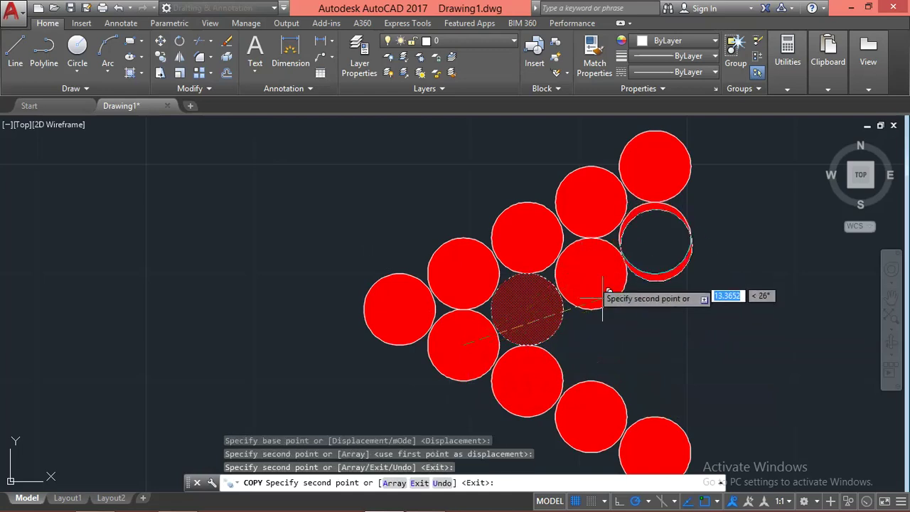
pyautogui.click(592, 270)
pyautogui.press('Escape')
# Copy a pair of rack balls together into the pair of positions below them.
pyautogui.moveTo(585, 350); pyautogui.dragTo(569, 361, button='middle')
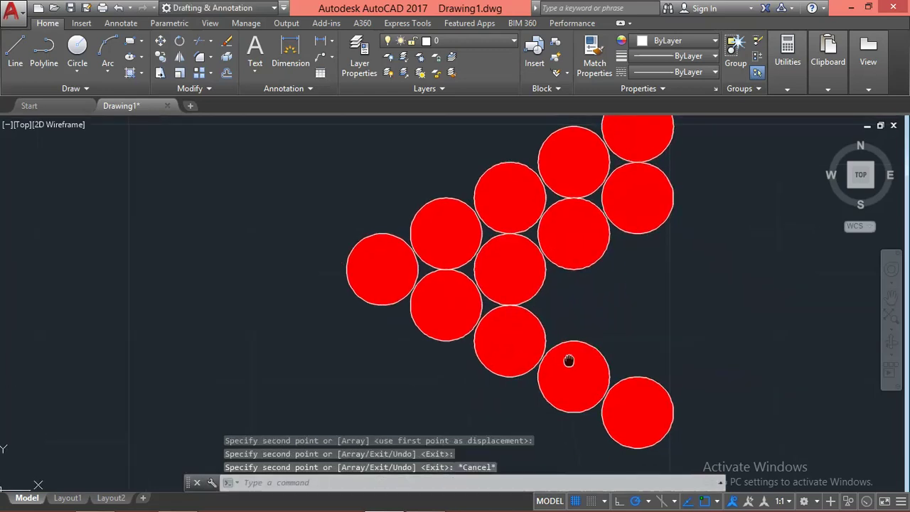
pyautogui.click(618, 255)
pyautogui.click(588, 272)
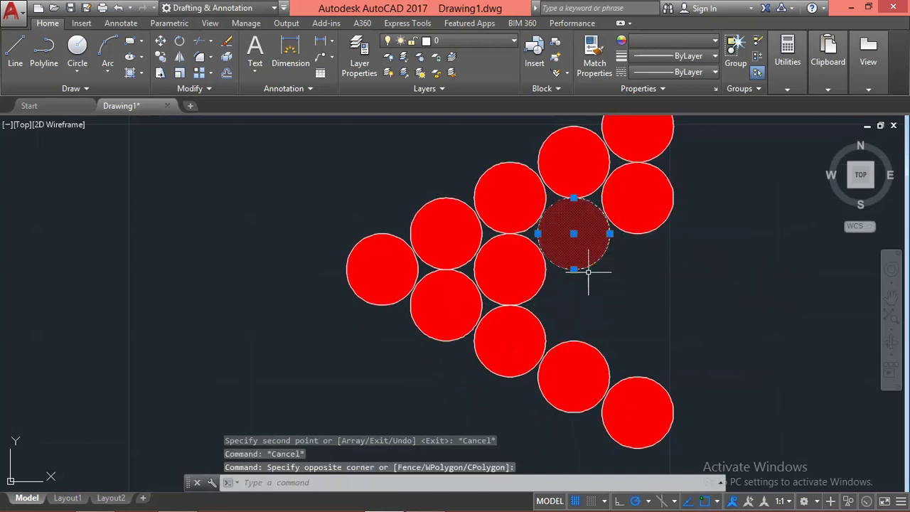
pyautogui.click(688, 201)
pyautogui.click(660, 222)
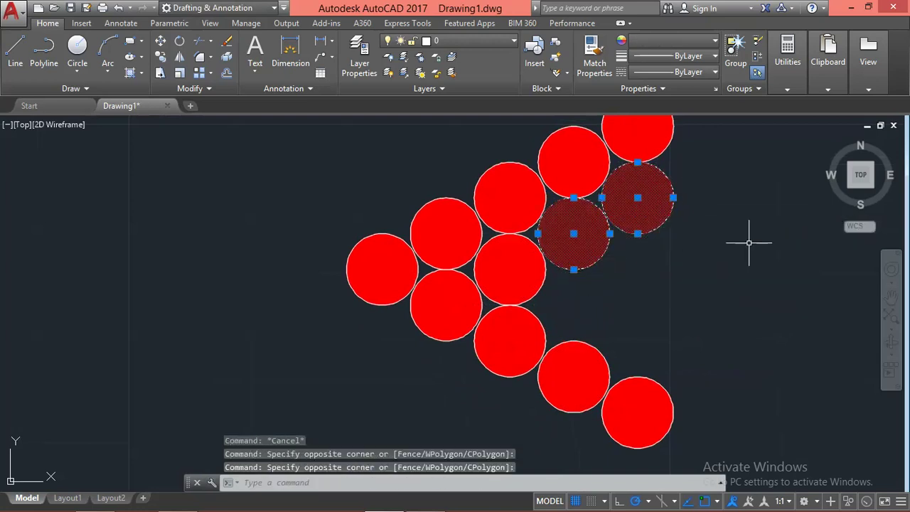
pyautogui.write('cp')
pyautogui.press('Return')
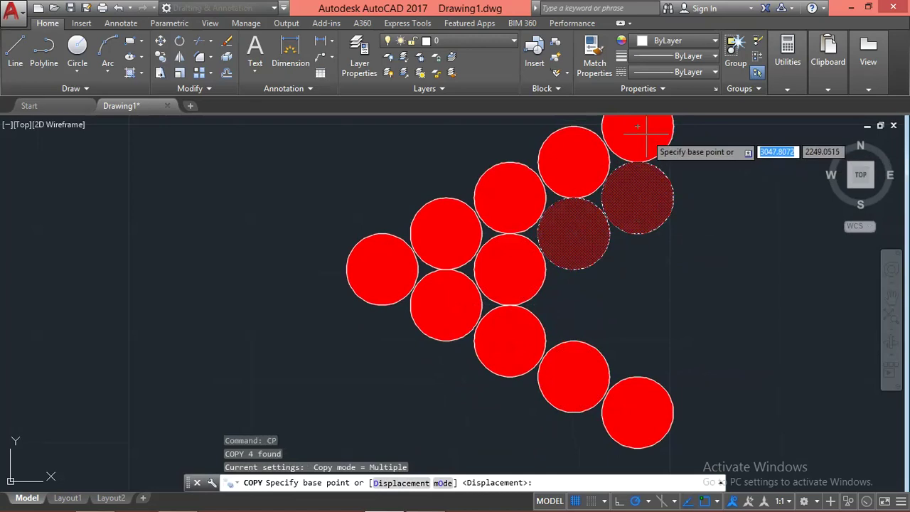
pyautogui.click(638, 127)
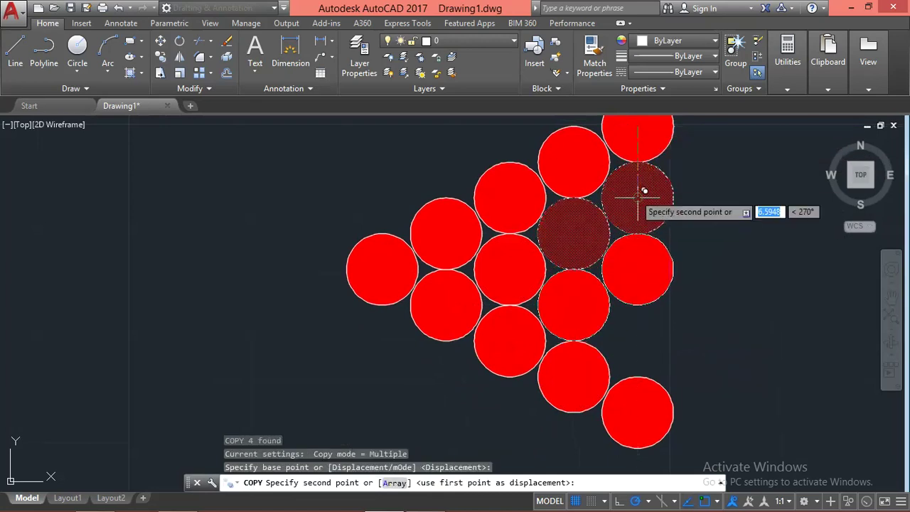
pyautogui.click(638, 198)
pyautogui.press('Escape')
# Copy an edge ball into the last empty spot, completing the 15-ball triangle.
pyautogui.click(658, 256)
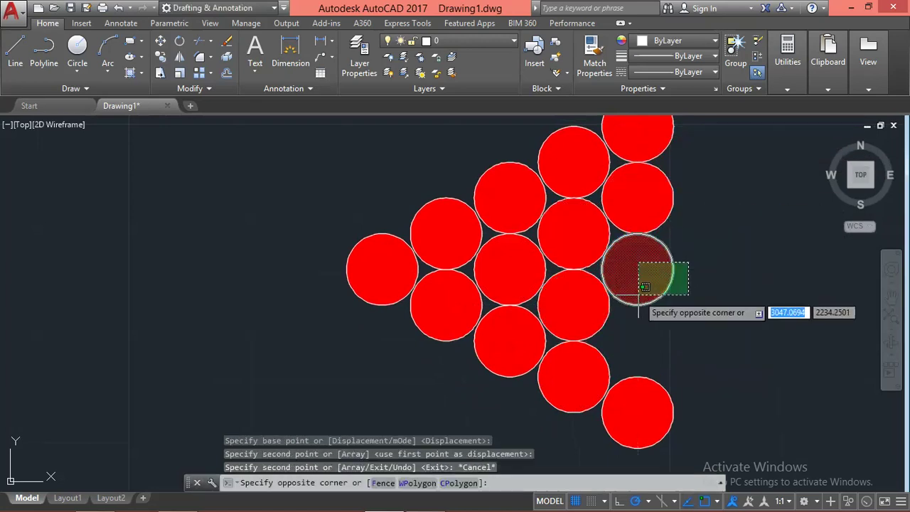
pyautogui.click(611, 290)
pyautogui.write('p')
pyautogui.press('Return')
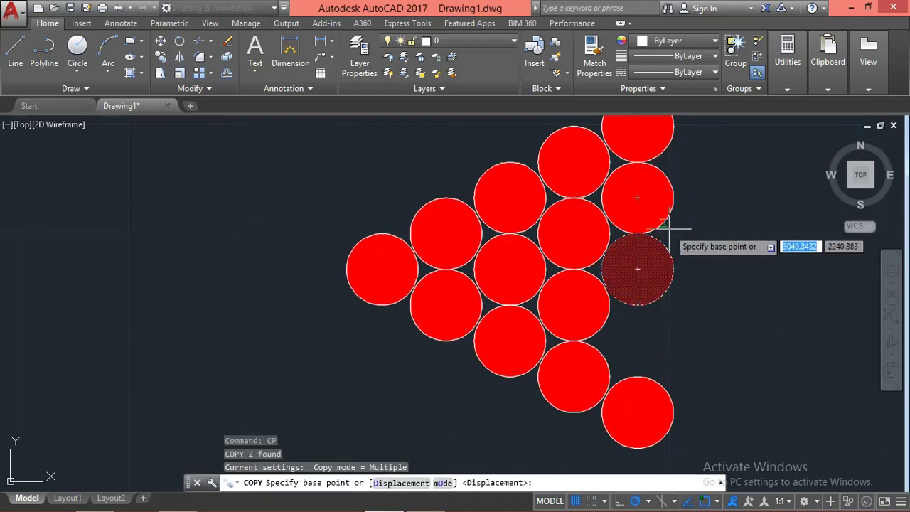
pyautogui.click(638, 198)
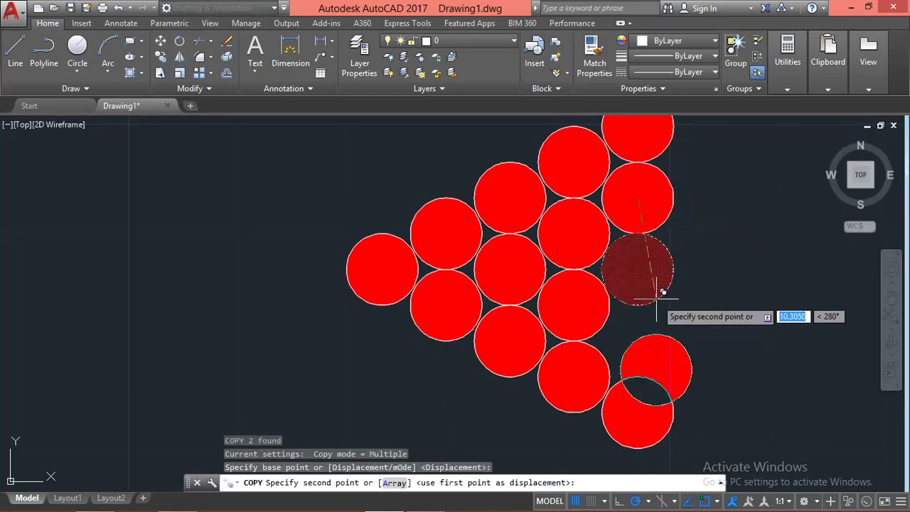
pyautogui.click(640, 263)
pyautogui.press('Escape')
pyautogui.scroll(-5, 631, 261)
# Copy the rack's leftmost ball onto the table's left half as the cue ball.
pyautogui.press('Escape')
pyautogui.press('Escape')
pyautogui.press('Escape')
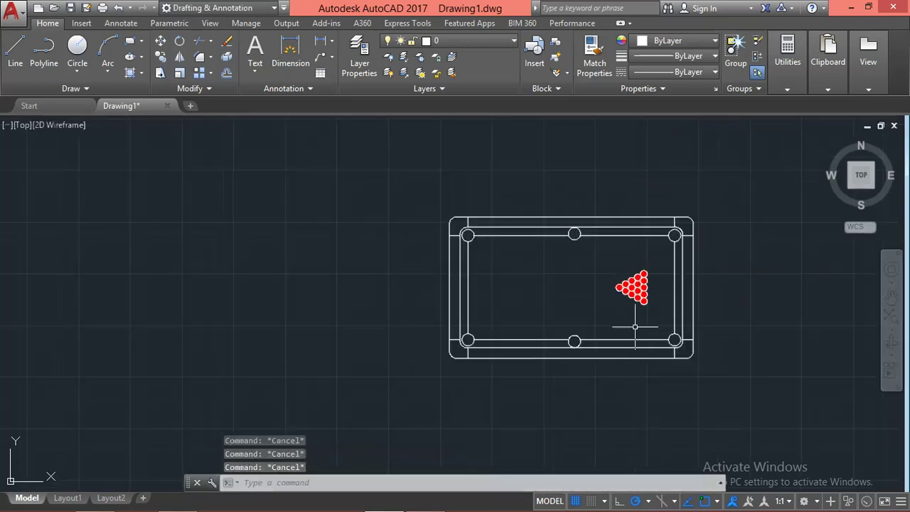
pyautogui.scroll(3, 635, 299)
pyautogui.scroll(4, 559, 333)
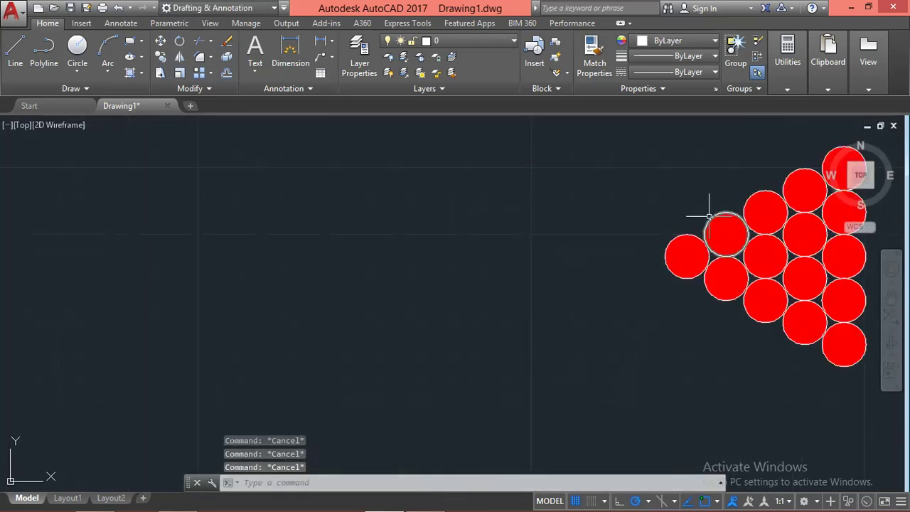
pyautogui.click(676, 238)
pyautogui.click(655, 269)
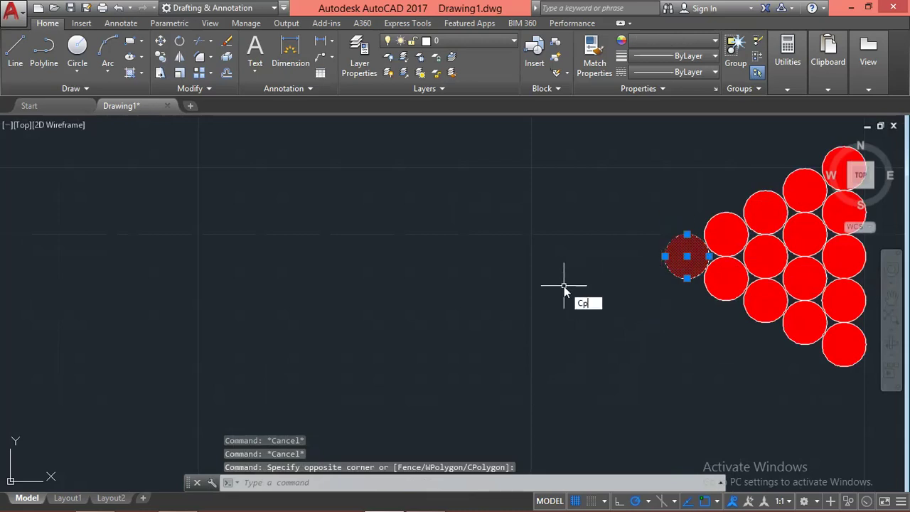
pyautogui.press('Return')
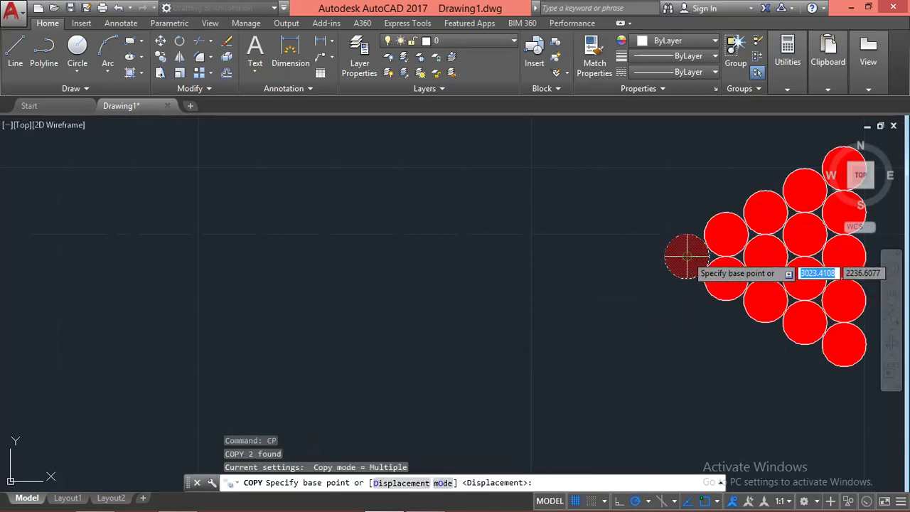
pyautogui.click(687, 256)
pyautogui.scroll(-5, 687, 274)
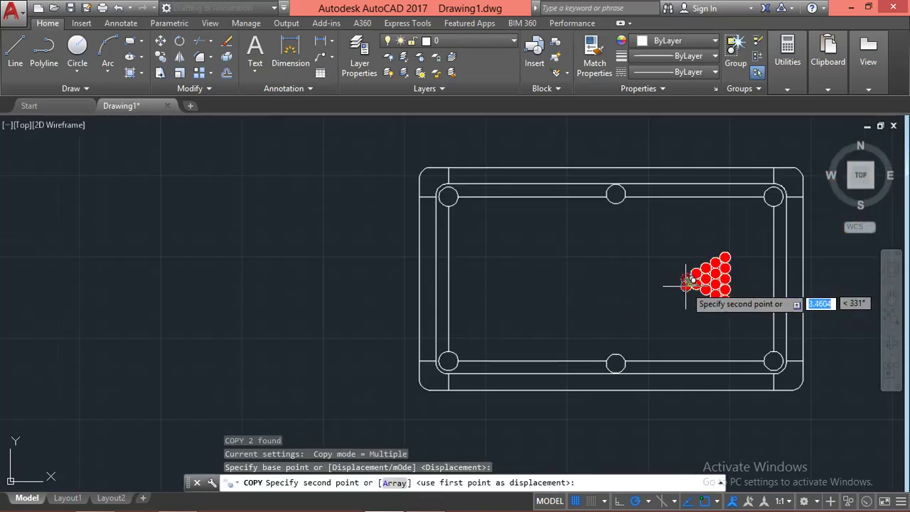
pyautogui.click(525, 278)
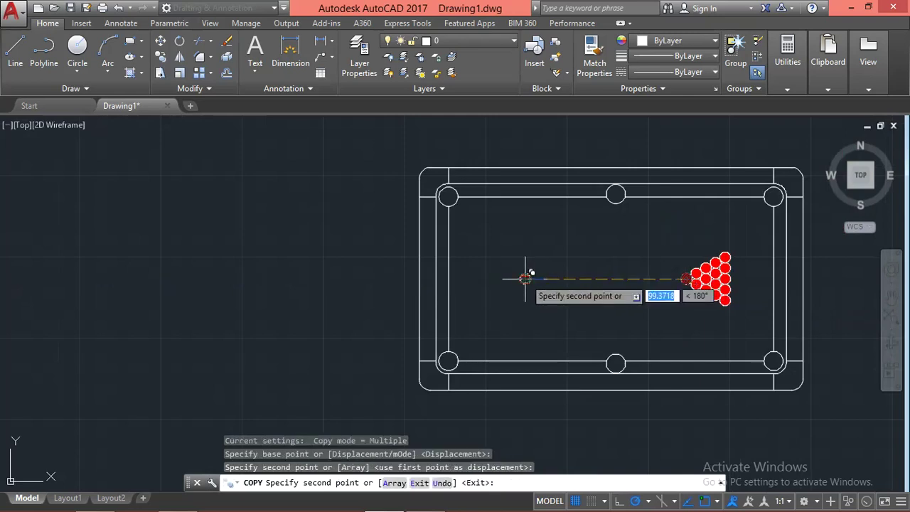
pyautogui.press('Escape')
# Set the cue ball's hatch fill colour to ByLayer so it shows white.
pyautogui.scroll(5, 530, 277)
pyautogui.press('Escape')
pyautogui.click(547, 266)
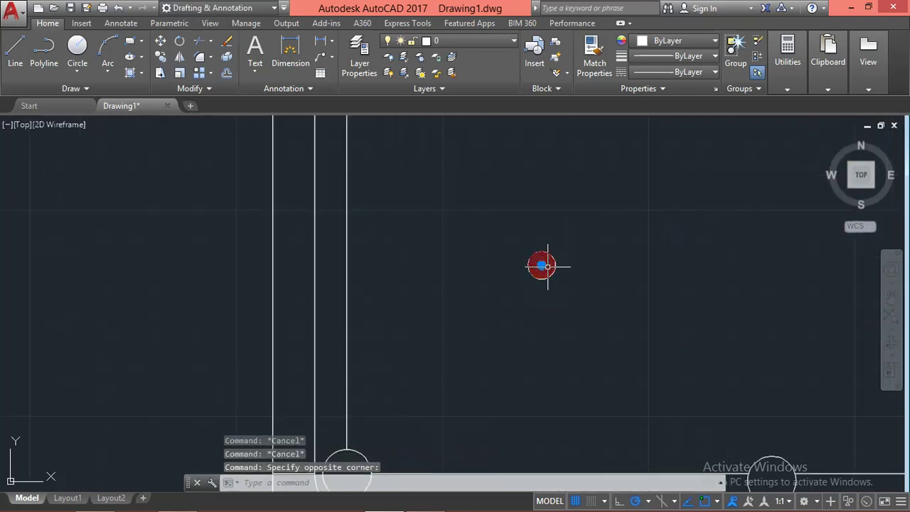
pyautogui.click(384, 56)
pyautogui.click(380, 74)
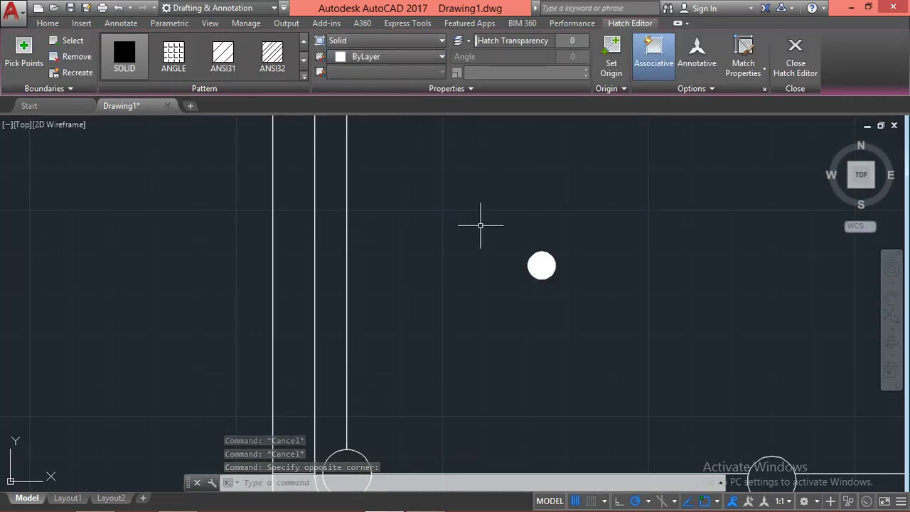
pyautogui.press('Escape')
pyautogui.press('Escape')
pyautogui.scroll(-5, 423, 232)
pyautogui.scroll(2, 417, 203)
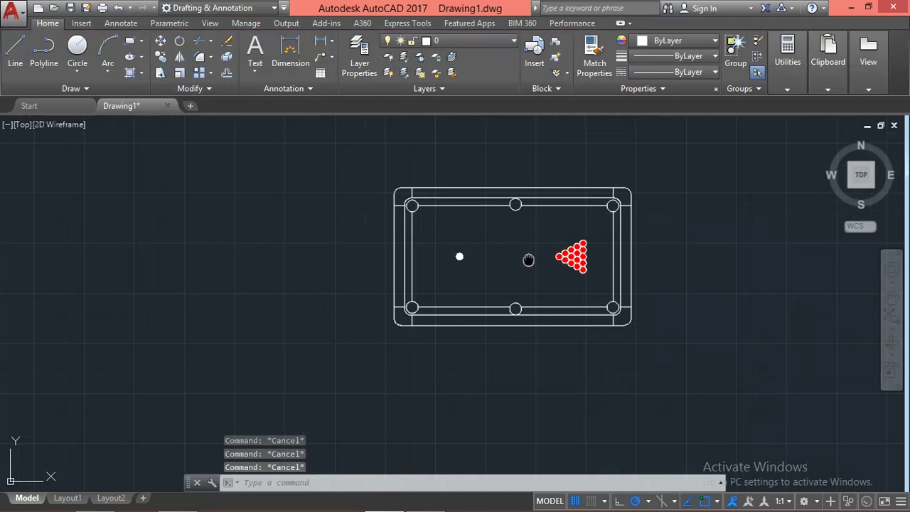
pyautogui.scroll(2, 526, 258)
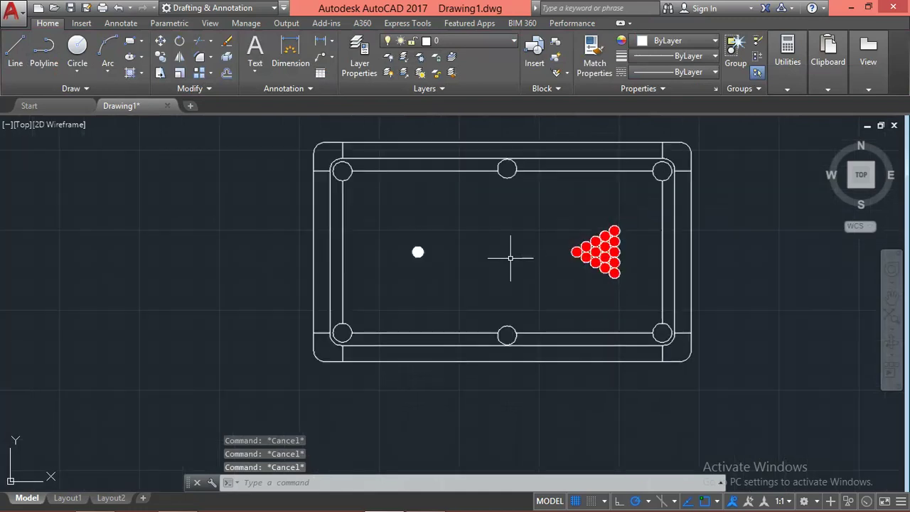
pyautogui.write('l')
pyautogui.press('Return')
pyautogui.scroll(2, 362, 195)
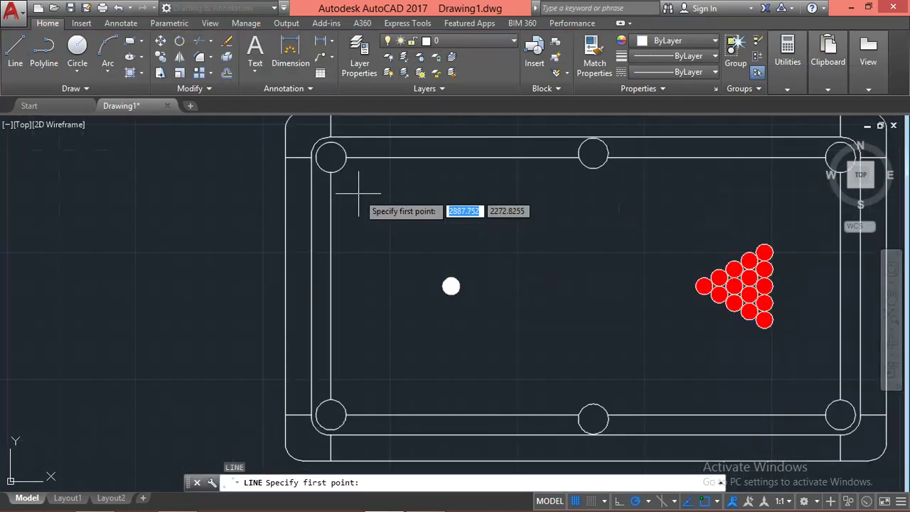
# Draw a 135-unit line at about 10° starting left of the table.
pyautogui.click(209, 251)
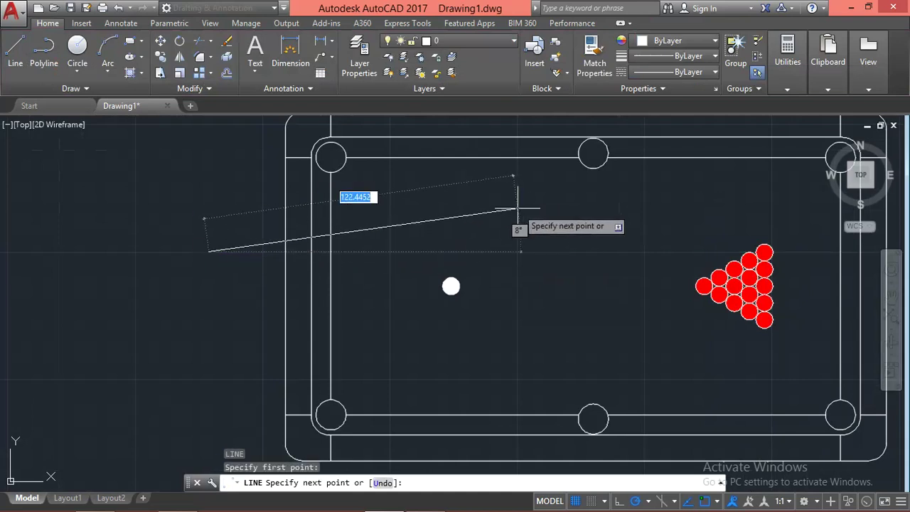
pyautogui.press('Escape')
pyautogui.scroll(-2, 447, 208)
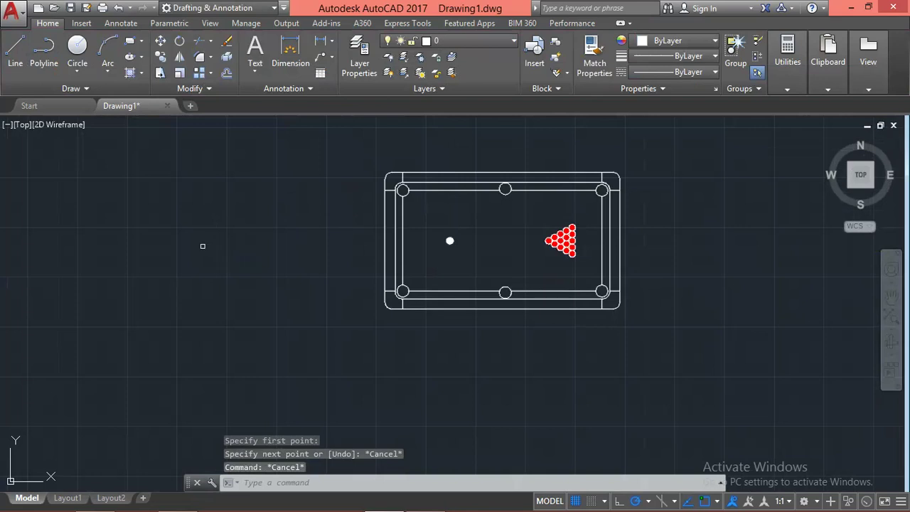
pyautogui.write('l')
pyautogui.press('Return')
pyautogui.click(123, 256)
pyautogui.write('135')
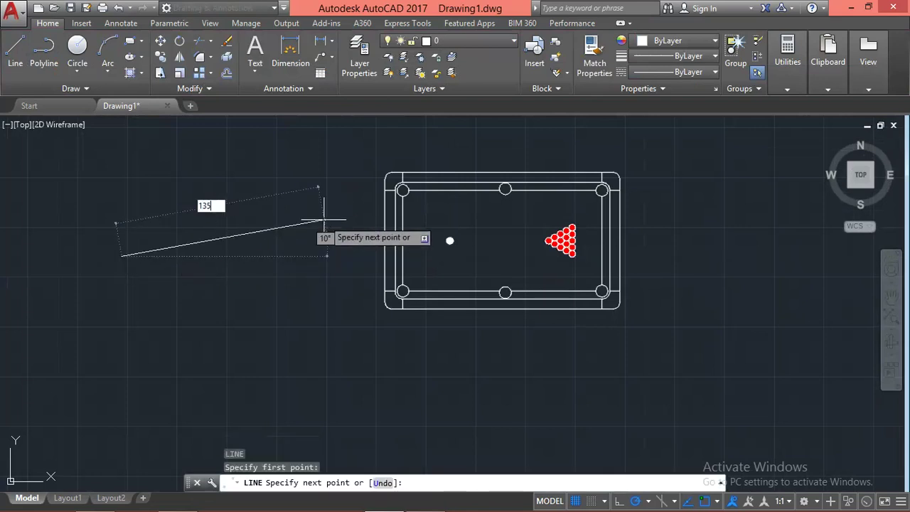
pyautogui.press('Return')
pyautogui.press('Escape')
pyautogui.scroll(2, 139, 272)
pyautogui.moveTo(138, 271); pyautogui.dragTo(315, 291, button='middle')
# Select the new line and set up an offset with distance 1.
pyautogui.press('Escape')
pyautogui.moveTo(356, 197); pyautogui.dragTo(339, 269)
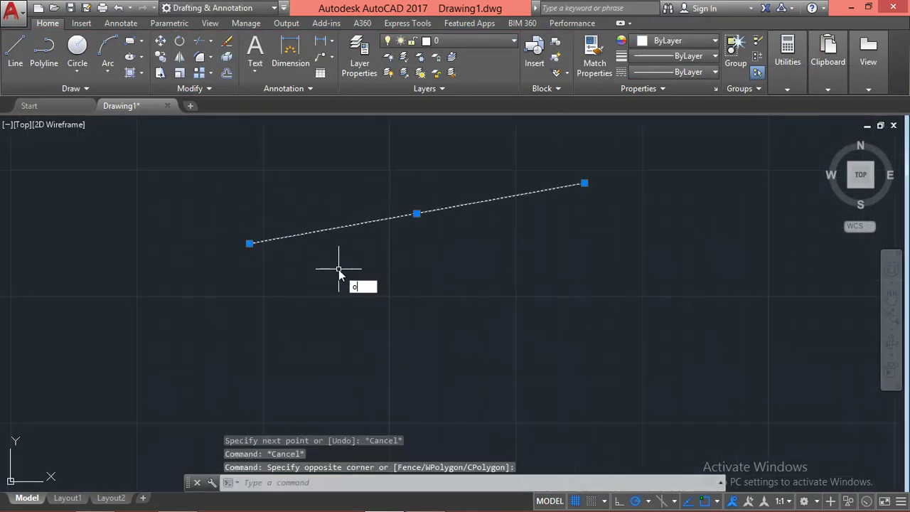
pyautogui.press('Return')
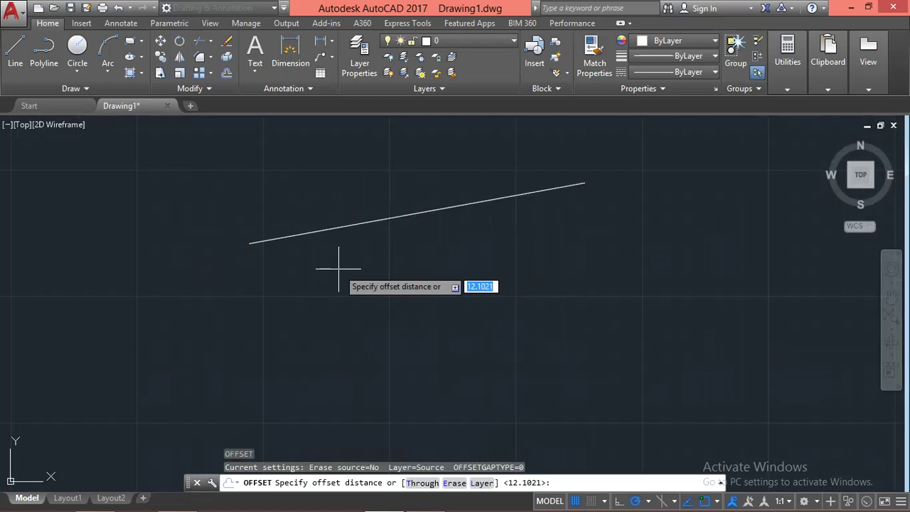
pyautogui.write('1')
pyautogui.press('Return')
# Place the parallel copy of the 135-unit line 1 unit below it.
pyautogui.click(342, 227)
pyautogui.click(359, 285)
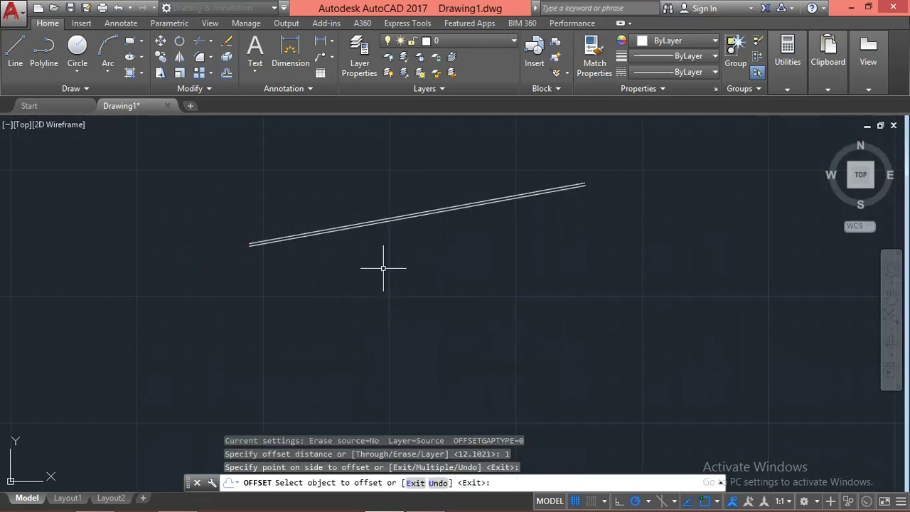
pyautogui.press('Escape')
pyautogui.scroll(3, 550, 140)
pyautogui.scroll(1, 610, 227)
pyautogui.scroll(2, 611, 239)
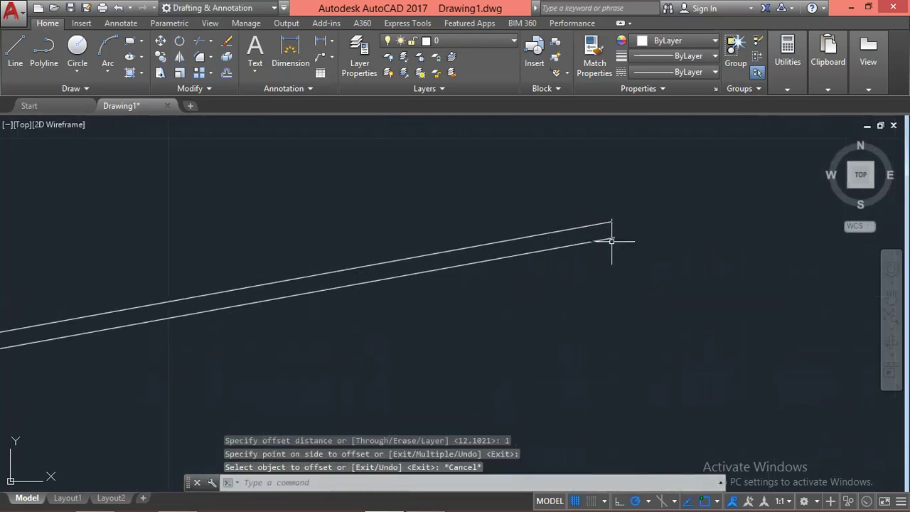
# Try stretching the lower line's right endpoint by its grip, then cancel, leaving it unchanged.
pyautogui.click(615, 240)
pyautogui.click(614, 237)
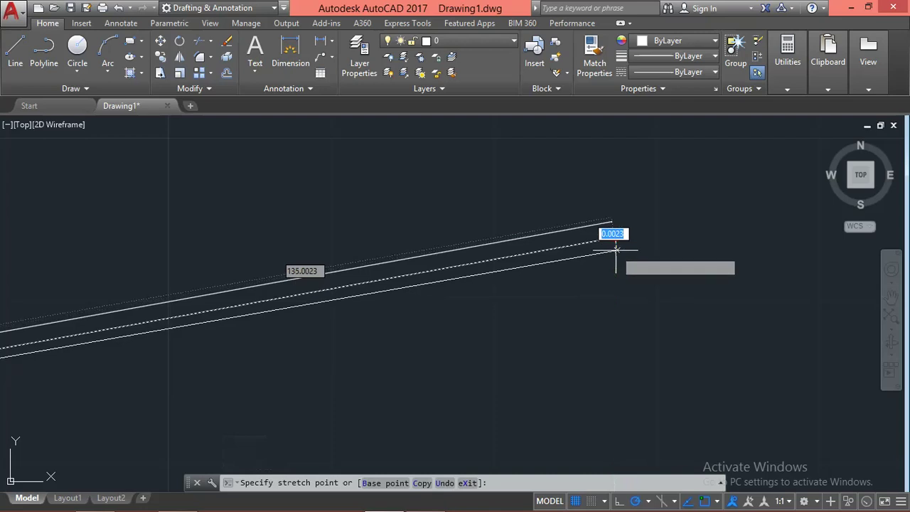
pyautogui.press('Escape')
pyautogui.scroll(-2, 630, 240)
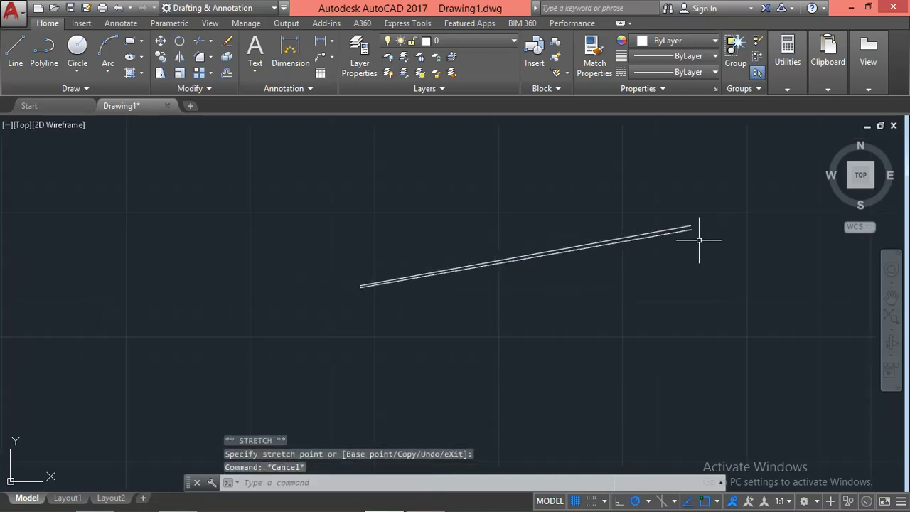
pyautogui.press('Escape')
pyautogui.scroll(2, 704, 247)
pyautogui.click(661, 205)
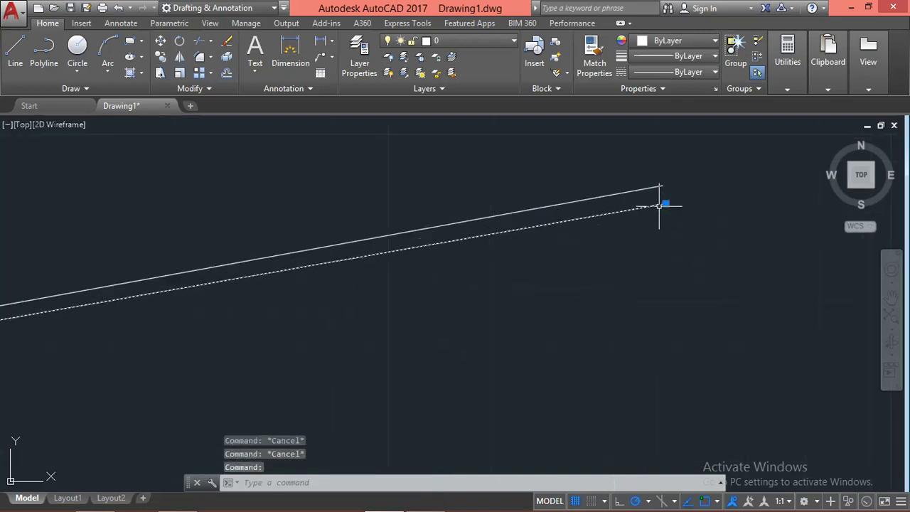
pyautogui.click(666, 204)
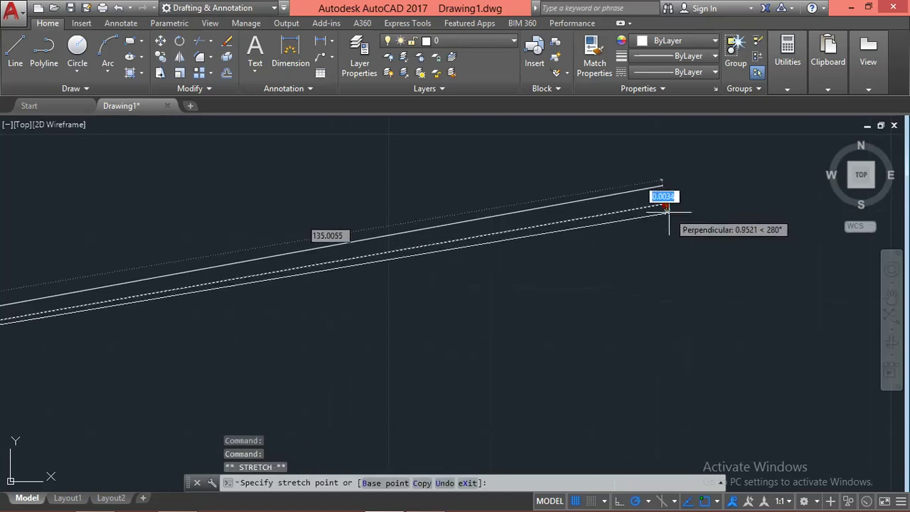
pyautogui.press('Escape')
pyautogui.scroll(-3, 661, 213)
pyautogui.press('Escape')
pyautogui.press('Escape')
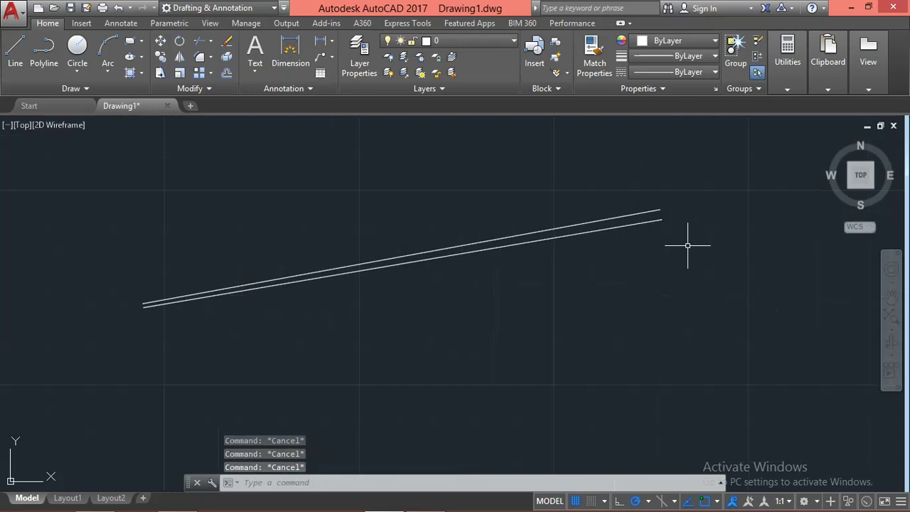
pyautogui.write('arc')
pyautogui.press('Return')
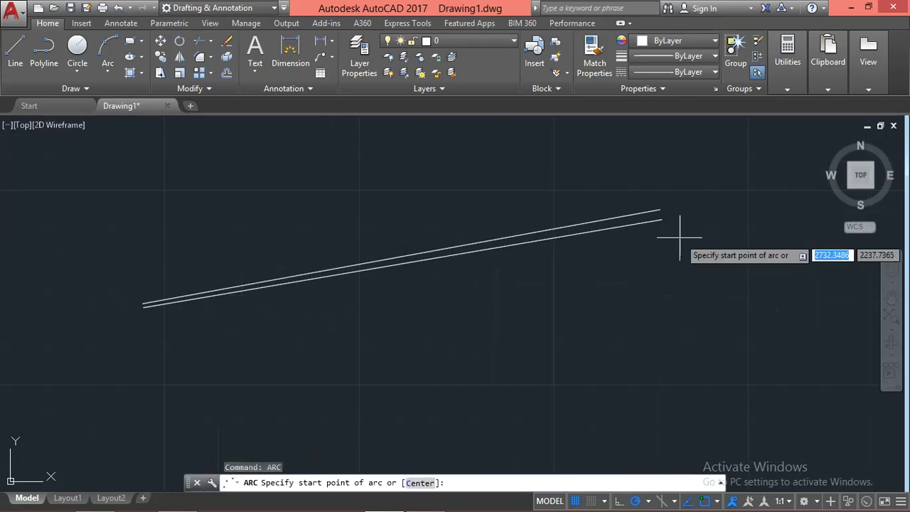
# Draw an arc from the lower line's right end through the upper line's end to cap the stick.
pyautogui.scroll(1, 659, 212)
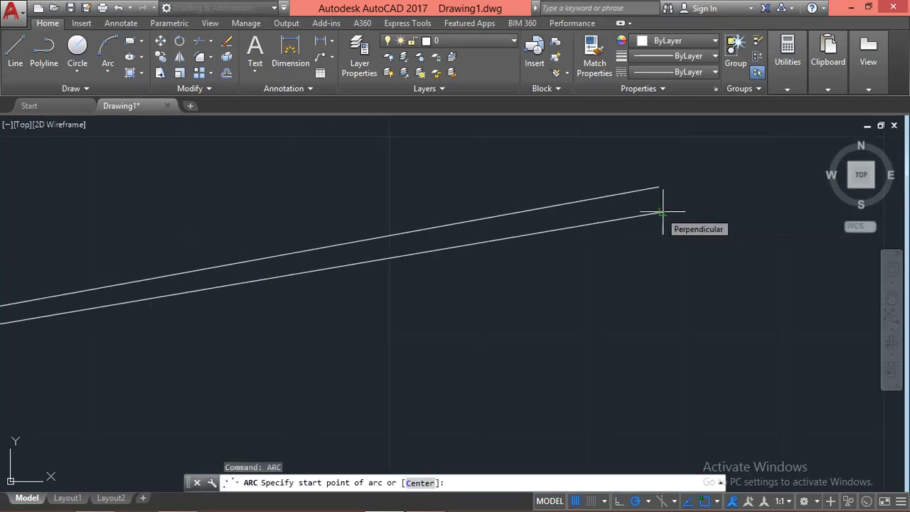
pyautogui.click(661, 212)
pyautogui.click(658, 187)
pyautogui.scroll(2, 609, 183)
pyautogui.scroll(3, 607, 189)
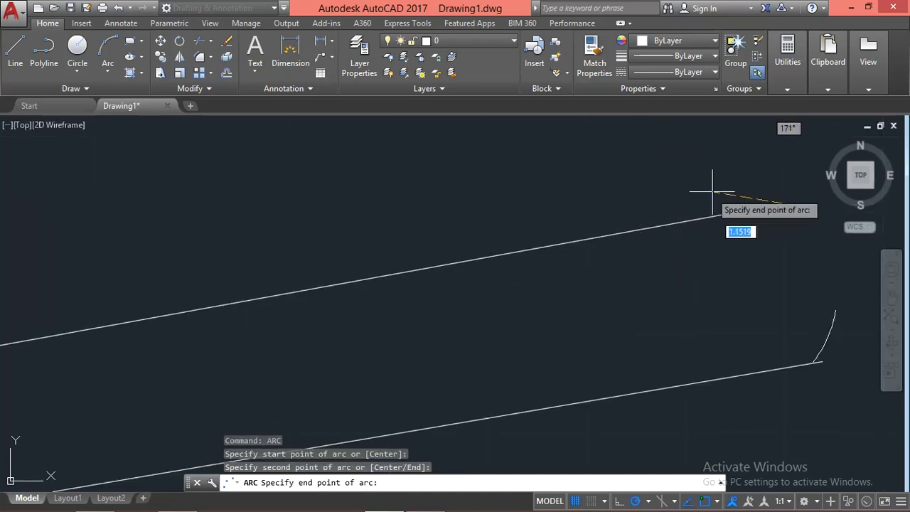
pyautogui.press('Escape')
pyautogui.moveTo(752, 295); pyautogui.dragTo(639, 281, button='middle')
pyautogui.write('arc')
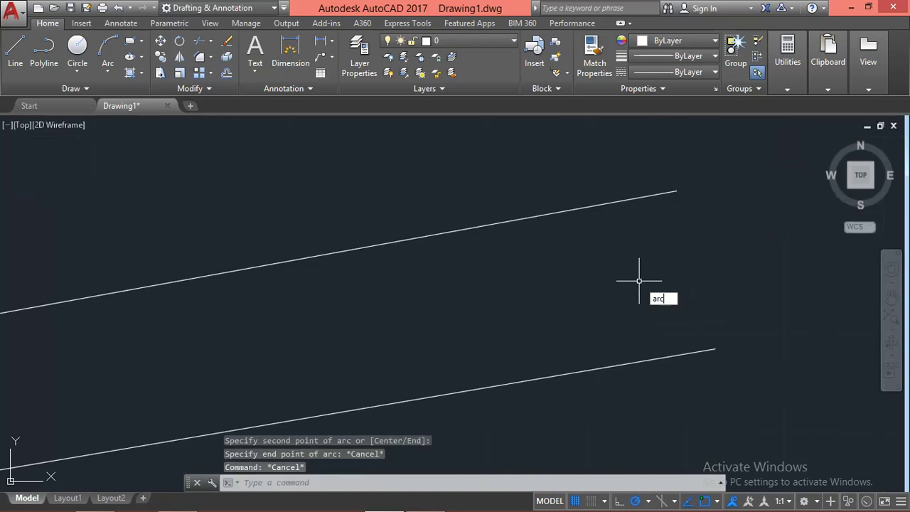
pyautogui.press('Return')
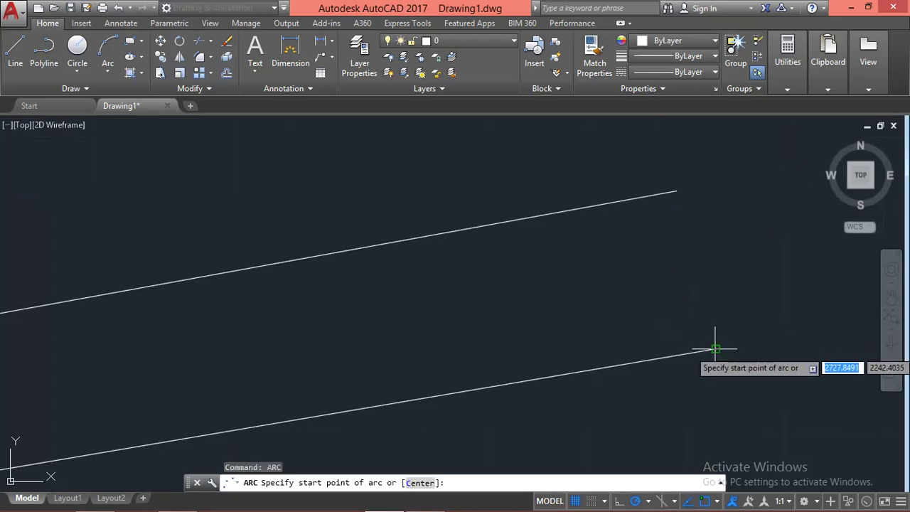
pyautogui.click(715, 349)
pyautogui.click(677, 191)
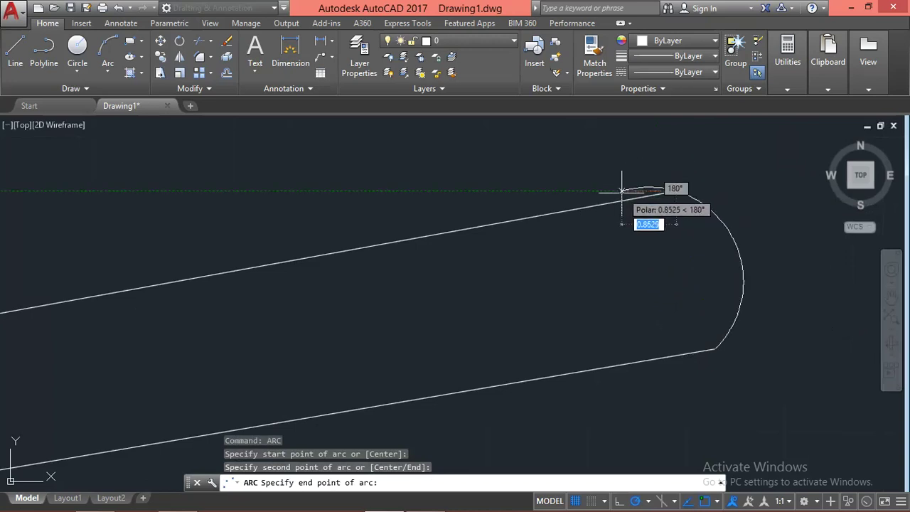
pyautogui.click(618, 243)
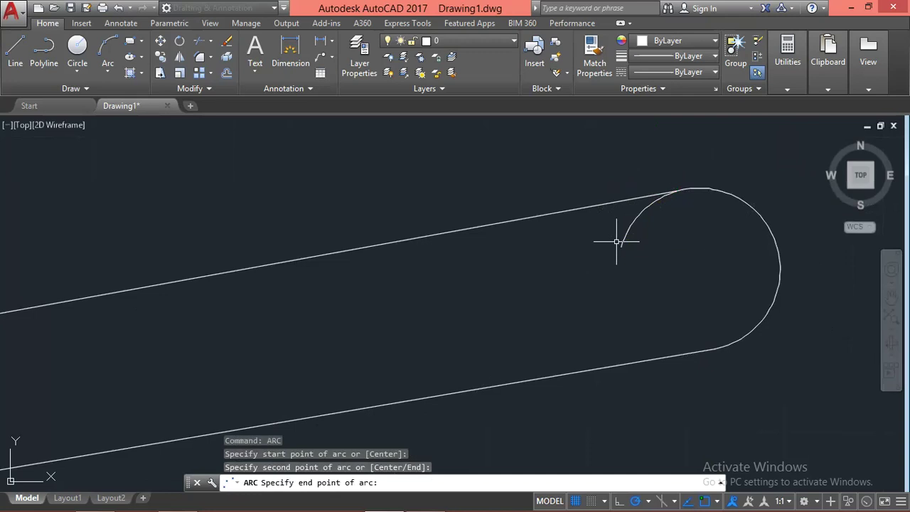
pyautogui.press('Escape')
pyautogui.press('Escape')
# Trim away the arc's overlapping piece at the right end.
pyautogui.write('r')
pyautogui.press('Return')
pyautogui.press('Return')
pyautogui.click(634, 219)
pyautogui.press('Escape')
pyautogui.scroll(-5, 656, 212)
pyautogui.scroll(-2, 697, 256)
pyautogui.press('Escape')
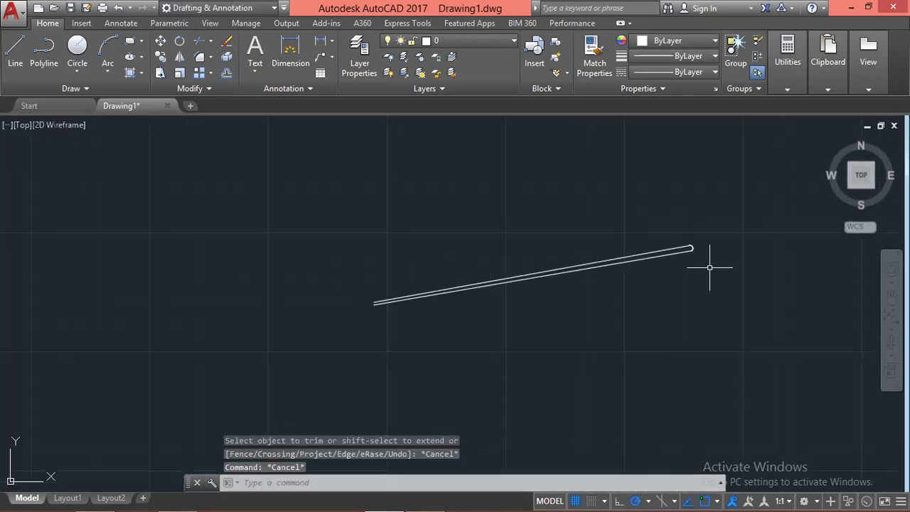
pyautogui.press('Escape')
pyautogui.press('Escape')
pyautogui.scroll(2, 526, 307)
pyautogui.scroll(2, 243, 330)
pyautogui.scroll(3, 352, 201)
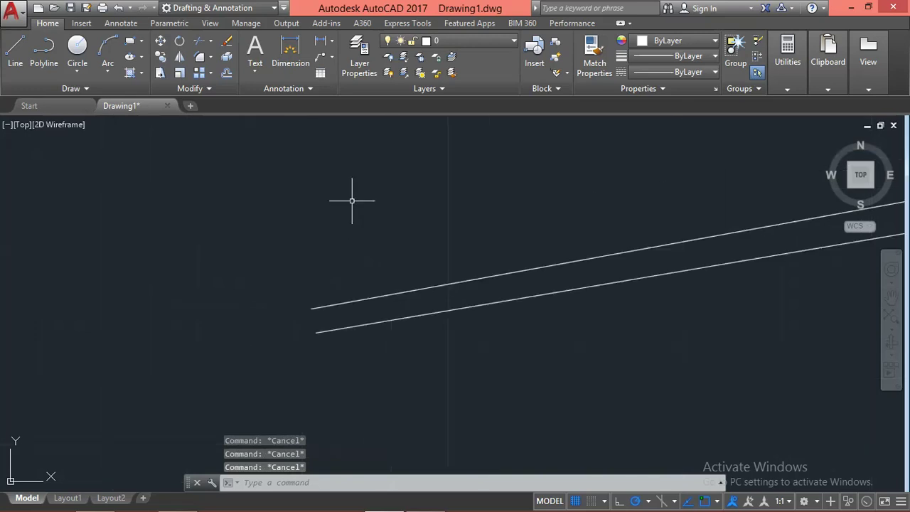
pyautogui.write('ar')
# Draw an arc joining the upper and lower lines' left ends.
pyautogui.press('Return')
pyautogui.scroll(3, 306, 349)
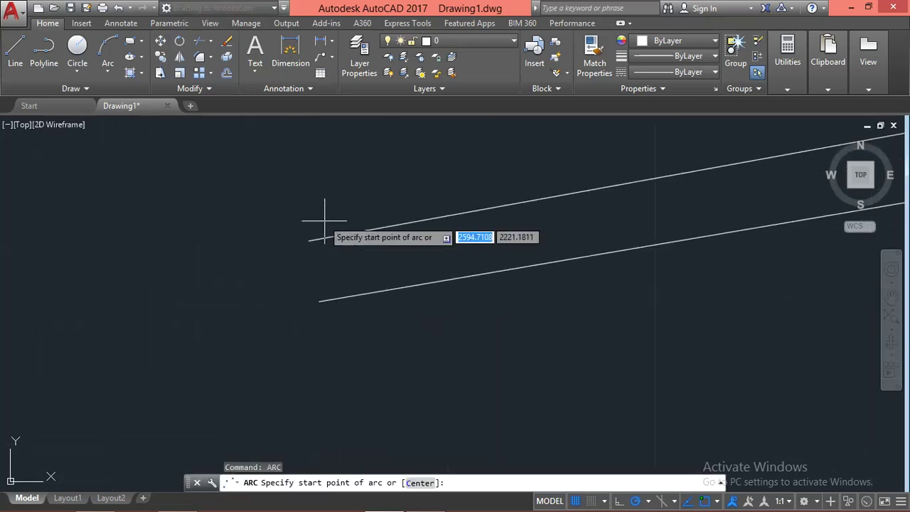
pyautogui.click(309, 240)
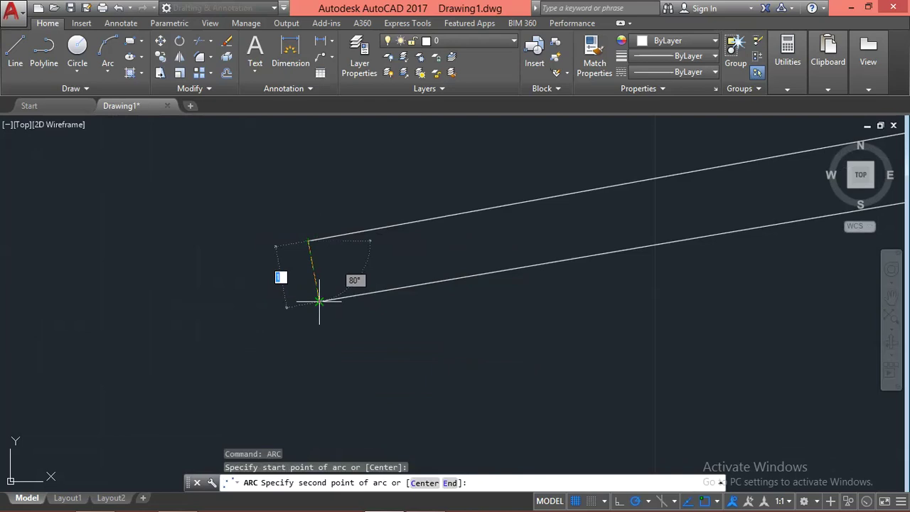
pyautogui.click(319, 301)
pyautogui.scroll(2, 324, 267)
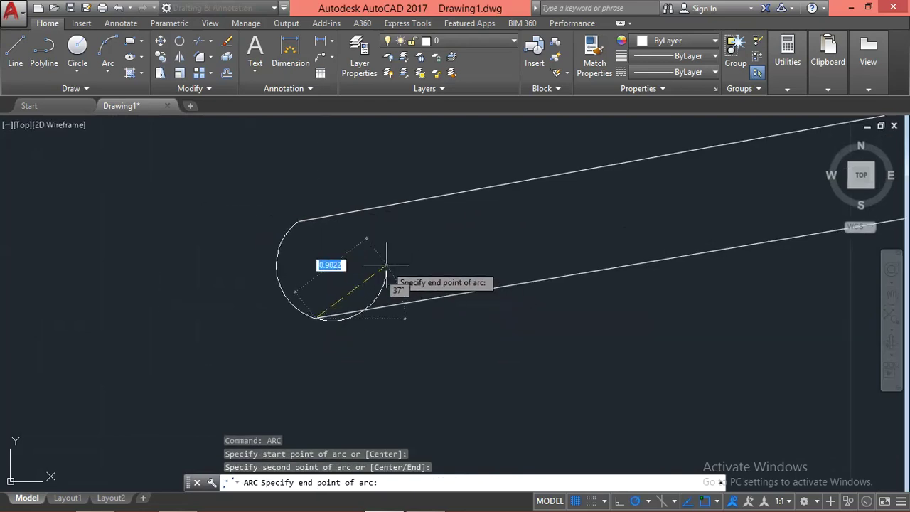
pyautogui.press('Escape')
pyautogui.press('Escape')
pyautogui.scroll(2, 341, 300)
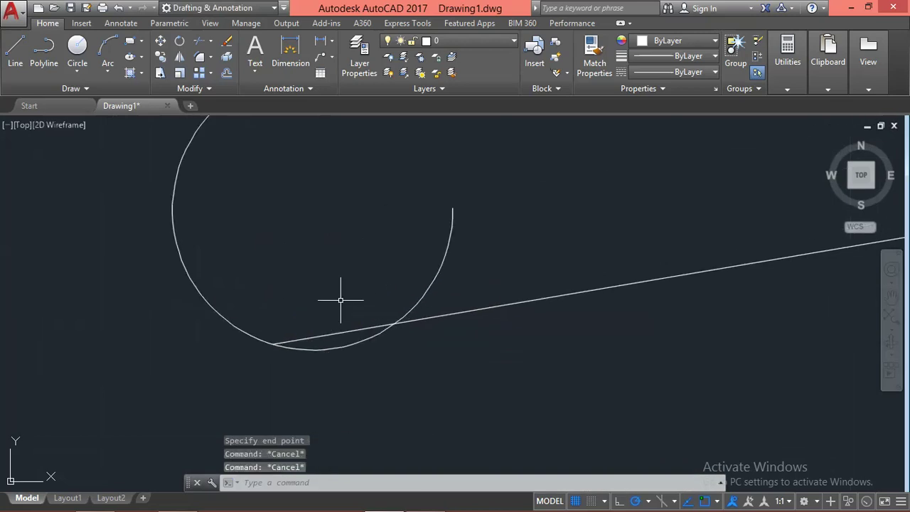
pyautogui.write('tr')
# Trim the two excess arc pieces at the left end.
pyautogui.press('Return')
pyautogui.press('Return')
pyautogui.click(439, 269)
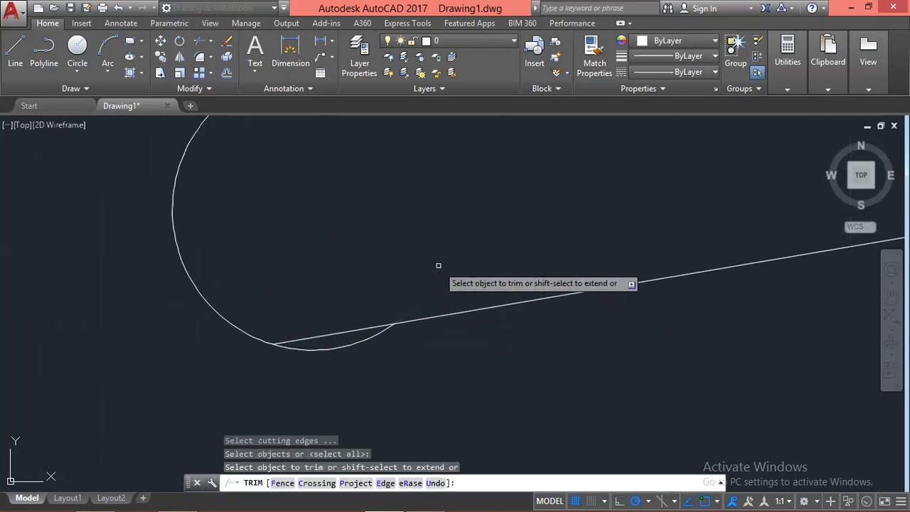
pyautogui.click(354, 346)
pyautogui.press('Escape')
pyautogui.press('Escape')
pyautogui.scroll(-2, 356, 349)
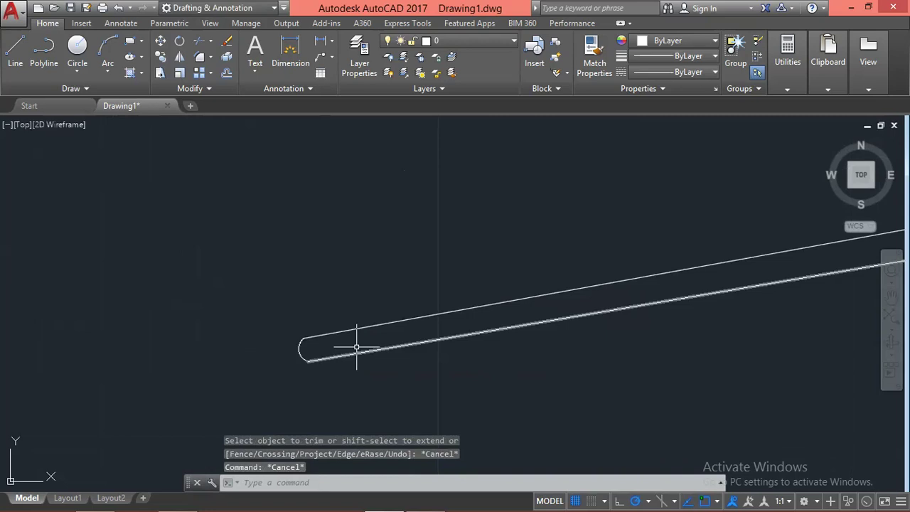
pyautogui.press('Escape')
pyautogui.press('Escape')
pyautogui.scroll(-2, 397, 349)
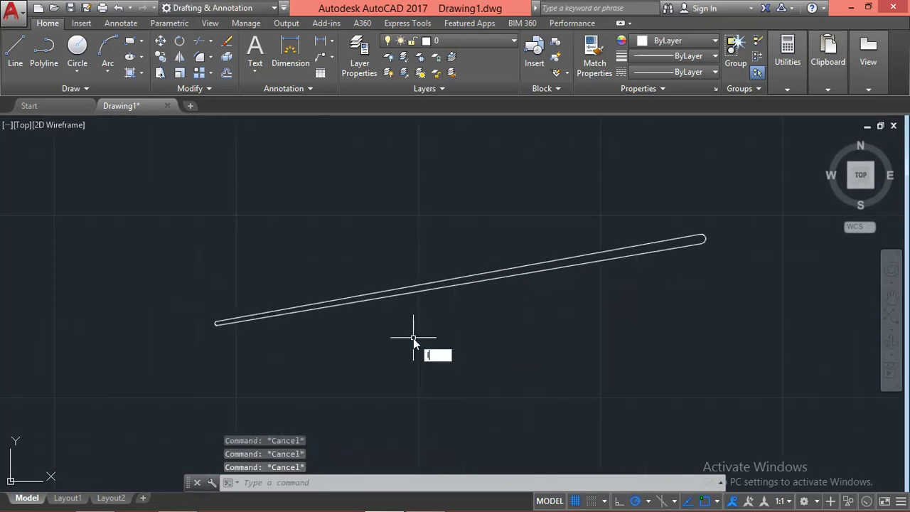
pyautogui.write('l')
pyautogui.press('Return')
pyautogui.scroll(2, 349, 295)
# Draw a short cross line across the cue stick's width.
pyautogui.click(366, 293)
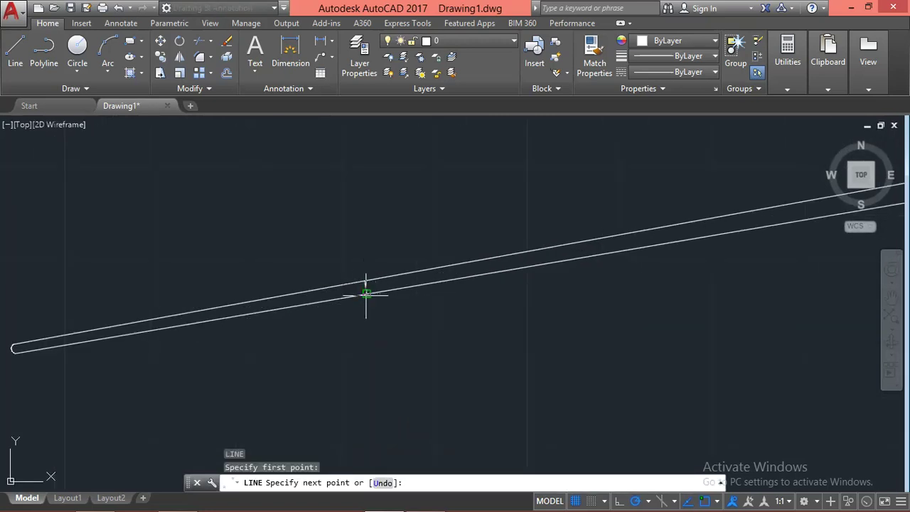
pyautogui.press('Escape')
pyautogui.scroll(-2, 244, 320)
pyautogui.press('Escape')
pyautogui.press('Escape')
pyautogui.scroll(2, 372, 299)
pyautogui.press('l')
pyautogui.press('Return')
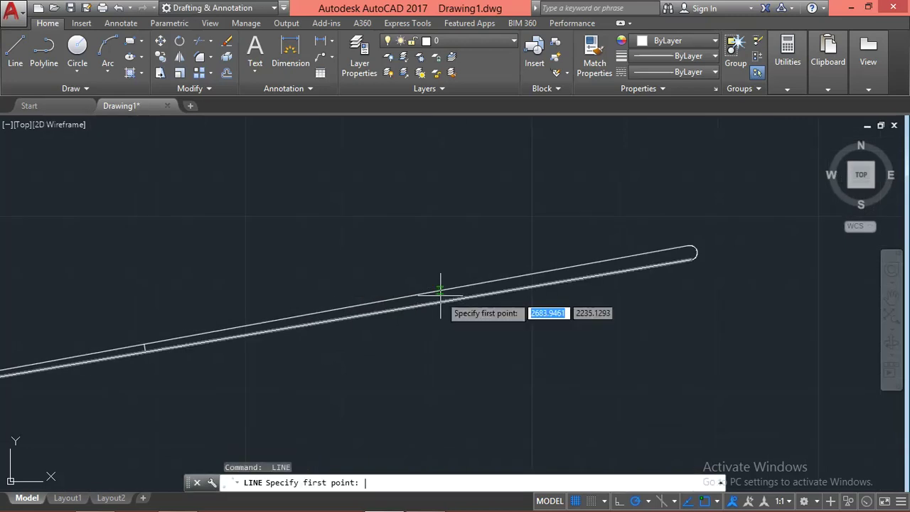
pyautogui.click(439, 292)
pyautogui.click(441, 301)
pyautogui.press('Escape')
pyautogui.press('Escape')
pyautogui.scroll(-3, 352, 326)
pyautogui.scroll(2, 352, 326)
pyautogui.scroll(2, 390, 319)
pyautogui.press('Escape')
pyautogui.press('Escape')
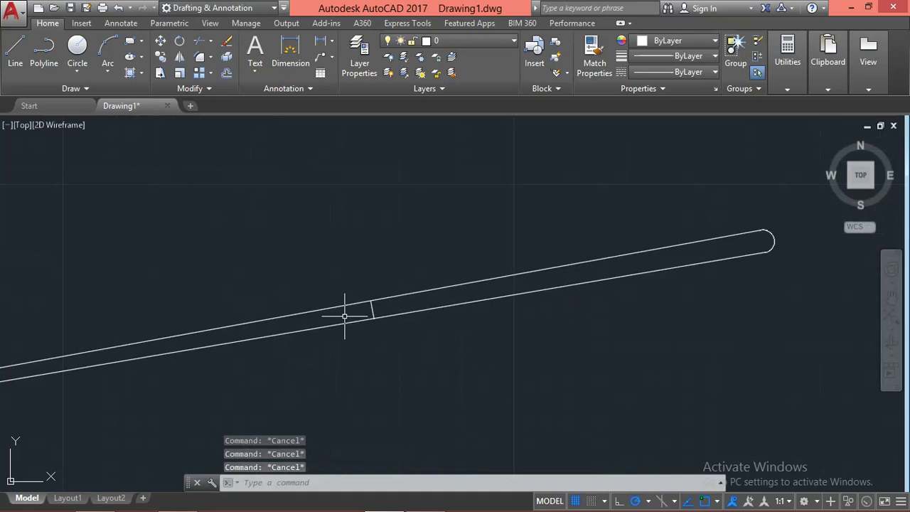
# Begin a line on the cue stick's edge, then abandon it.
pyautogui.press('l')
pyautogui.press('Return')
pyautogui.scroll(2, 372, 308)
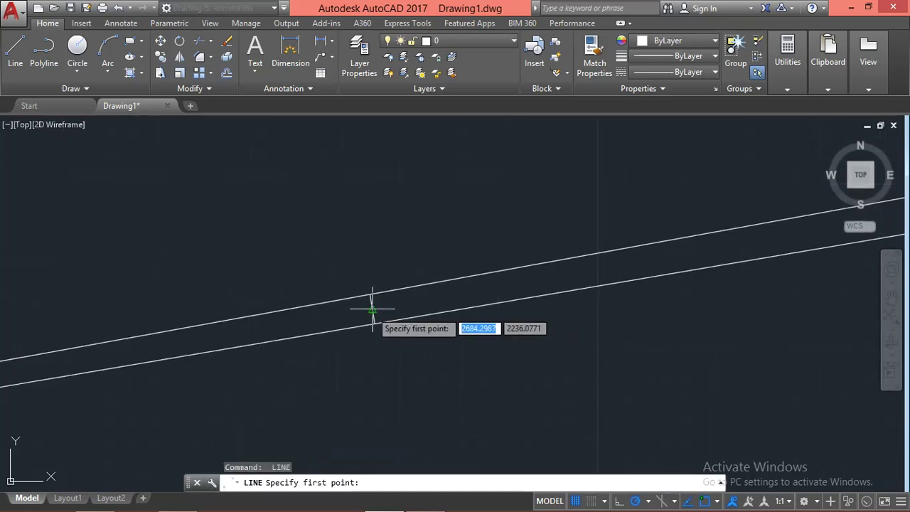
pyautogui.click(372, 309)
pyautogui.scroll(-2, 214, 352)
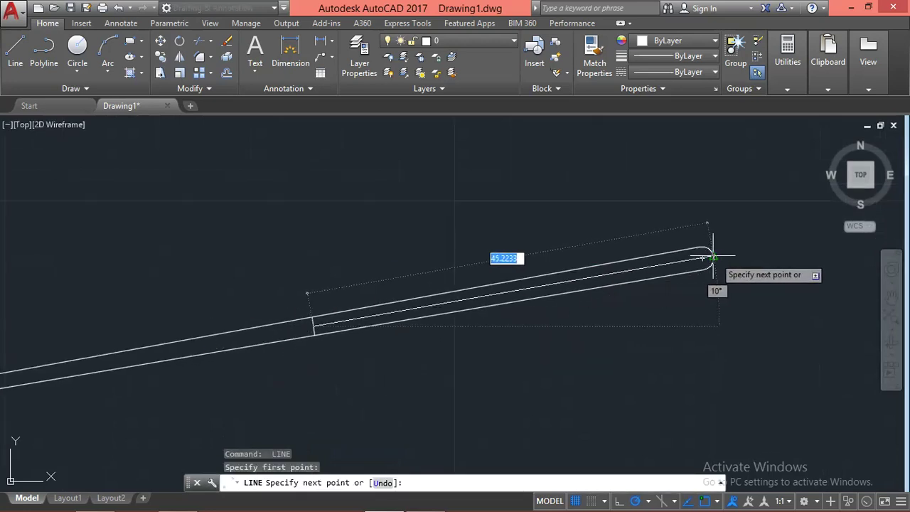
pyautogui.press('Escape')
pyautogui.scroll(-3, 657, 250)
pyautogui.press('Escape')
pyautogui.press('Escape')
pyautogui.scroll(4, 409, 326)
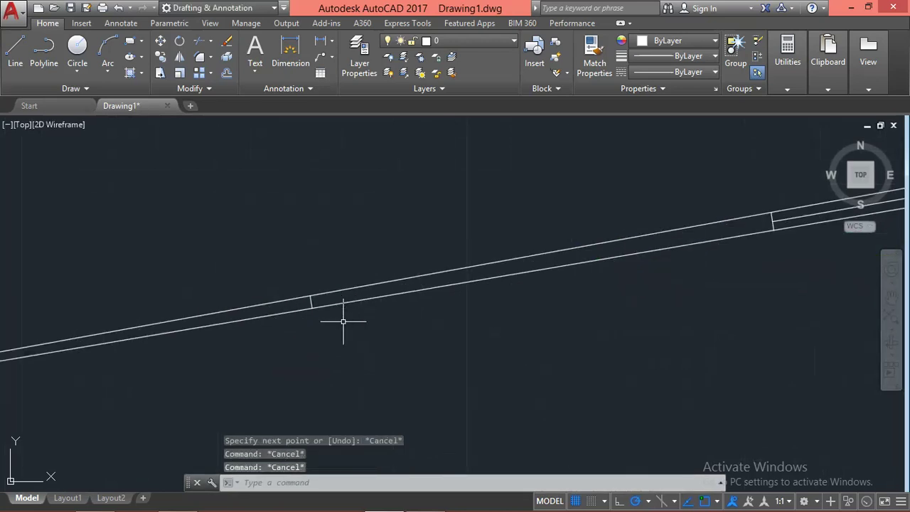
pyautogui.press('Escape')
# Draw a detail line from the cue's marked band to its other cross line.
pyautogui.write('line')
pyautogui.press('Return')
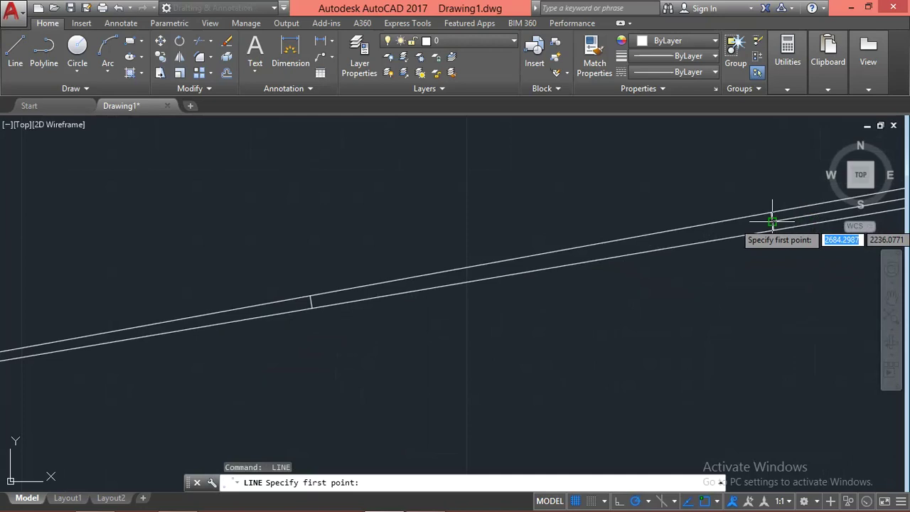
pyautogui.click(774, 217)
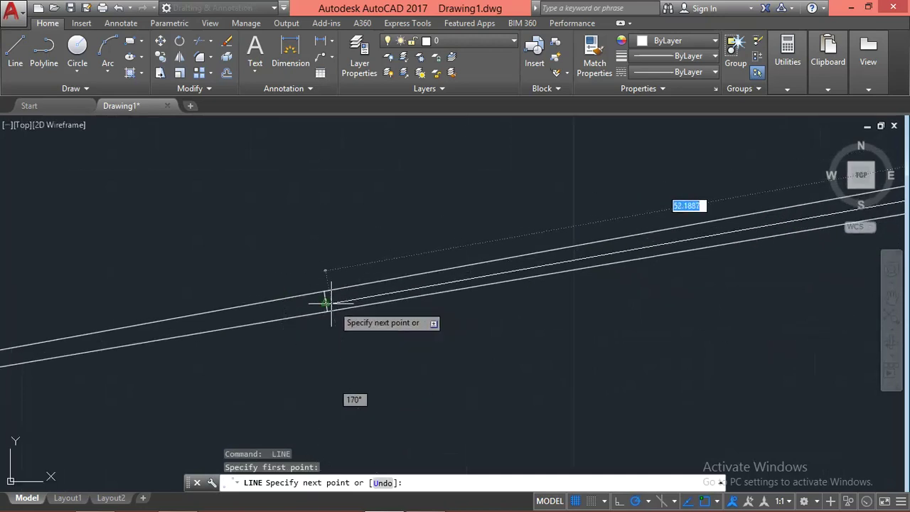
pyautogui.scroll(5, 309, 298)
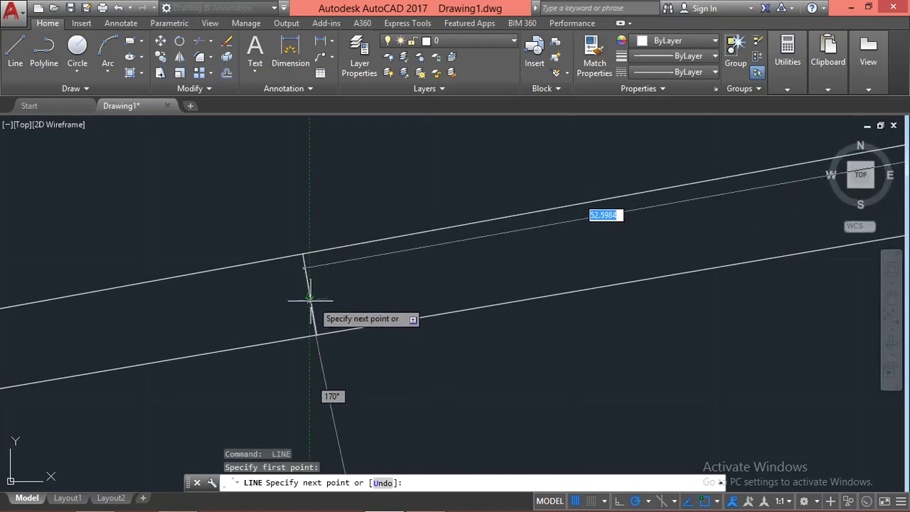
pyautogui.click(310, 294)
pyautogui.press('Escape')
# Zoom out and centre the pool table in the view.
pyautogui.press('Escape')
pyautogui.scroll(-3, 325, 275)
pyautogui.press('Escape')
pyautogui.scroll(-3, 447, 331)
pyautogui.press('Escape')
pyautogui.scroll(-4, 452, 340)
pyautogui.moveTo(453, 340); pyautogui.dragTo(412, 340, button='middle')
pyautogui.scroll(2, 559, 305)
pyautogui.scroll(3, 481, 305)
pyautogui.moveTo(482, 305); pyautogui.dragTo(418, 323, button='middle')
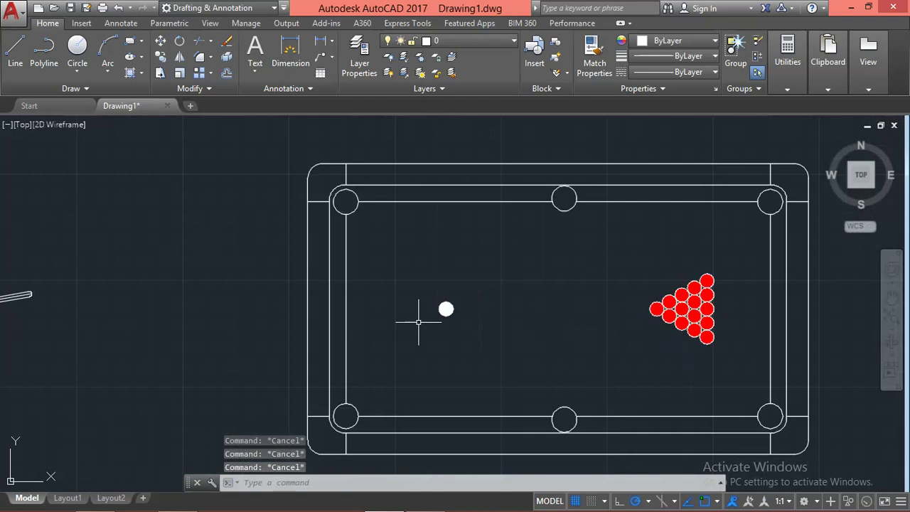
# Start a hatch and set its colour to index 247 dark maroon.
pyautogui.scroll(1, 534, 222)
pyautogui.scroll(1, 544, 138)
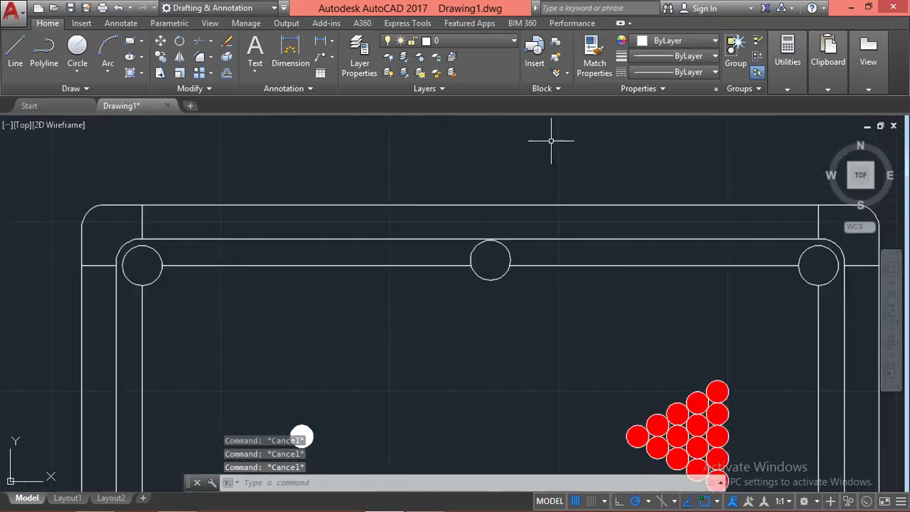
pyautogui.write('h')
pyautogui.press('Return')
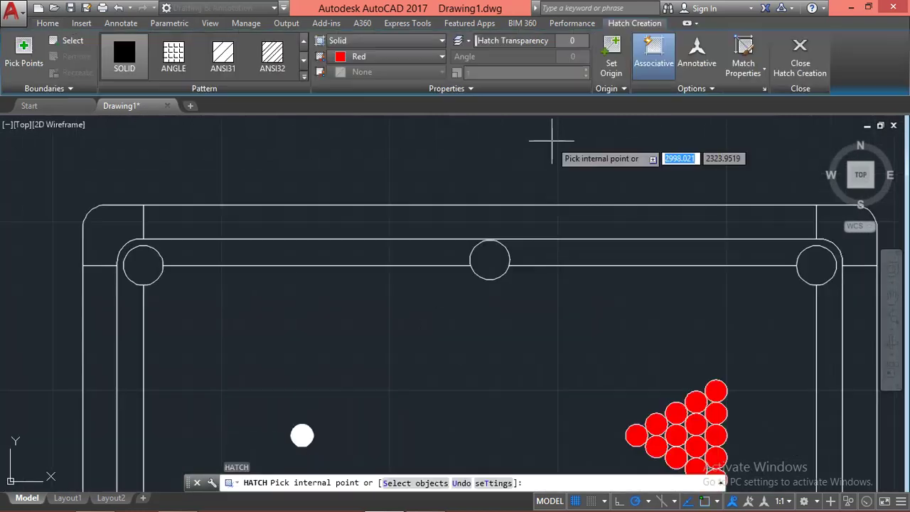
pyautogui.click(354, 57)
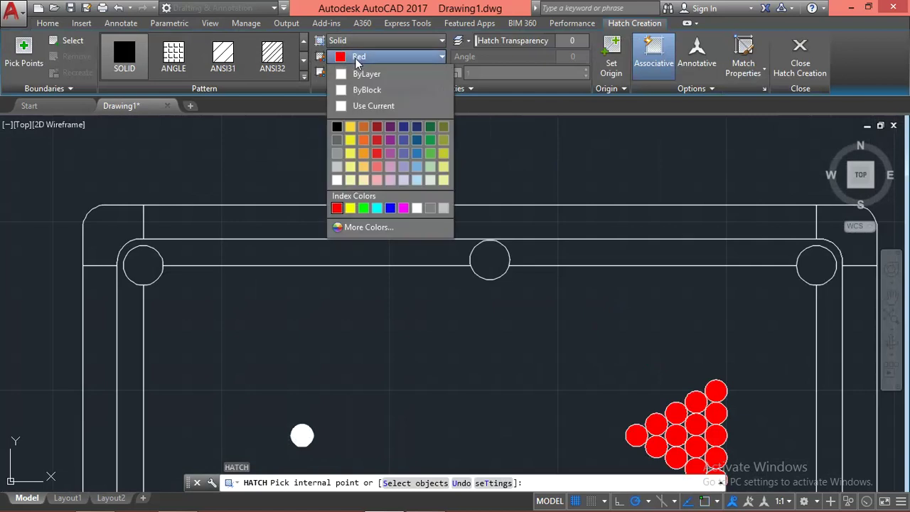
pyautogui.click(383, 228)
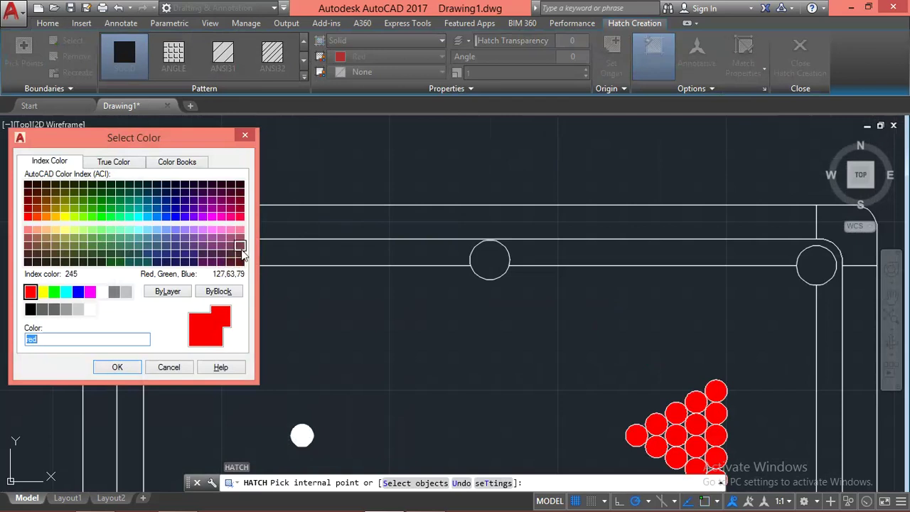
pyautogui.click(240, 255)
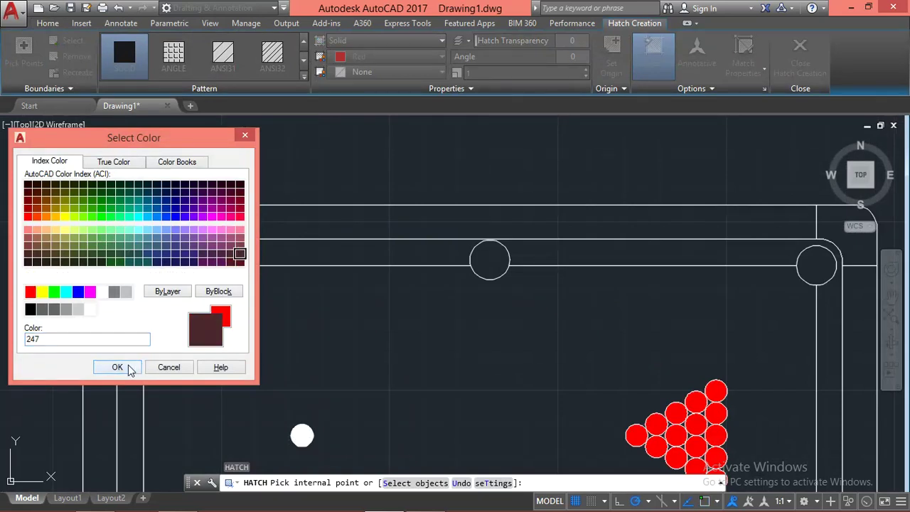
pyautogui.click(118, 367)
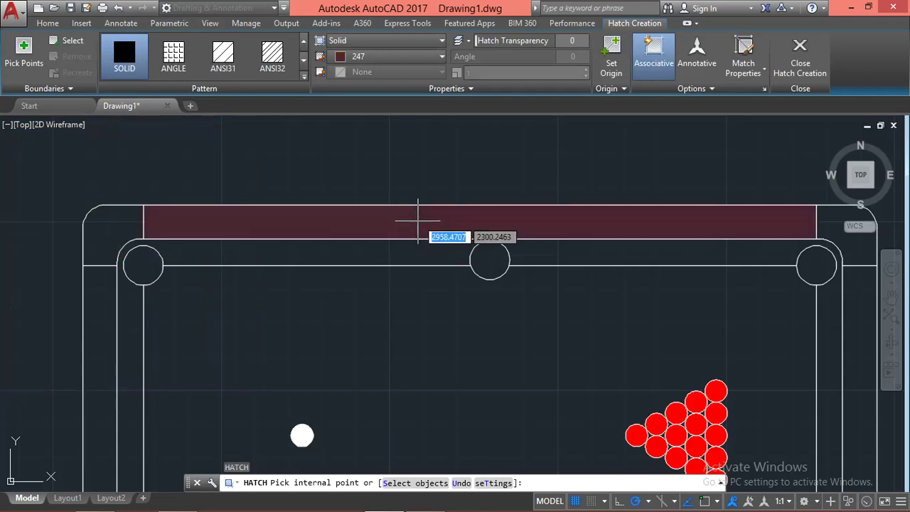
# Fill the top and left cushions with the colour-247 hatch.
pyautogui.click(418, 221)
pyautogui.scroll(-5, 426, 153)
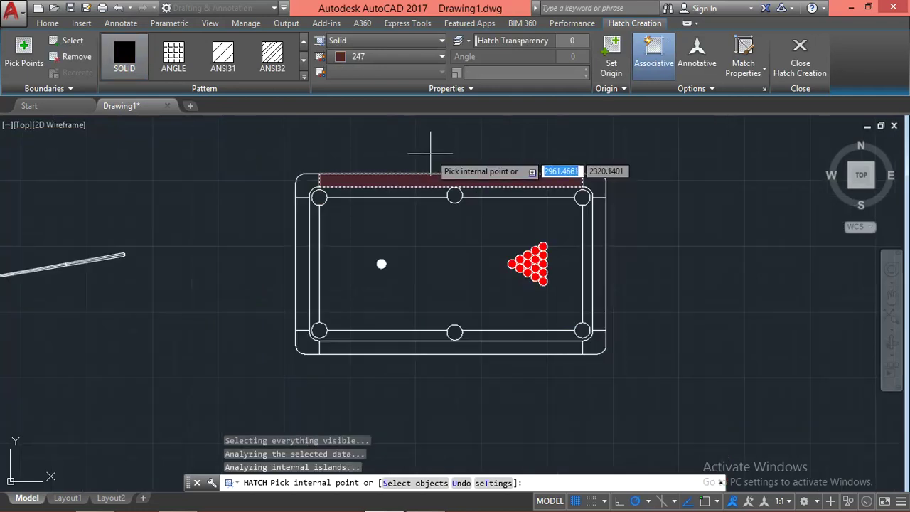
pyautogui.click(305, 252)
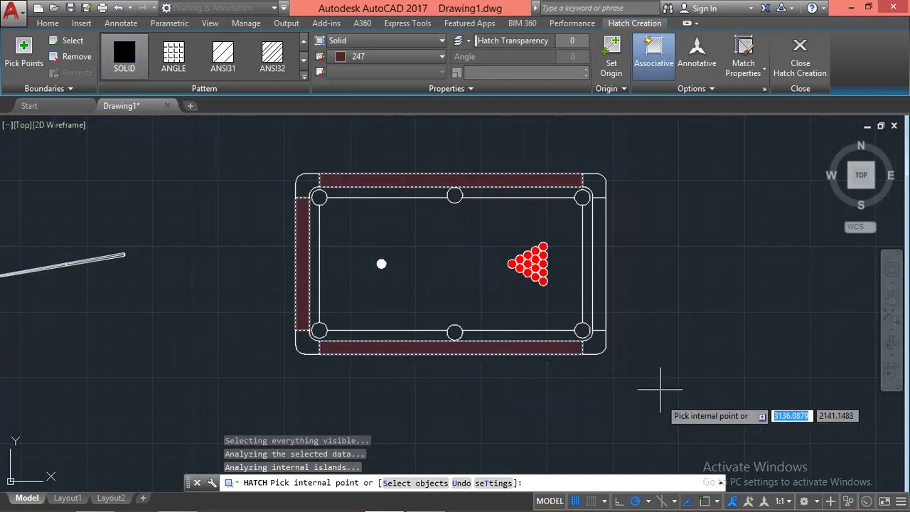
# Fill the right cushion maroon to complete the cushion hatch.
pyautogui.click(602, 252)
pyautogui.press('Escape')
pyautogui.moveTo(636, 278); pyautogui.dragTo(628, 286, button='middle')
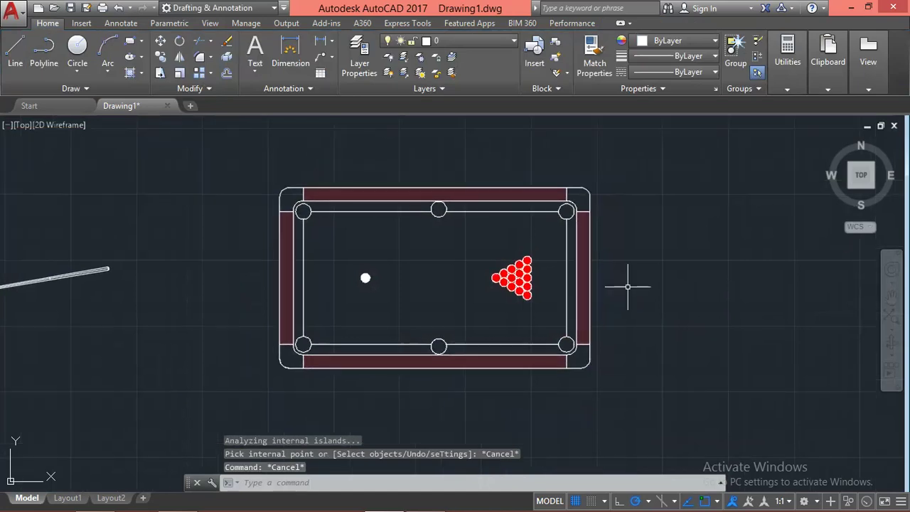
pyautogui.write('h')
# Hatch the inner rail band in solid black.
pyautogui.press('Return')
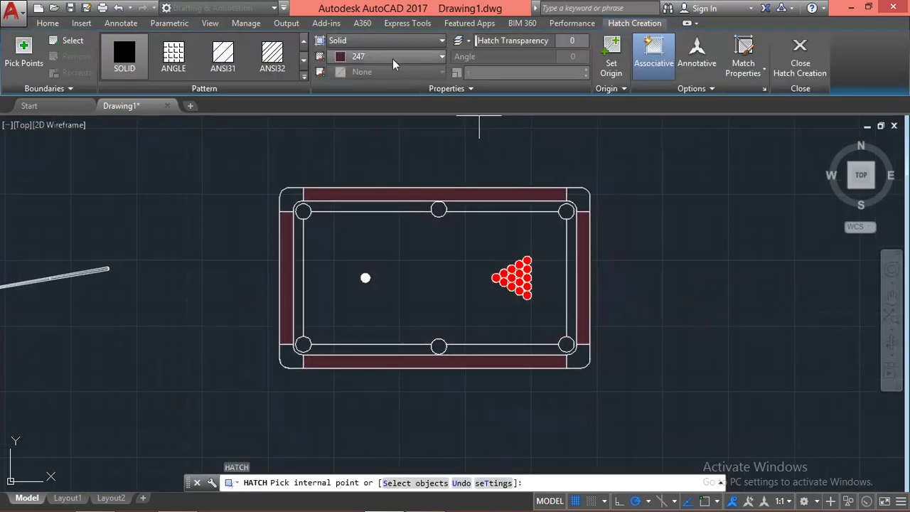
pyautogui.click(395, 62)
pyautogui.click(337, 128)
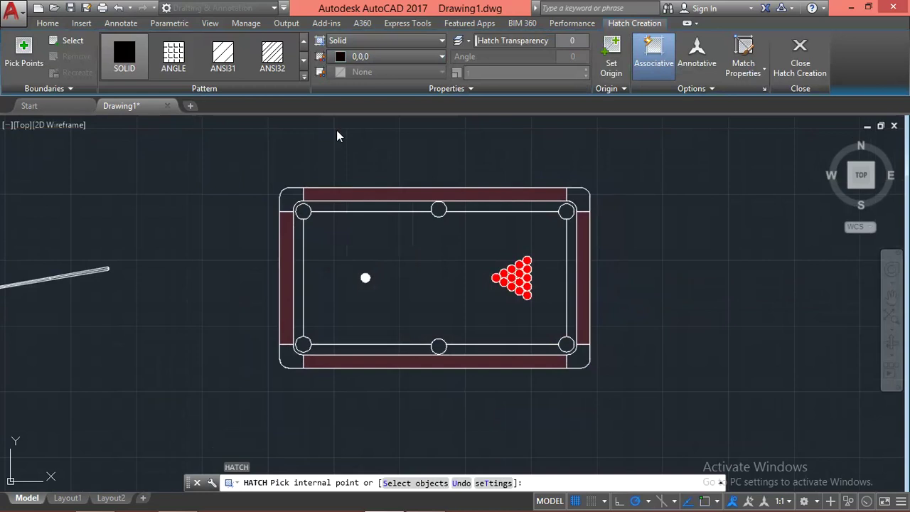
pyautogui.press('Escape')
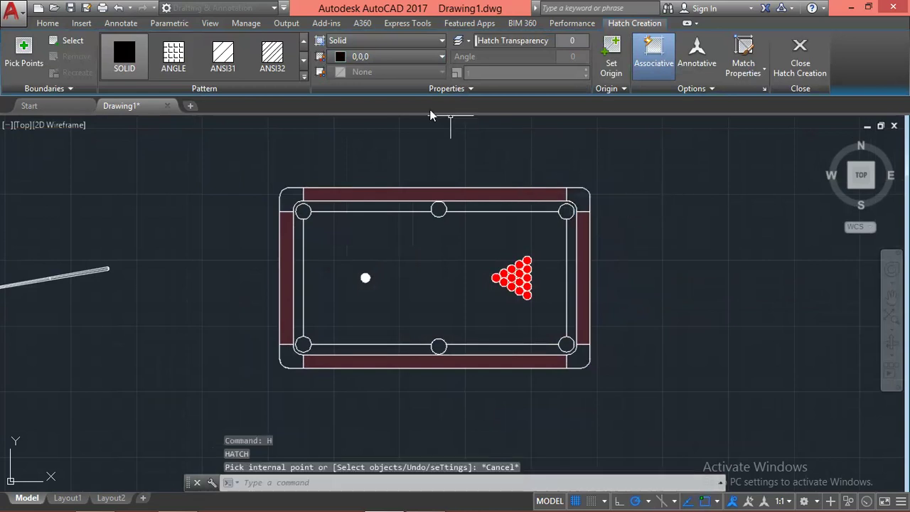
pyautogui.write('h')
pyautogui.press('Return')
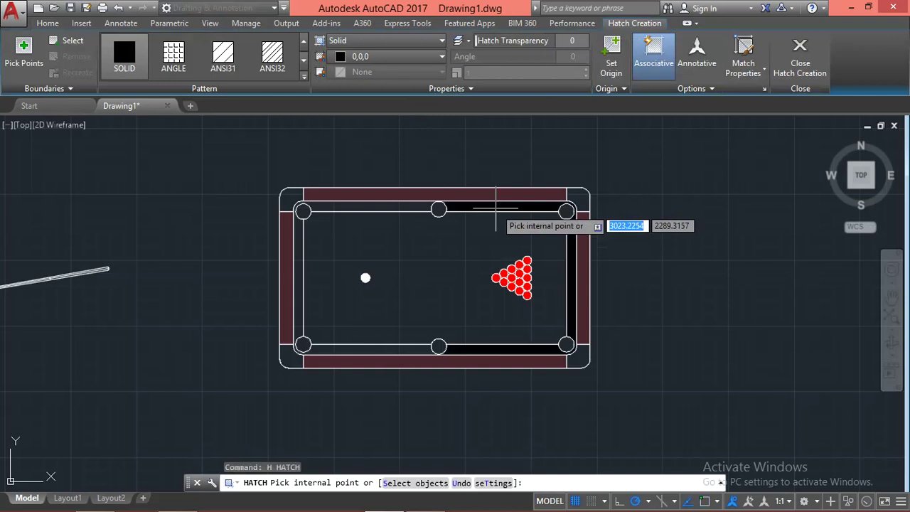
pyautogui.click(496, 208)
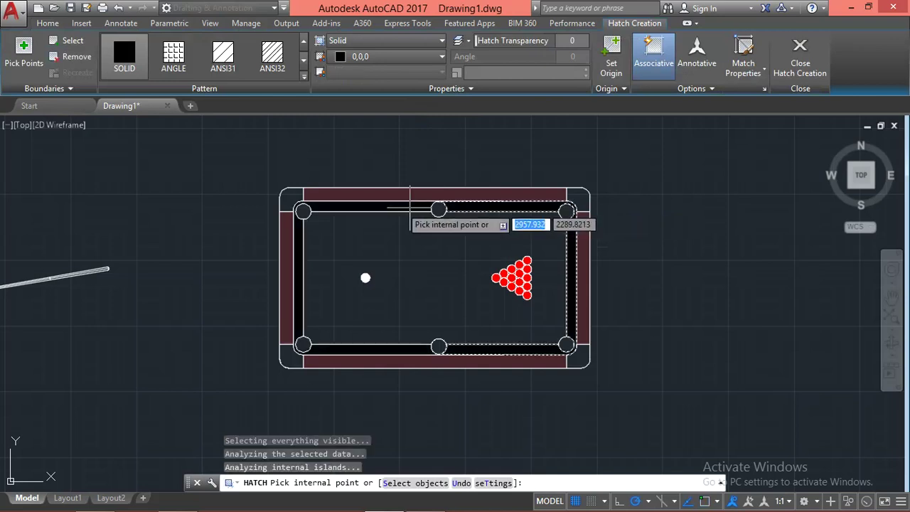
pyautogui.click(407, 206)
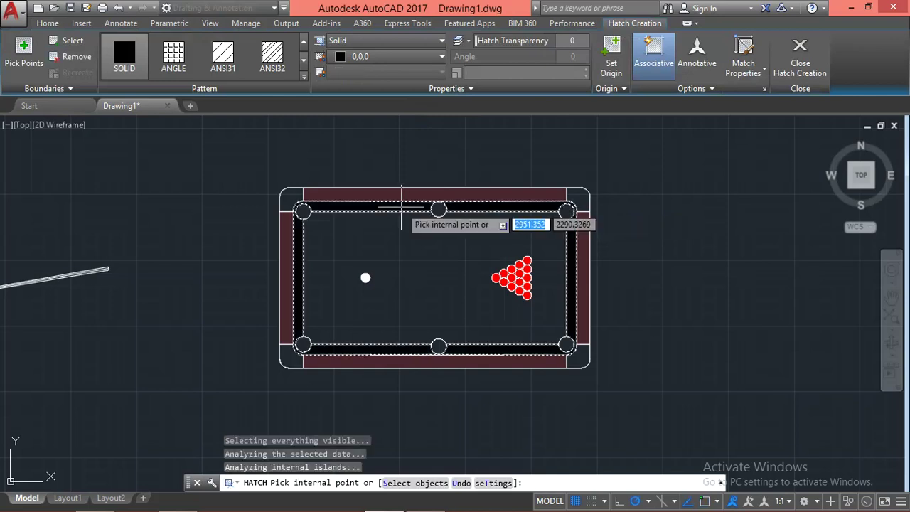
pyautogui.press('Escape')
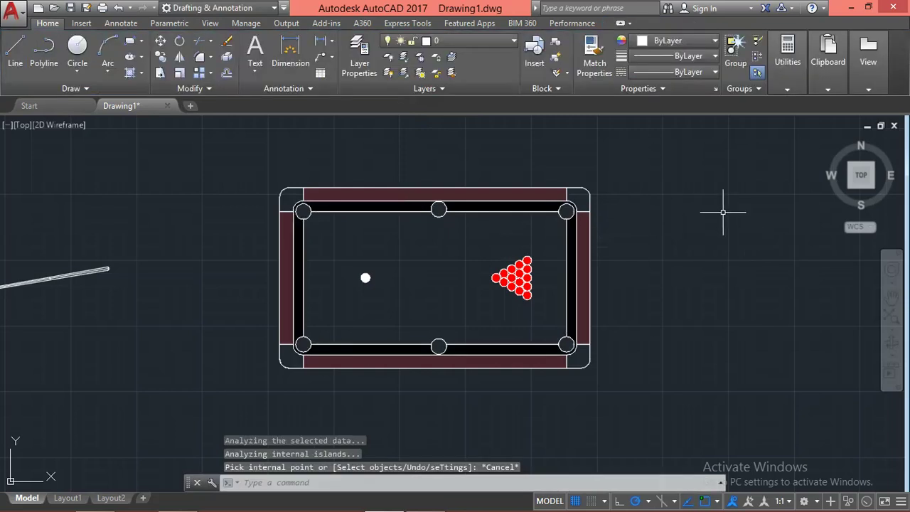
pyautogui.write('h')
pyautogui.press('Return')
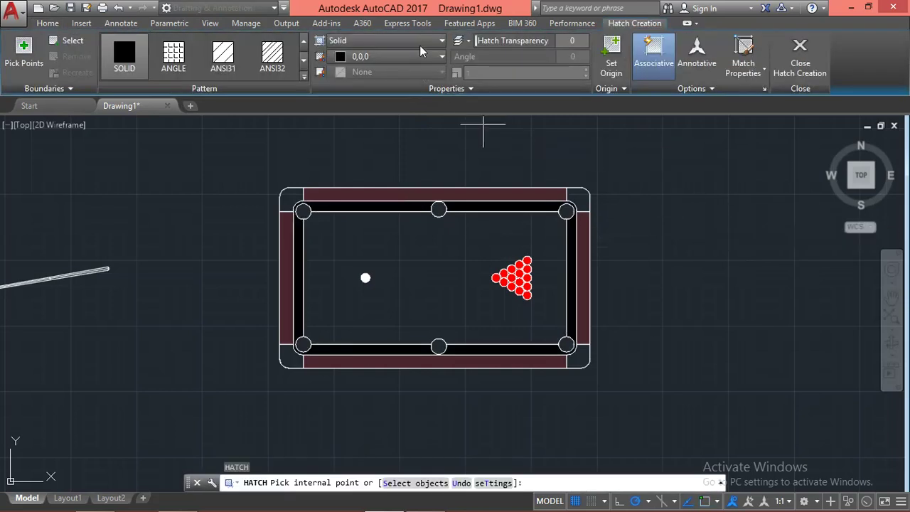
# Set the hatch colour to index 249 dark red.
pyautogui.click(424, 55)
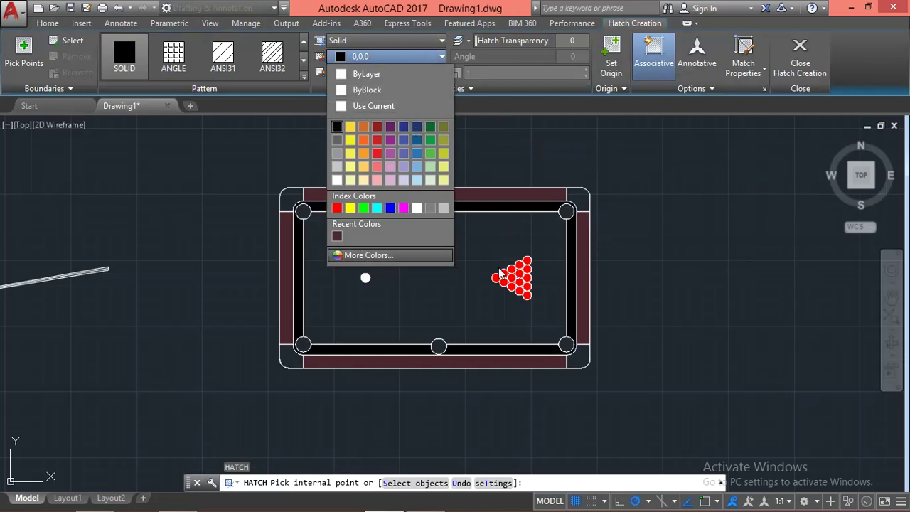
pyautogui.click(371, 258)
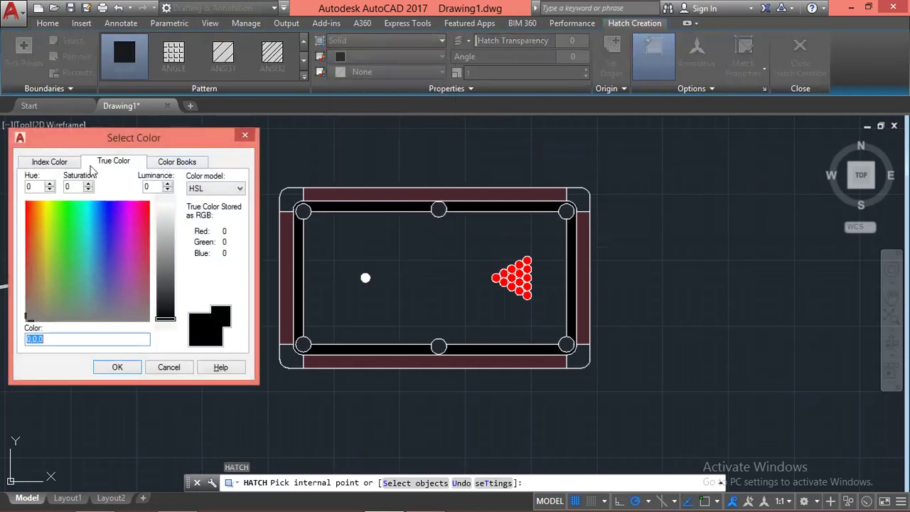
pyautogui.click(68, 163)
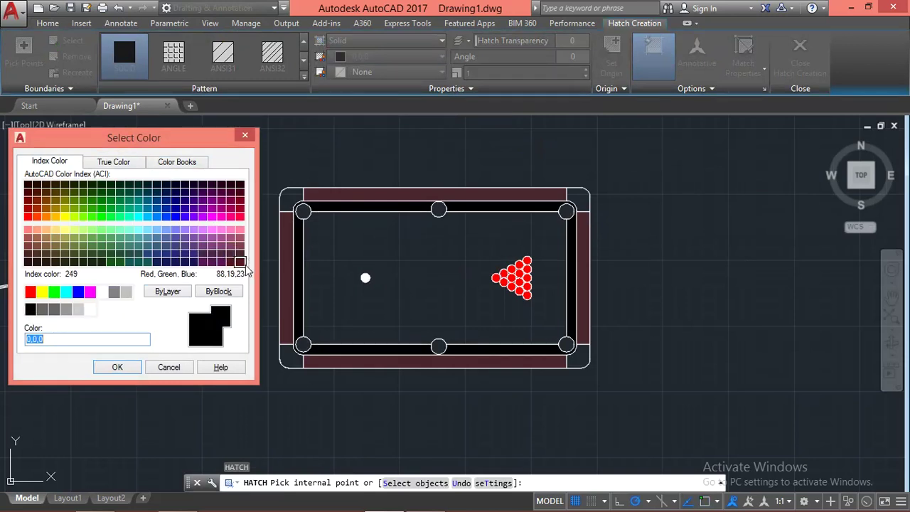
pyautogui.click(240, 263)
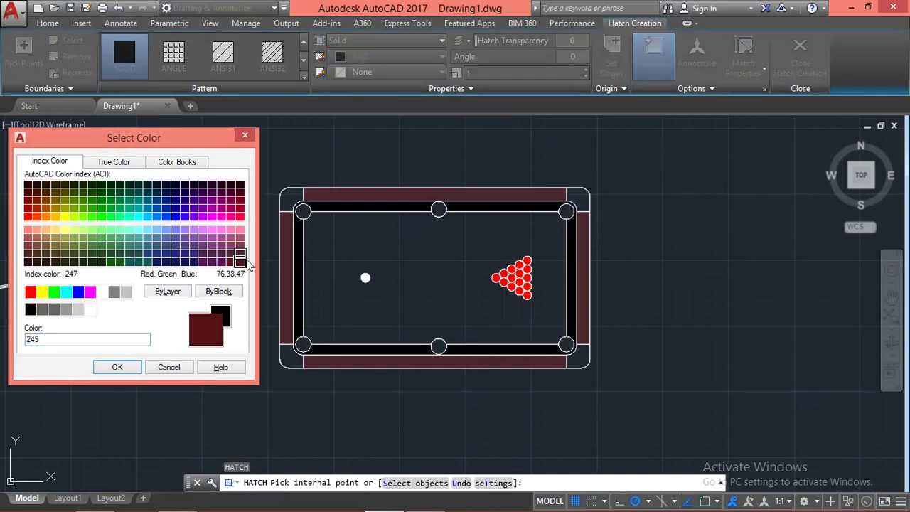
pyautogui.click(117, 367)
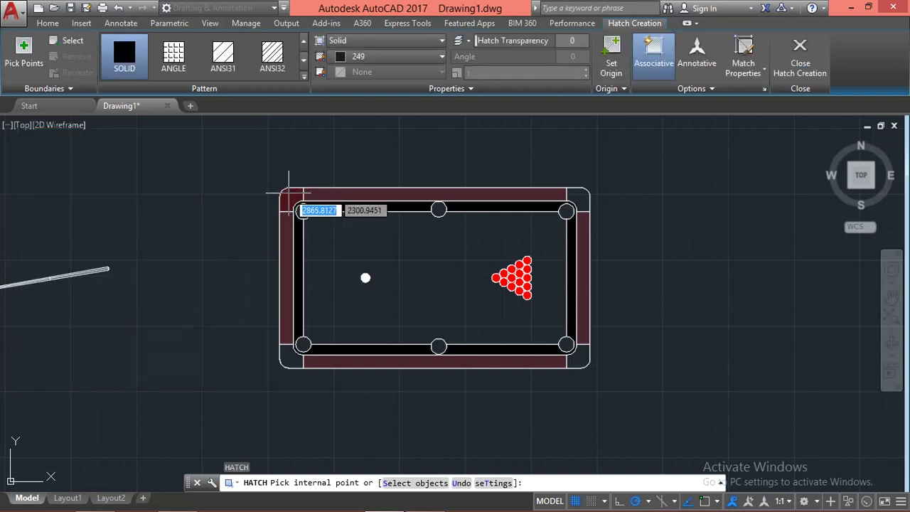
# Fill the table's rounded corner pieces with colour 249.
pyautogui.click(289, 192)
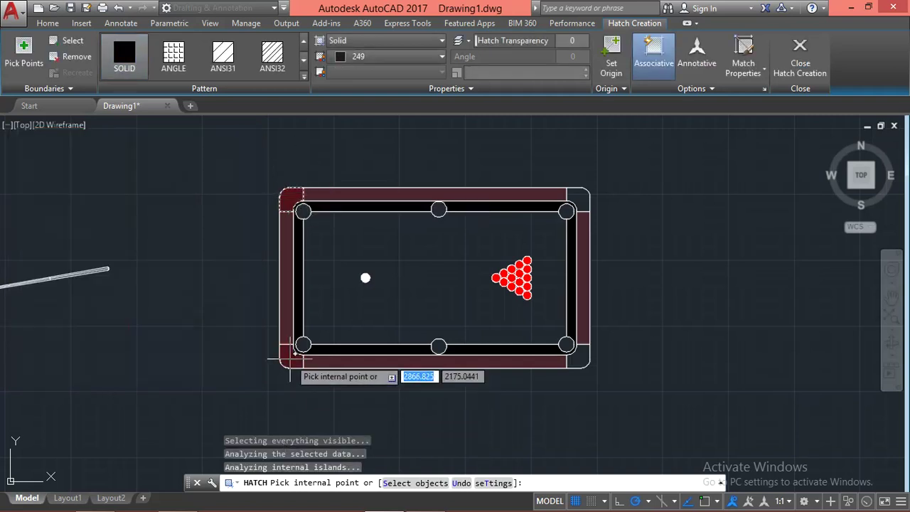
pyautogui.click(584, 358)
pyautogui.click(580, 193)
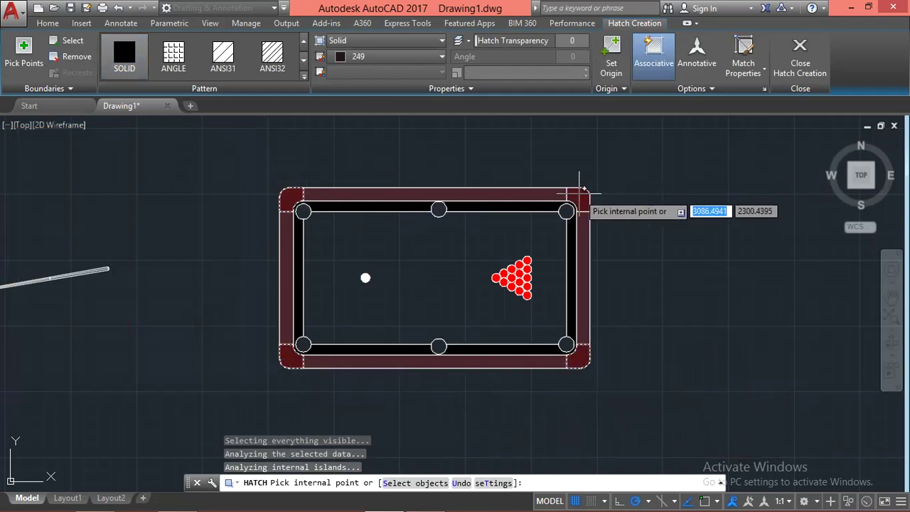
pyautogui.press('Escape')
pyautogui.press('Escape')
pyautogui.moveTo(662, 277); pyautogui.dragTo(676, 278, button='middle')
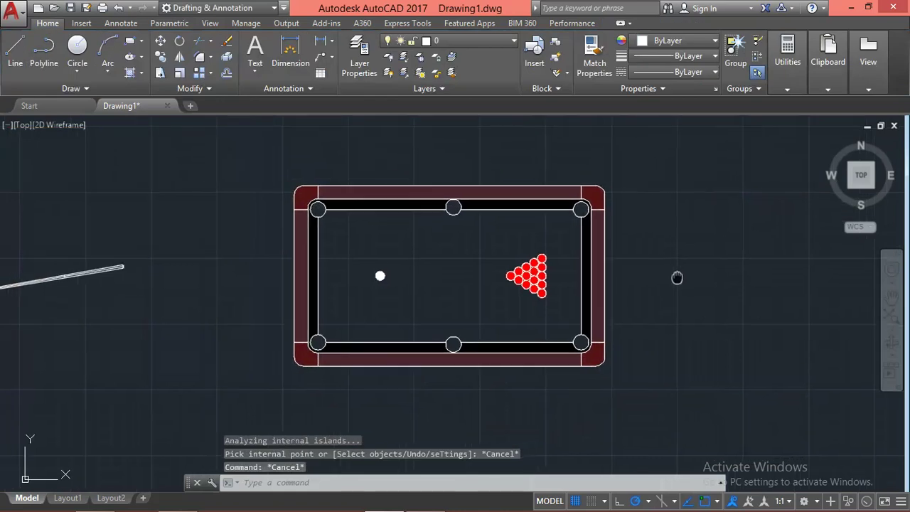
pyautogui.press('Escape')
pyautogui.write('h')
pyautogui.press('Return')
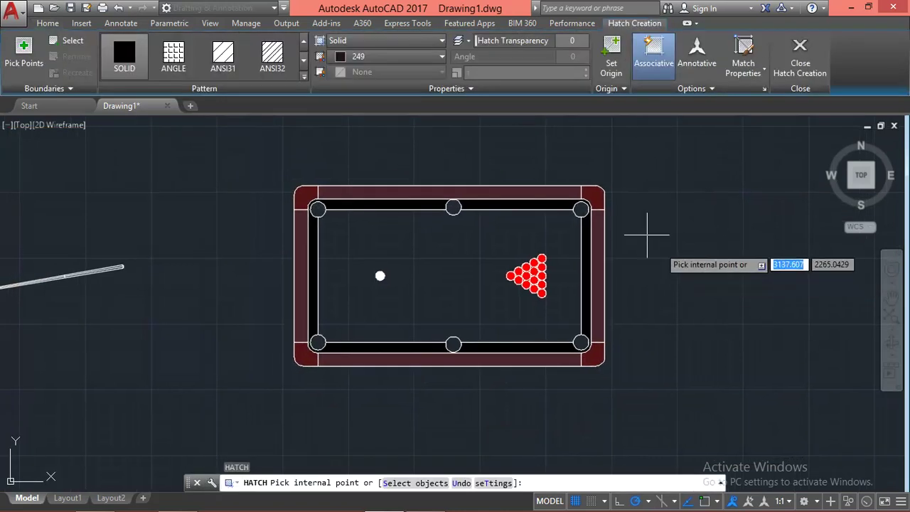
# Fill the felt inside the black rails with solid green 19,155,72.
pyautogui.click(405, 56)
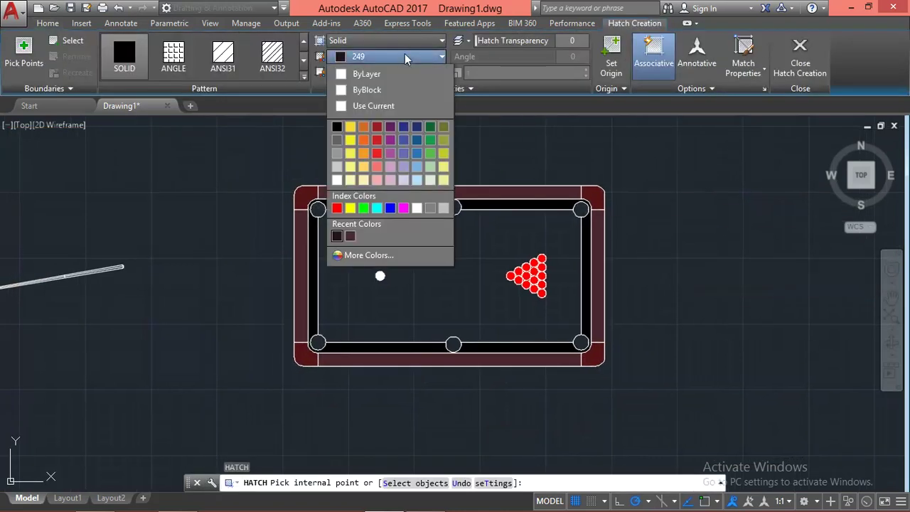
pyautogui.click(432, 140)
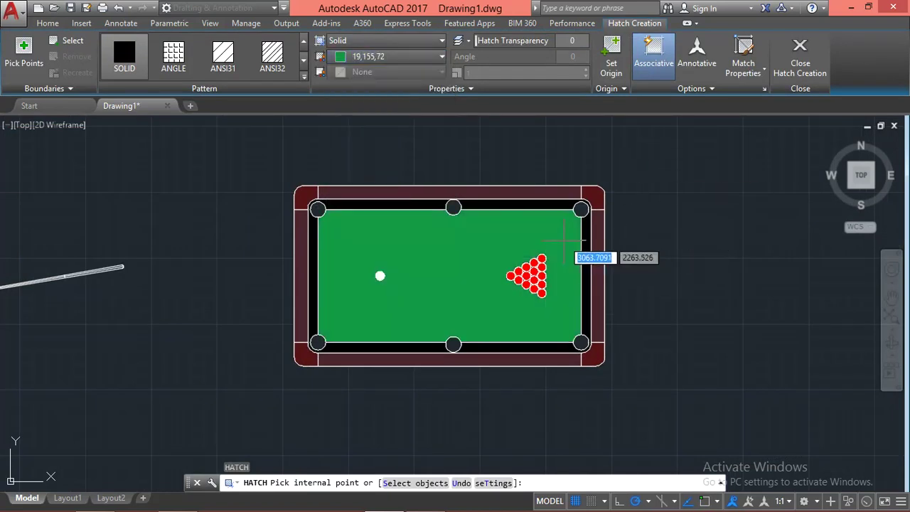
pyautogui.click(564, 242)
pyautogui.press('Escape')
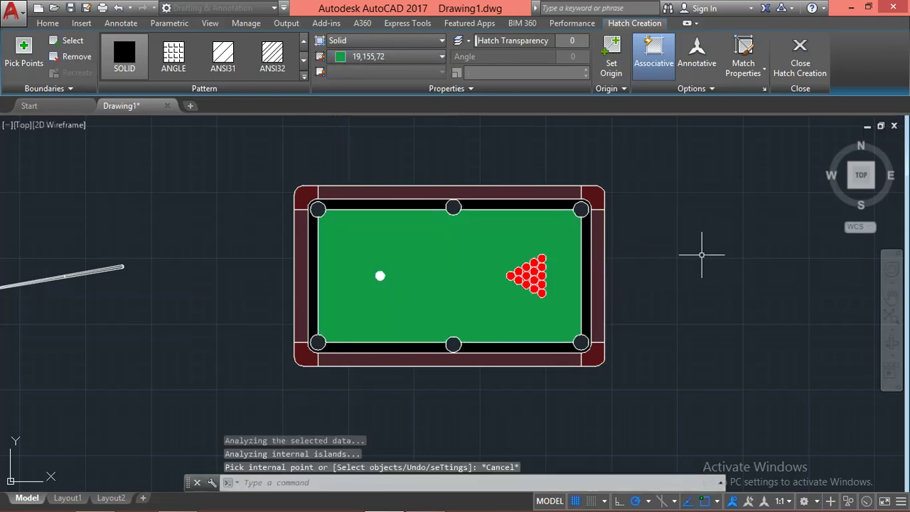
pyautogui.scroll(3, 608, 215)
pyautogui.scroll(3, 732, 178)
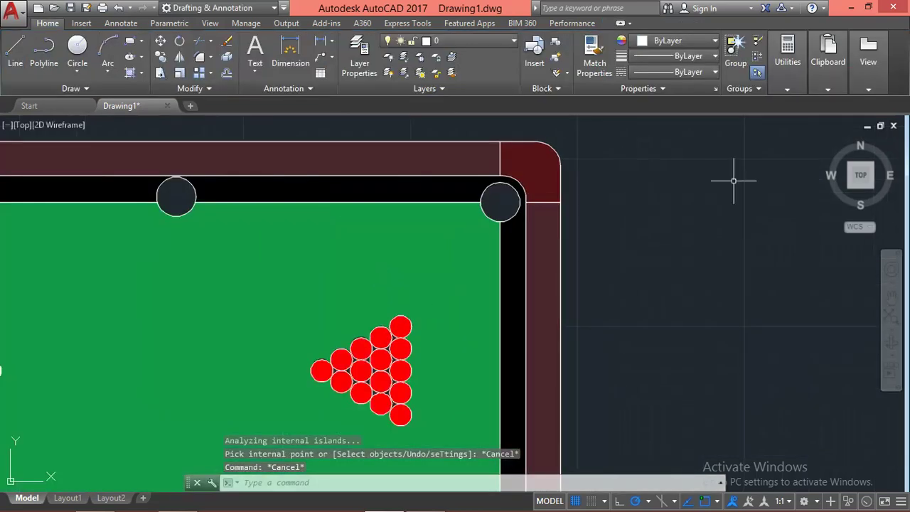
pyautogui.scroll(-5, 732, 178)
pyautogui.press('Escape')
pyautogui.press('Escape')
pyautogui.scroll(2, 726, 188)
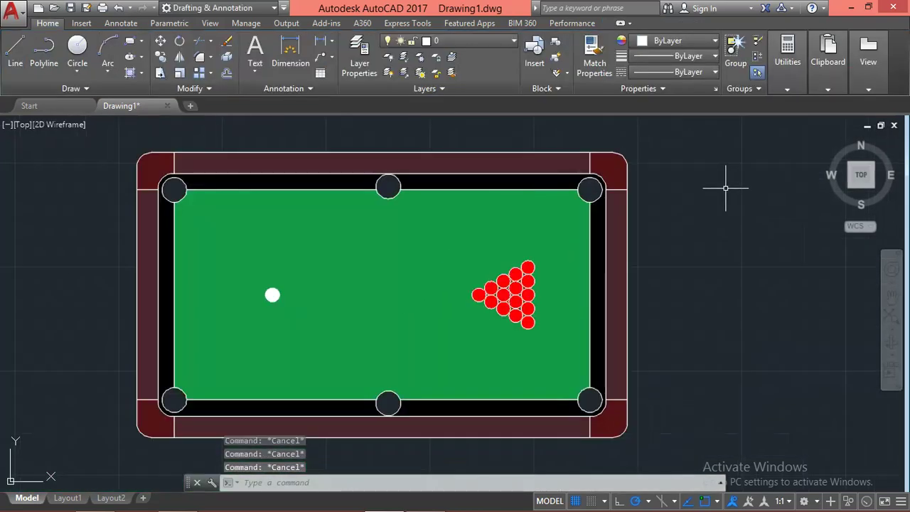
pyautogui.write('h')
pyautogui.press('Return')
# Fill the top-right, top-middle and top-left pockets dark green 19,103,52.
pyautogui.click(410, 57)
pyautogui.click(431, 140)
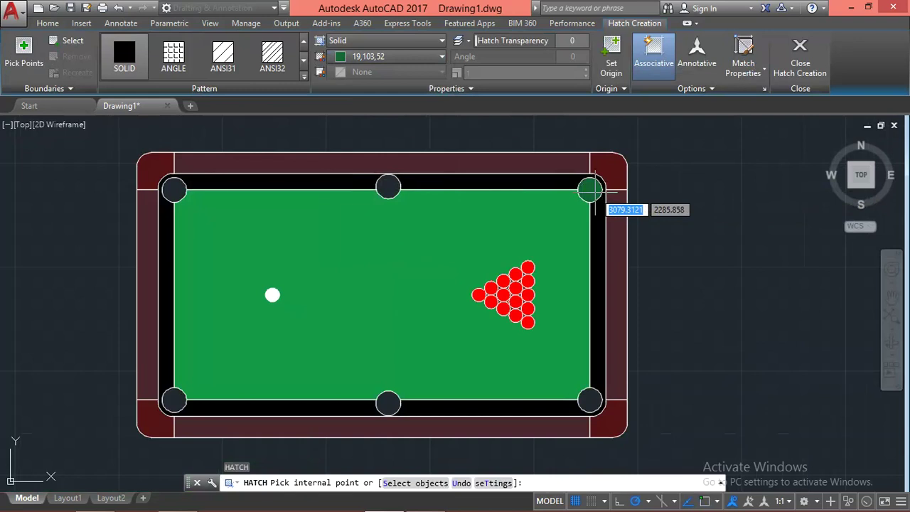
pyautogui.click(594, 190)
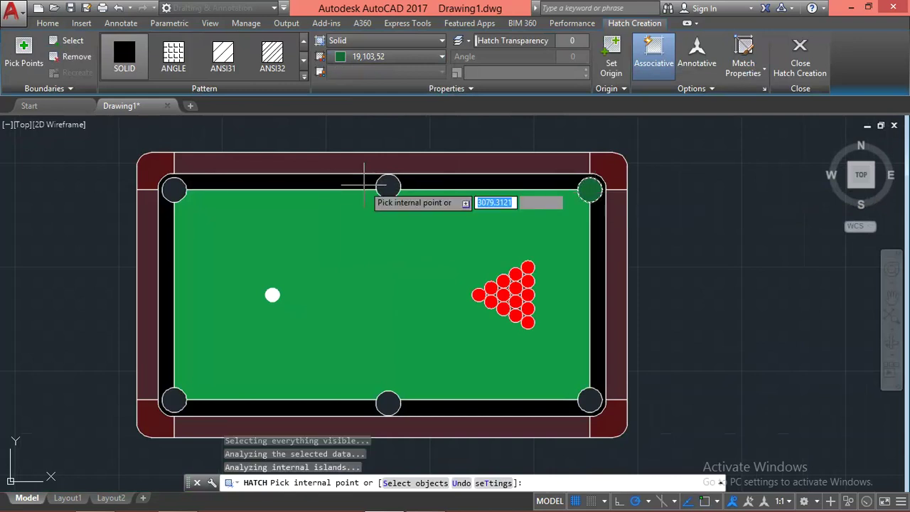
pyautogui.click(388, 184)
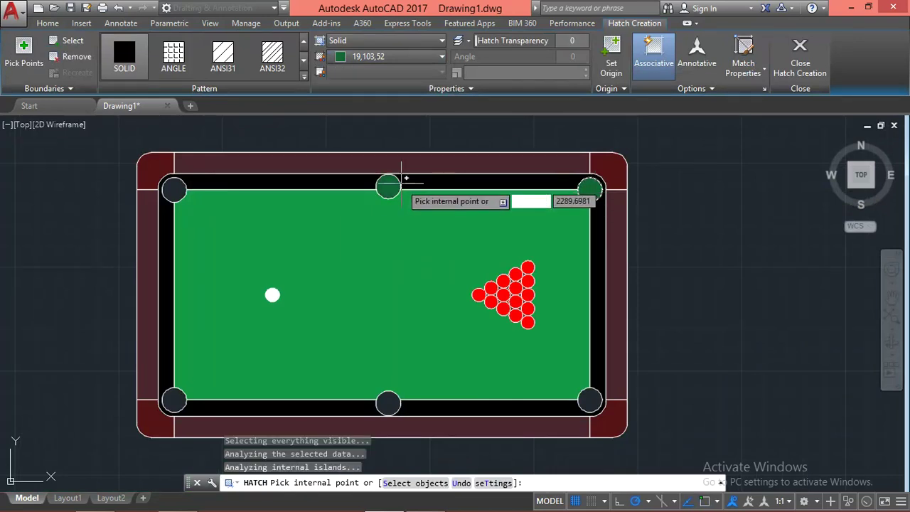
pyautogui.click(387, 184)
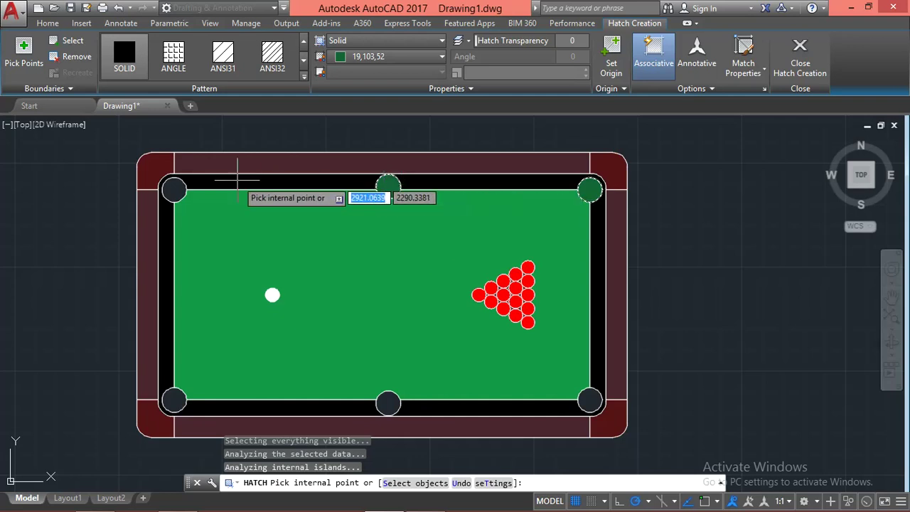
pyautogui.click(175, 189)
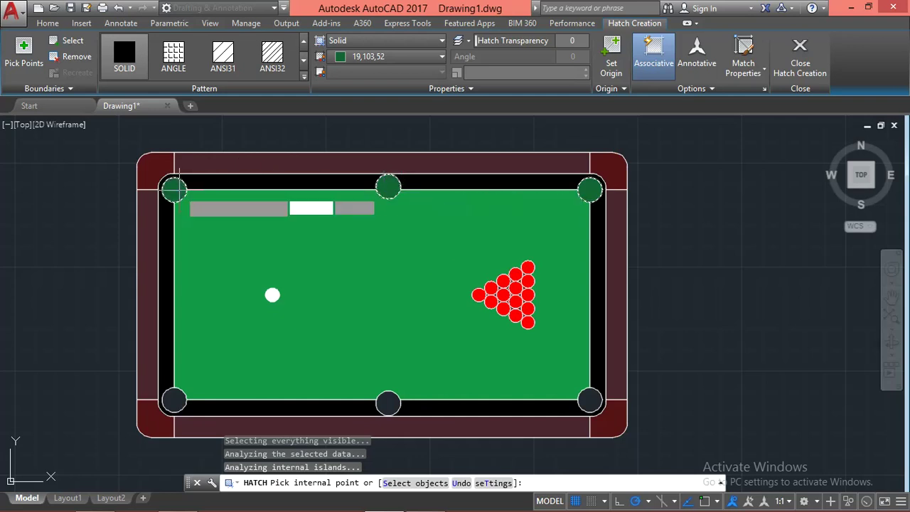
pyautogui.press('Escape')
# Fill the bottom-left, bottom-middle and bottom-right pockets with the same dark green.
pyautogui.moveTo(203, 213); pyautogui.dragTo(232, 190, button='middle')
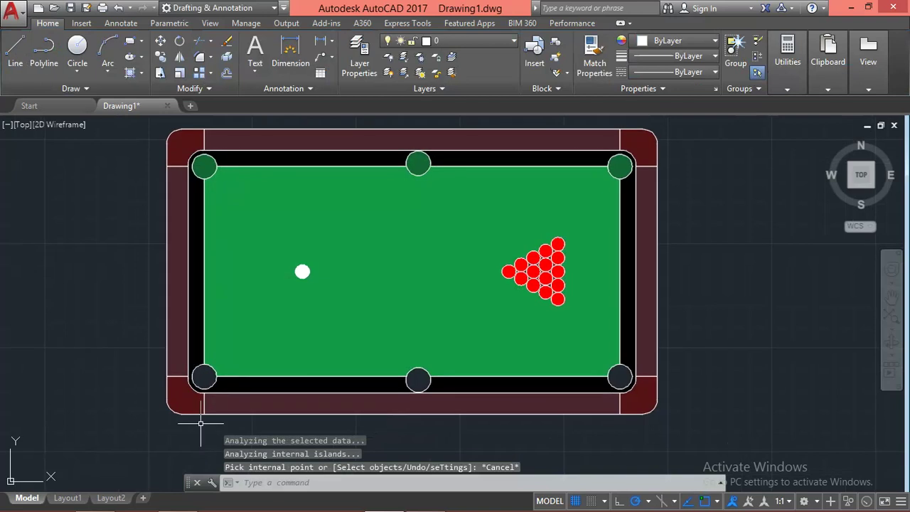
pyautogui.press('Return')
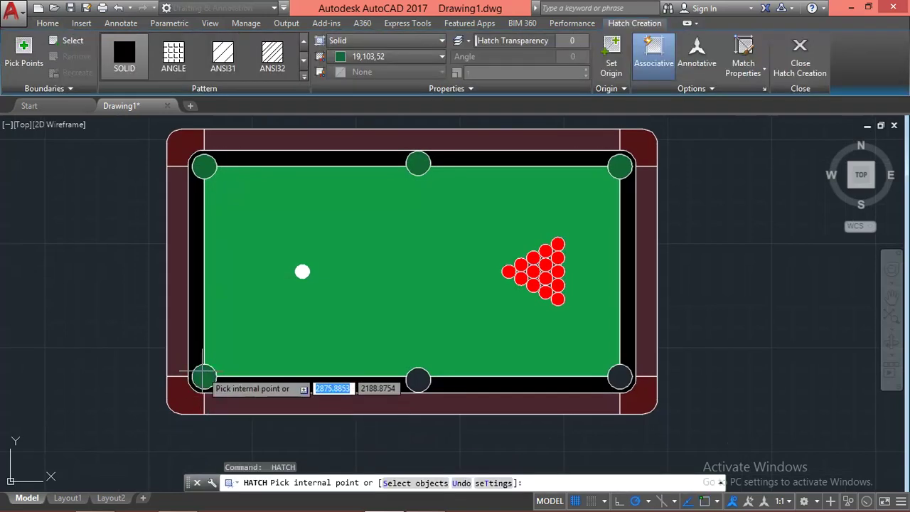
pyautogui.click(202, 372)
pyautogui.press('Escape')
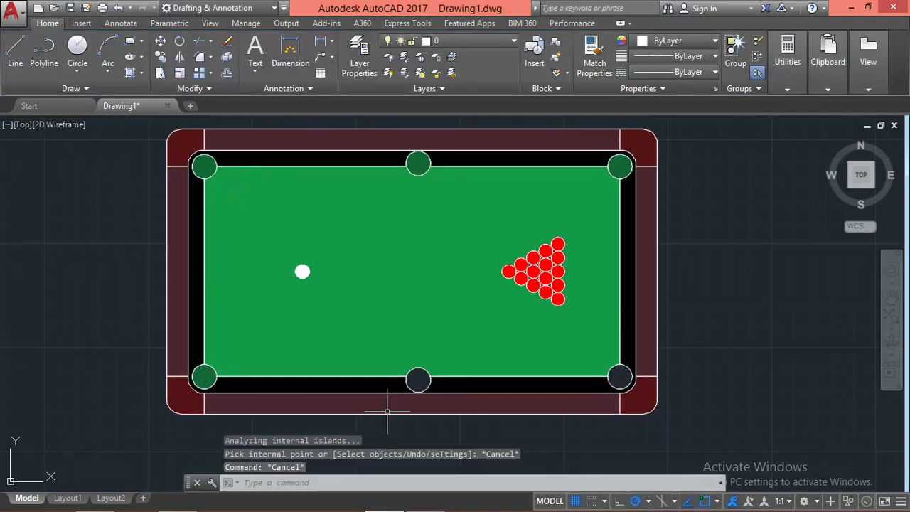
pyautogui.press('Return')
pyautogui.click(419, 381)
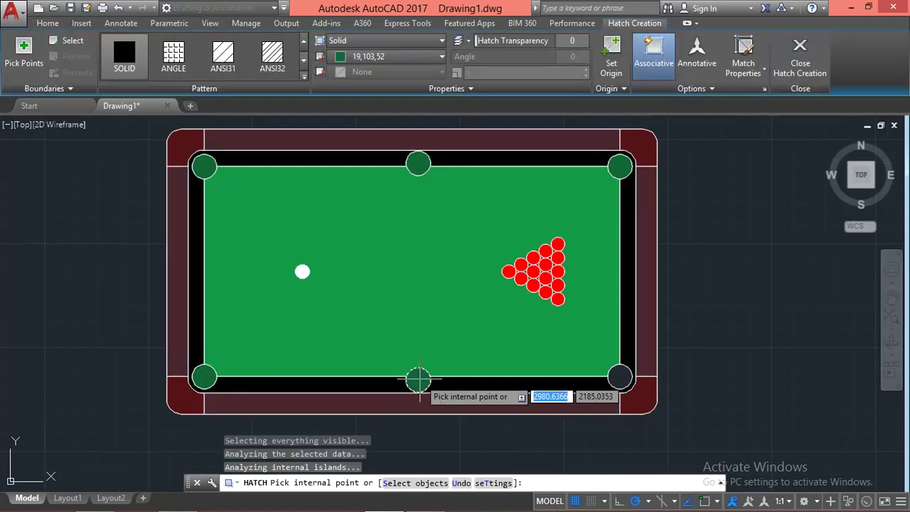
pyautogui.press('Escape')
pyautogui.press('Return')
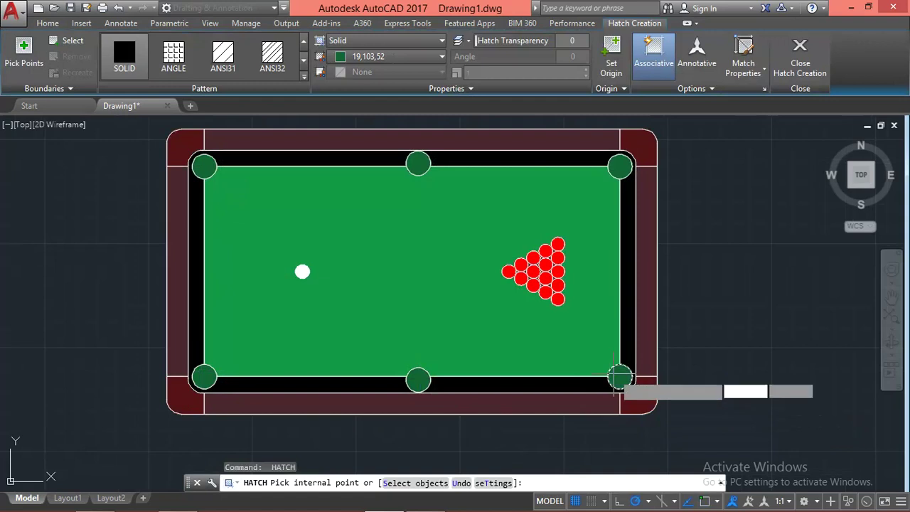
pyautogui.click(617, 379)
pyautogui.press('Escape')
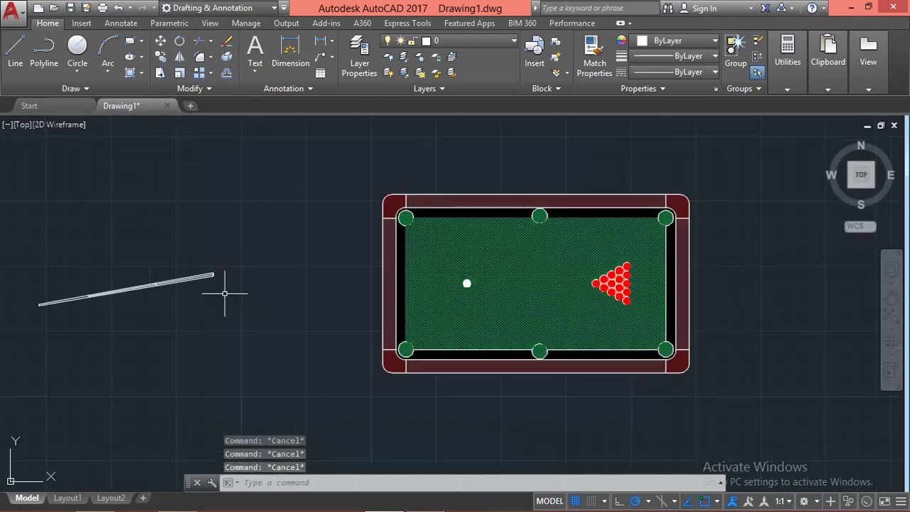
# Window-select the cue stick, then cancel the move.
pyautogui.moveTo(128, 325); pyautogui.dragTo(151, 313, button='middle')
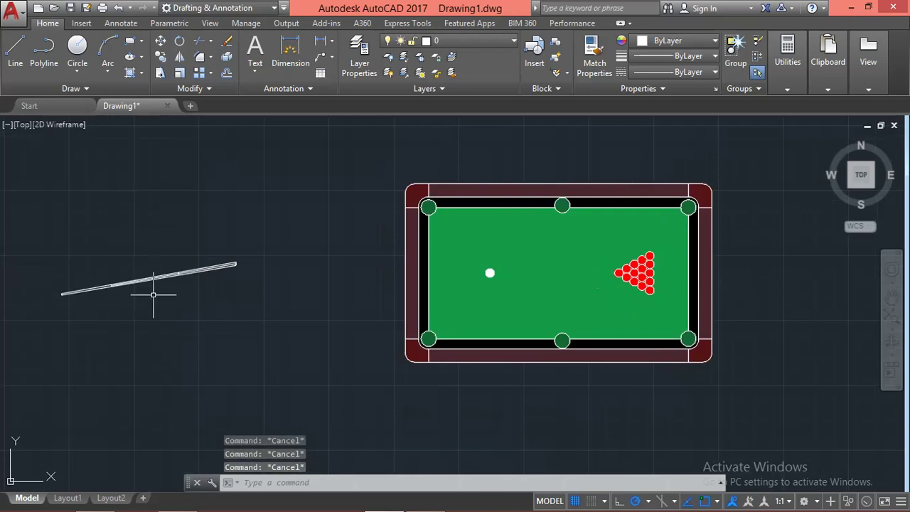
pyautogui.click(251, 224)
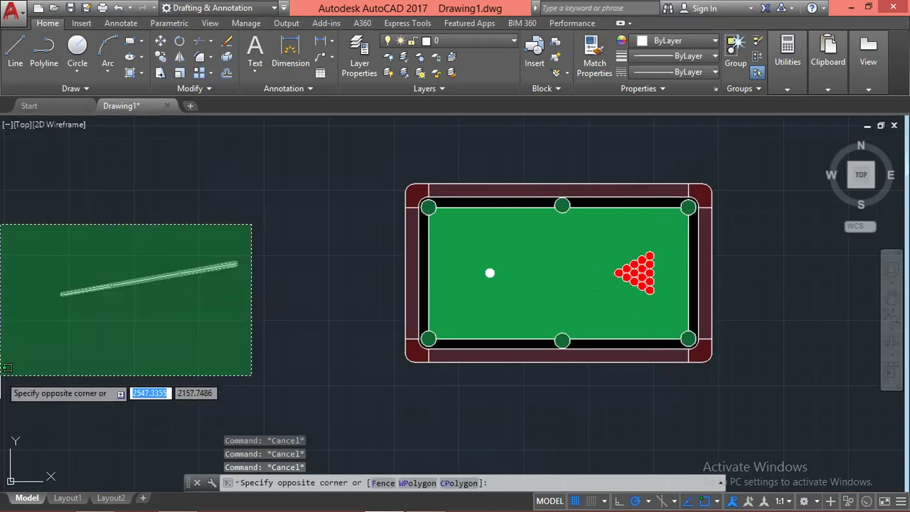
pyautogui.click(43, 374)
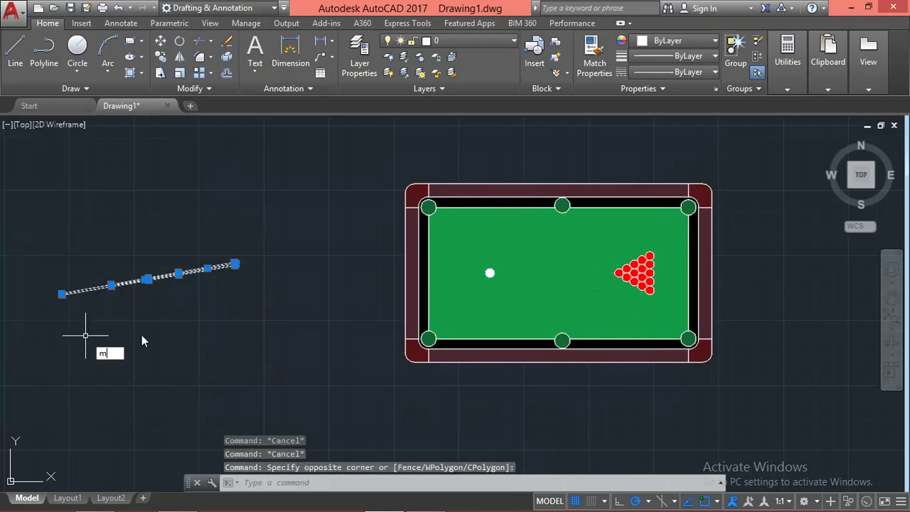
pyautogui.press('Return')
pyautogui.press('Escape')
# Zoom in so the cue stick fills the view and start a hatch.
pyautogui.scroll(8, 178, 275)
pyautogui.moveTo(179, 274); pyautogui.dragTo(285, 321, button='middle')
pyautogui.scroll(-4, 308, 316)
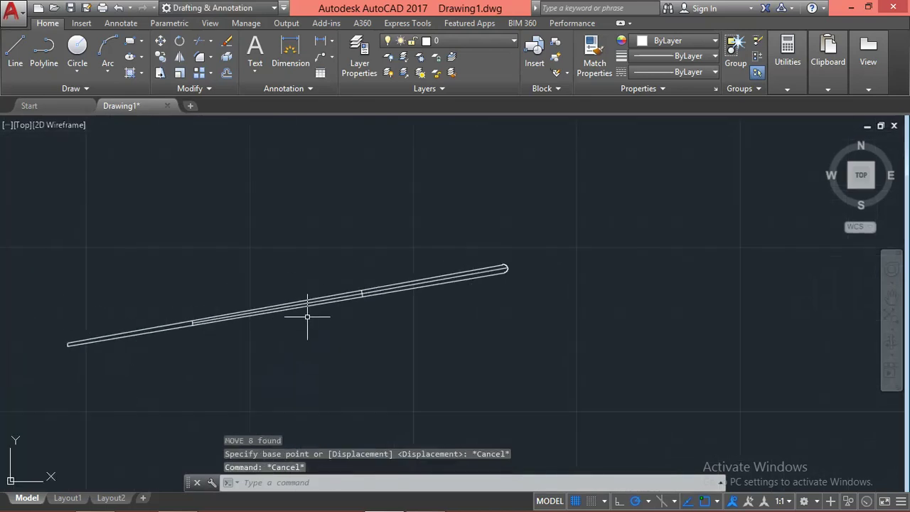
pyautogui.press('Escape')
pyautogui.moveTo(391, 358); pyautogui.dragTo(386, 354, button='middle')
pyautogui.write('h')
pyautogui.press('Return')
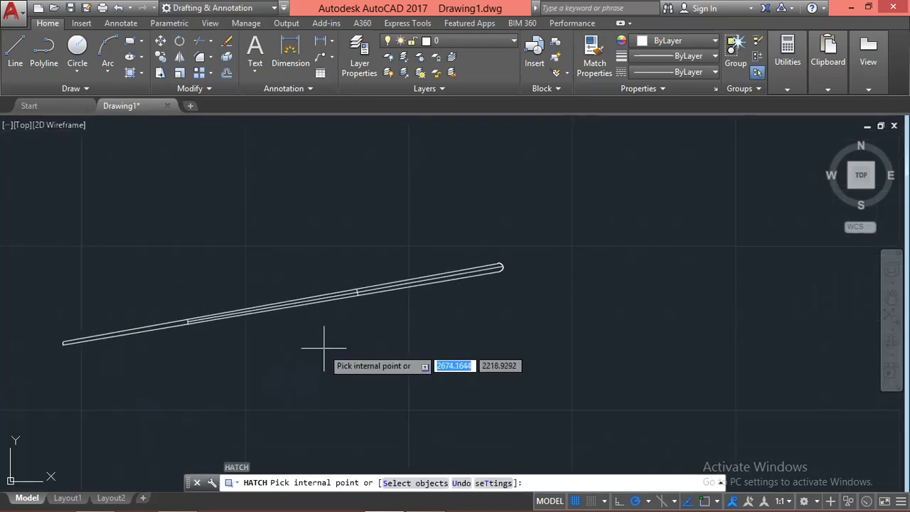
# Fill the cue's left end section white using ByLayer colour.
pyautogui.click(403, 57)
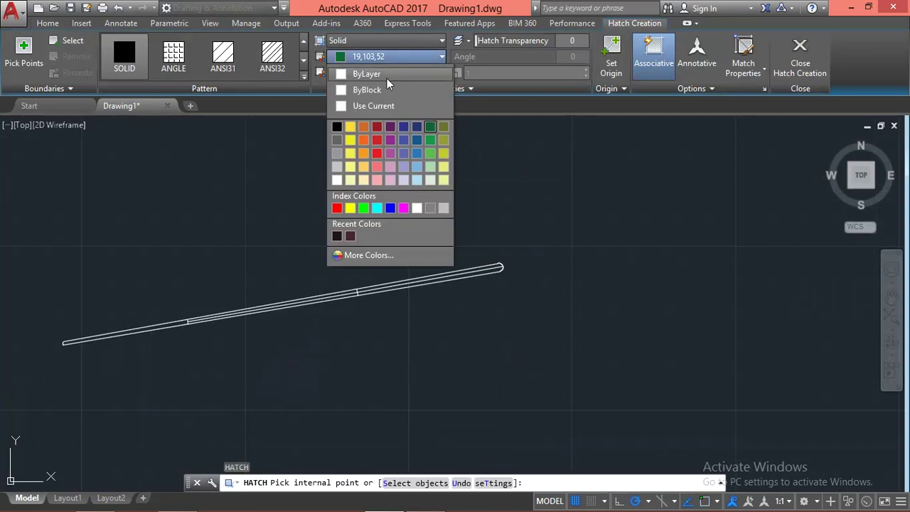
pyautogui.click(359, 73)
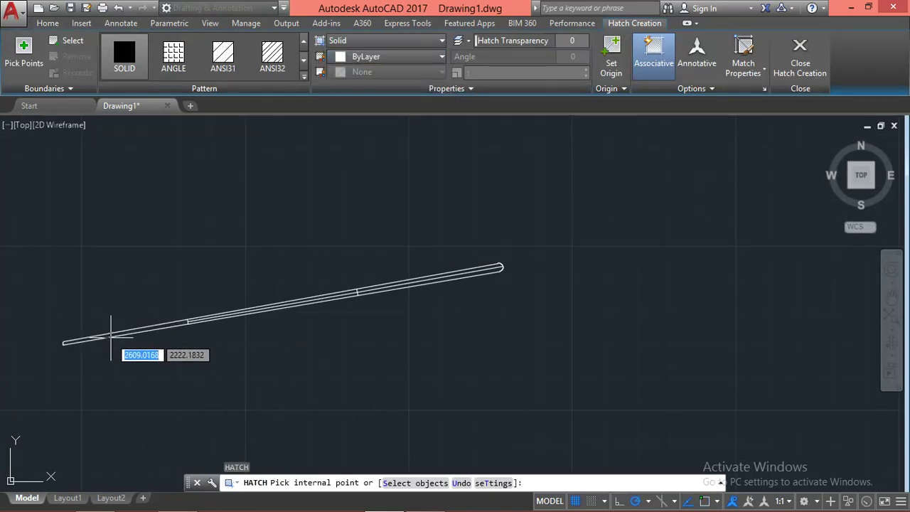
pyautogui.click(113, 333)
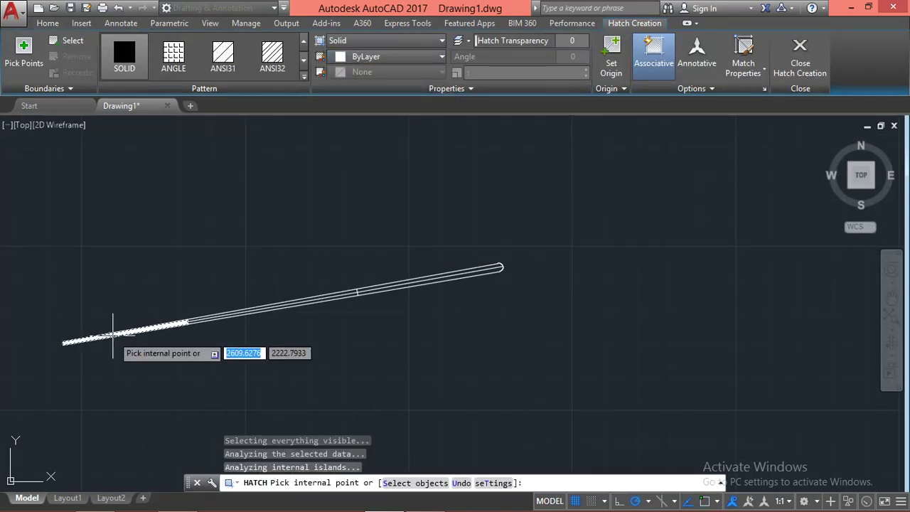
pyautogui.press('Escape')
# Fill the cue's middle section grey 99,100,102.
pyautogui.press('Return')
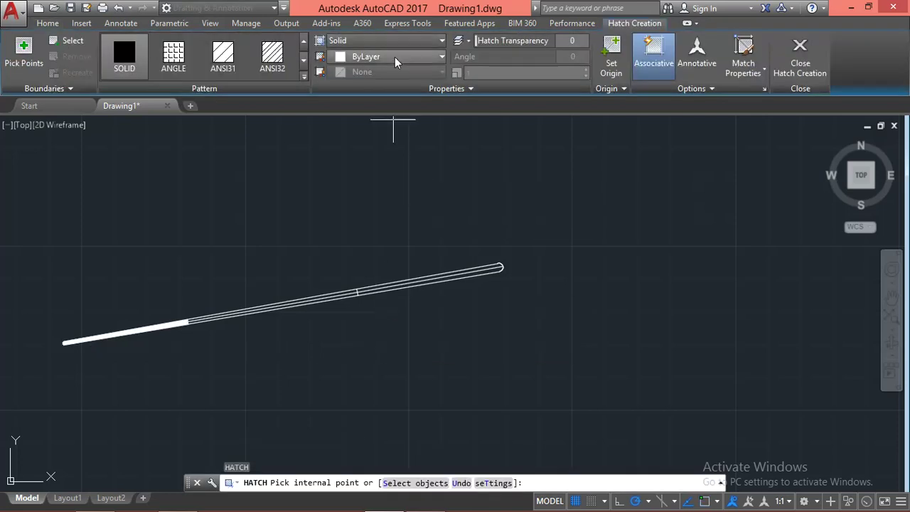
pyautogui.click(397, 58)
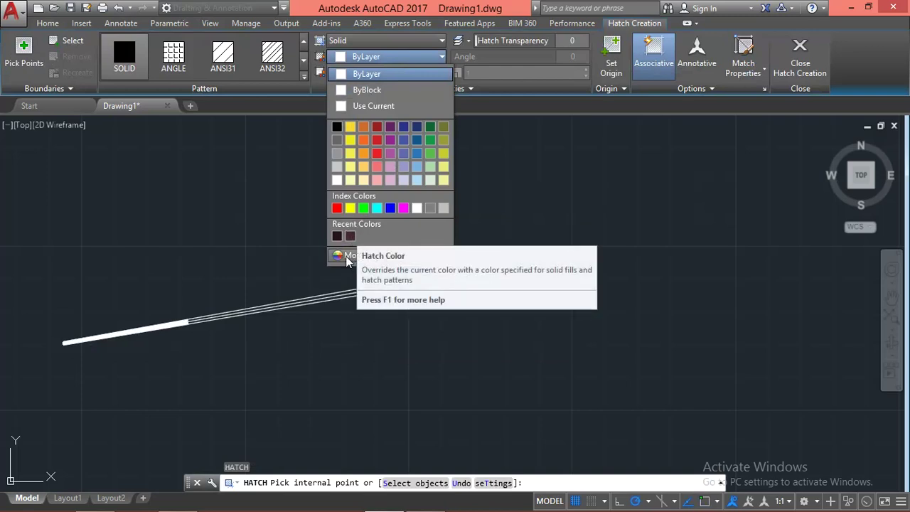
pyautogui.click(337, 140)
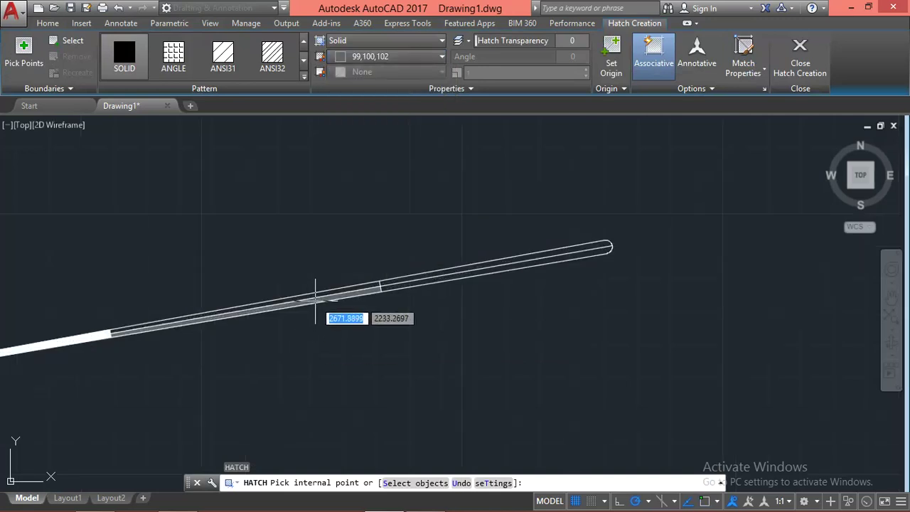
pyautogui.click(315, 299)
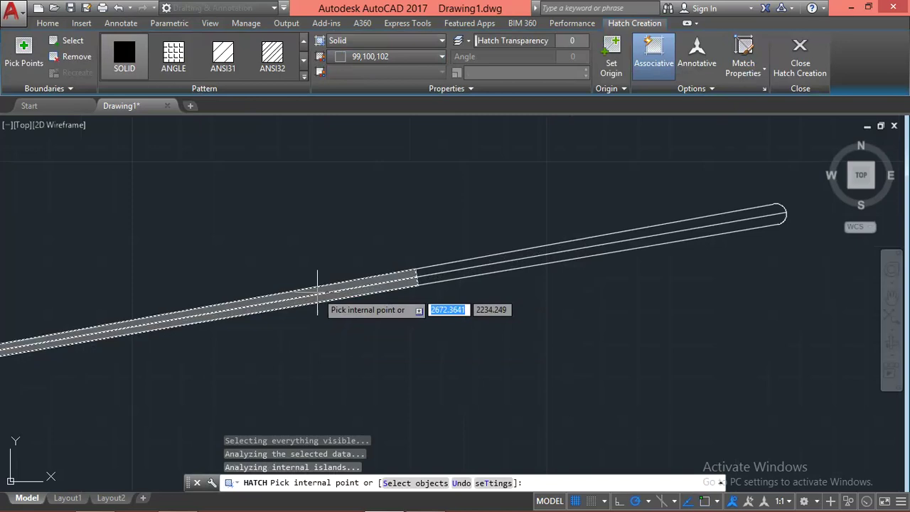
pyautogui.press('Escape')
# Fill the cue's remaining end section dark red.
pyautogui.press('Escape')
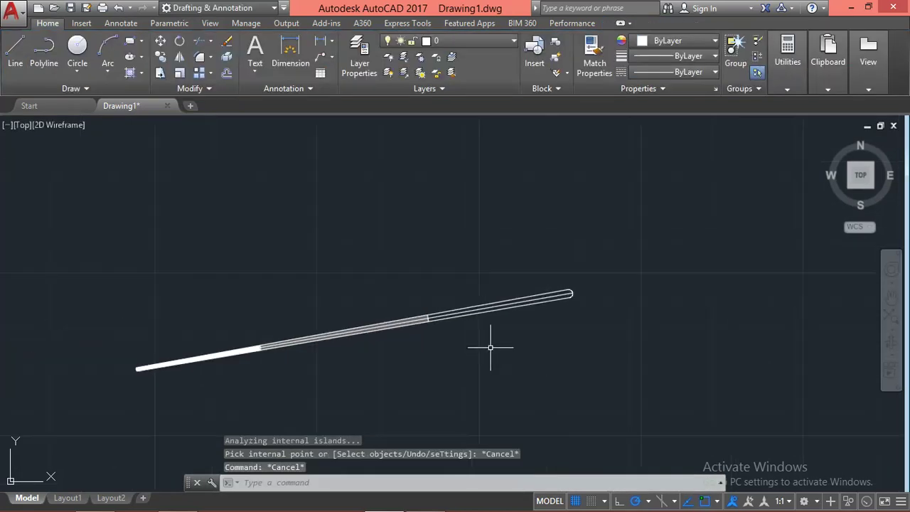
pyautogui.press('Escape')
pyautogui.press('Return')
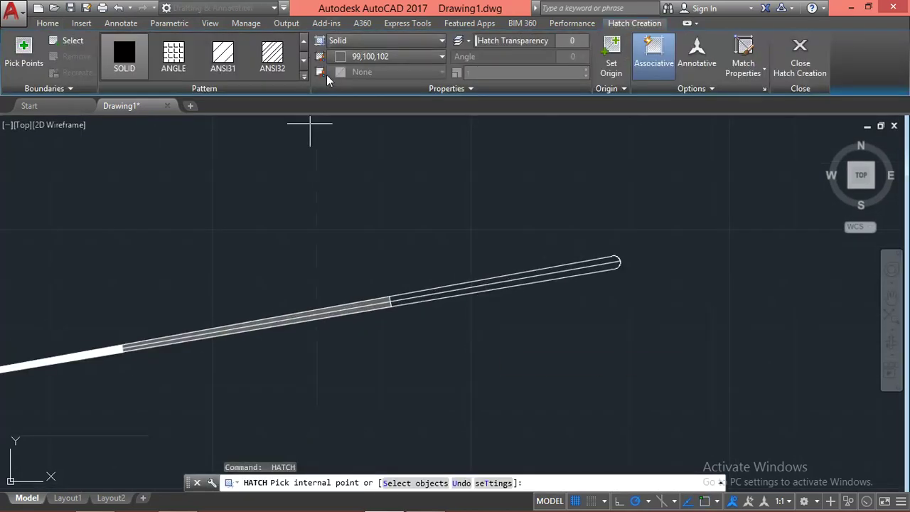
pyautogui.click(383, 58)
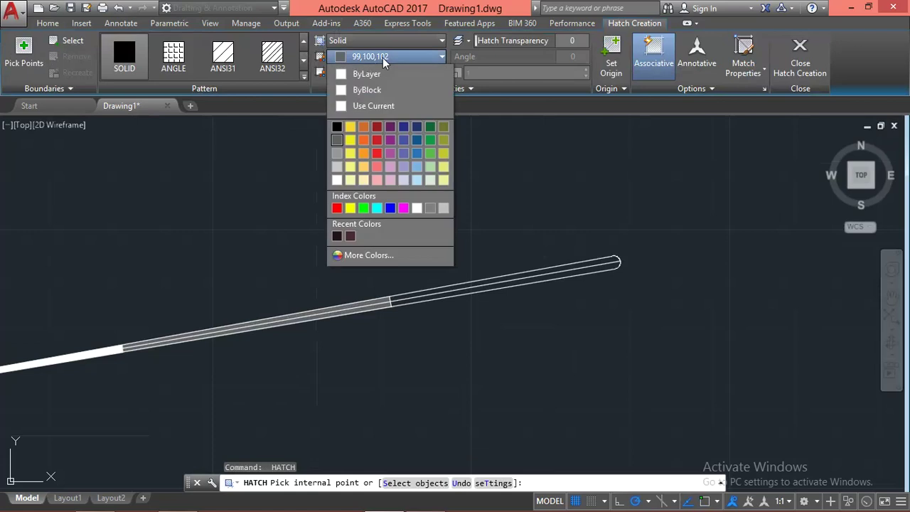
pyautogui.click(349, 237)
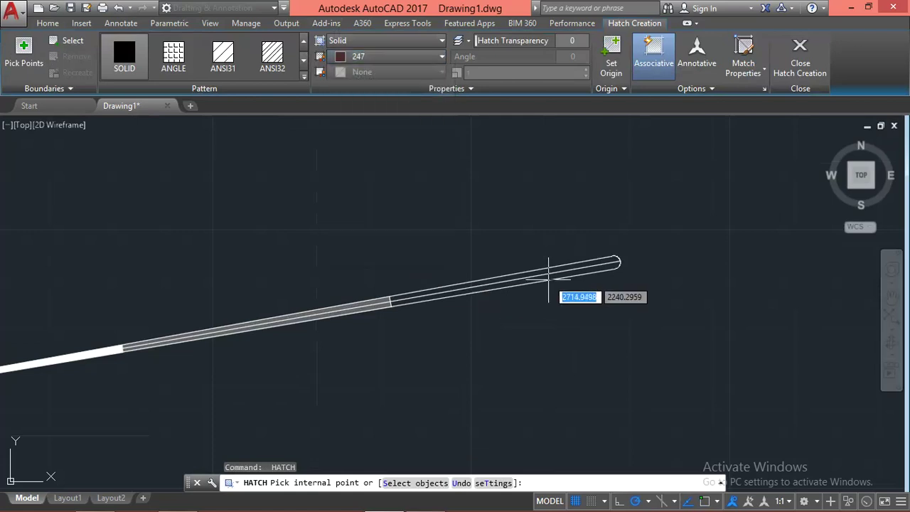
pyautogui.click(548, 277)
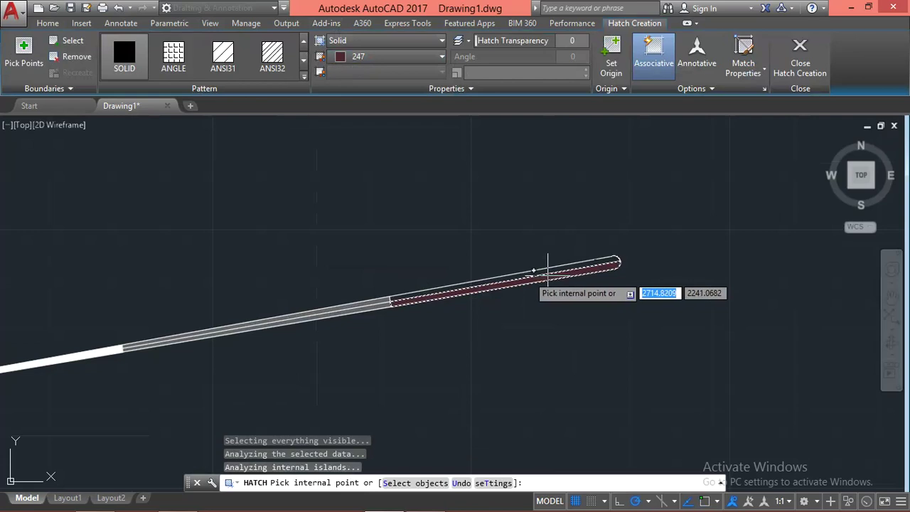
pyautogui.press('Escape')
pyautogui.press('Escape')
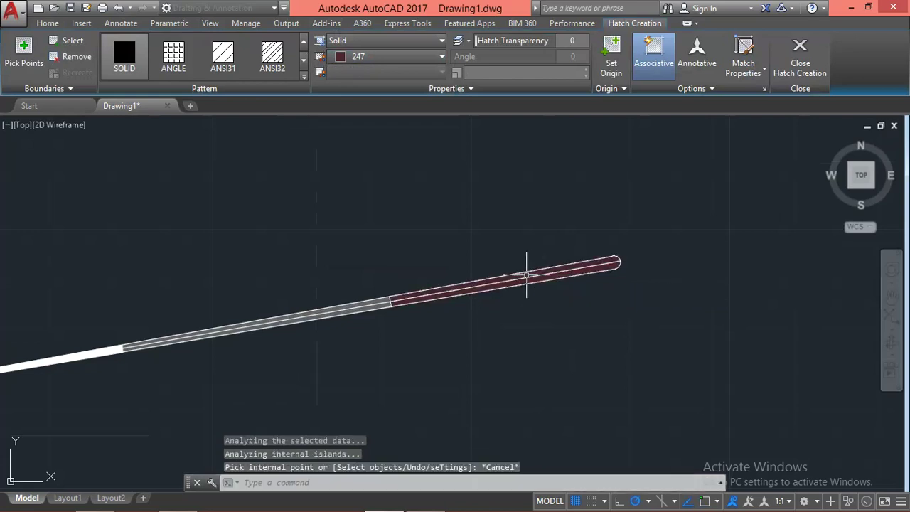
pyautogui.scroll(-10, 527, 271)
pyautogui.scroll(4, 573, 259)
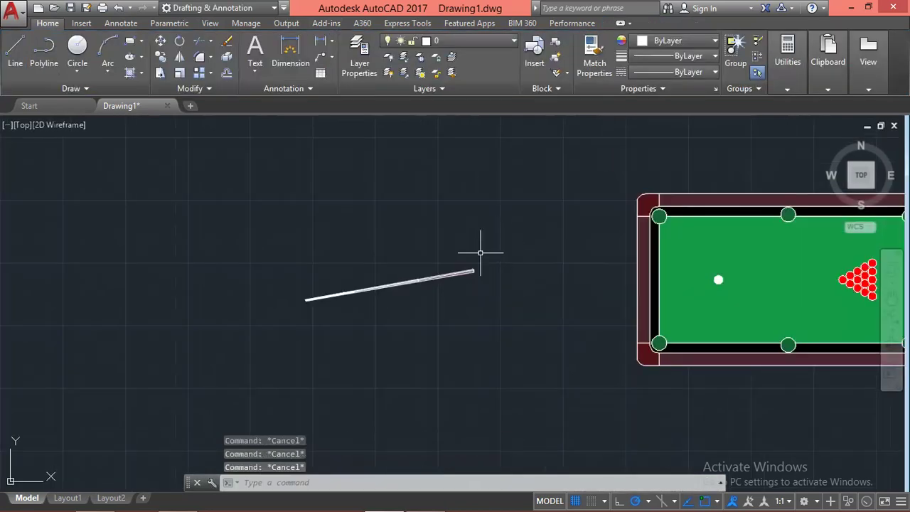
# Move the selected cue stick off to the right side of the table.
pyautogui.click(492, 242)
pyautogui.click(440, 277)
pyautogui.write('m')
pyautogui.press('Return')
pyautogui.click(386, 319)
pyautogui.scroll(-2, 348, 327)
pyautogui.scroll(2, 626, 320)
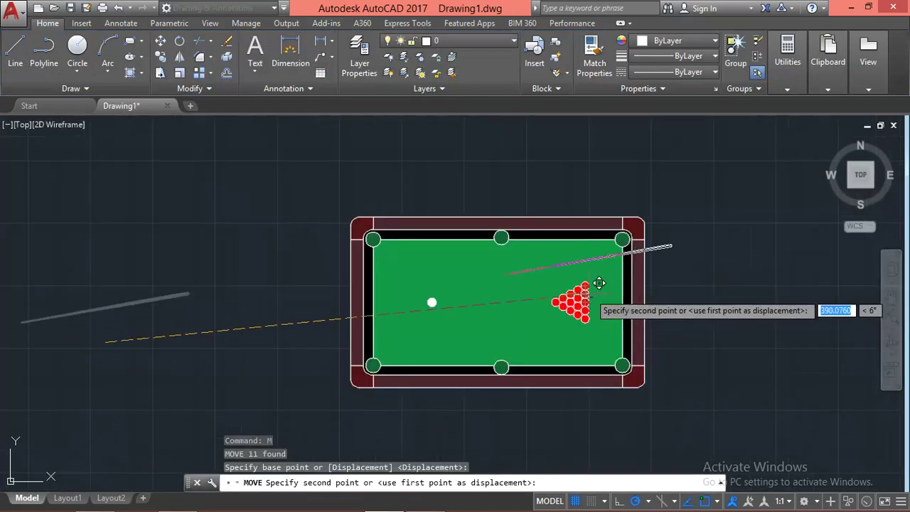
pyautogui.scroll(4, 626, 287)
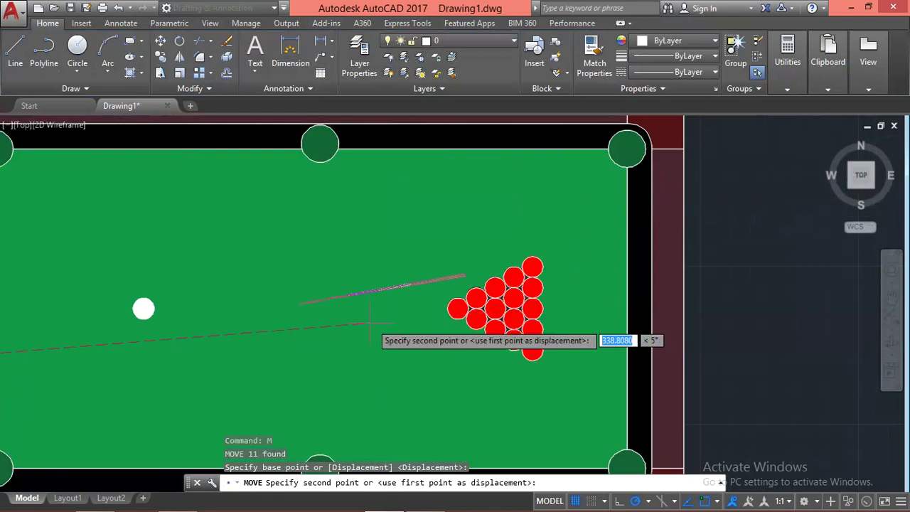
pyautogui.scroll(-4, 376, 323)
pyautogui.click(626, 313)
pyautogui.press('Escape')
# Combine the cue stick's 11 parts into one group with GROUP.
pyautogui.click(759, 237)
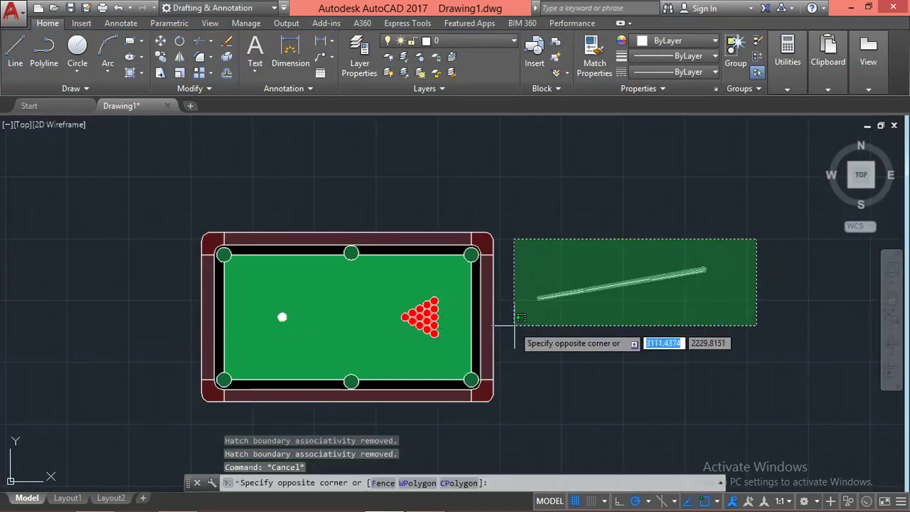
pyautogui.click(494, 353)
pyautogui.write('gro')
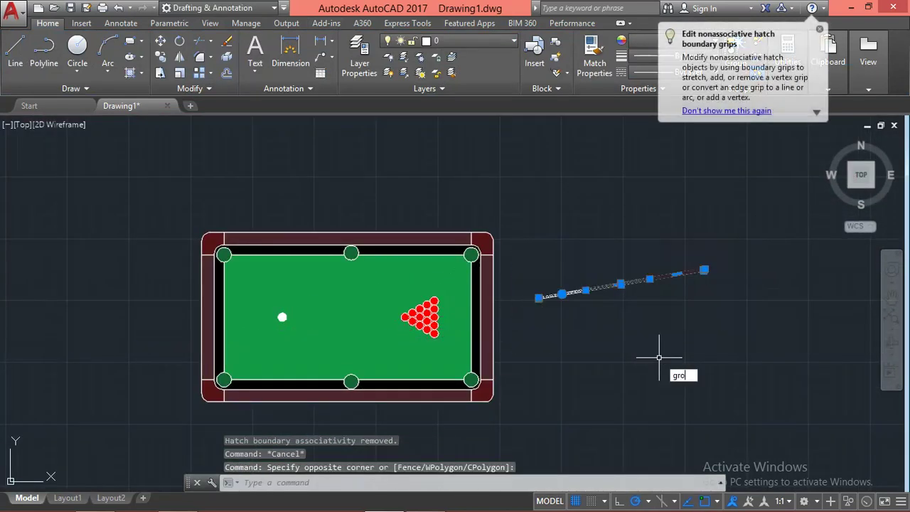
pyautogui.press('Return')
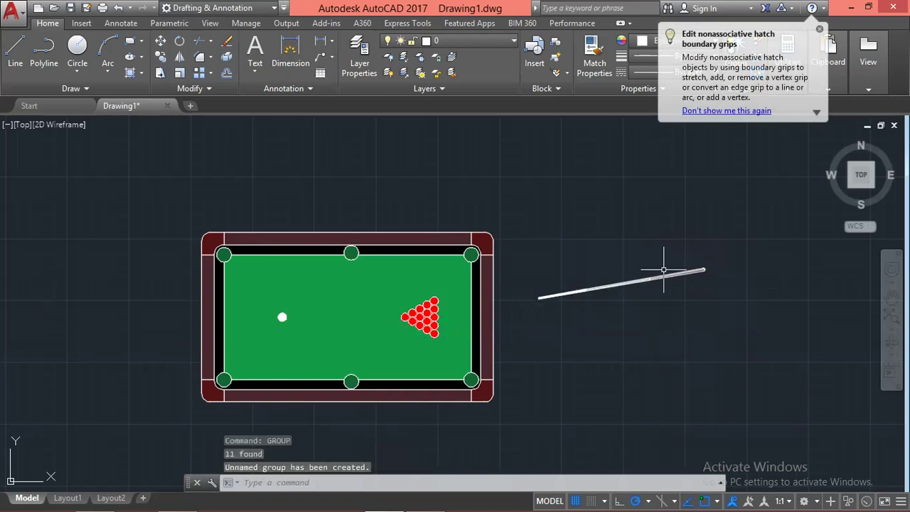
# Move the grouped cue onto the table's right end, its tip beside the red rack.
pyautogui.click(534, 267)
pyautogui.scroll(2, 566, 324)
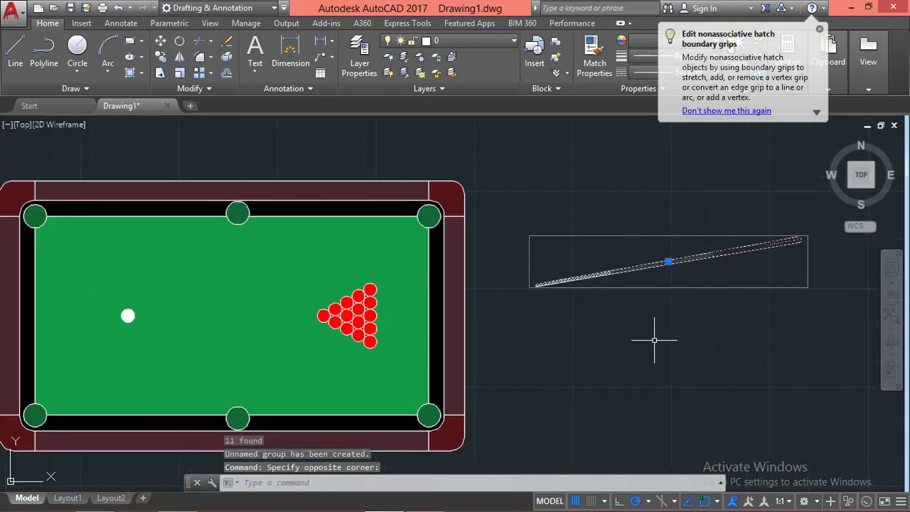
pyautogui.write('m')
pyautogui.press('Return')
pyautogui.click(726, 322)
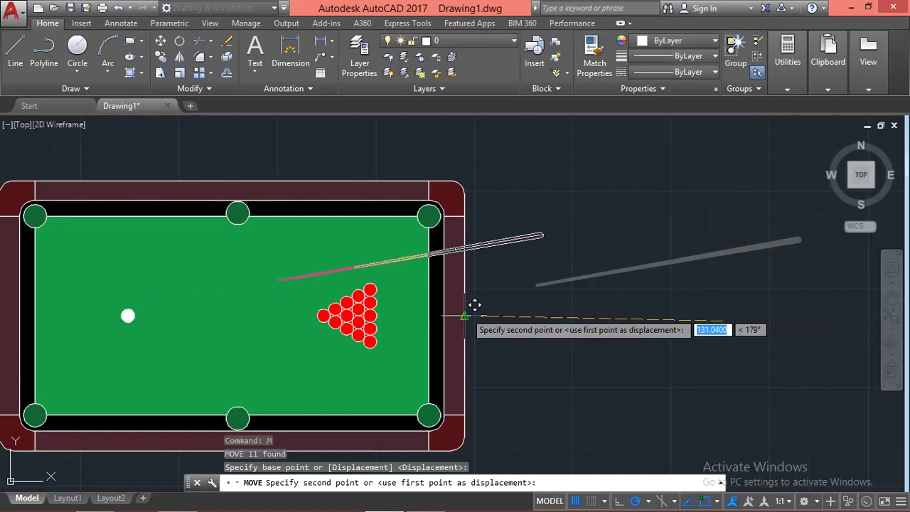
pyautogui.click(473, 305)
pyautogui.press('Escape')
pyautogui.scroll(5, 450, 254)
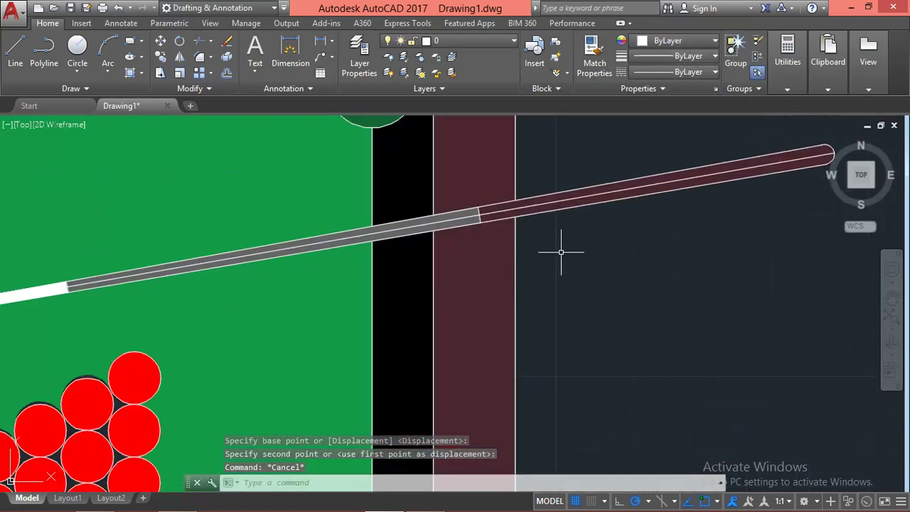
pyautogui.scroll(-3, 616, 239)
pyautogui.press('Escape')
pyautogui.scroll(-4, 648, 299)
pyautogui.moveTo(647, 329); pyautogui.dragTo(646, 309, button='middle')
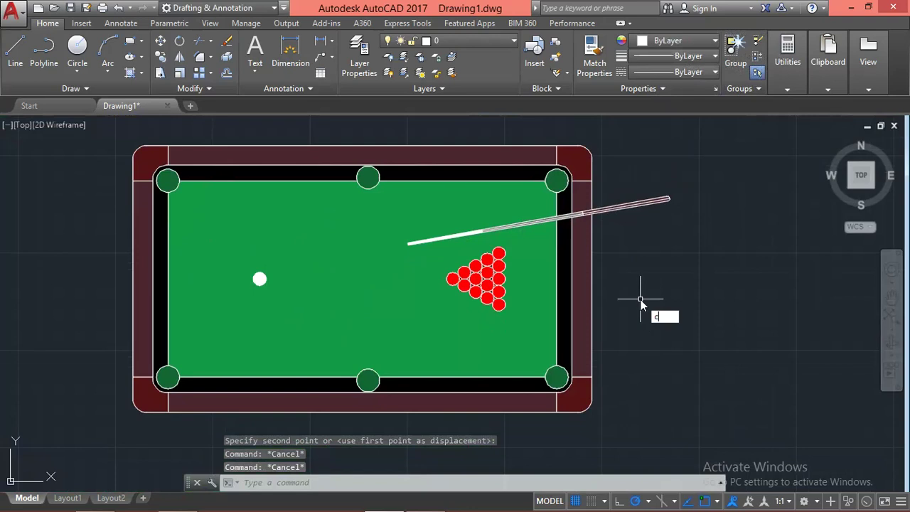
# Copy the cue stick using the Previous selection and place the copy just below it.
pyautogui.write('o')
pyautogui.press('Return')
pyautogui.click(679, 258)
pyautogui.press('Escape')
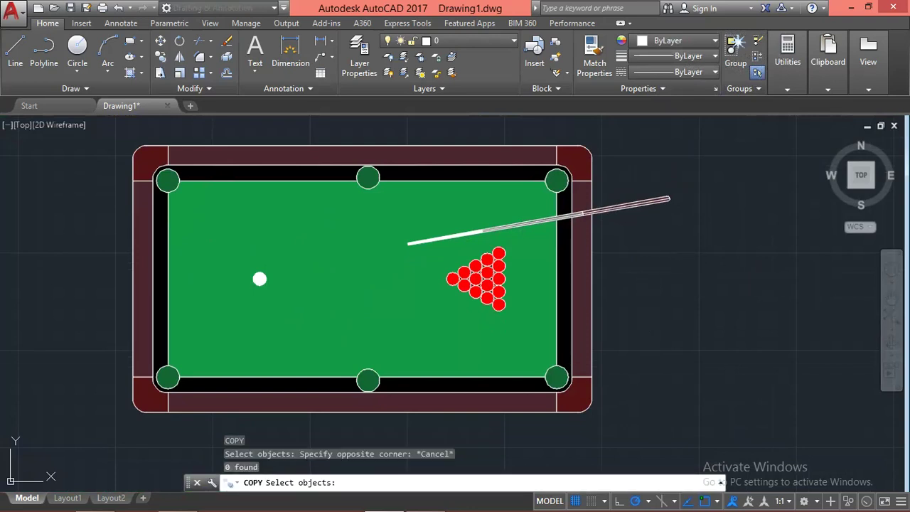
pyautogui.press('Escape')
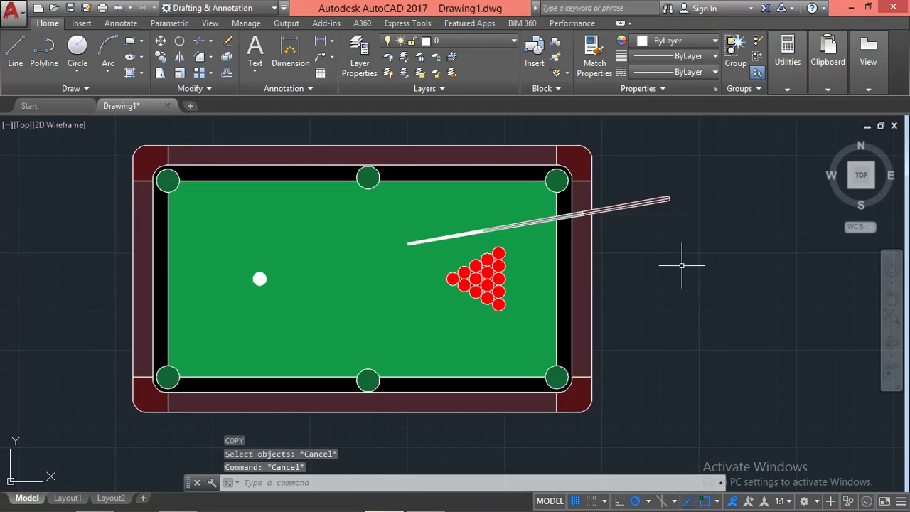
pyautogui.write('co')
pyautogui.press('Return')
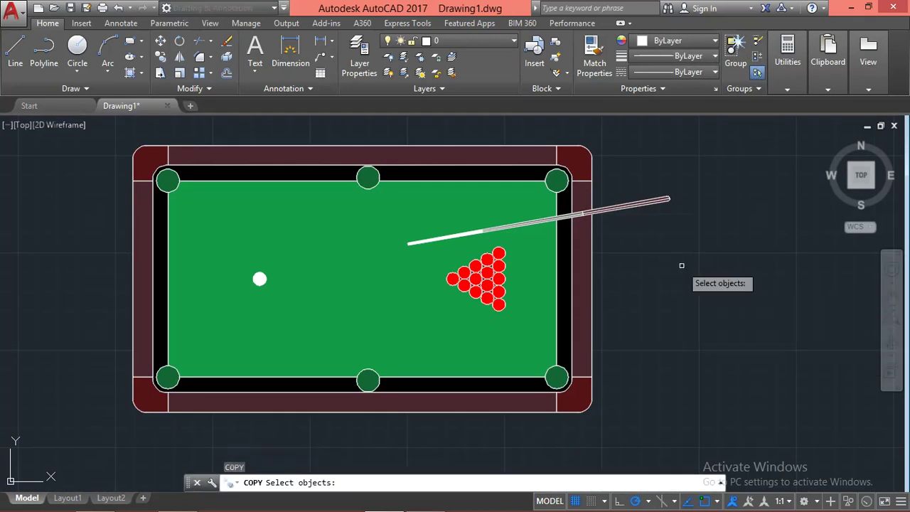
pyautogui.write('p')
pyautogui.press('Return')
pyautogui.press('Return')
pyautogui.click(691, 254)
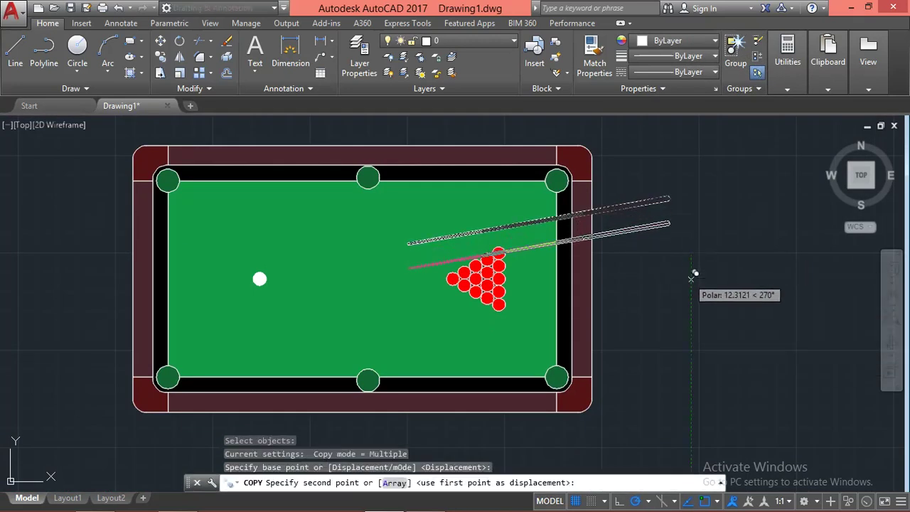
pyautogui.click(691, 284)
pyautogui.press('Escape')
# Rotate the lower cue copy about its right end so it lies level across the table.
pyautogui.write('o')
pyautogui.press('Return')
pyautogui.write('p')
pyautogui.press('Return')
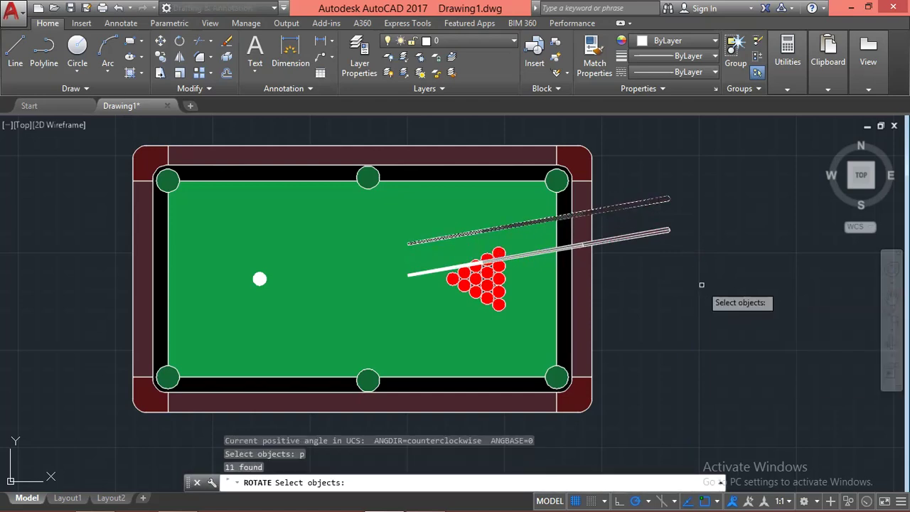
pyautogui.press('Escape')
pyautogui.click(690, 225)
pyautogui.click(674, 259)
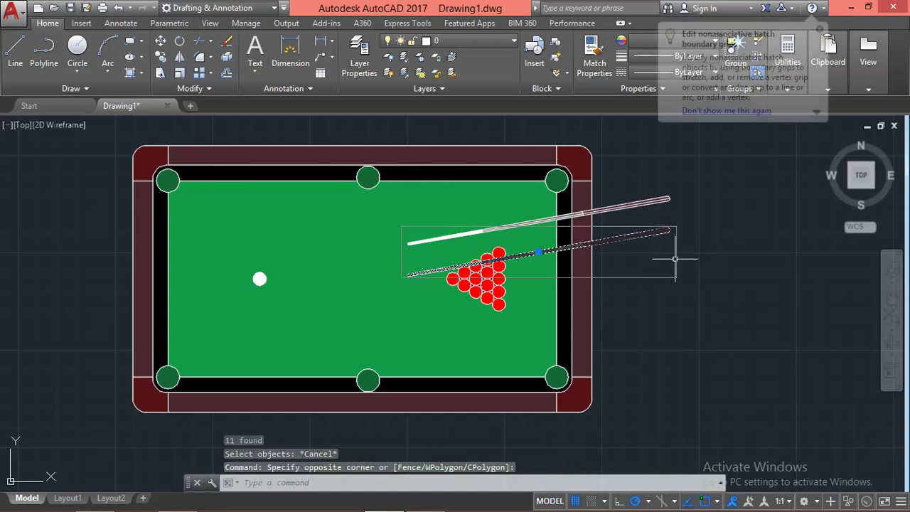
pyautogui.press('Return')
pyautogui.click(669, 231)
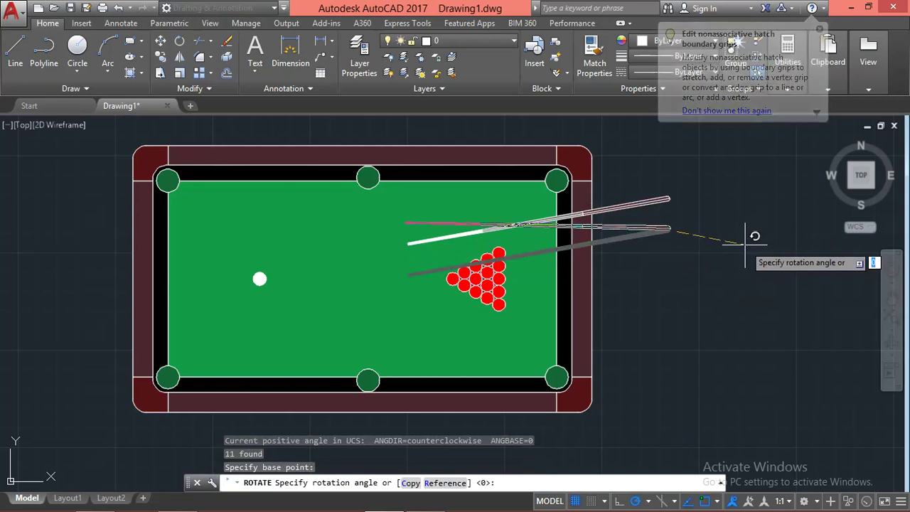
pyautogui.press('Escape')
# Start moving the previously selected cue, then cancel so it stays in place.
pyautogui.scroll(2, 621, 234)
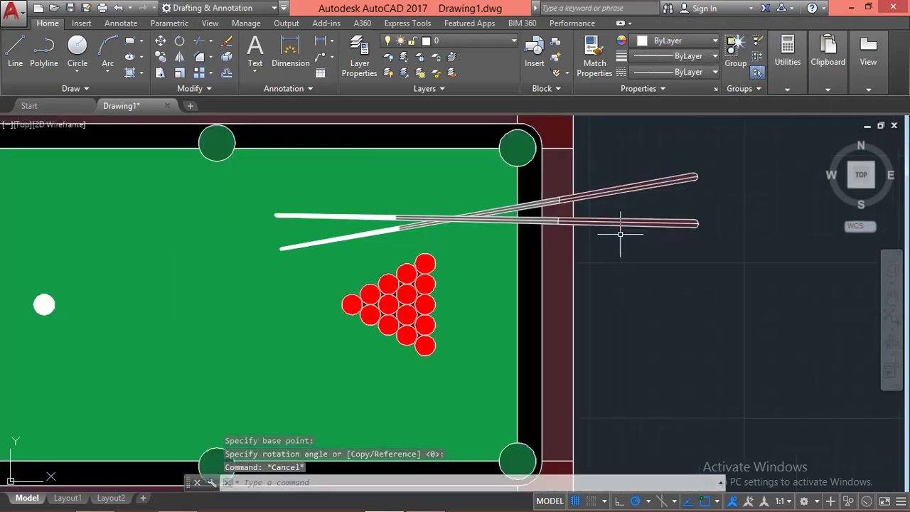
pyautogui.write('m')
pyautogui.press('Return')
pyautogui.write('p')
pyautogui.press('Return')
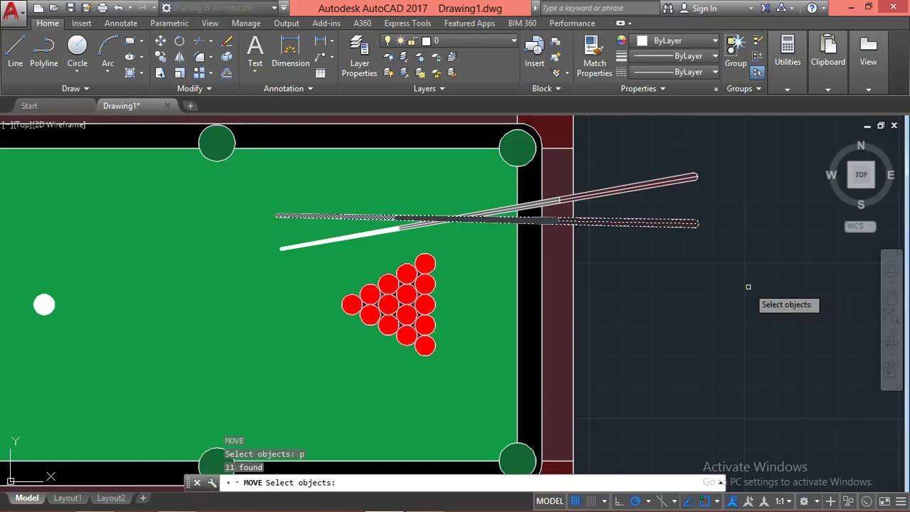
pyautogui.press('Return')
pyautogui.click(749, 282)
pyautogui.press('Escape')
pyautogui.scroll(-3, 752, 290)
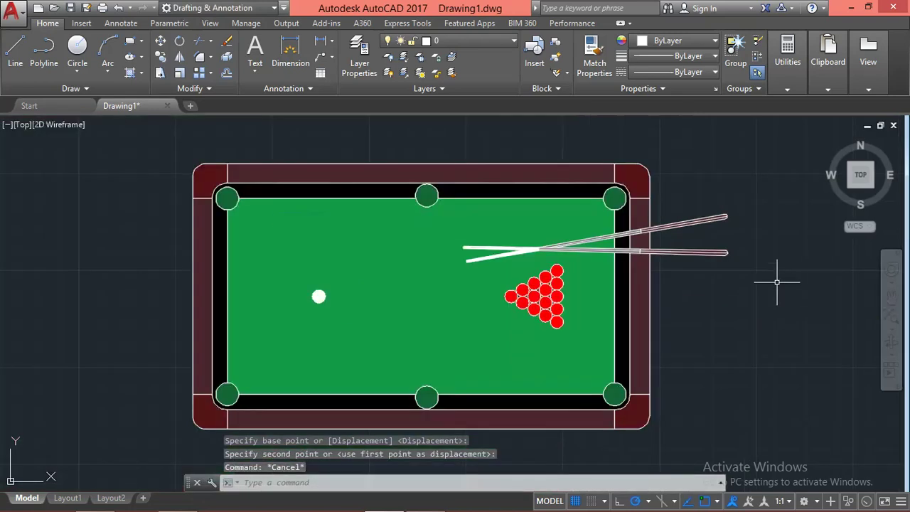
pyautogui.moveTo(752, 291); pyautogui.dragTo(757, 300, button='middle')
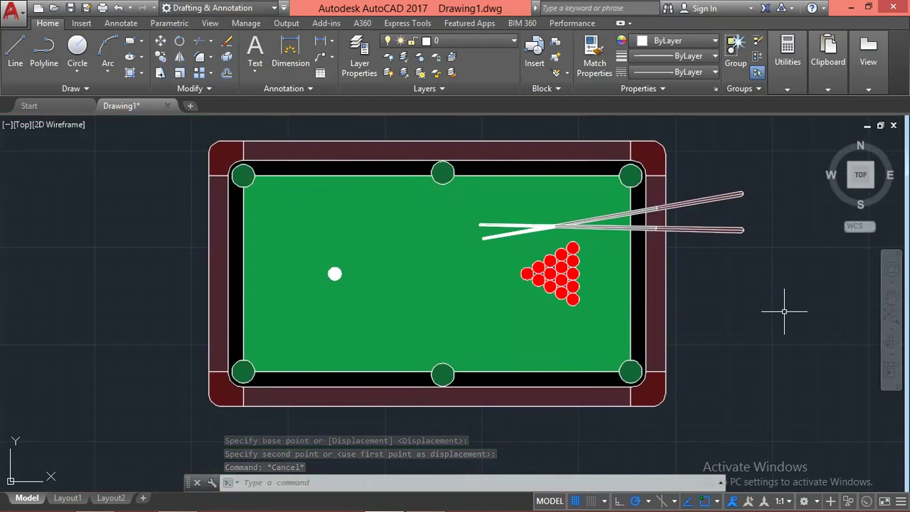
pyautogui.scroll(-1, 784, 311)
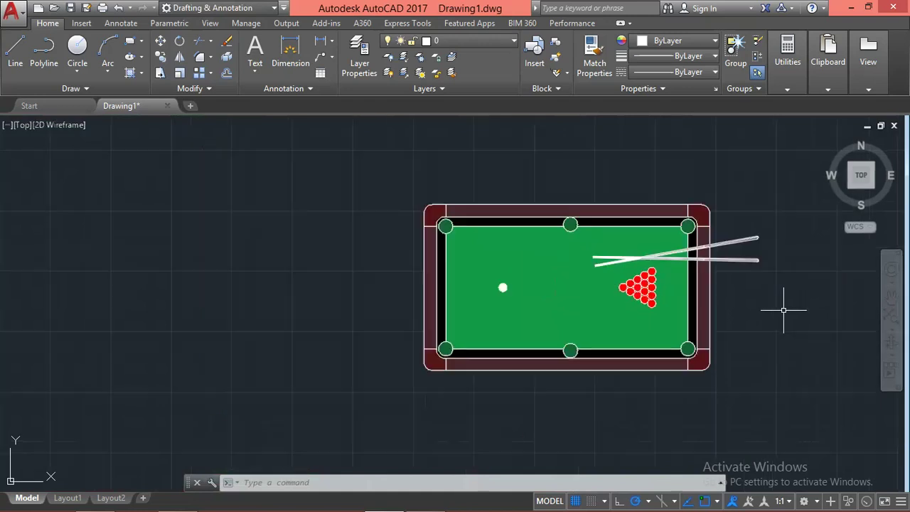
pyautogui.scroll(2, 784, 310)
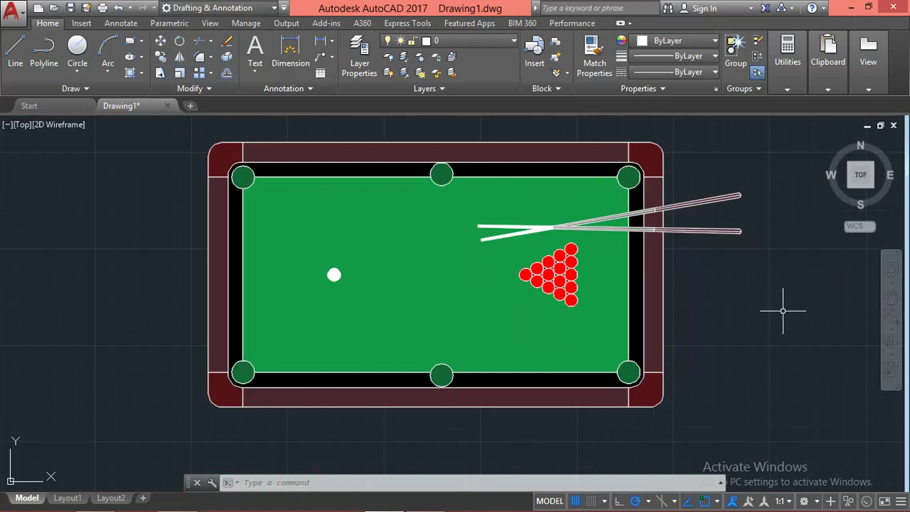
pyautogui.click(427, 501)
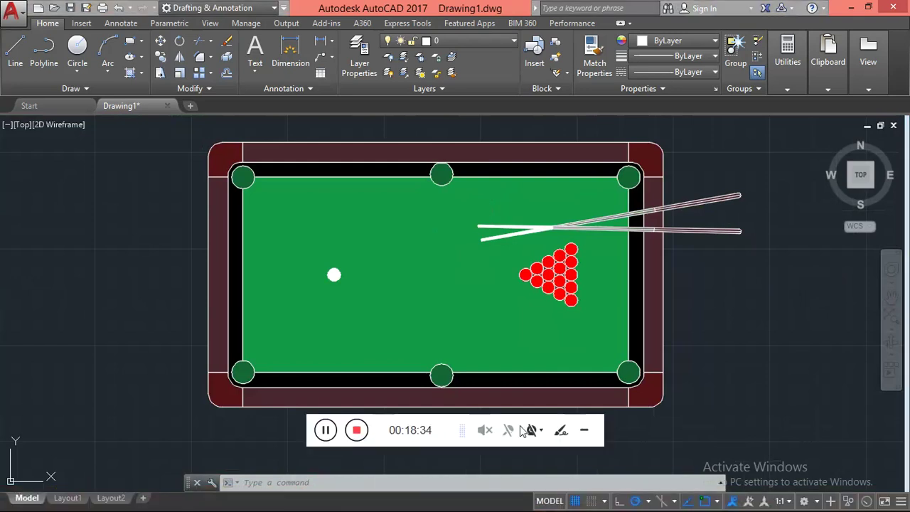